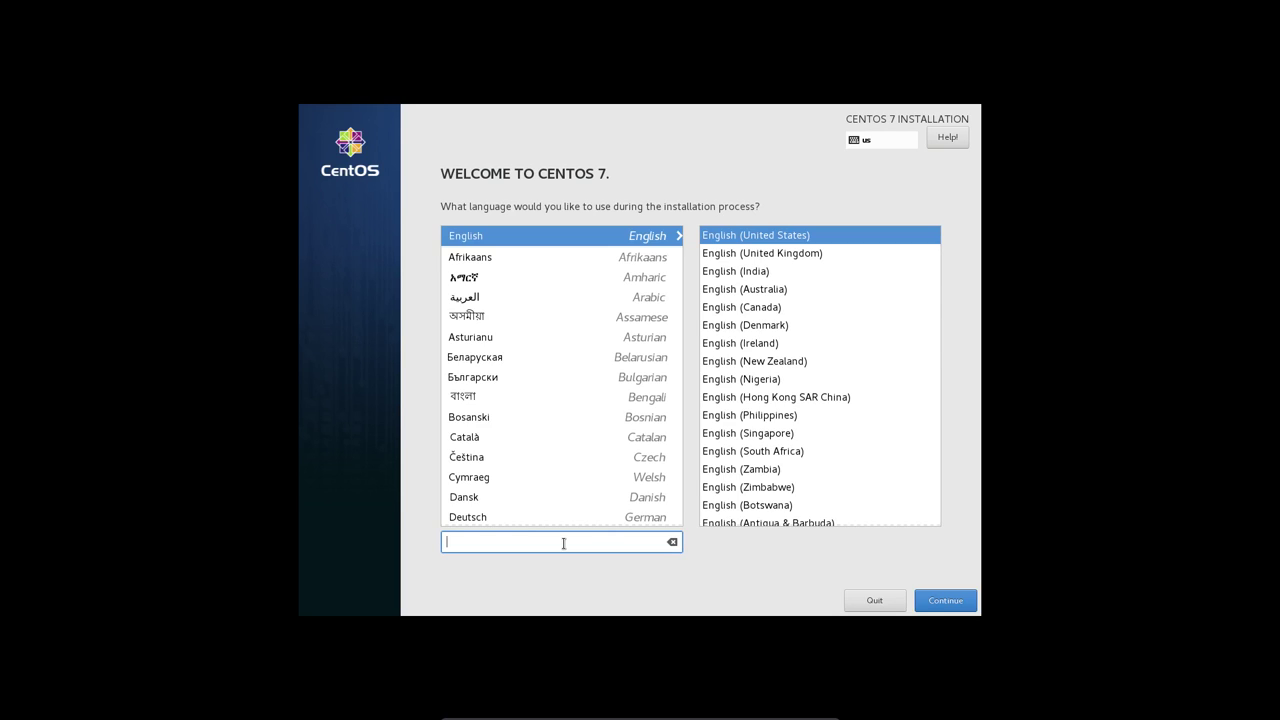
- Search 'fra' and set the installation language to Français (France)
text(fer)
key(BackSpace)
key(BackSpace)
text(rq)
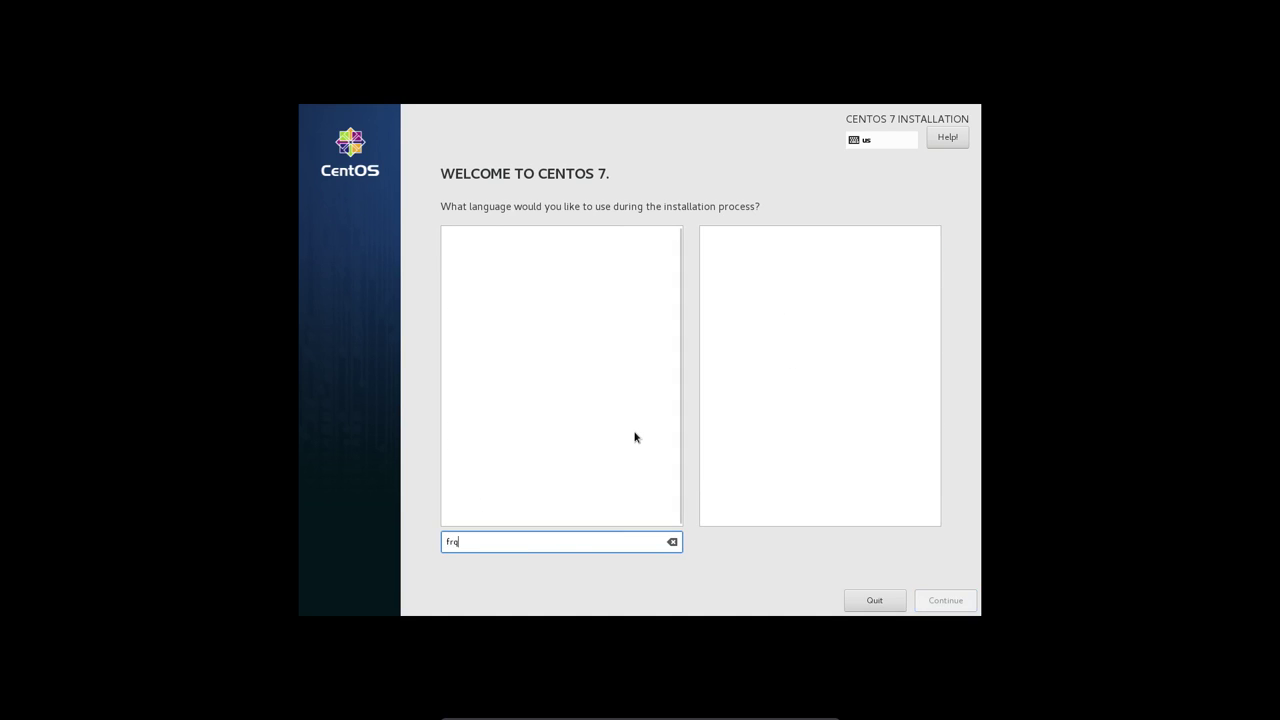
key(BackSpace)
text(a)
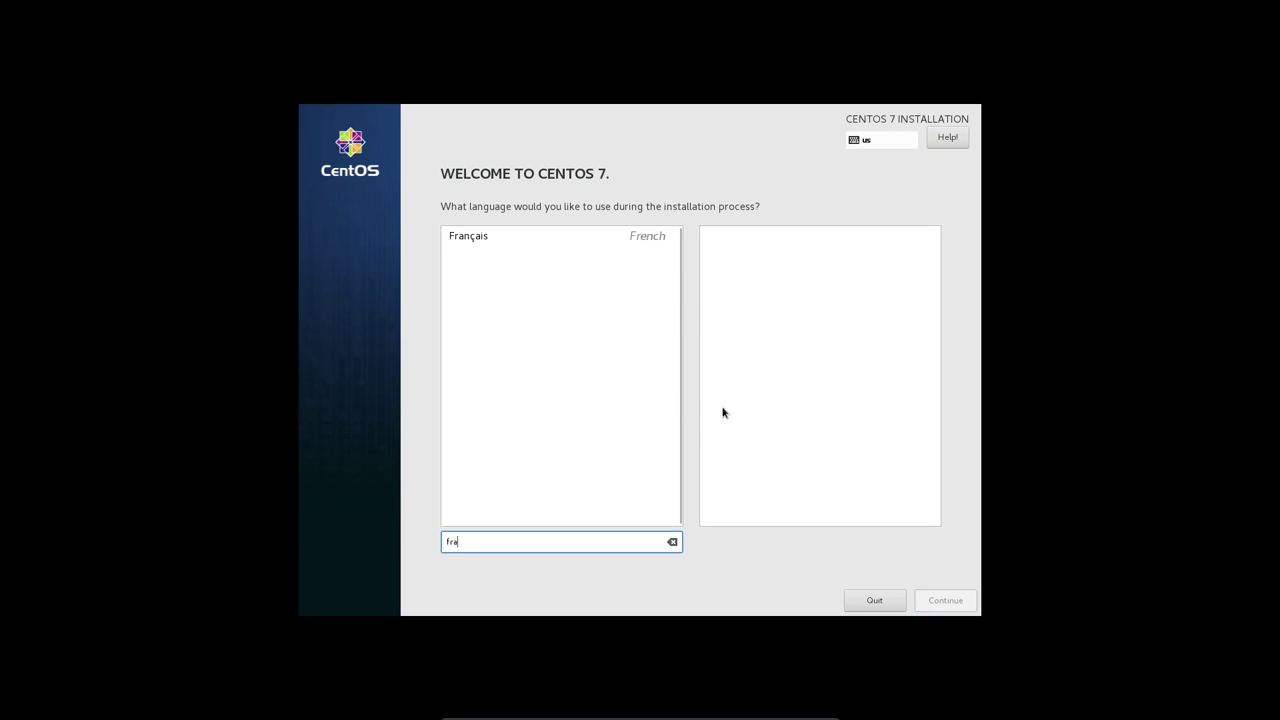
click(586, 236)
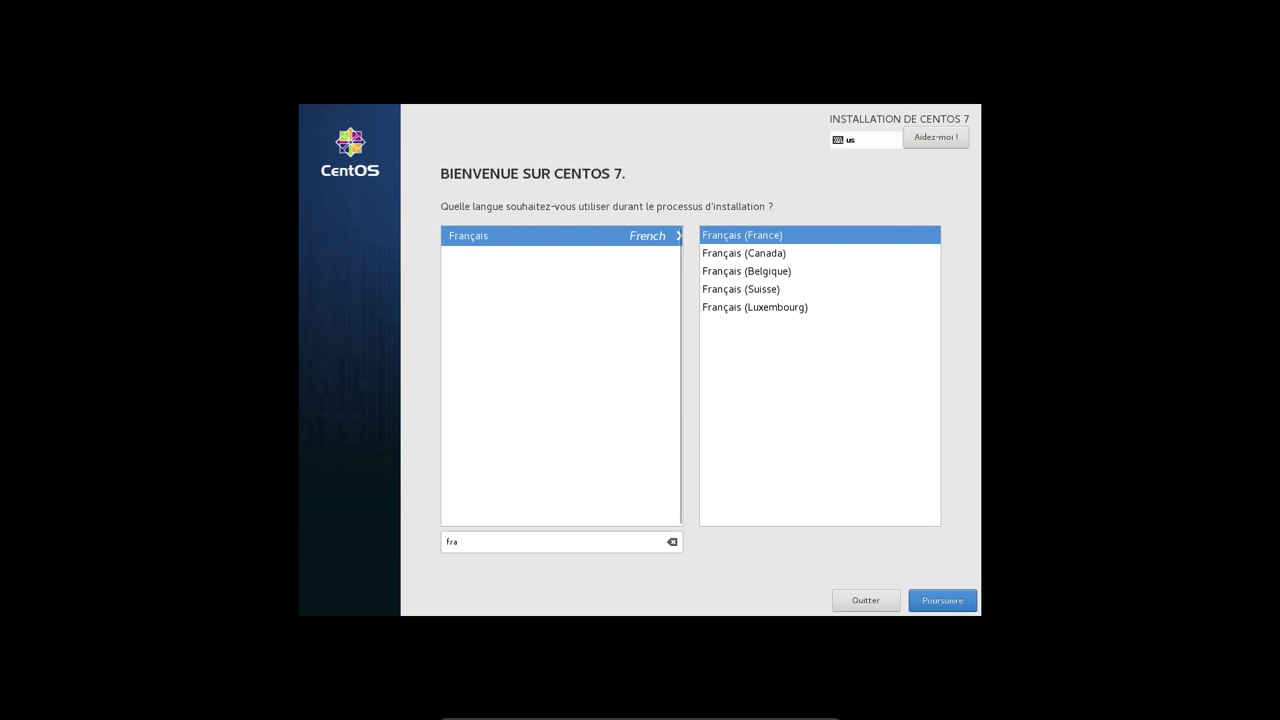
click(945, 601)
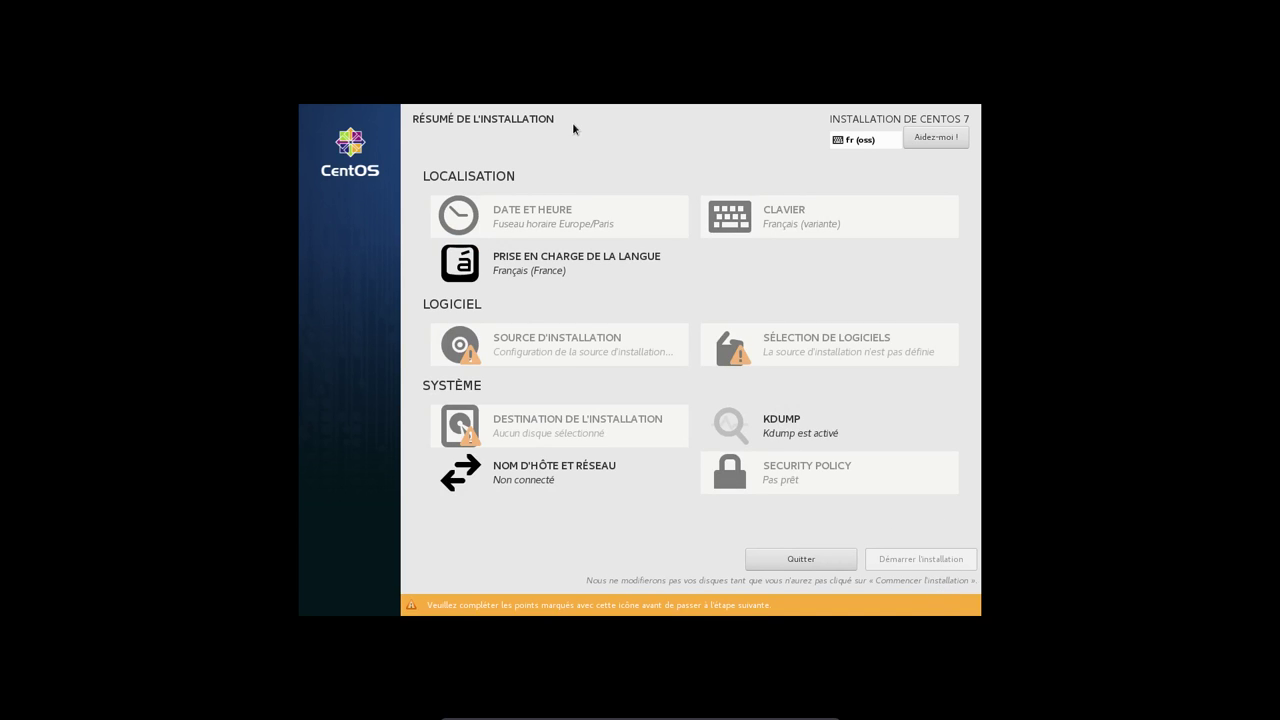
- Switch on the enp0s3 Ethernet connection and apply the hostname P579
click(545, 479)
click(925, 189)
click(505, 573)
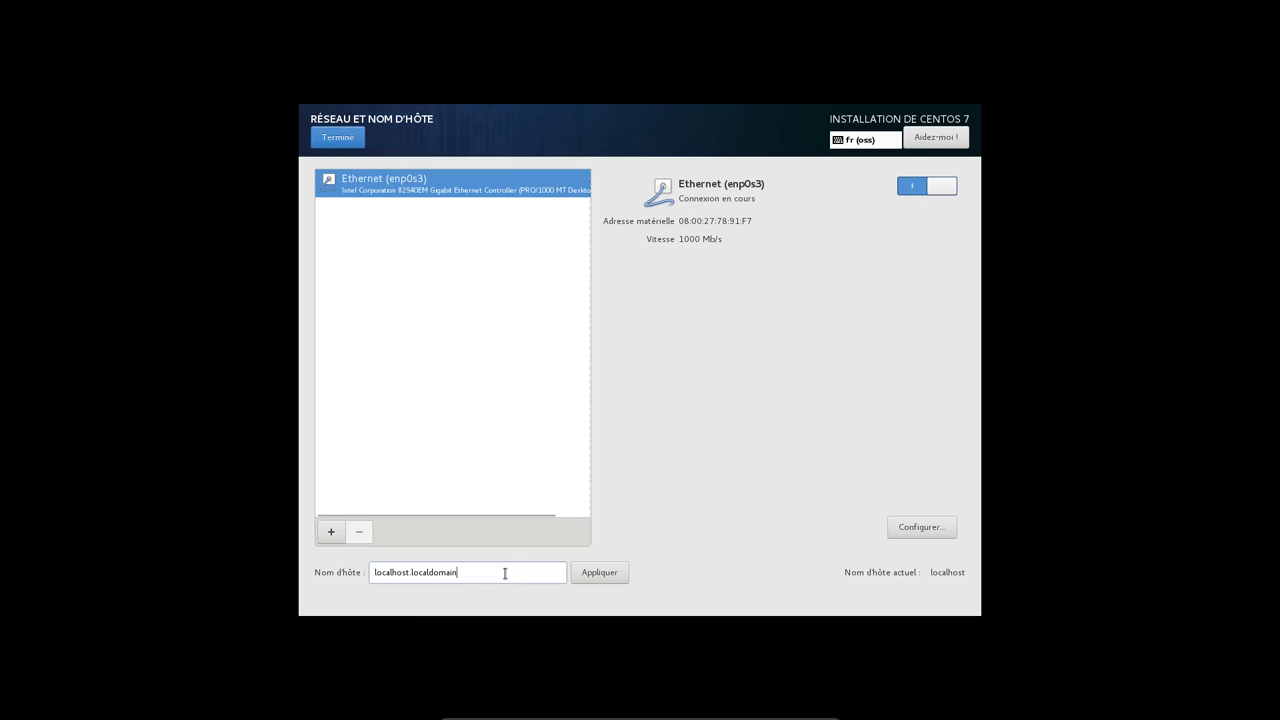
key(BackSpace)
key(BackSpace)
key(BackSpace)
key(BackSpace)
key(BackSpace)
key(BackSpace)
key(BackSpace)
key(BackSpace)
key(BackSpace)
key(BackSpace)
key(BackSpace)
key(BackSpace)
key(BackSpace)
key(BackSpace)
key(BackSpace)
key(BackSpace)
key(BackSpace)
key(BackSpace)
key(BackSpace)
key(BackSpace)
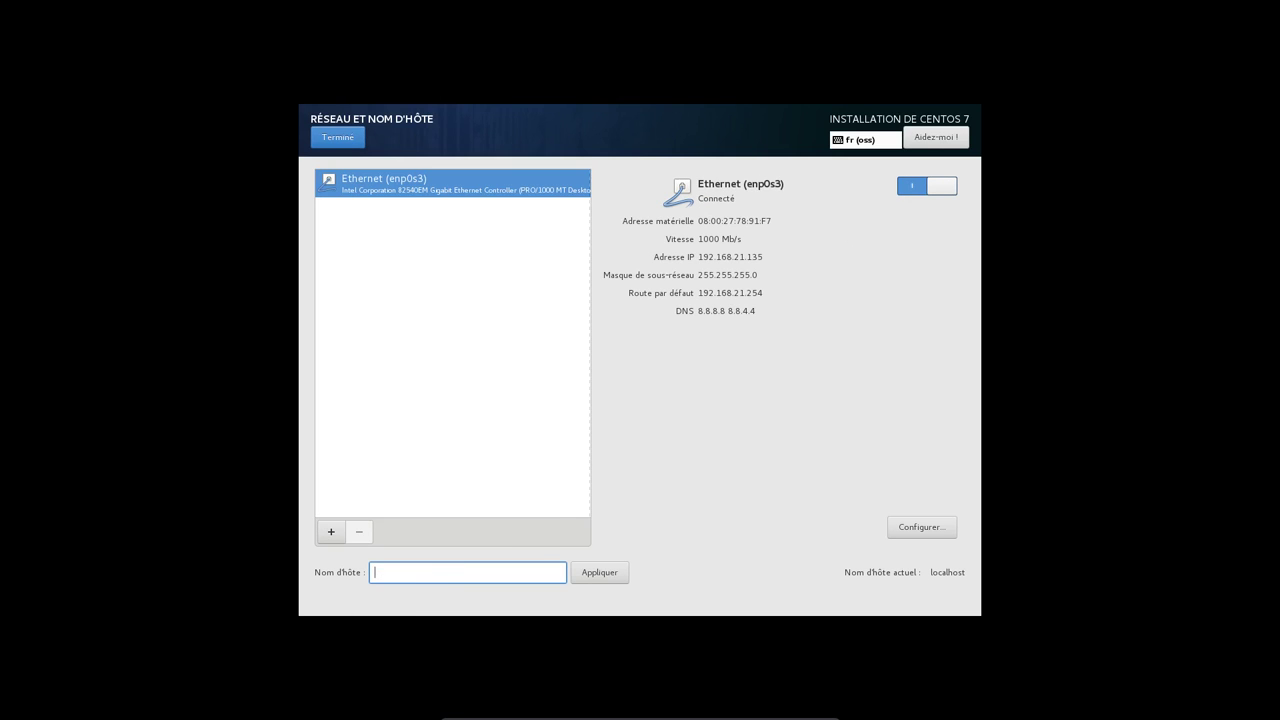
text(P579)
click(592, 580)
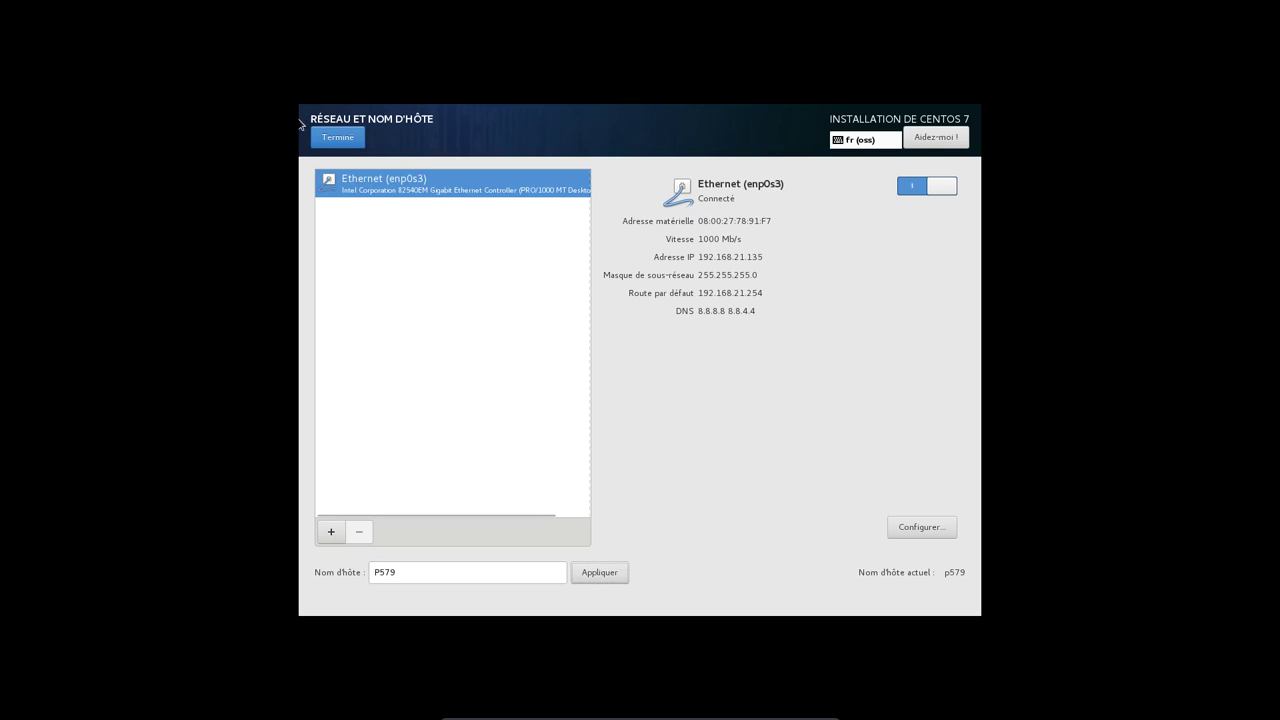
click(337, 140)
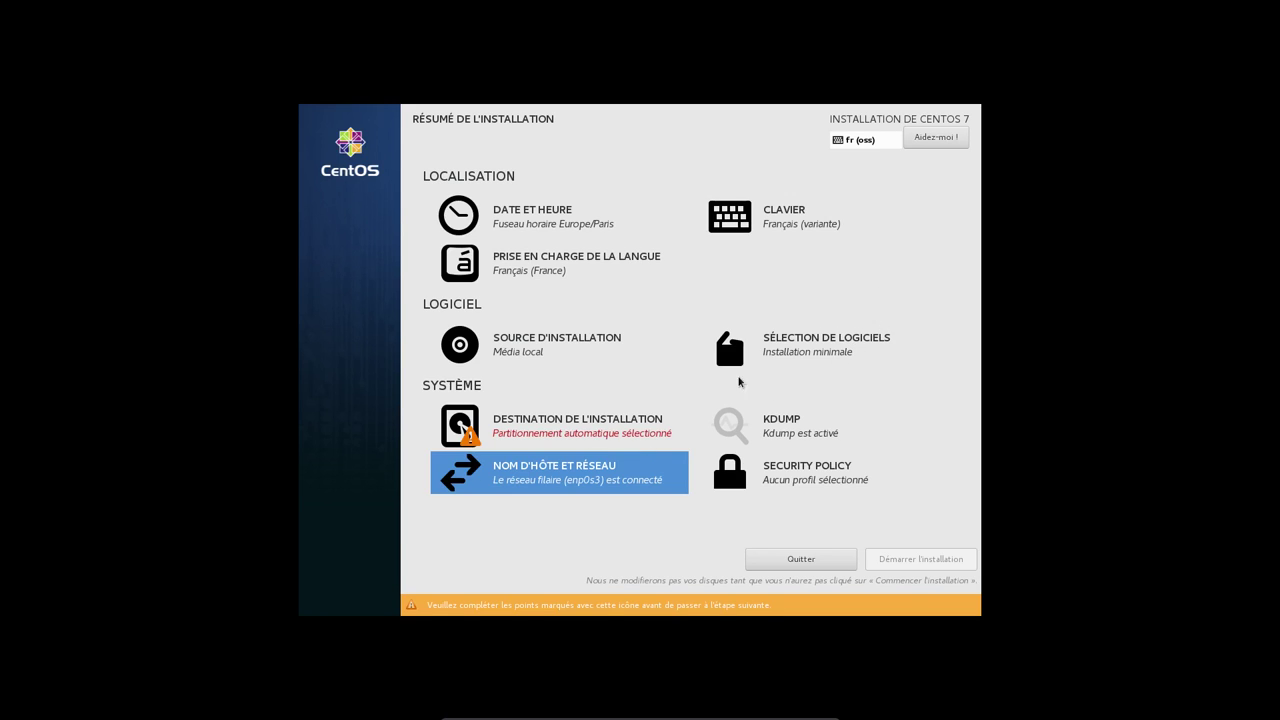
click(806, 345)
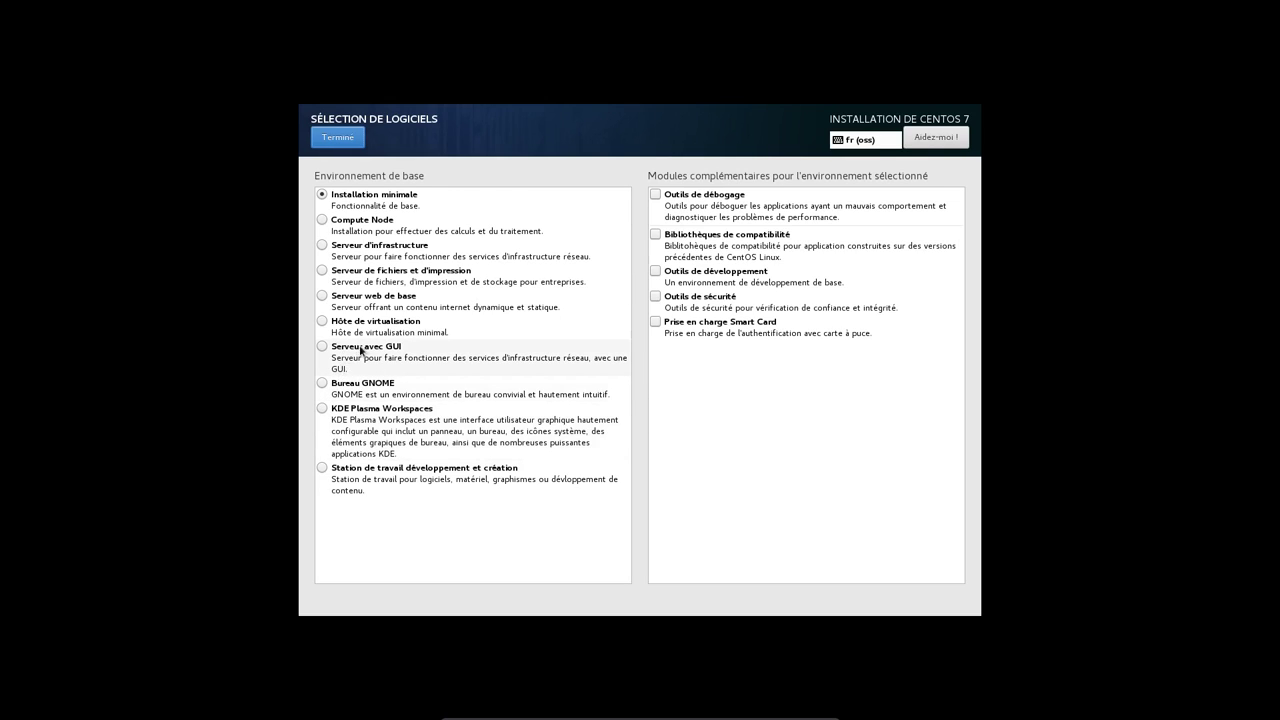
- Keep the Minimal Install software selection and uncheck Activer Kdump
click(344, 136)
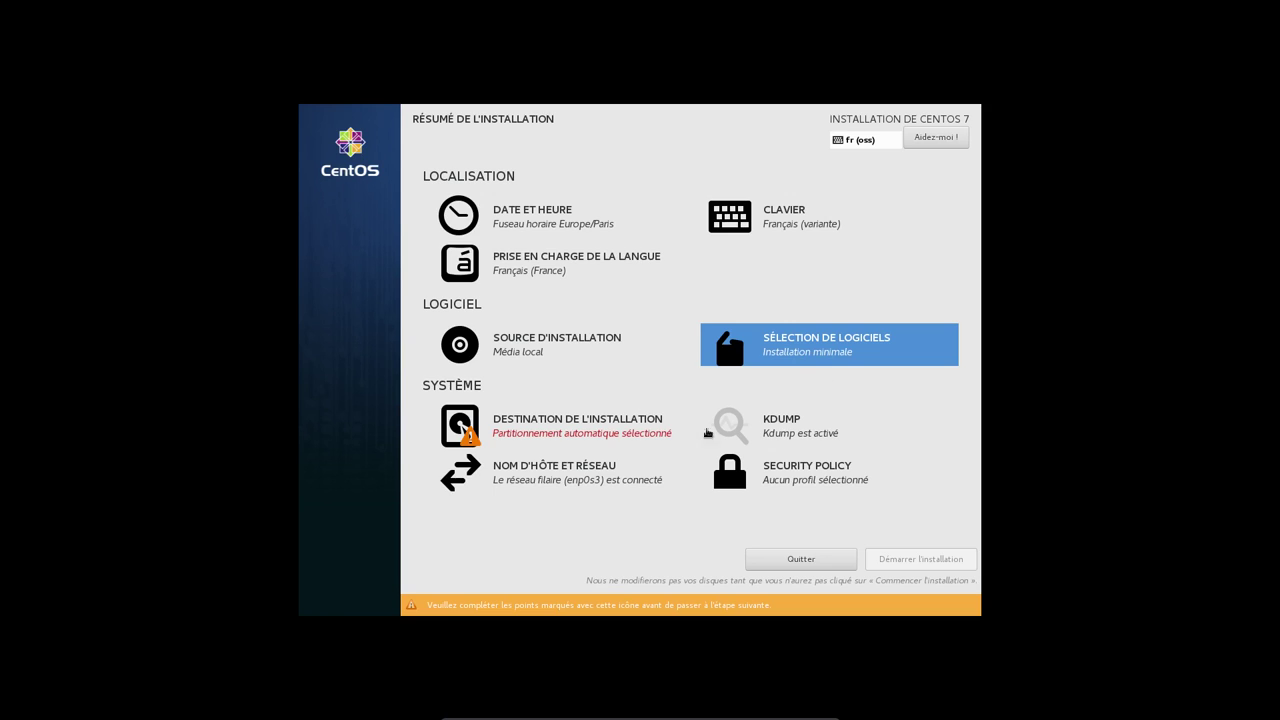
click(800, 432)
click(314, 200)
click(330, 140)
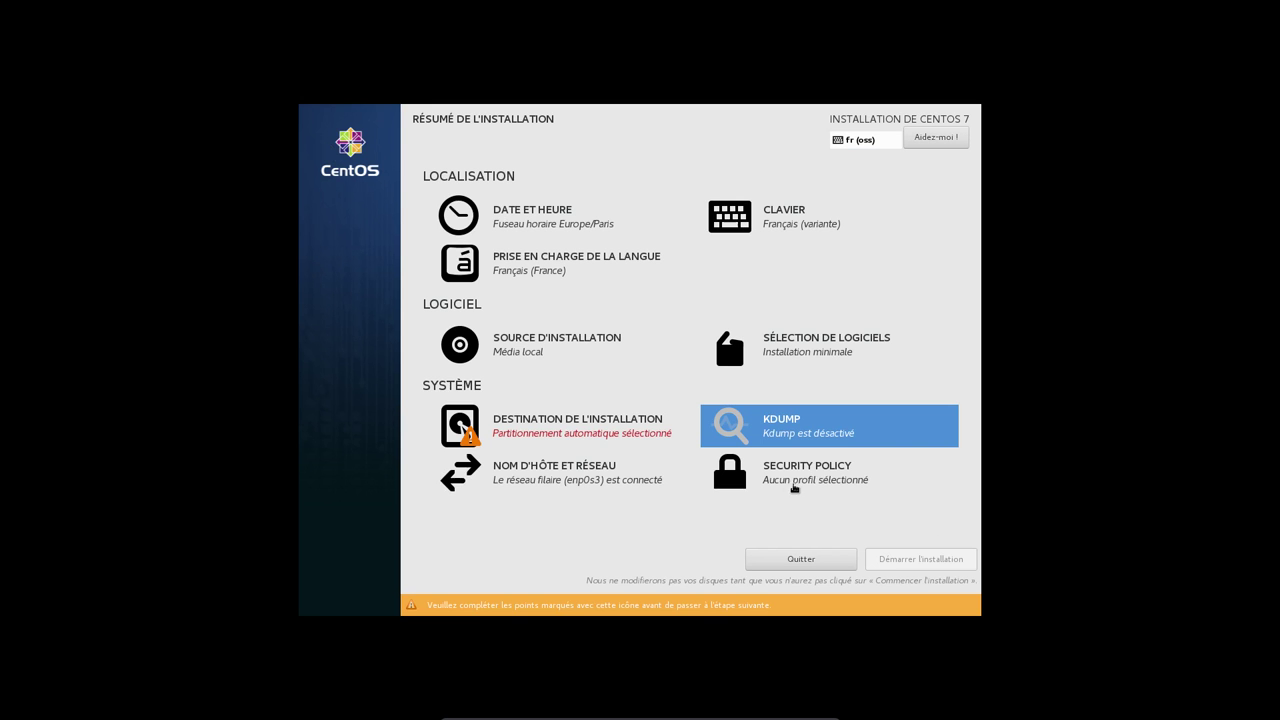
- Choose manual partitioning with the Partition standard scheme instead of LVM
click(544, 443)
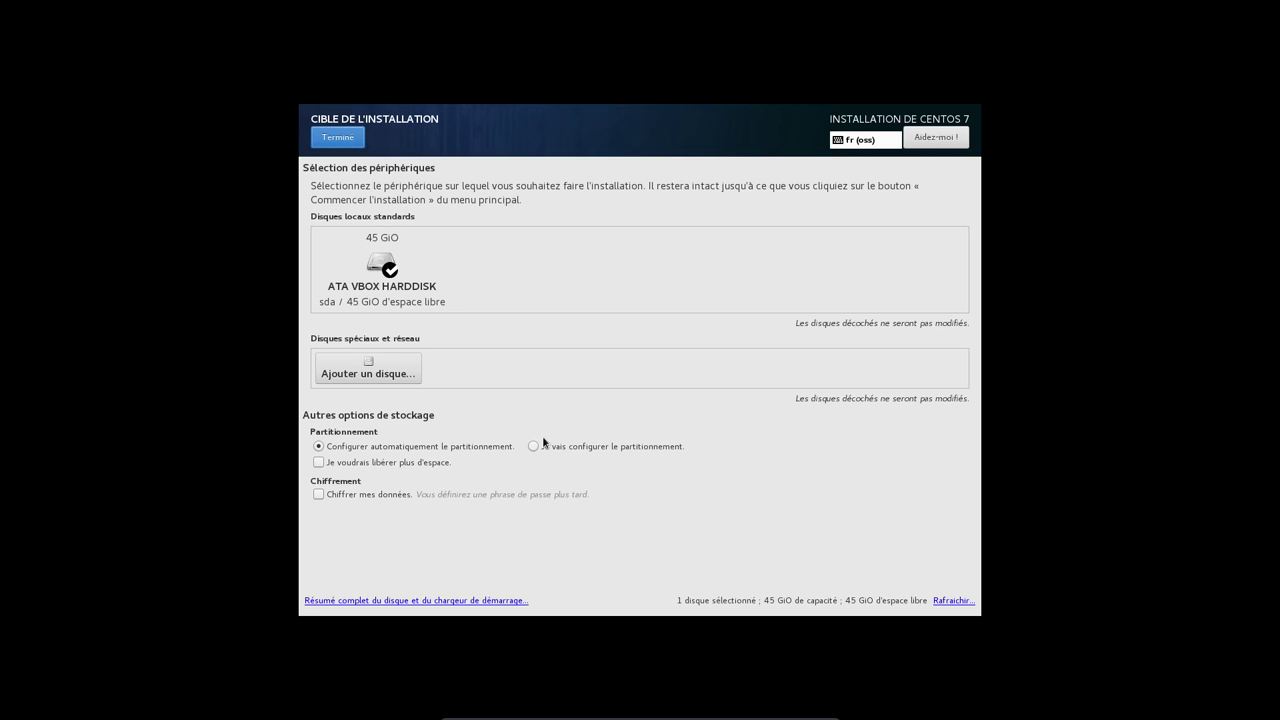
click(547, 448)
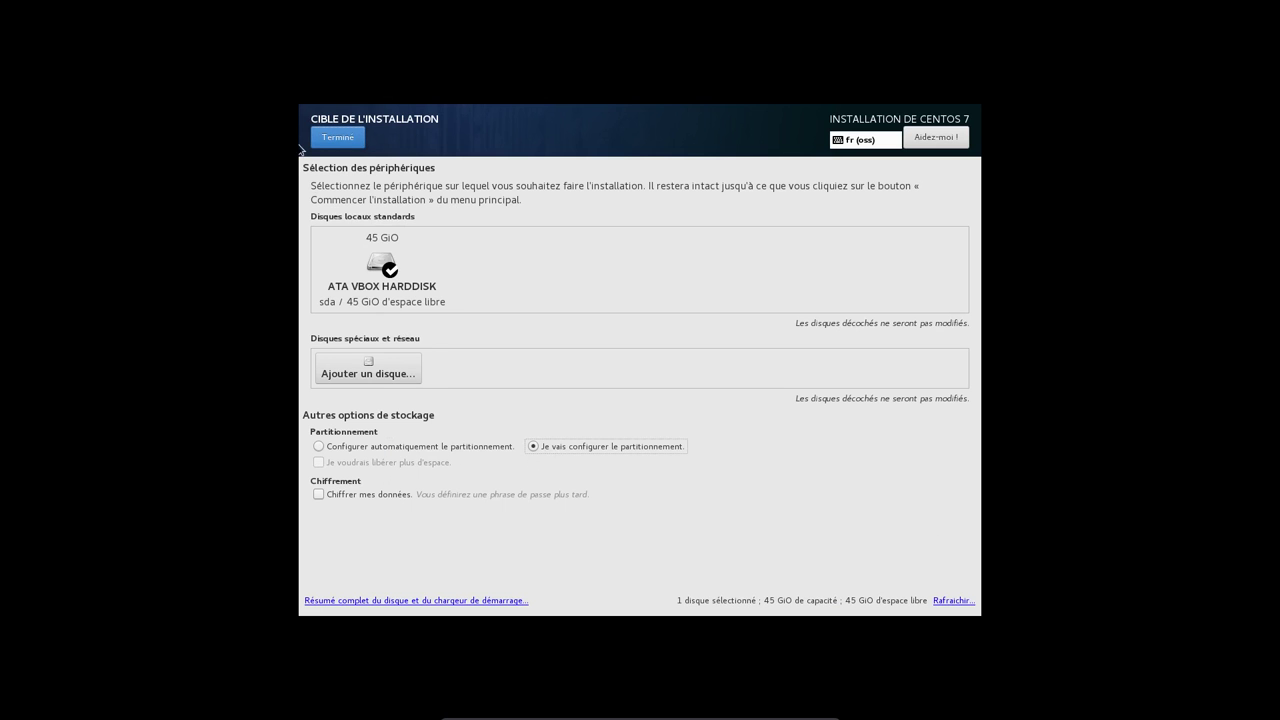
click(332, 140)
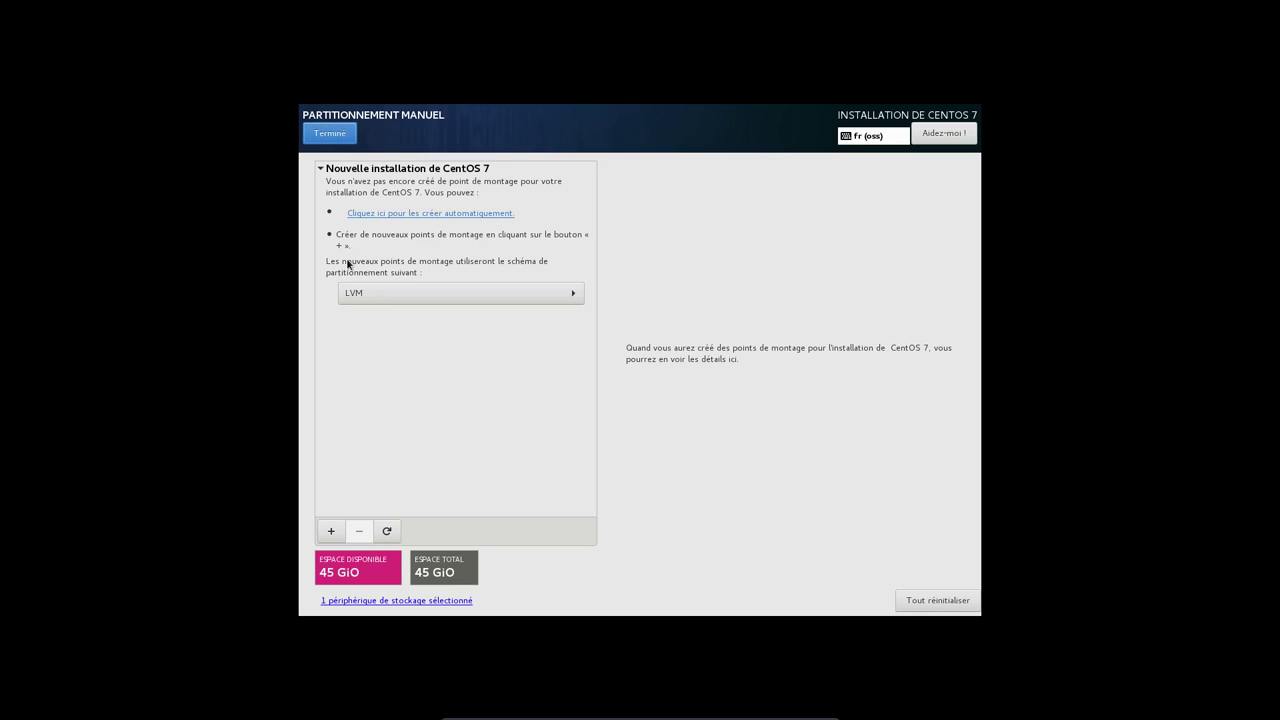
click(382, 286)
click(385, 265)
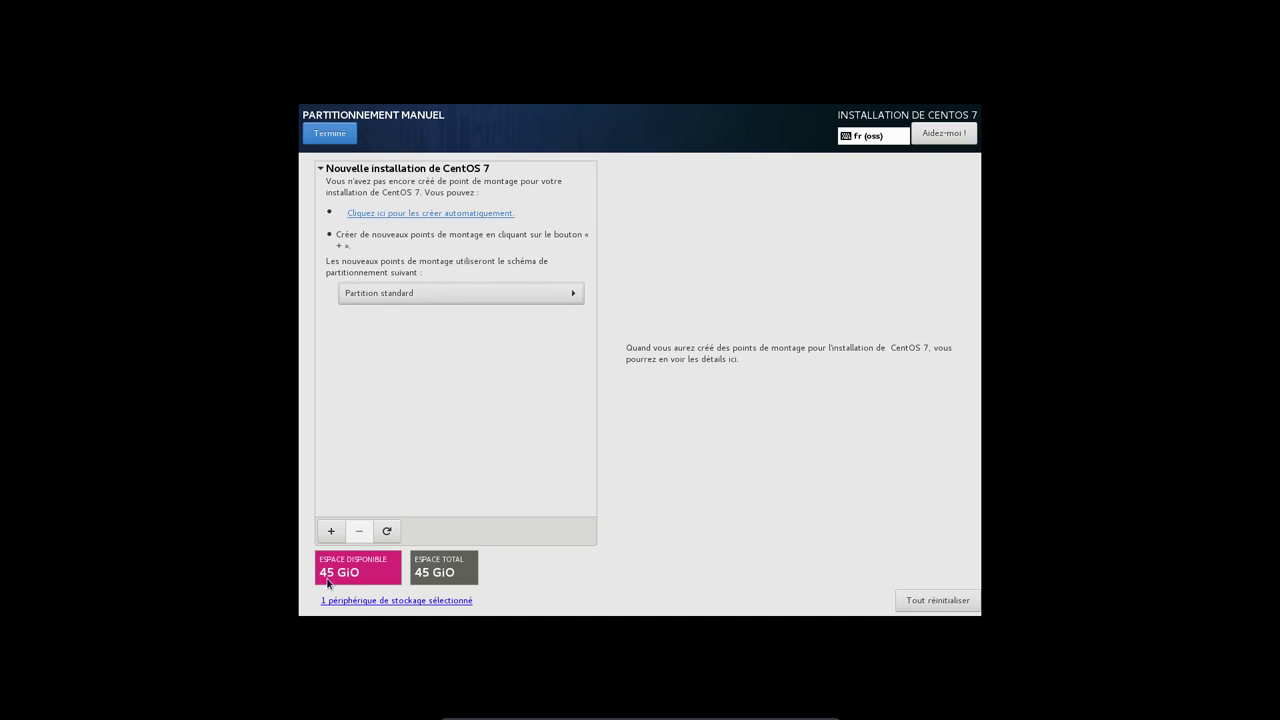
click(332, 540)
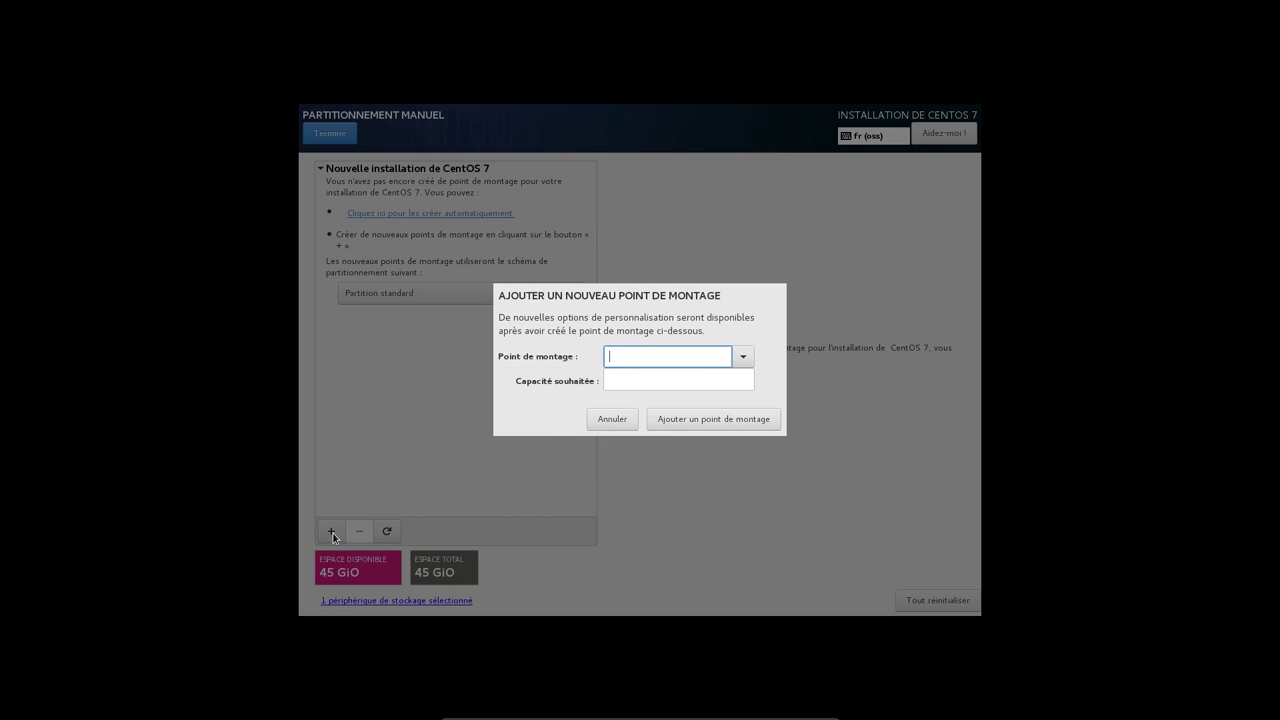
- Add a 20G / mount point and a 2G swap partition
click(742, 357)
click(699, 379)
click(686, 381)
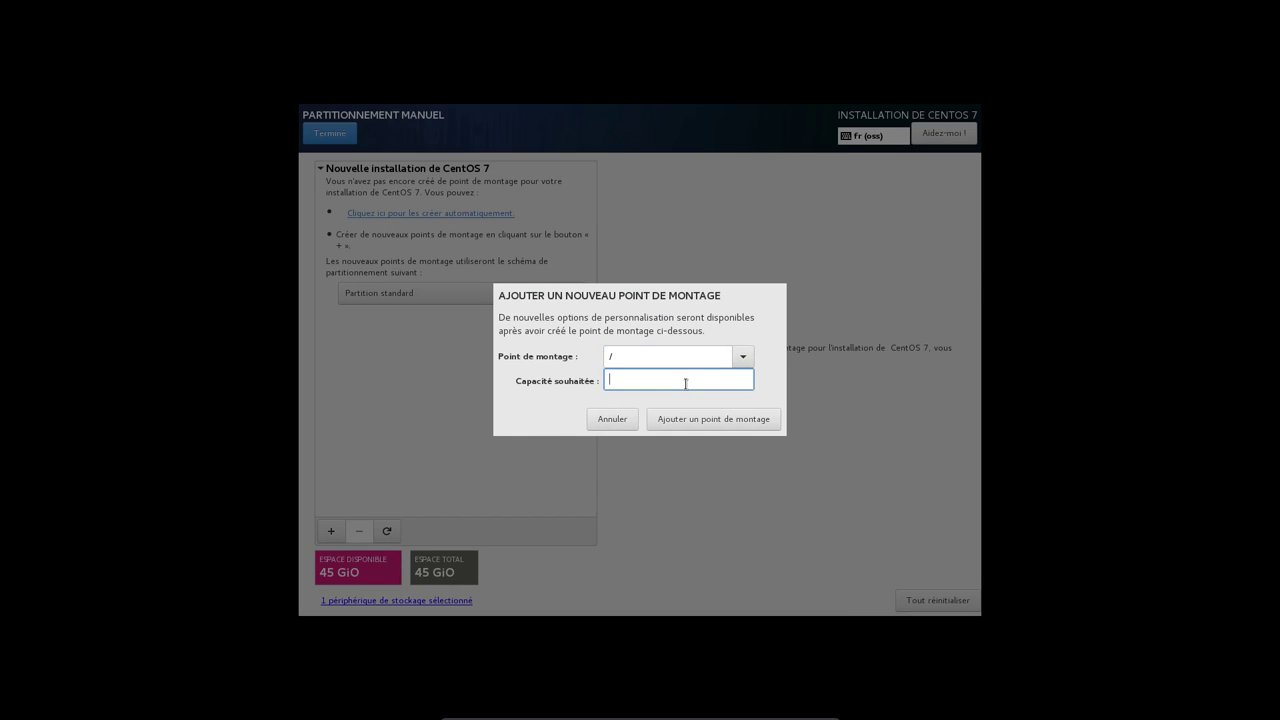
text(20G)
click(689, 421)
click(331, 531)
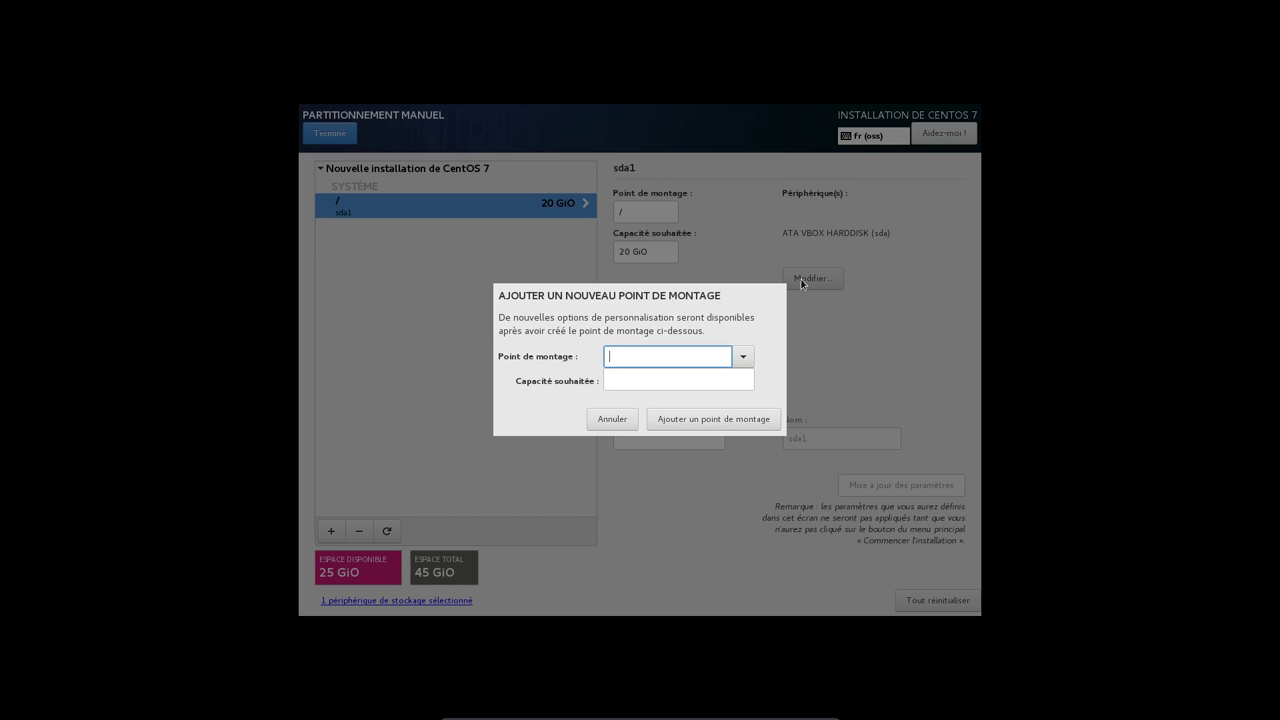
click(743, 357)
click(645, 417)
click(641, 381)
text(2G)
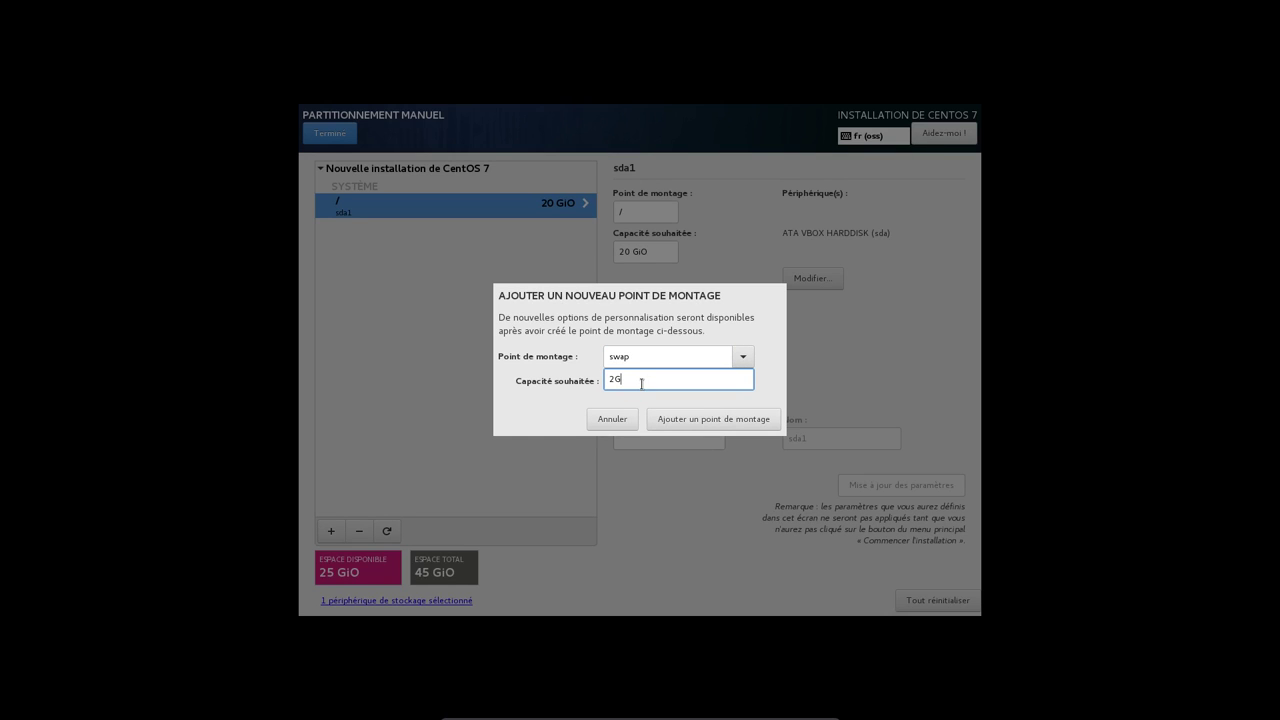
click(699, 420)
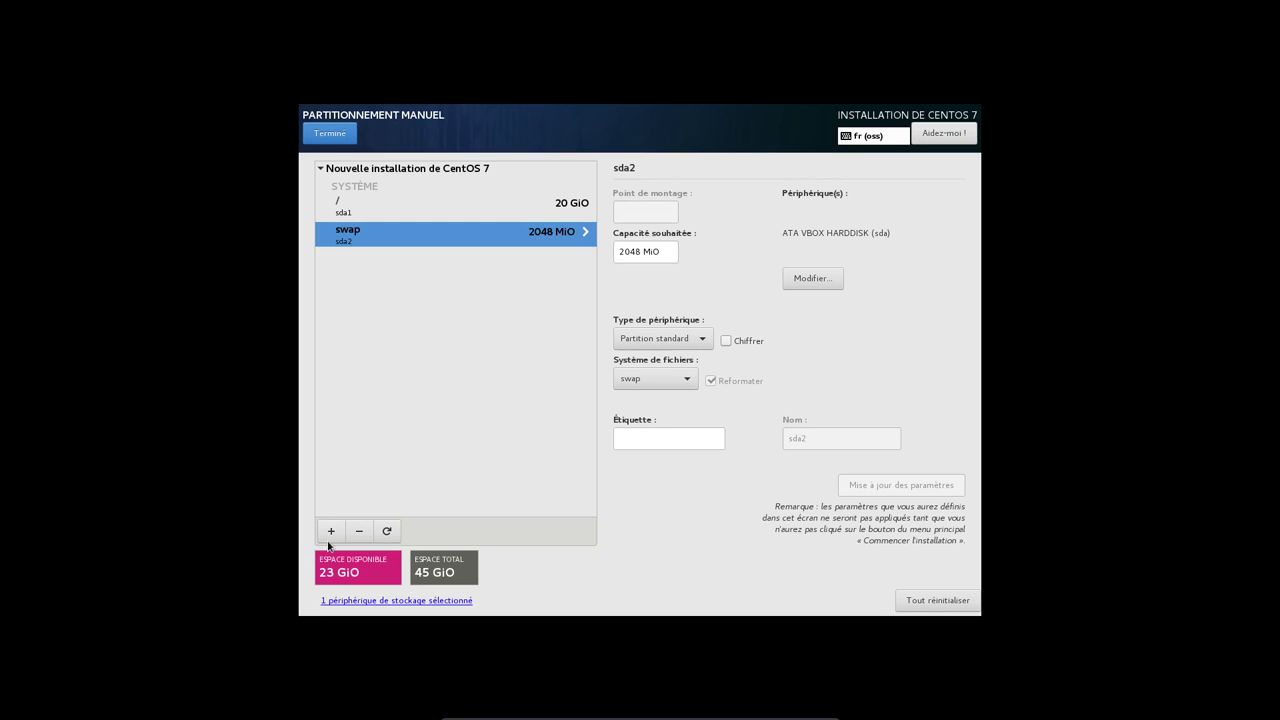
- Add the /home mount point and set it to ext4 with label HOME
click(330, 531)
click(743, 360)
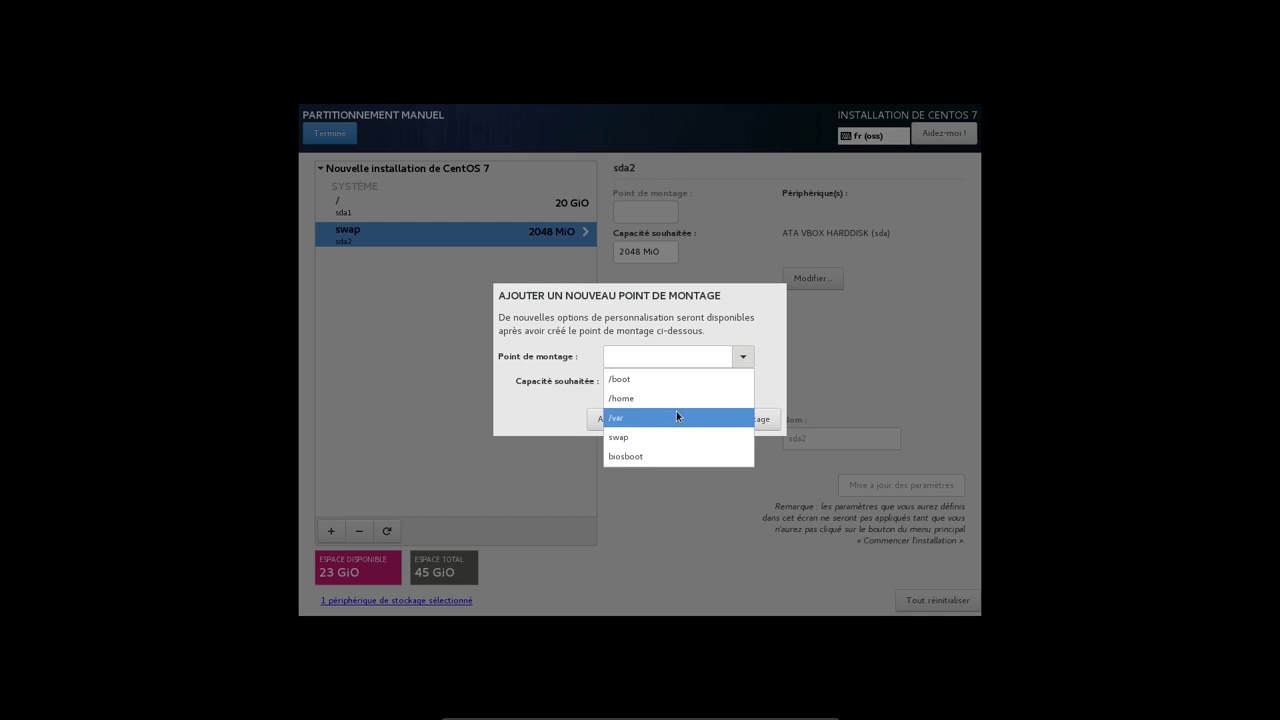
click(674, 398)
click(646, 379)
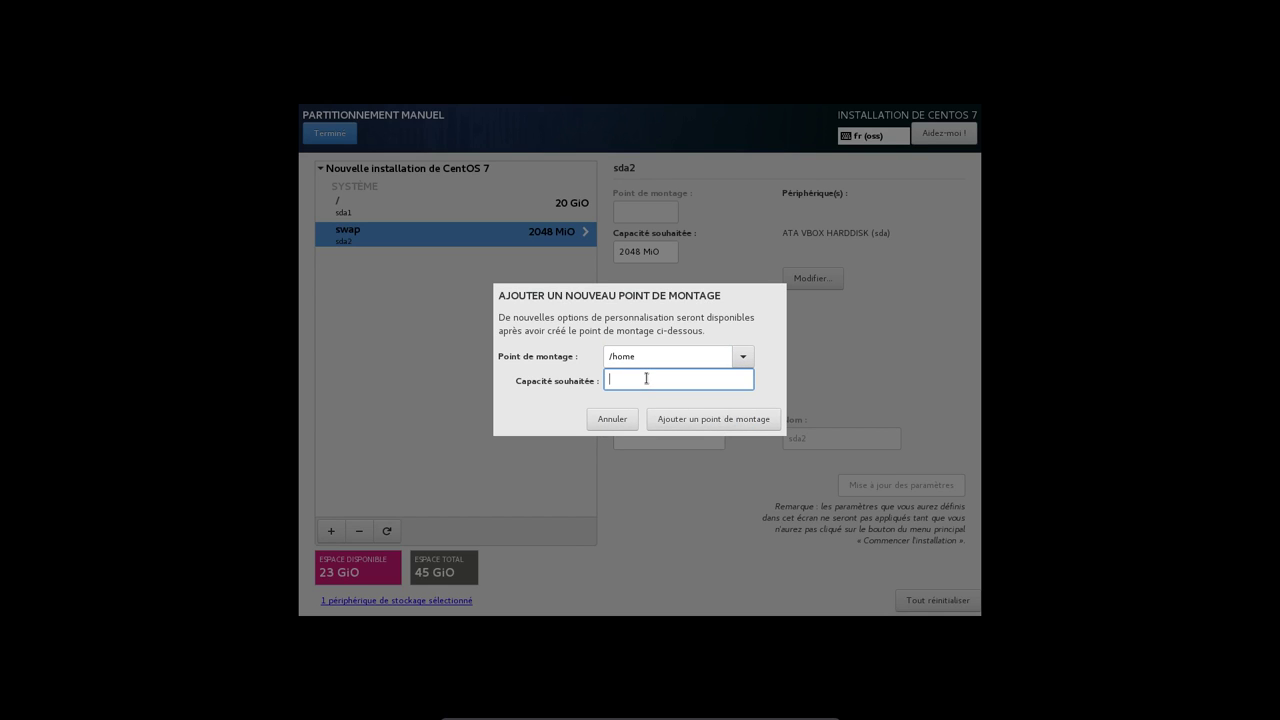
click(689, 420)
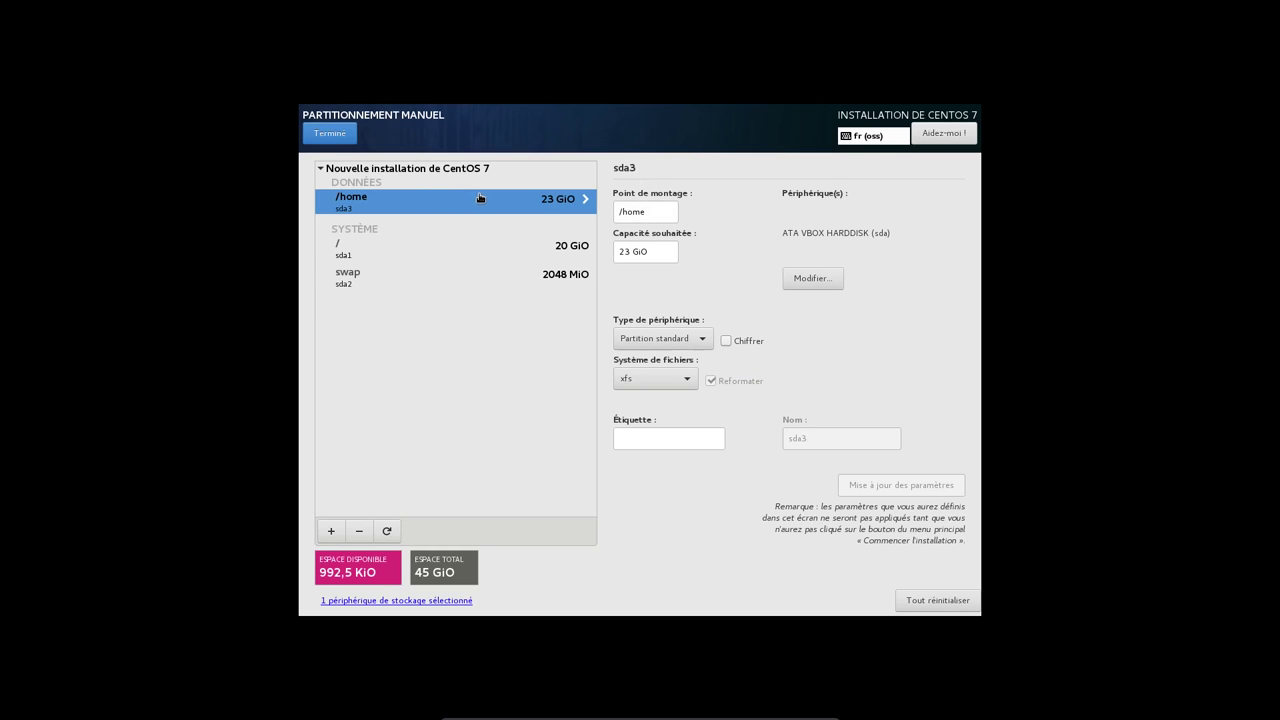
click(654, 380)
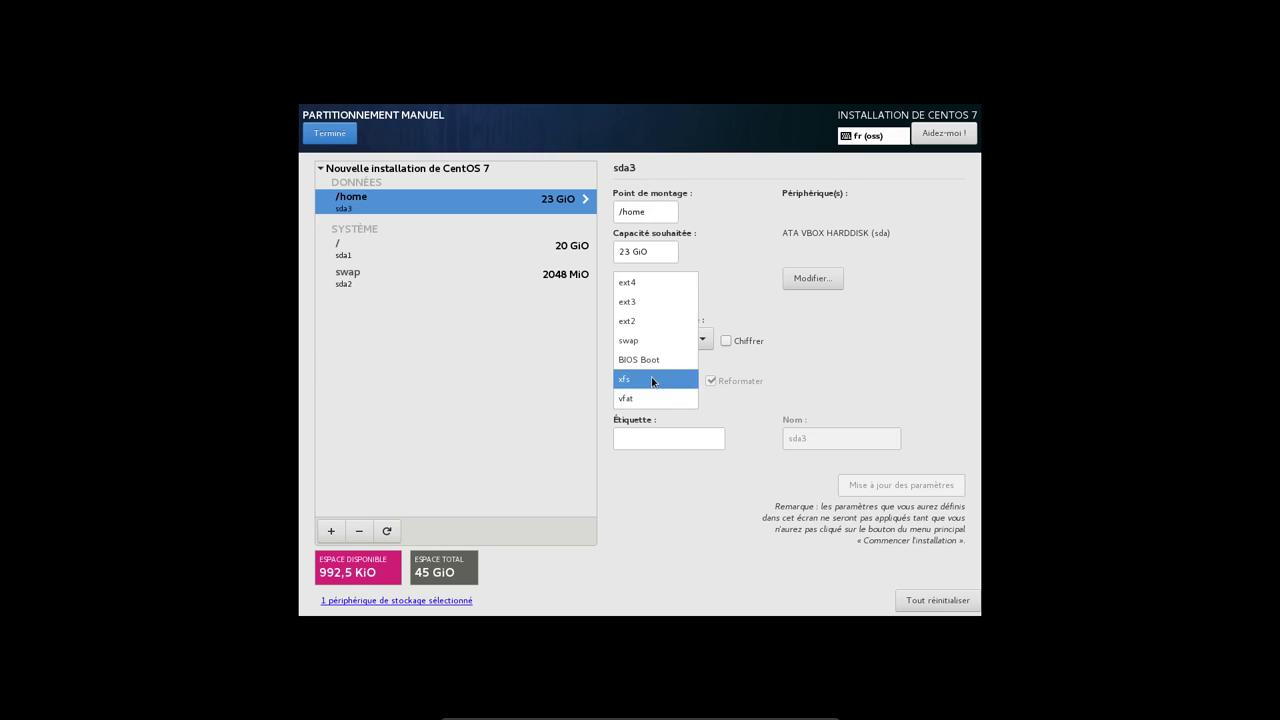
click(663, 284)
click(635, 435)
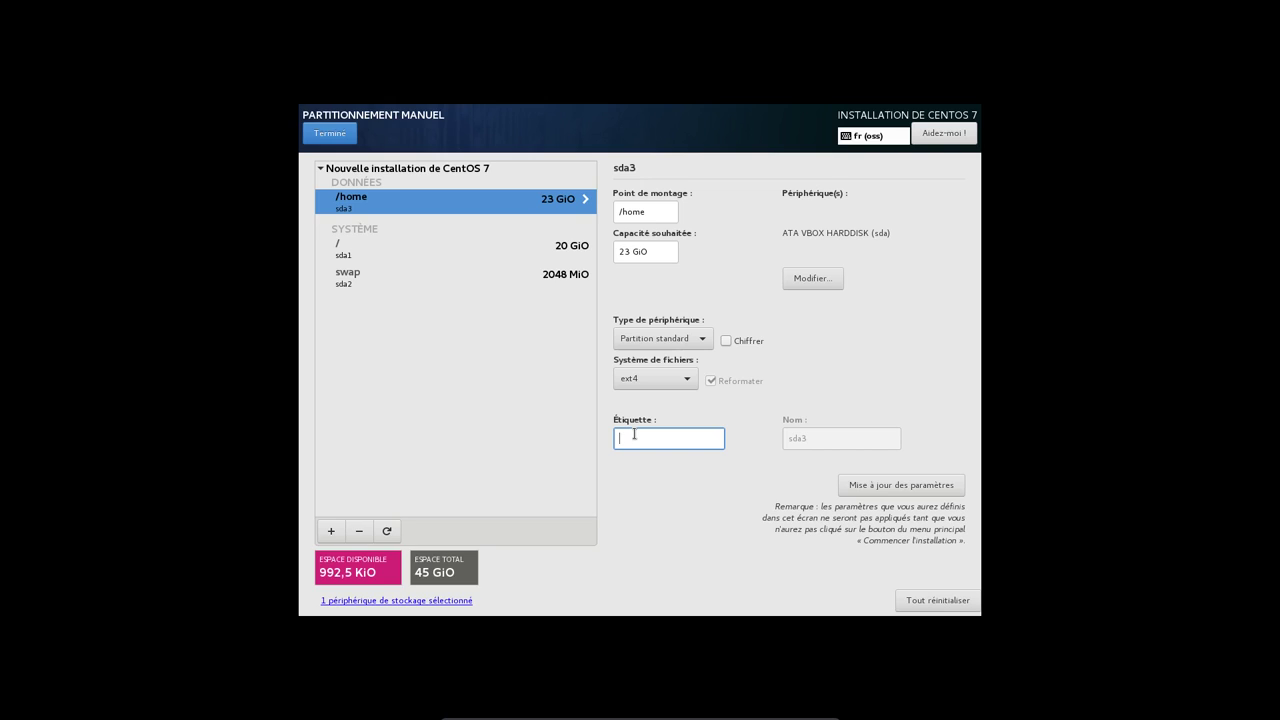
text(HOME)
click(888, 486)
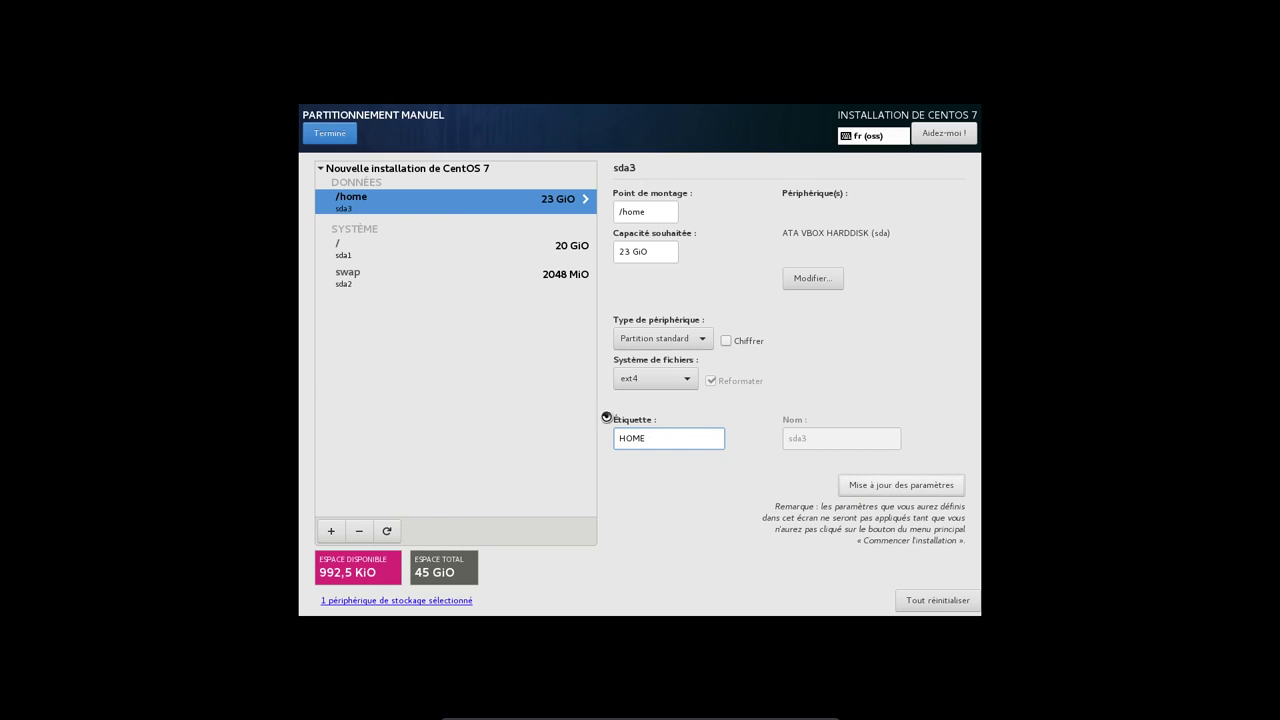
- Label the root partition ROOT with ext4, and the swap partition SWAP
click(350, 246)
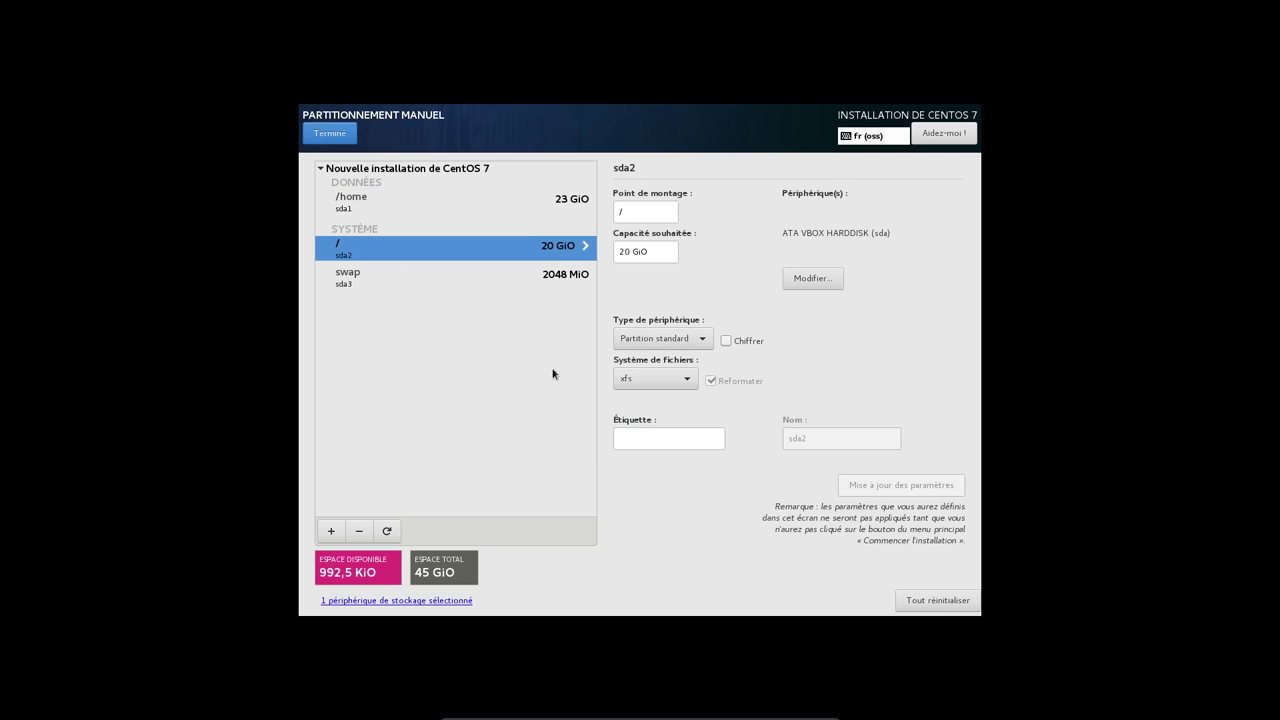
click(706, 438)
text(ROOT)
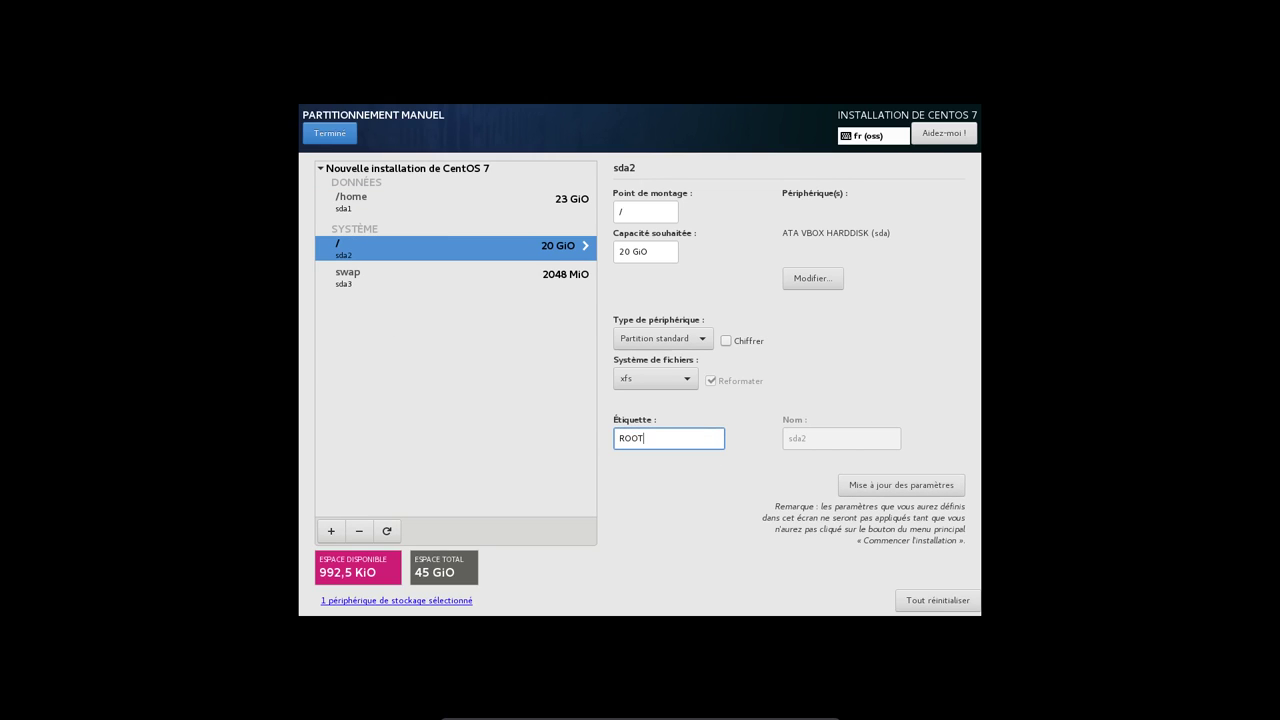
click(659, 384)
click(659, 293)
click(880, 490)
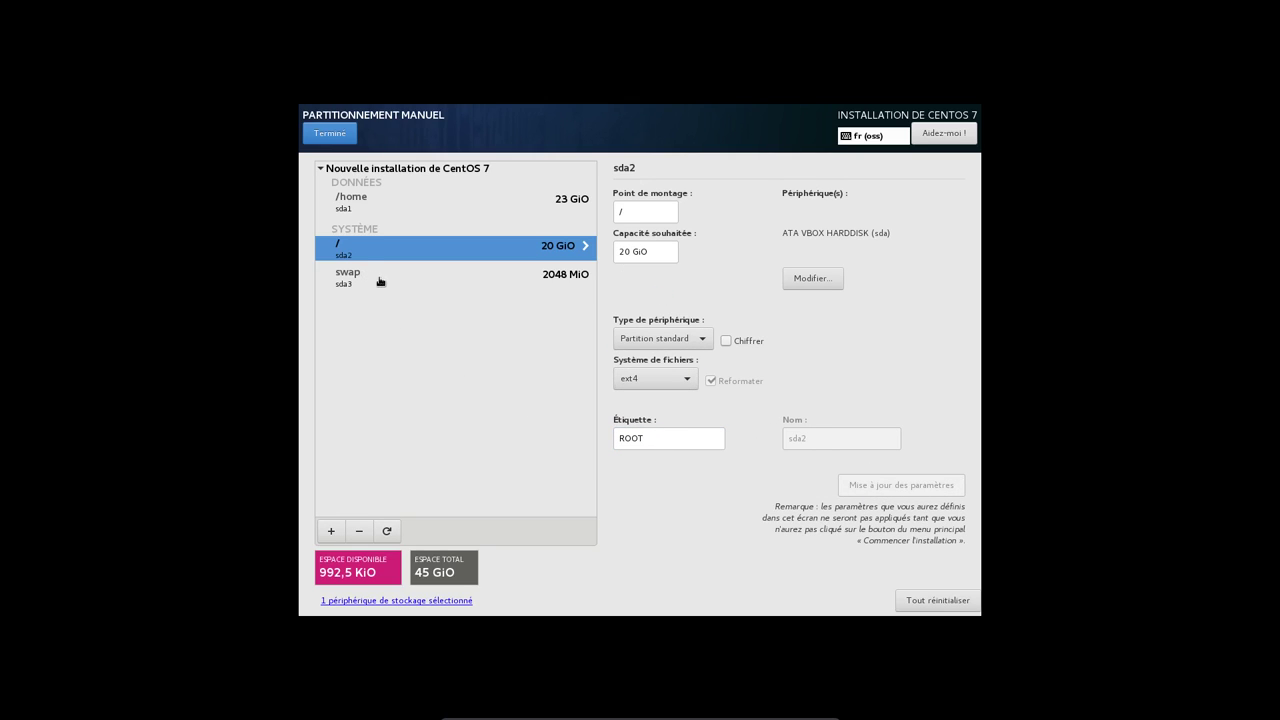
click(378, 281)
click(669, 436)
text(SWAP)
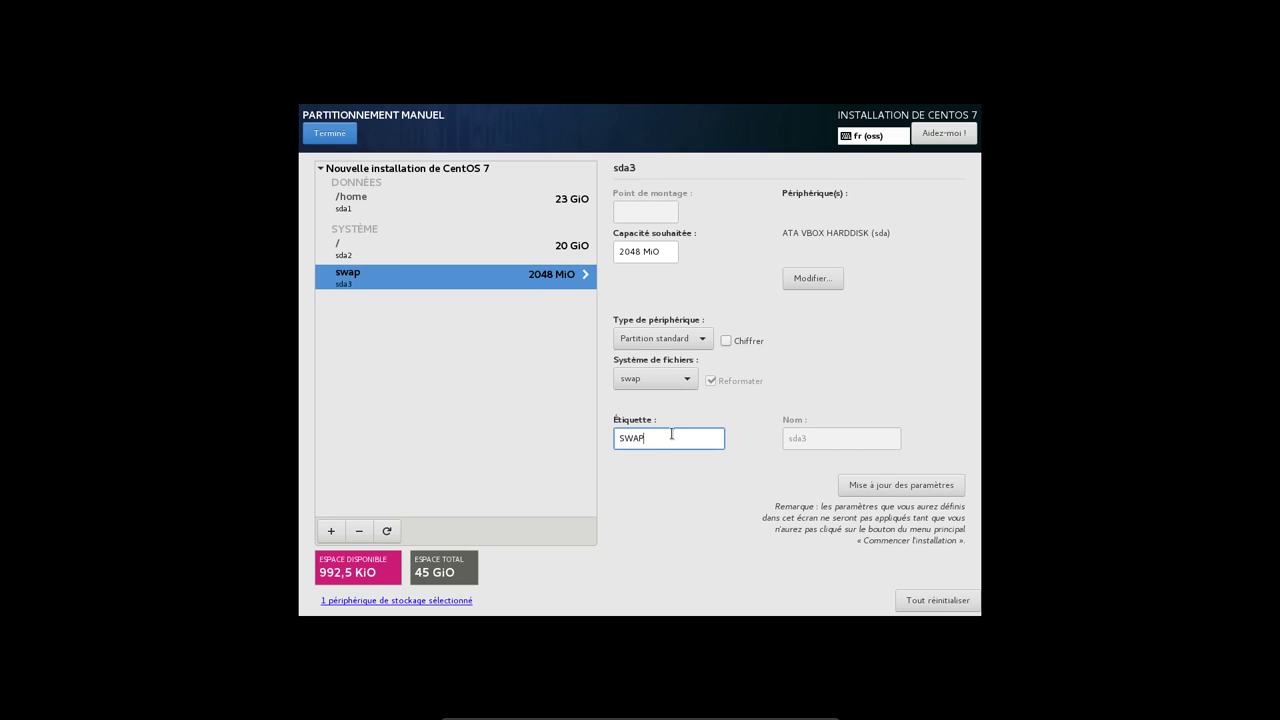
click(878, 481)
- Accept the partitioning changes and start the installation
click(332, 136)
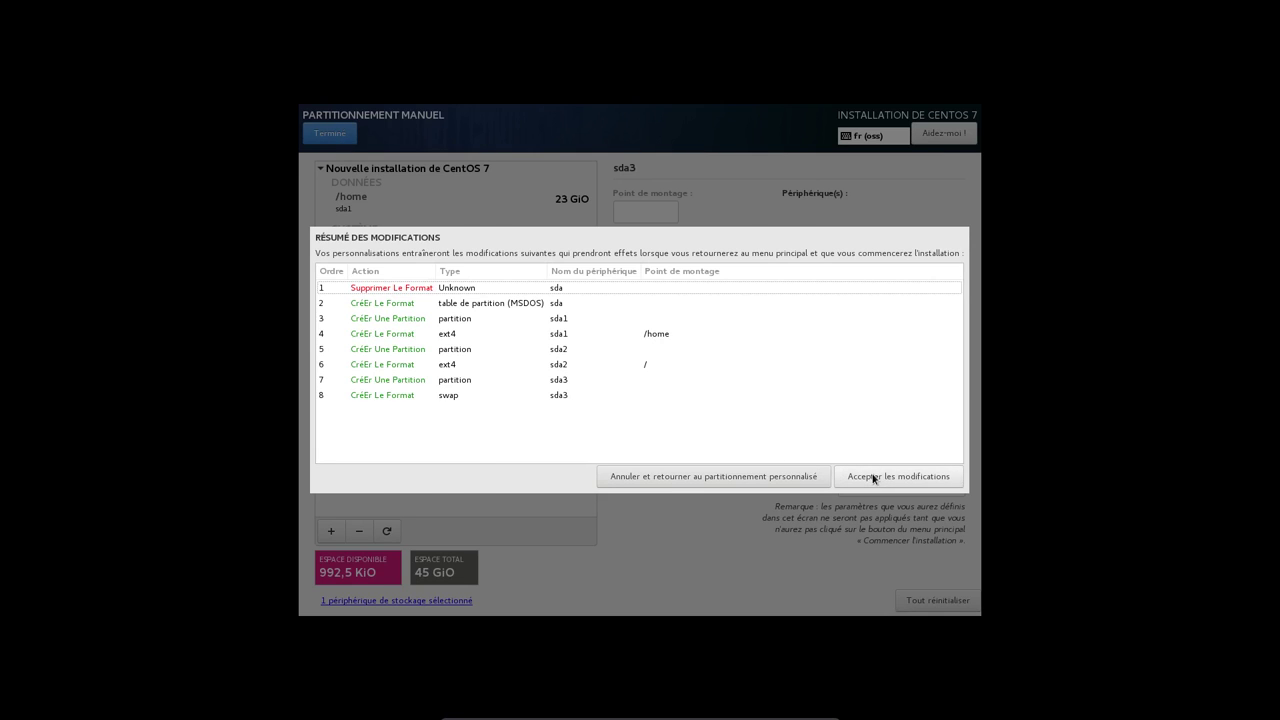
click(873, 478)
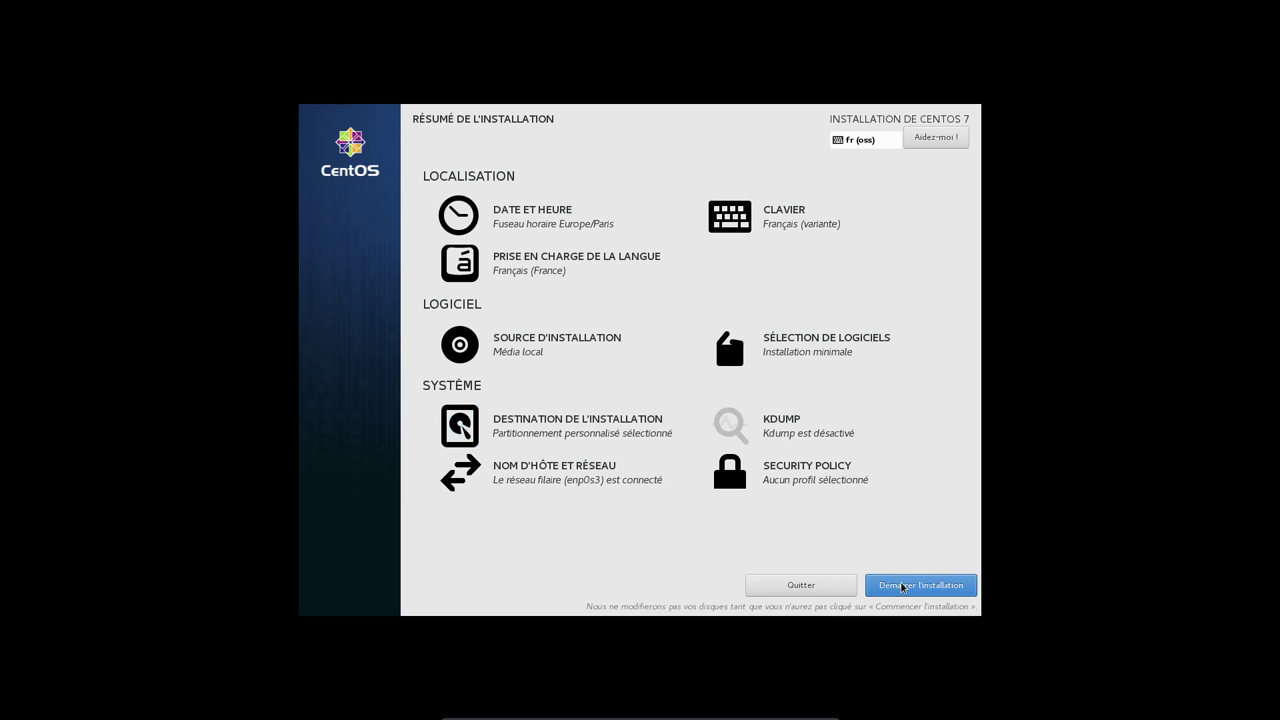
click(902, 587)
- Enter and confirm the root password, accepting the weak-password warning
click(572, 217)
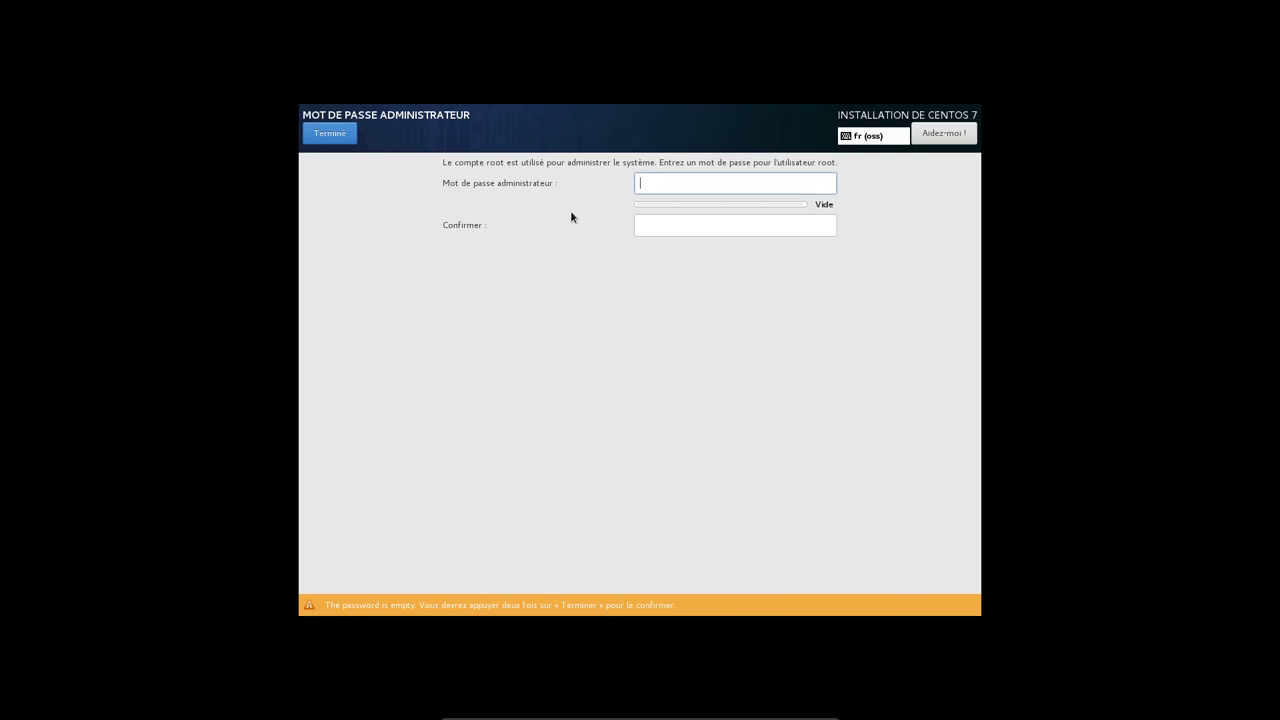
text(root)
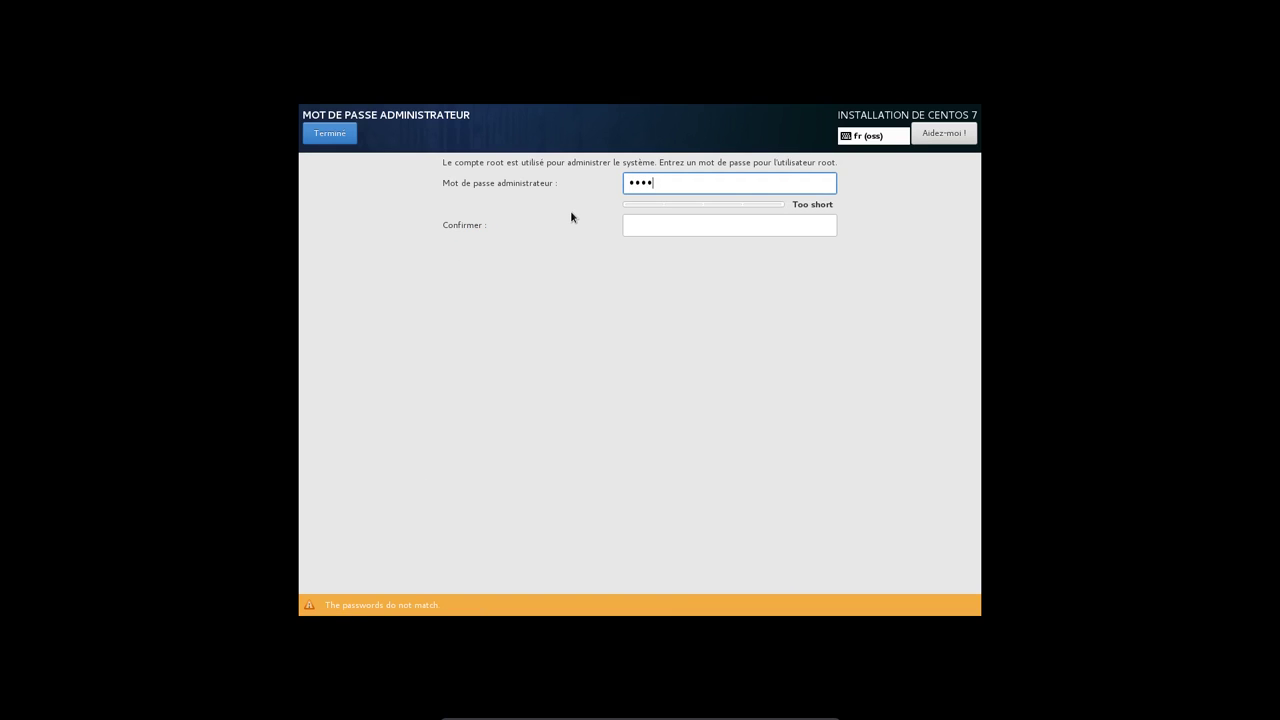
text(root)
key(Tab)
text(rootroot)
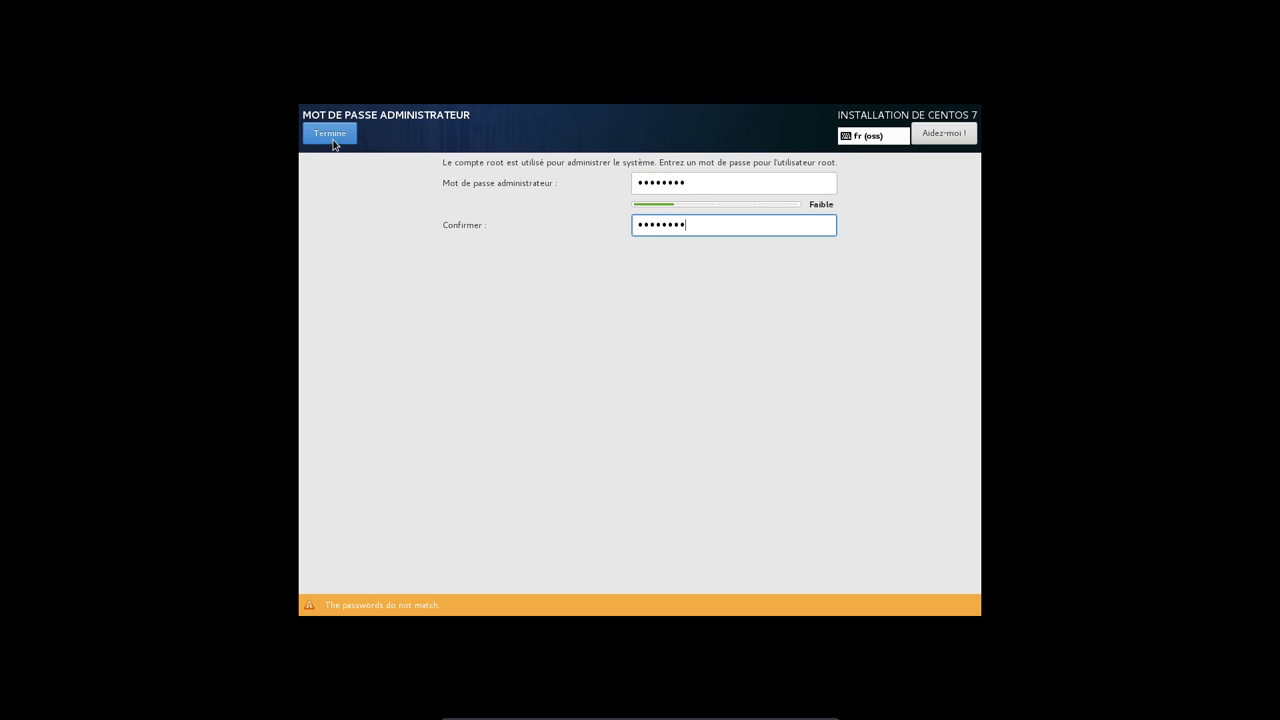
click(333, 140)
click(734, 185)
key(BackSpace)
key(BackSpace)
key(BackSpace)
key(BackSpace)
key(BackSpace)
key(BackSpace)
key(BackSpace)
key(BackSpace)
text(rootroot)
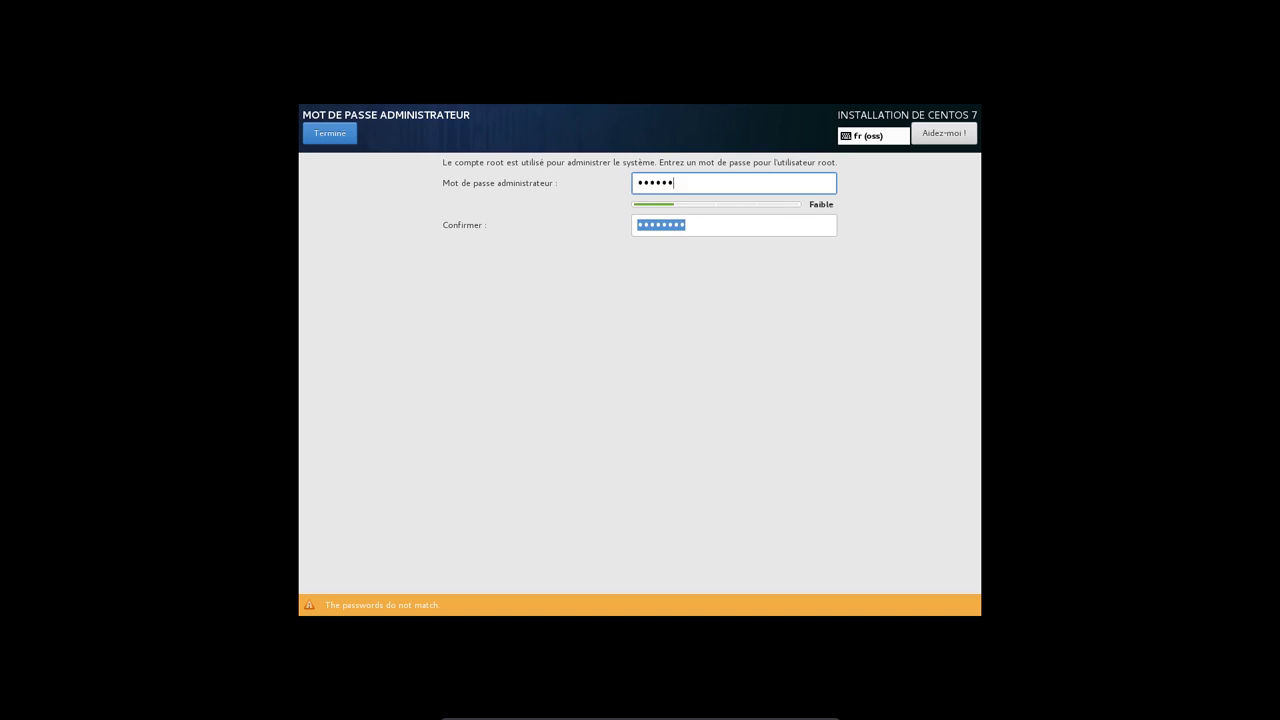
key(Tab)
text(rootroot)
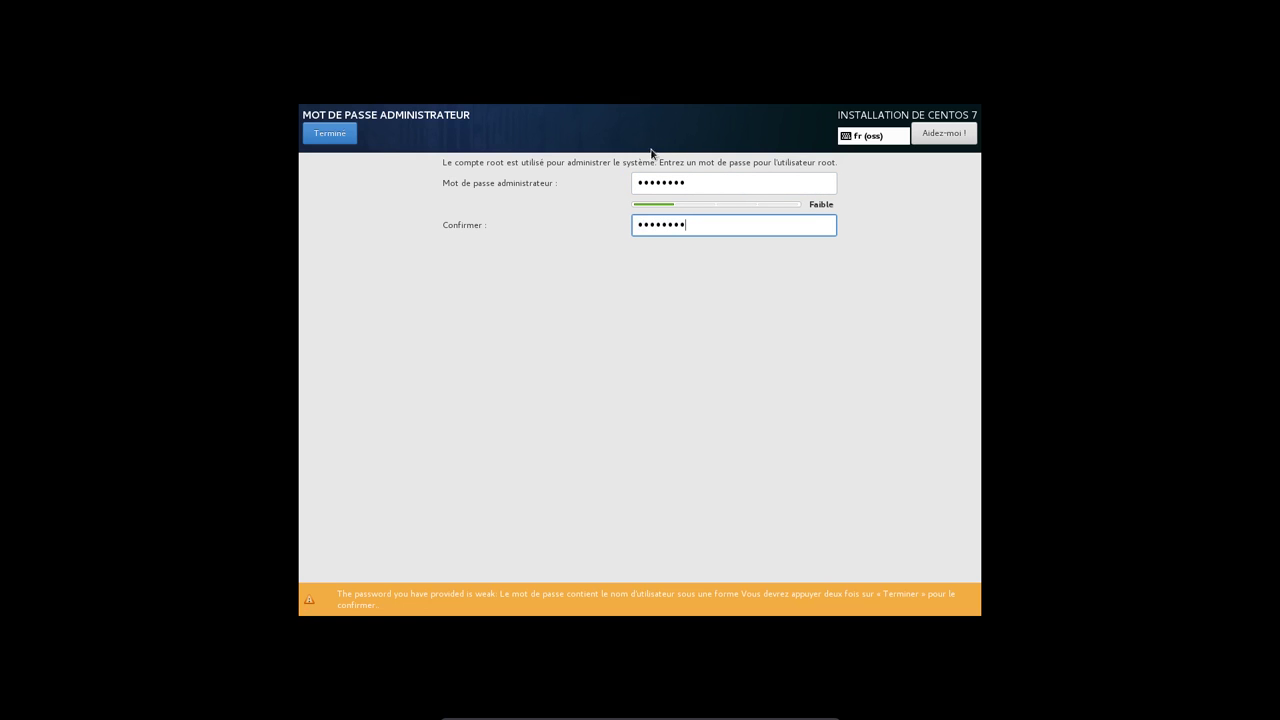
click(318, 129)
click(318, 129)
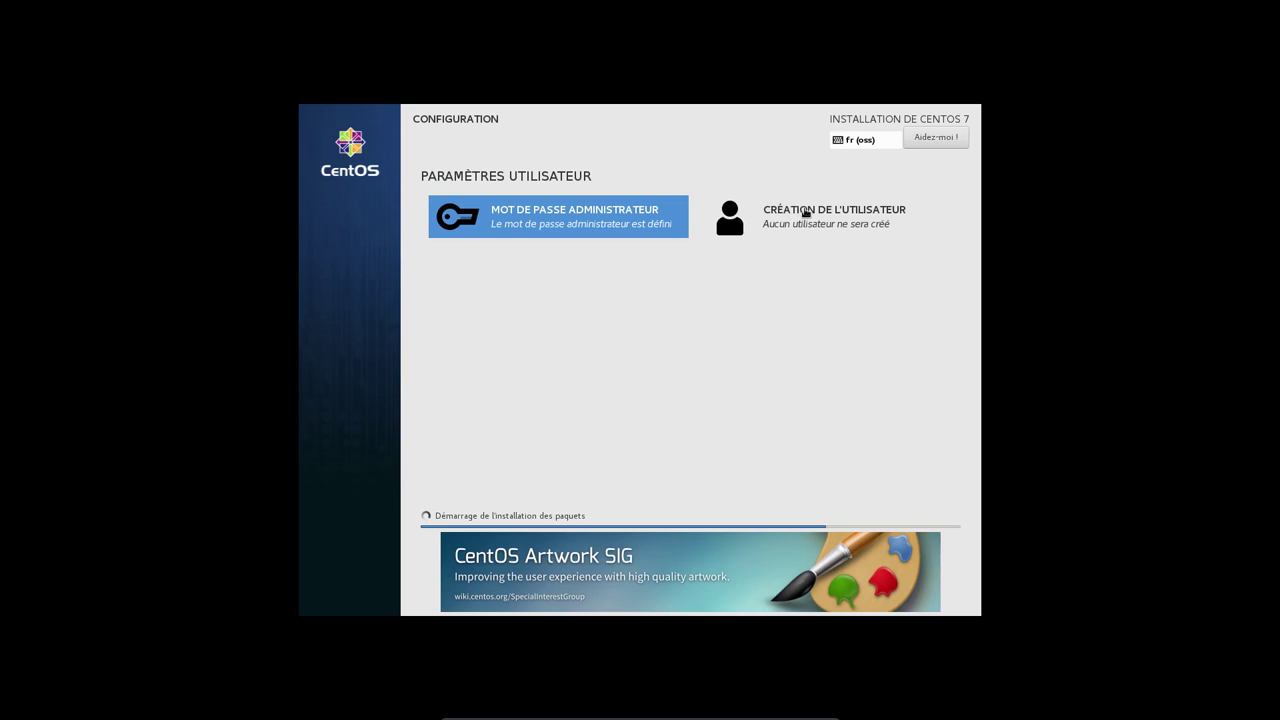
- Create an administrator user with the user's full name and a confirmed password
click(804, 213)
text(adrien)
key(Tab)
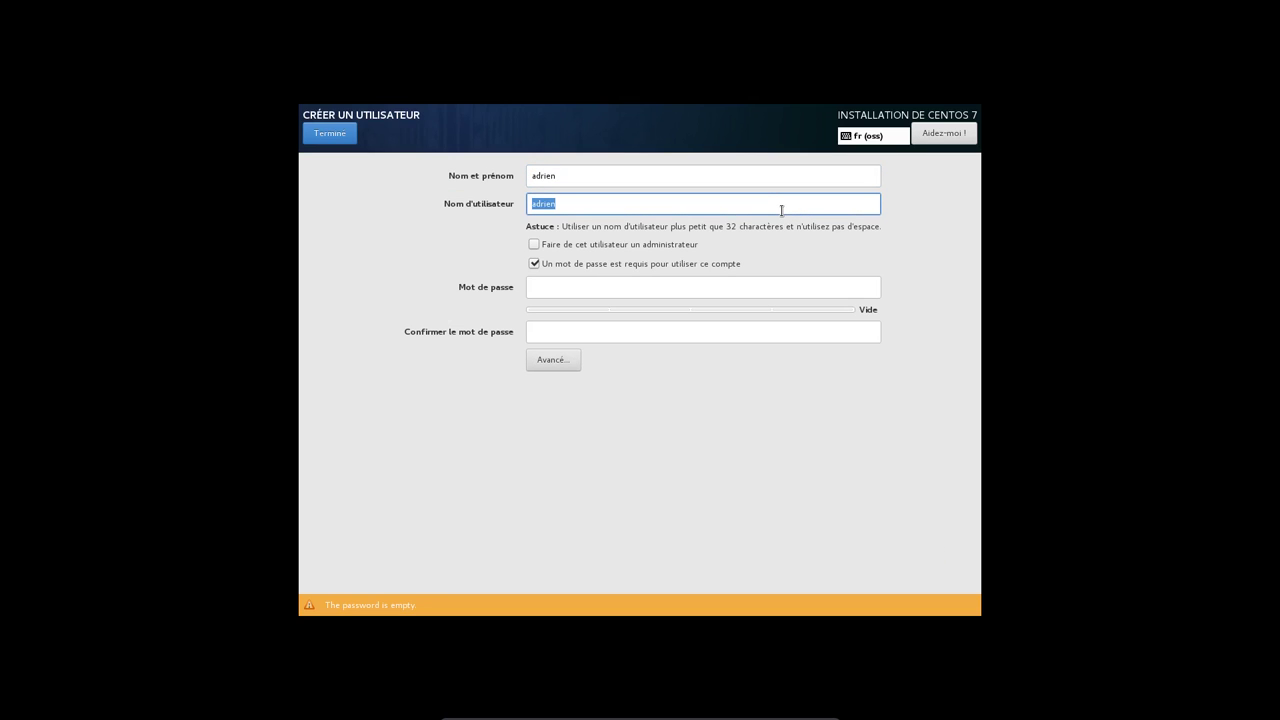
key(Tab)
key(space)
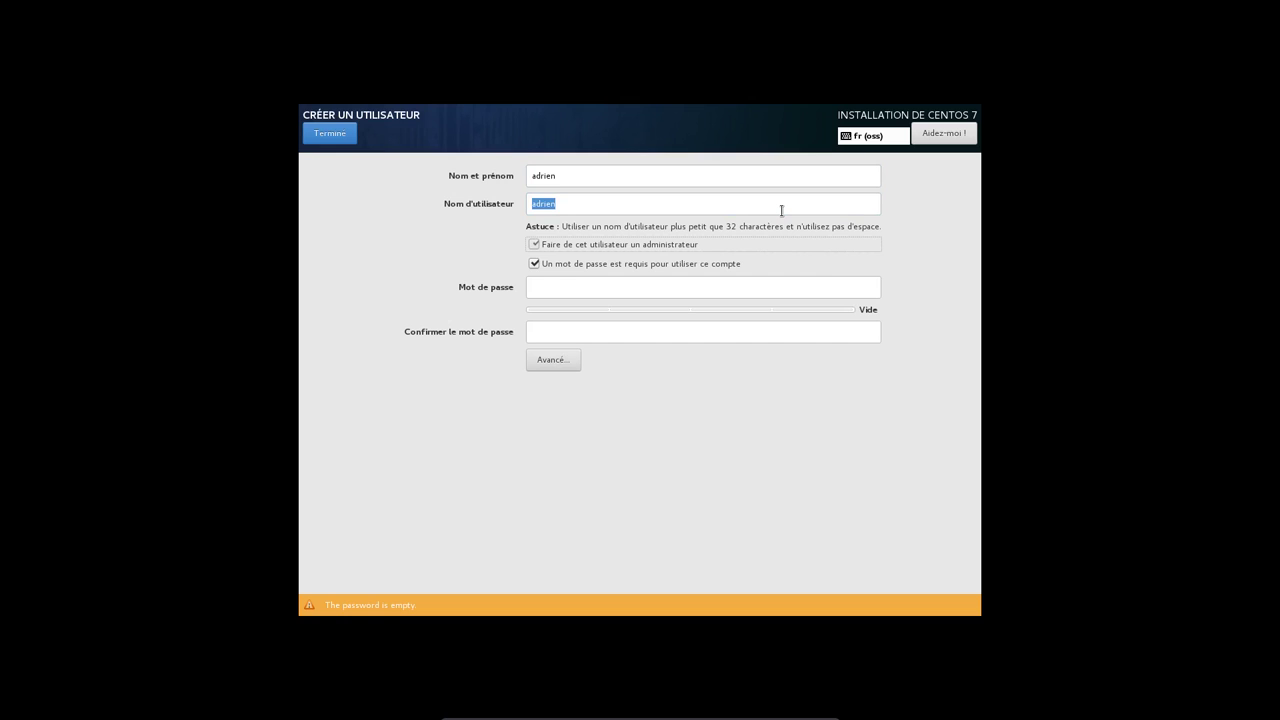
key(Tab)
key(Tab)
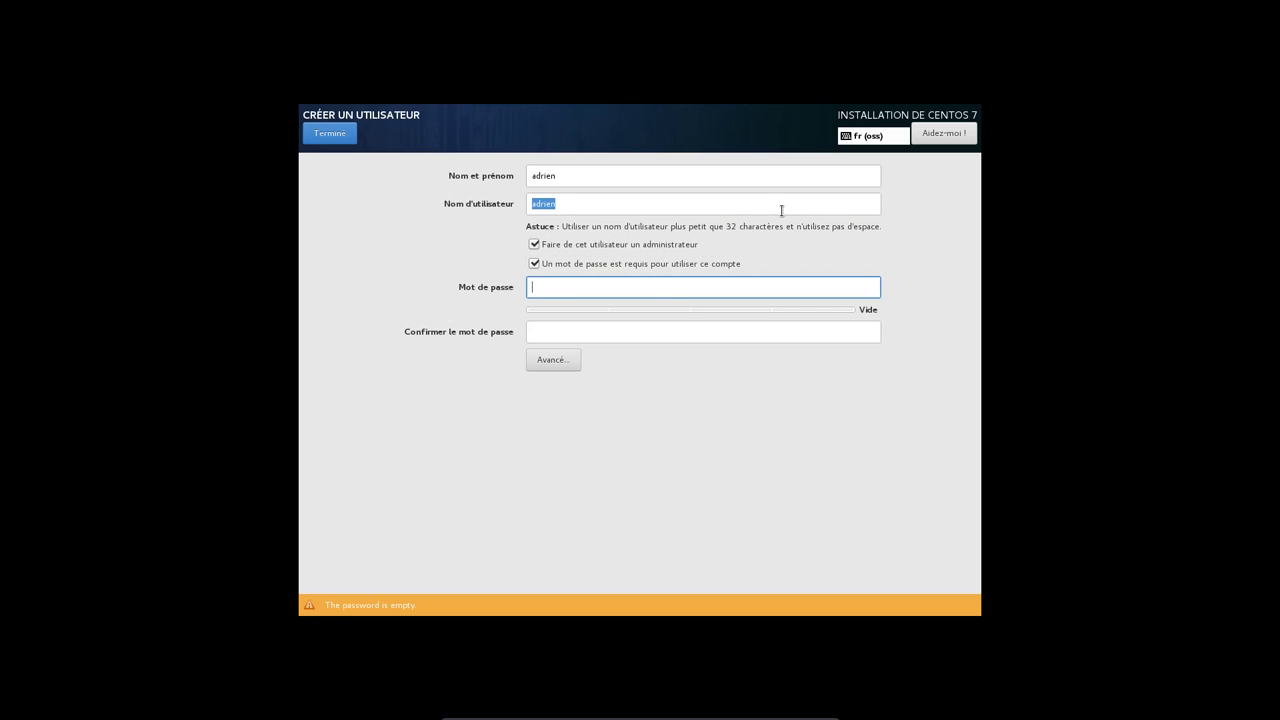
text(************)
key(Tab)
text(************)
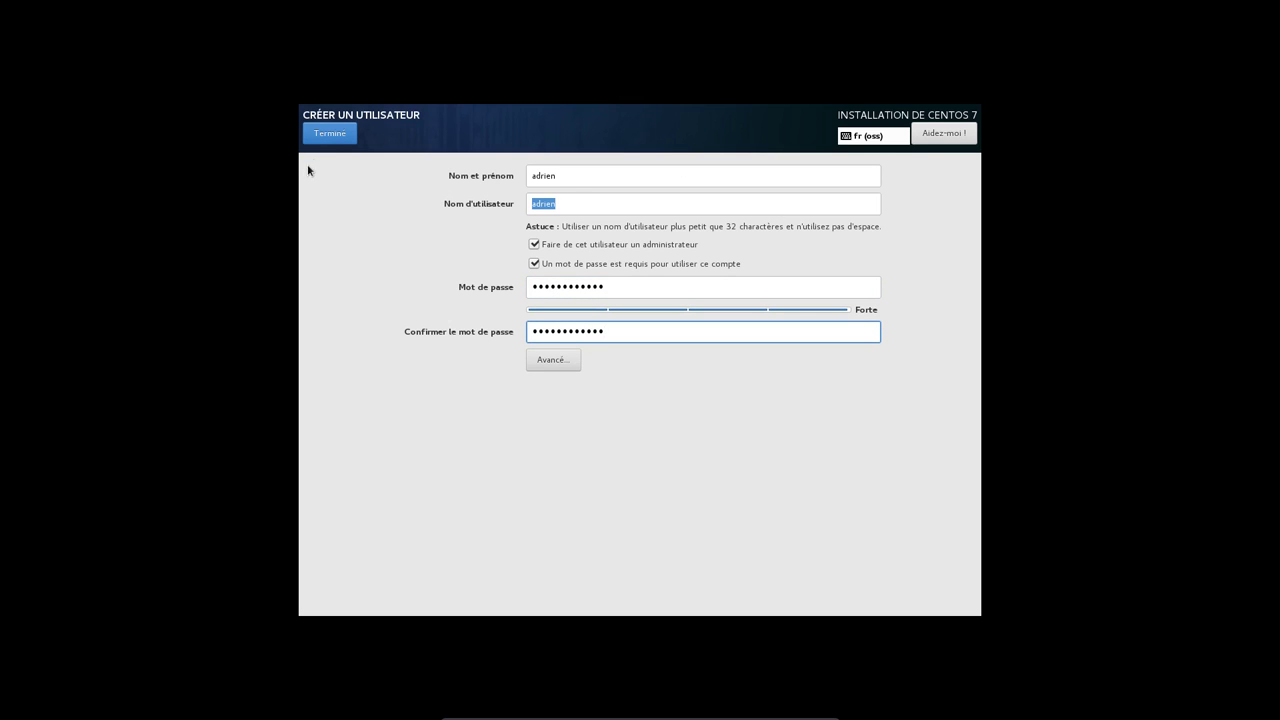
click(332, 135)
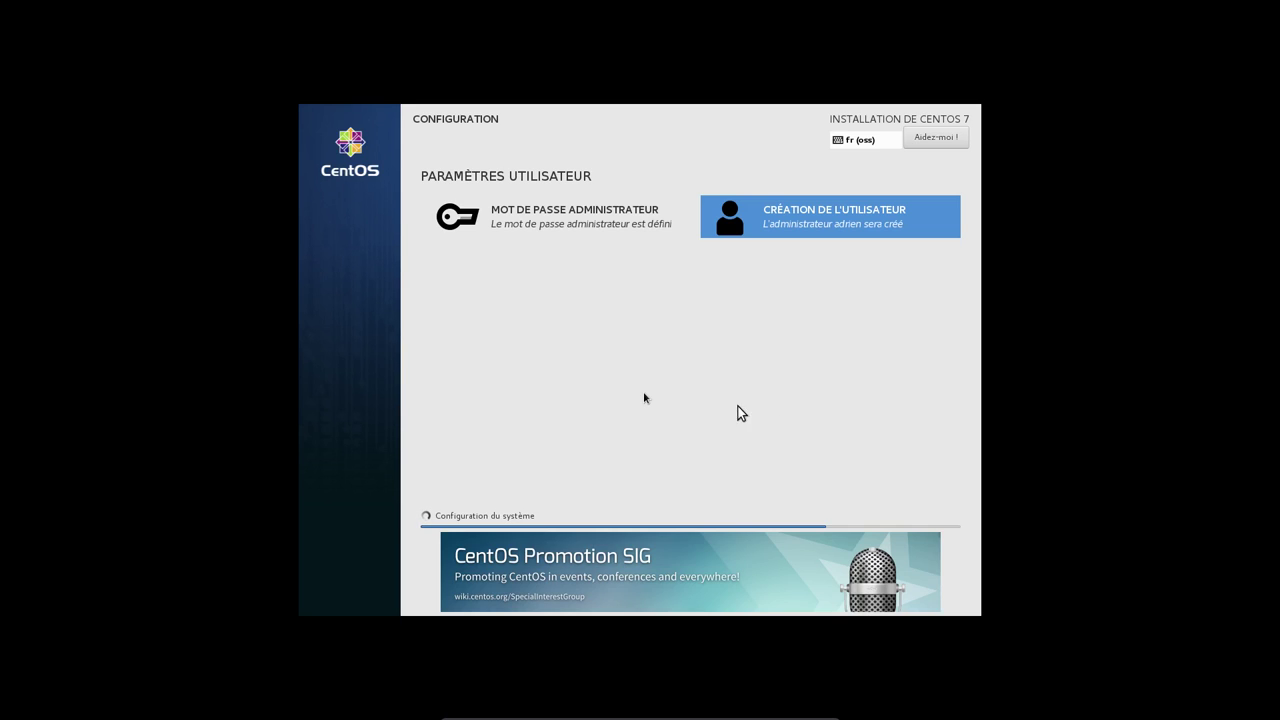
- Switch to the installer's tty2 text shell with Ctrl+Alt+F2
key(ctrl+alt+F2)
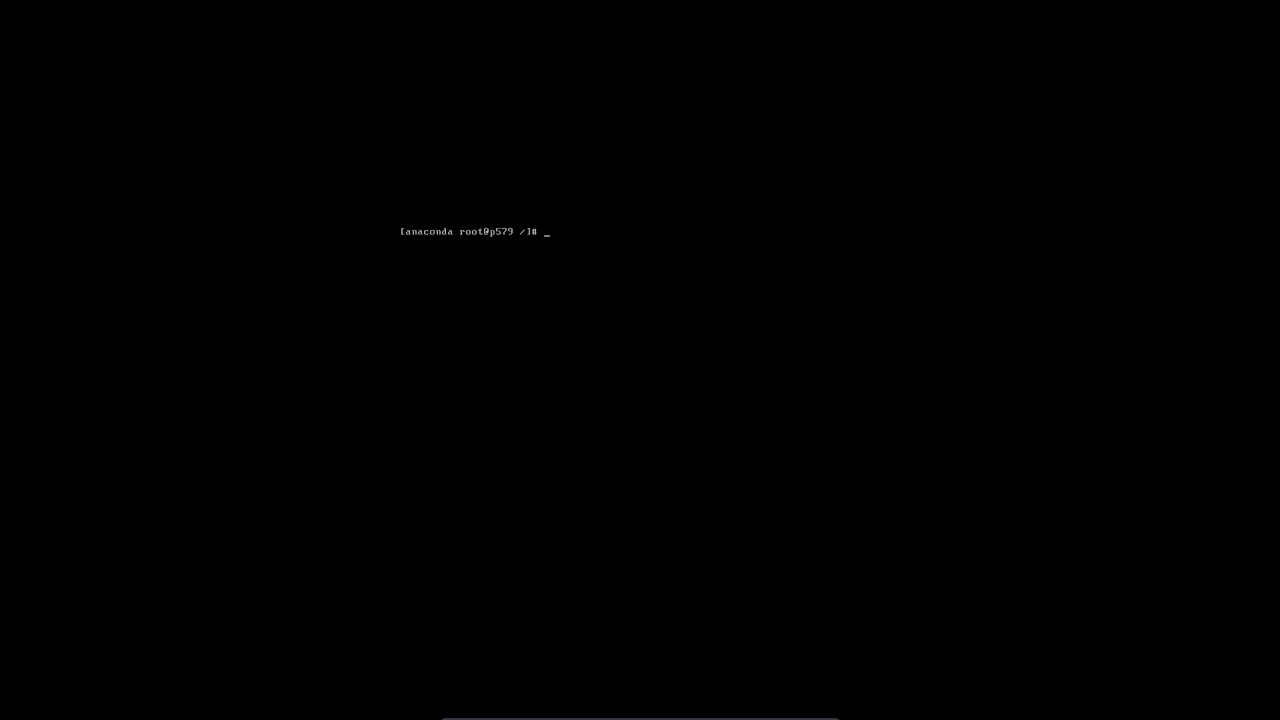
- Load the French keymap with loadkeys fr and list mounts with mount
text(cd >;ntpdate)
key(BackSpace)
key(BackSpace)
key(BackSpace)
key(BackSpace)
key(BackSpace)
key(BackSpace)
key(BackSpace)
key(BackSpace)
key(BackSpace)
key(BackSpace)
key(BackSpace)
key(BackSpace)
key(BackSpace)
text(los)
key(BackSpace)
text(adkeys fr)
key(Return)
text(cd)
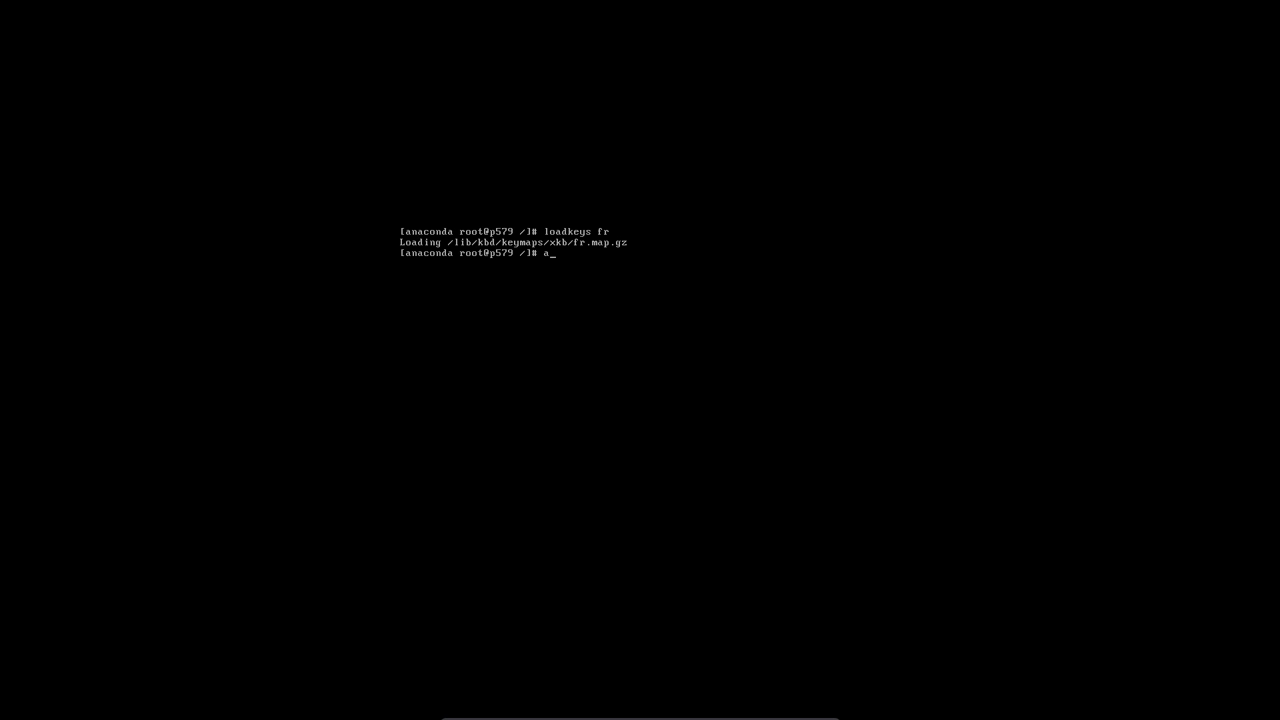
key(BackSpace)
key(BackSpace)
key(BackSpace)
text(mount)
key(Return)
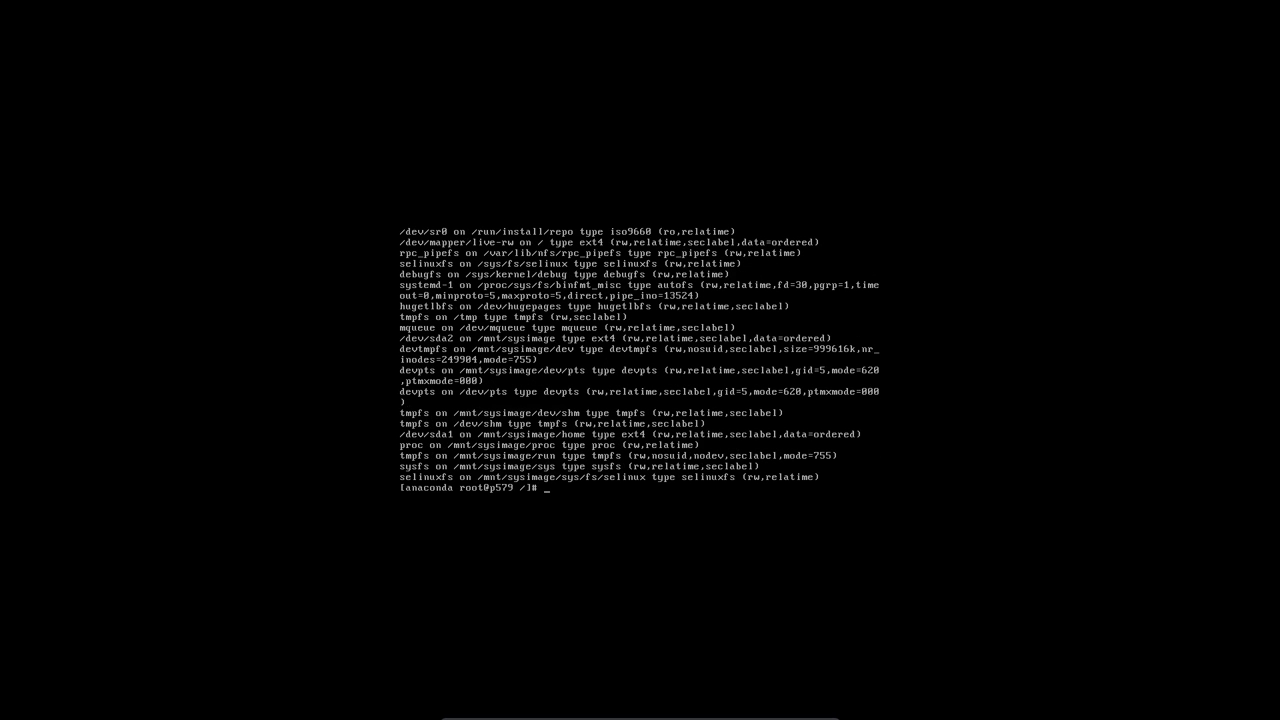
- Change into /mnt/sysimage, list its contents, then enter etc/
text(cd /mnt/sys)
key(Tab)
key(Return)
text(ls)
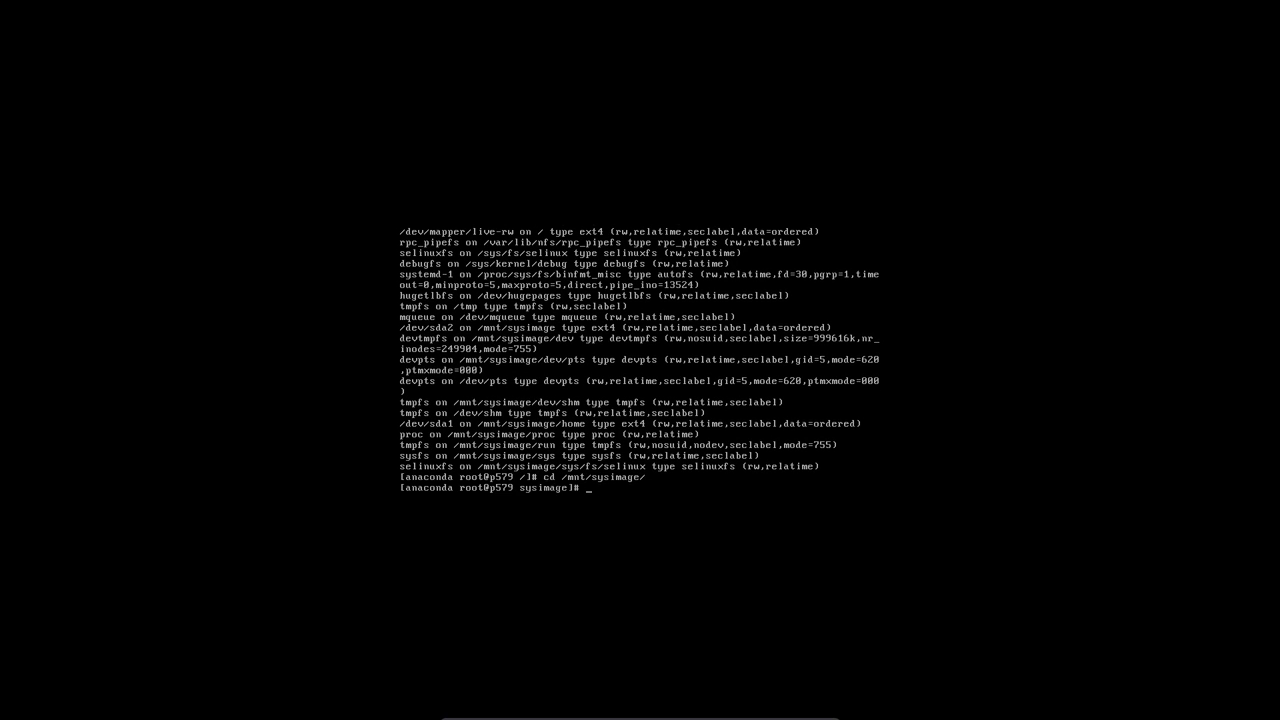
key(Return)
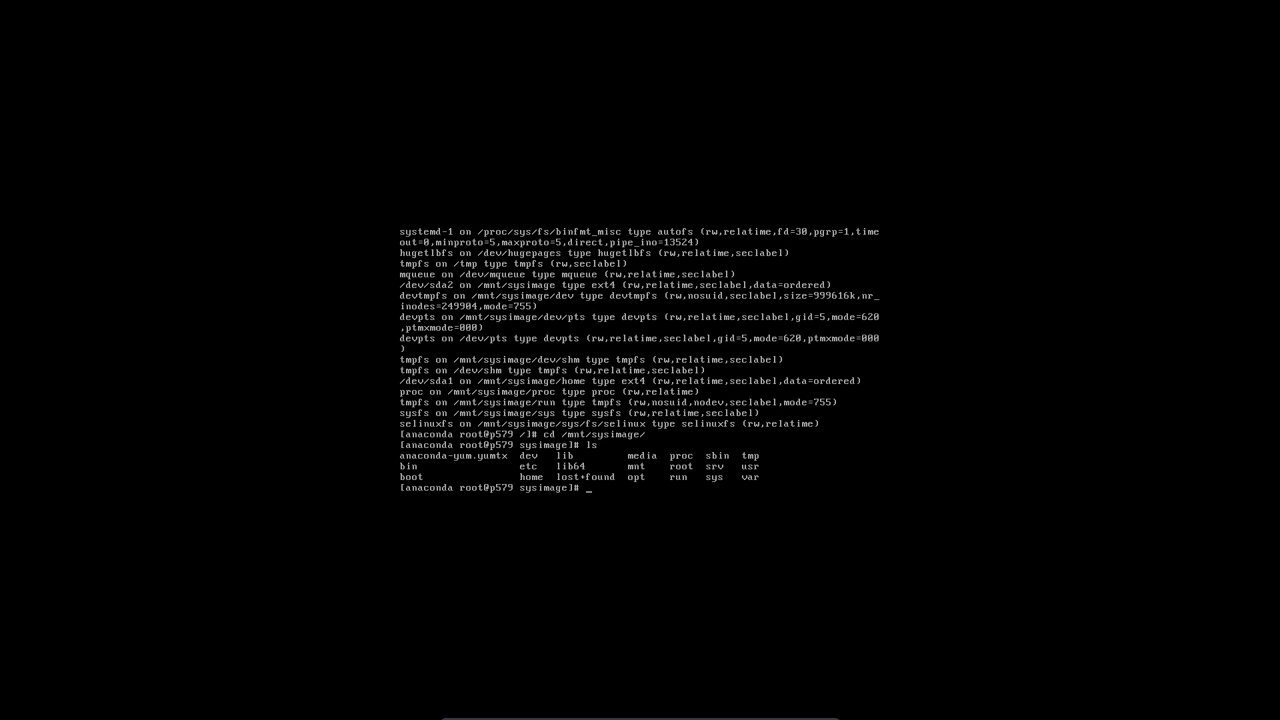
text(cd etc/)
key(Return)
- Open sysconfig/selinux in vi
text(l)
key(BackSpace)
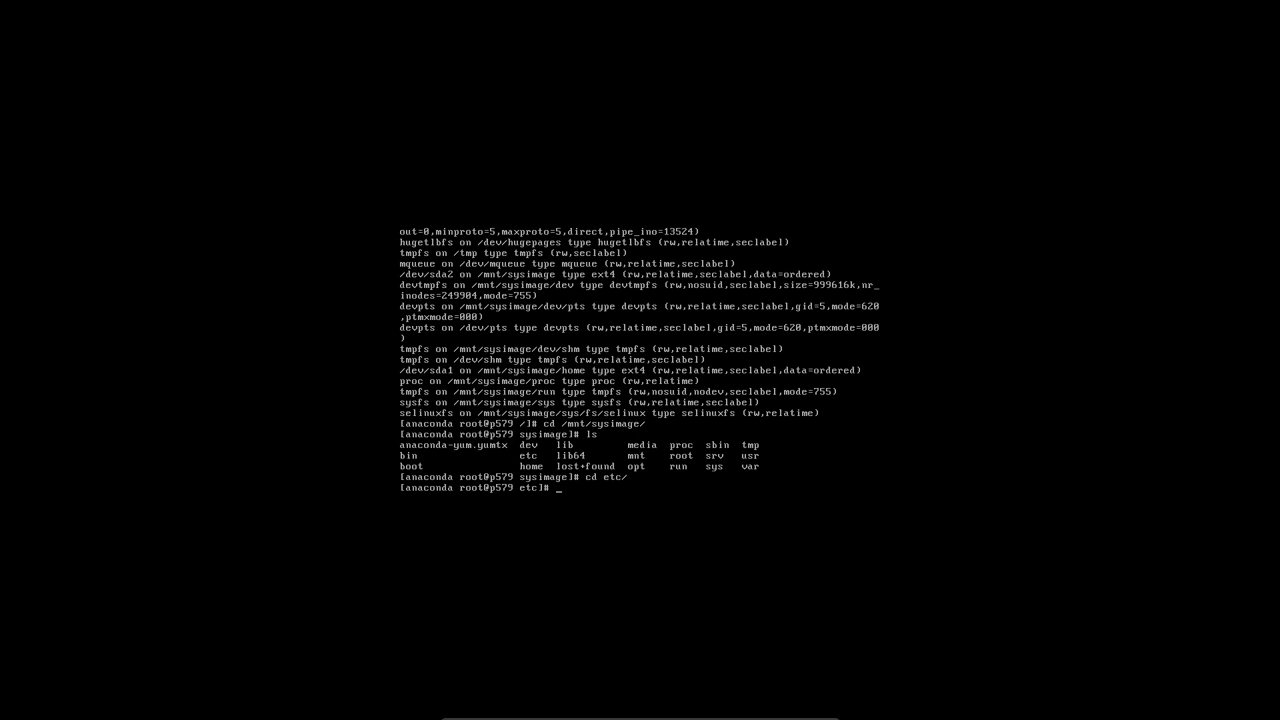
text(ni)
key(BackSpace)
key(BackSpace)
key(BackSpace)
text(vi sysco)
key(Tab)
text(se)
key(Tab)
key(Return)
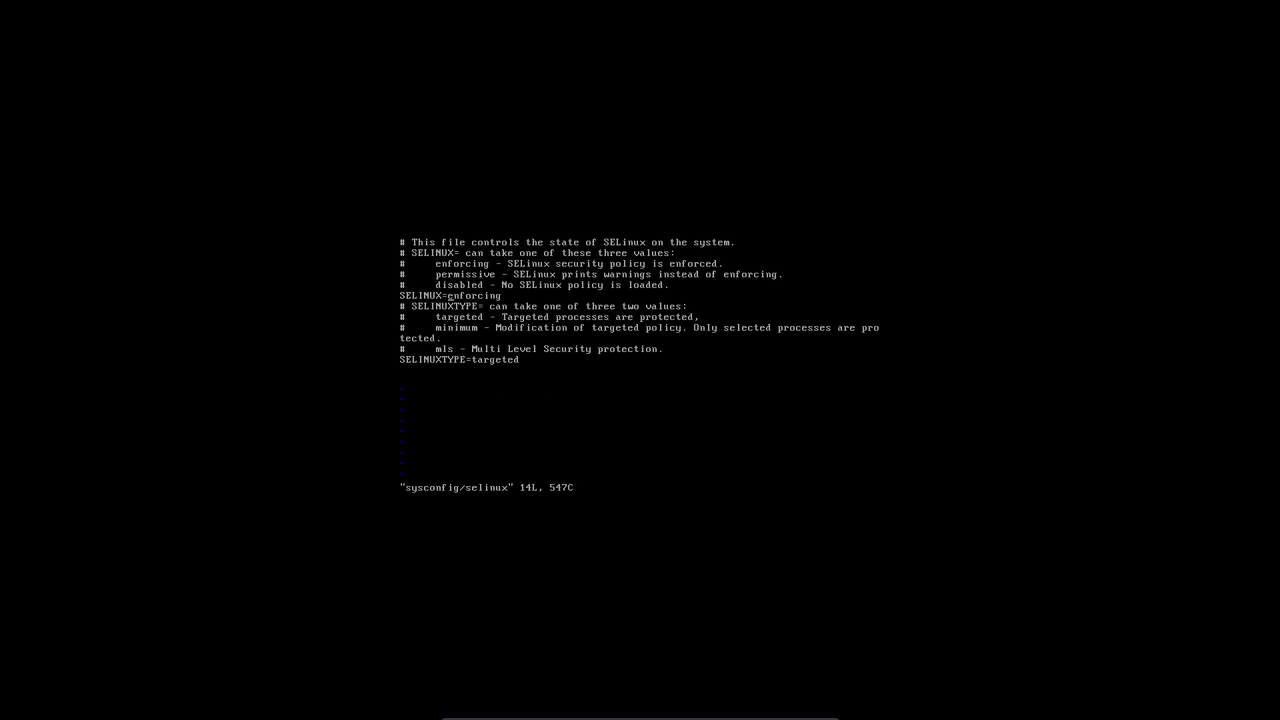
- Change SELINUX from enforcing to disabled in vi, save with :wq, then cd to /
key(x)
key(R)
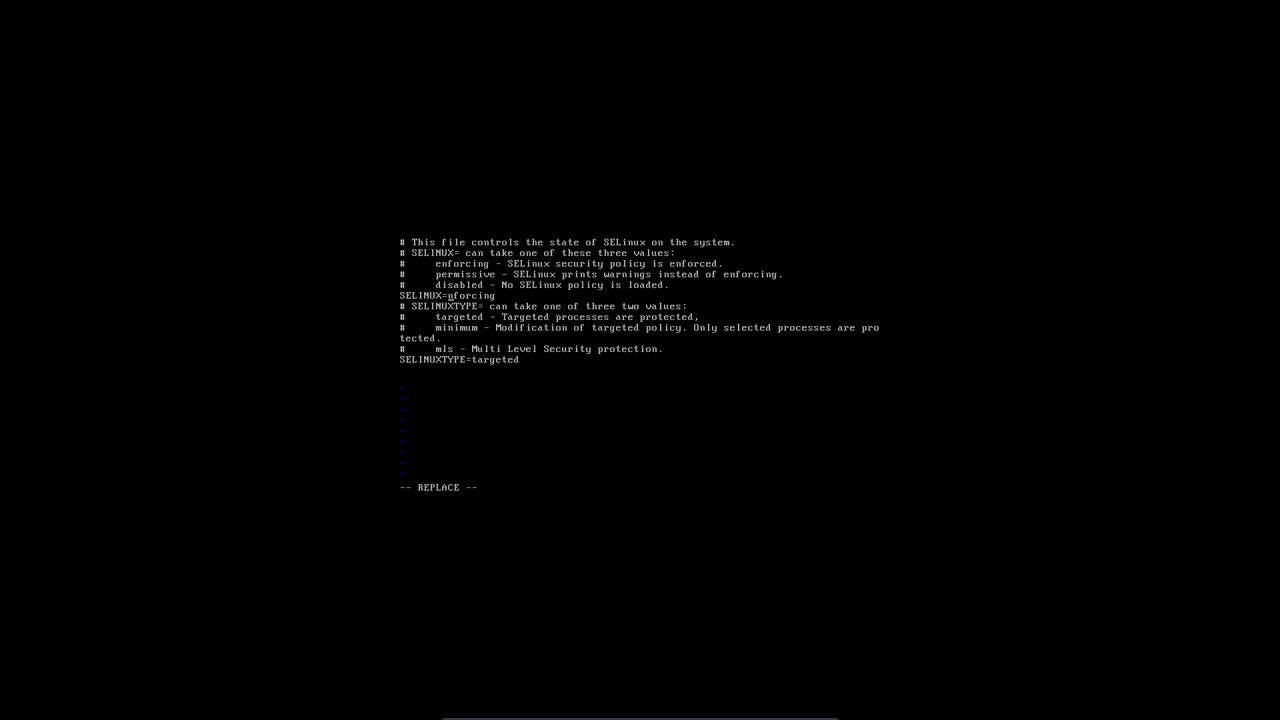
text(disabled)
key(Escape)
text(:wq)
key(Return)
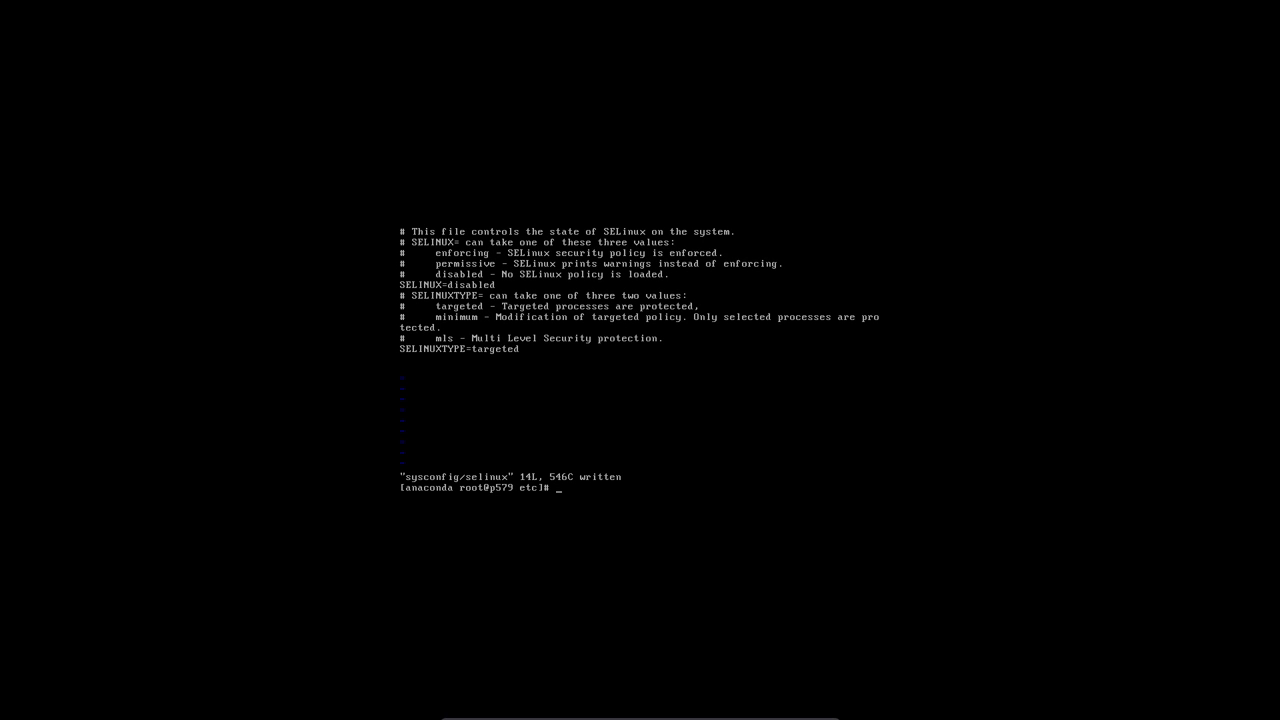
text(cd /)
key(Return)
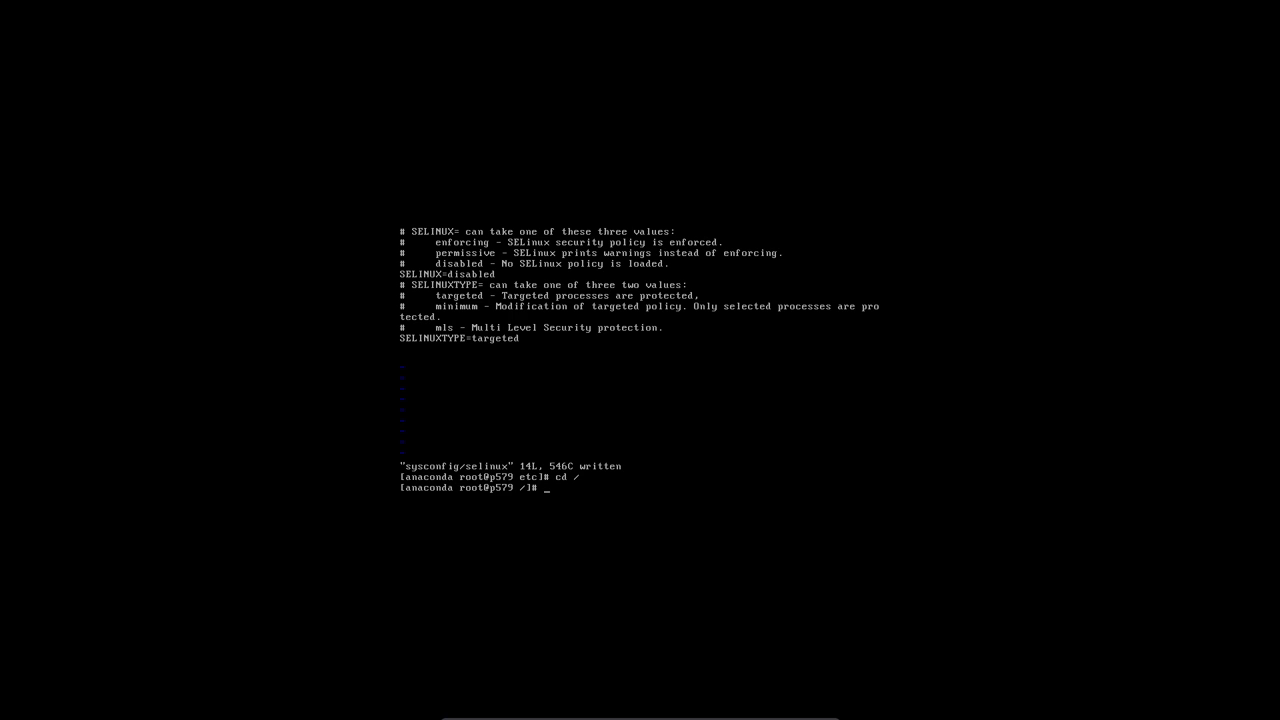
- Switch through the installer consoles from tty2 back to the graphical installer screen
key(ctrl+alt+F1)
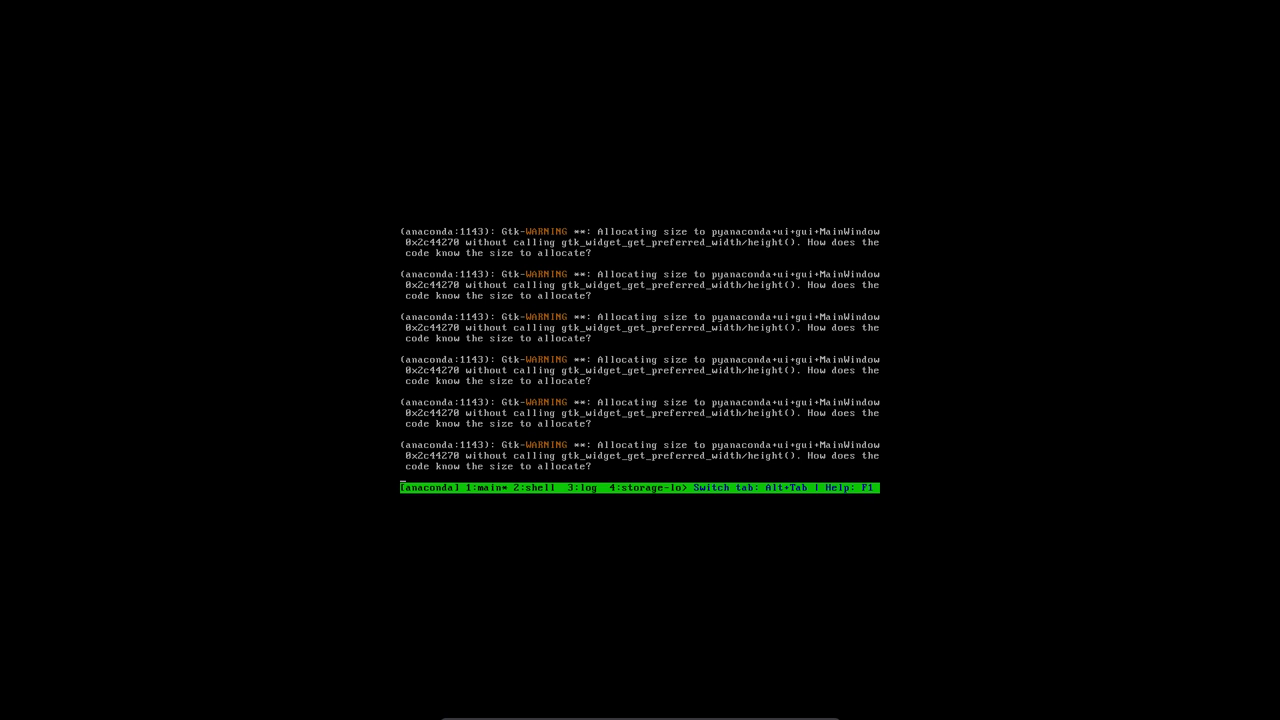
key(ctrl+alt+F6)
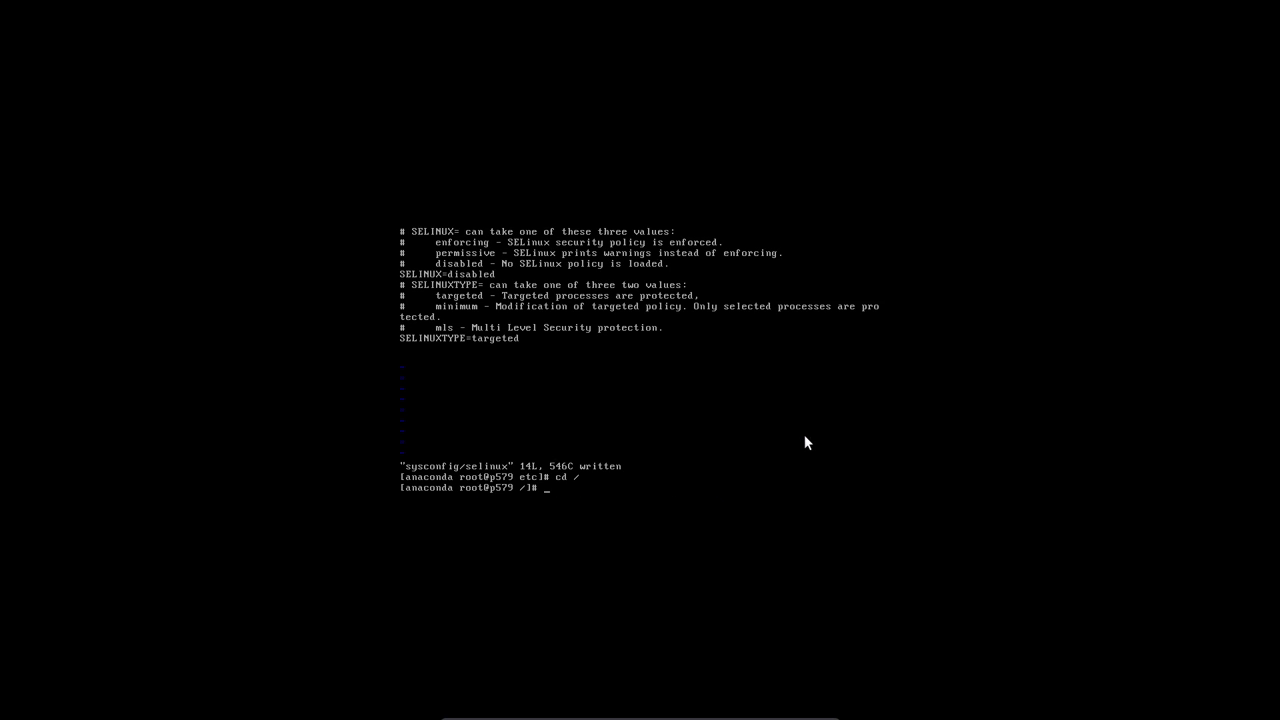
key(ctrl+alt+F1)
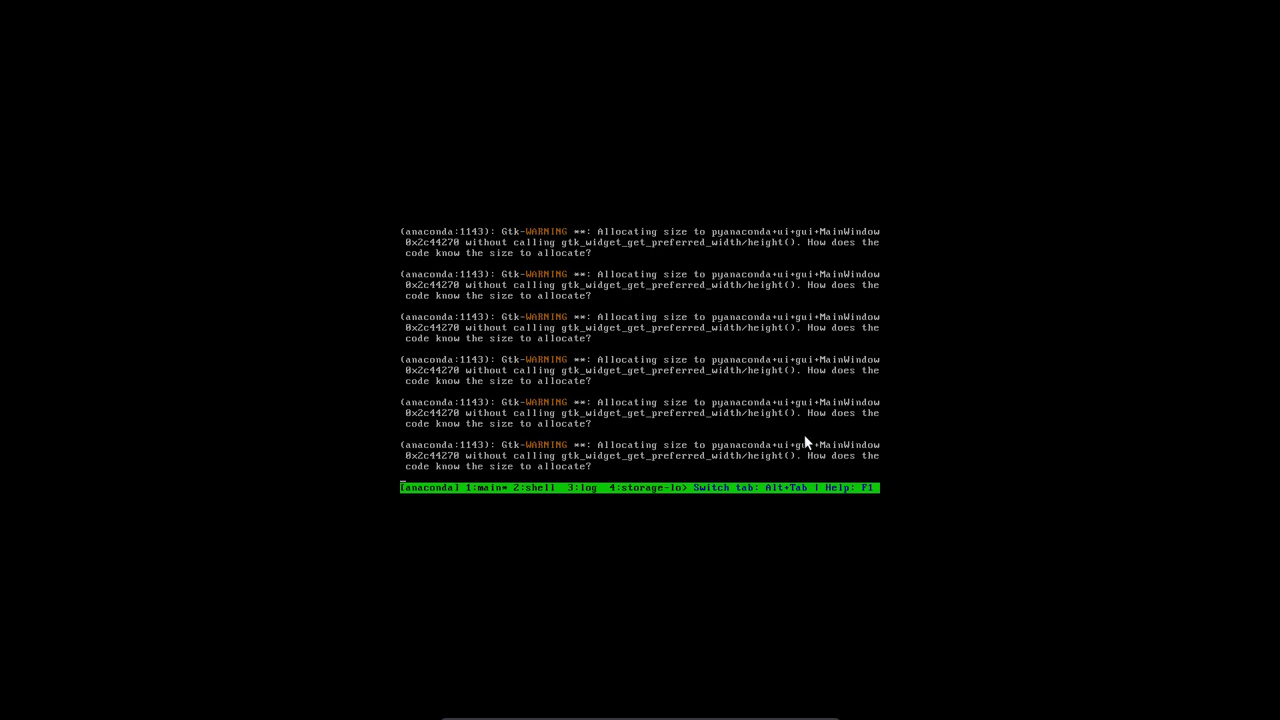
key(ctrl+alt+F2)
key(ctrl+alt+F6)
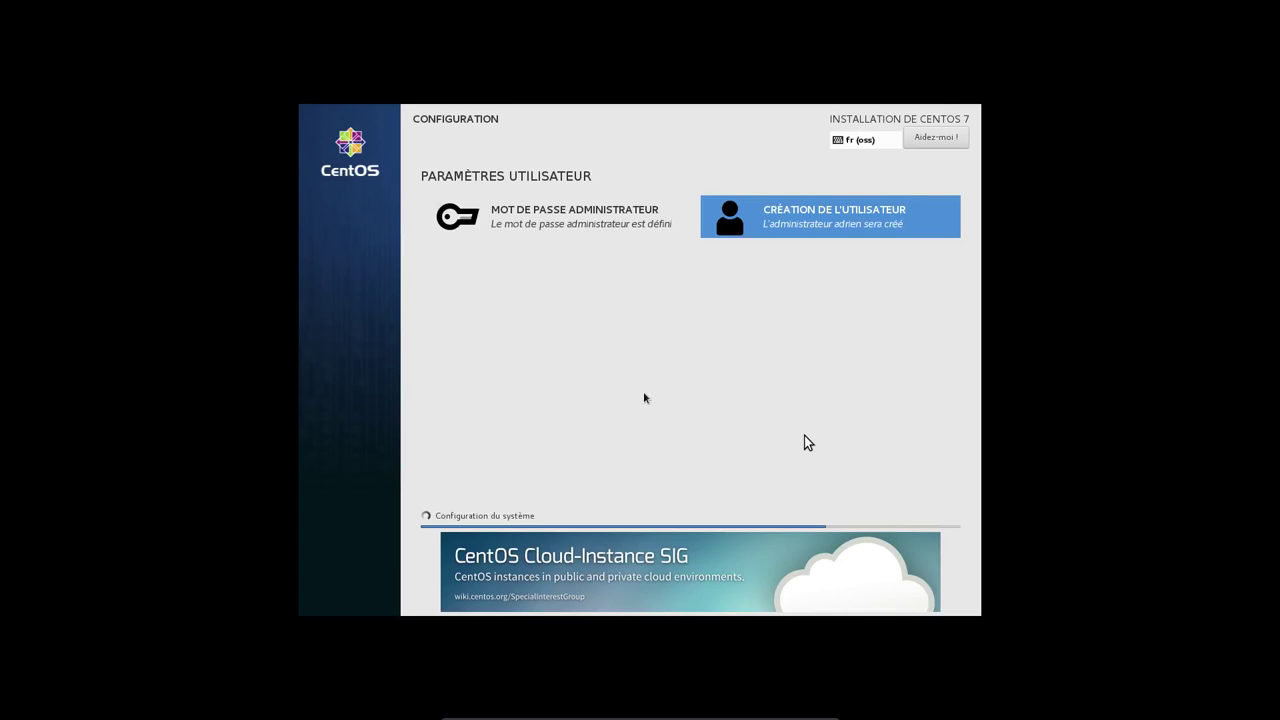
- Wait for the installation to report 'Terminé !', then restart with Redémarrer
key(ctrl+alt+F1)
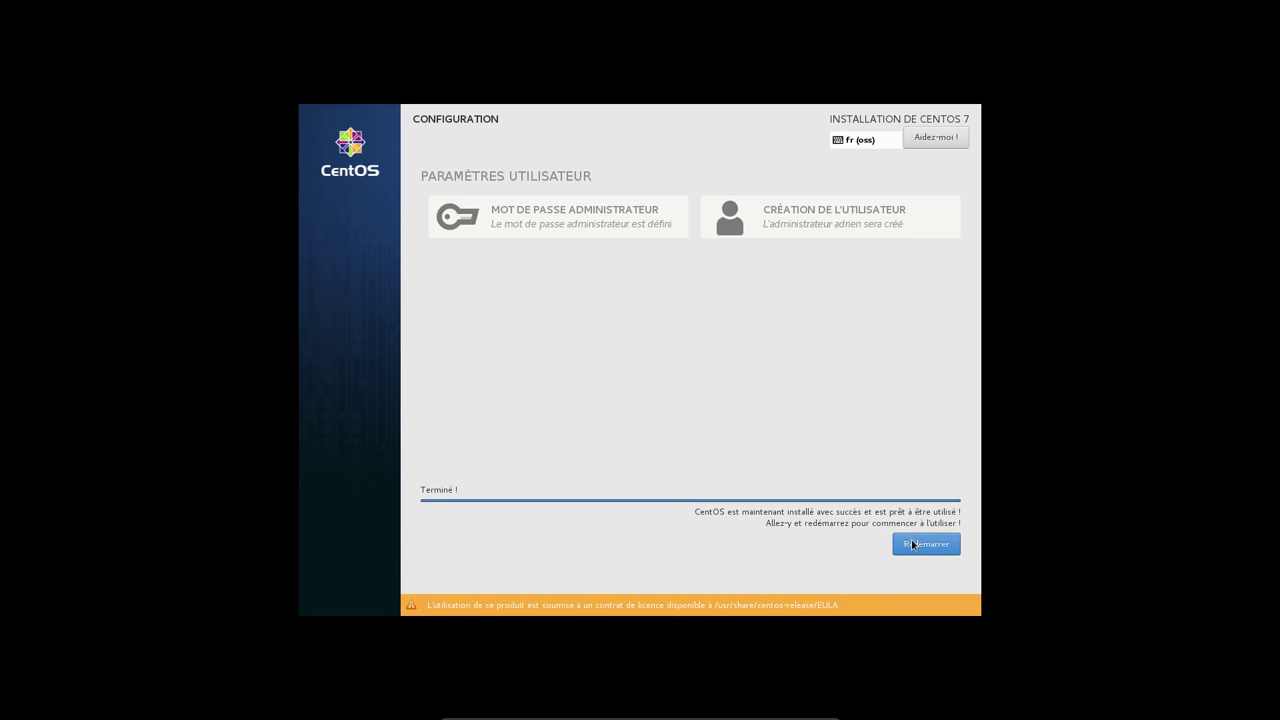
click(912, 546)
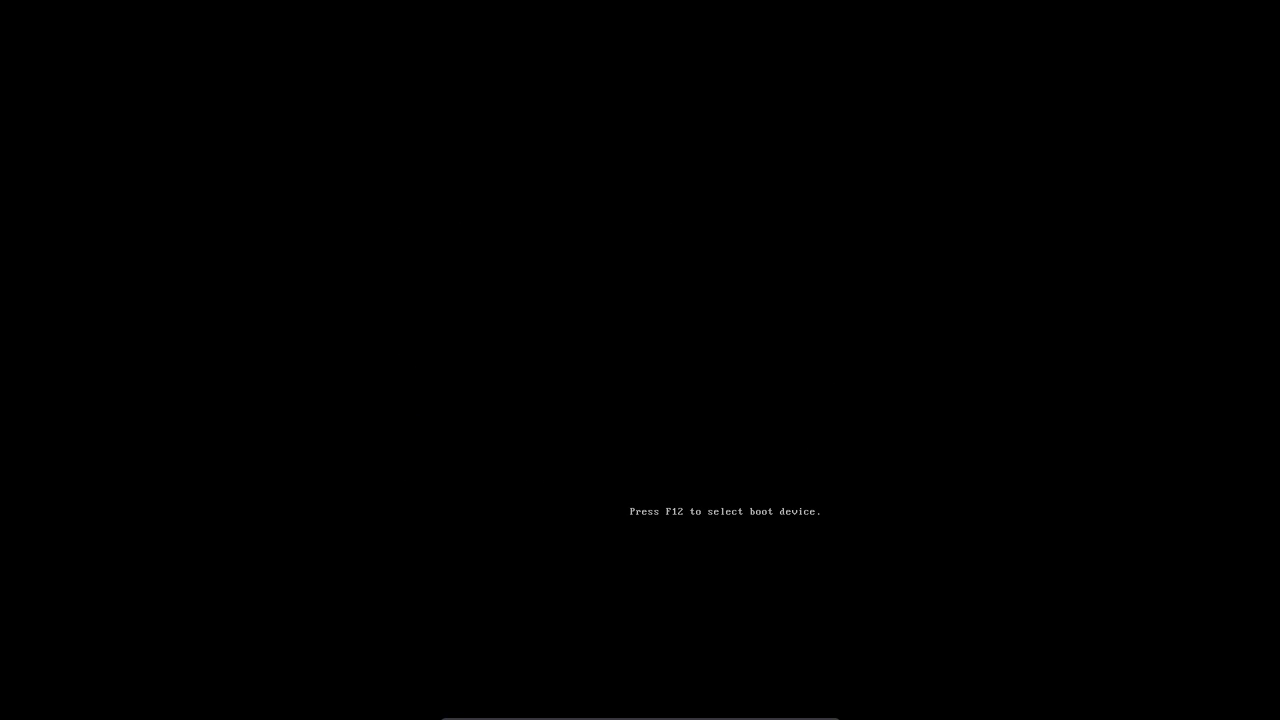
- Boot the default GRUB entry and log in as root at the console
key(Return)
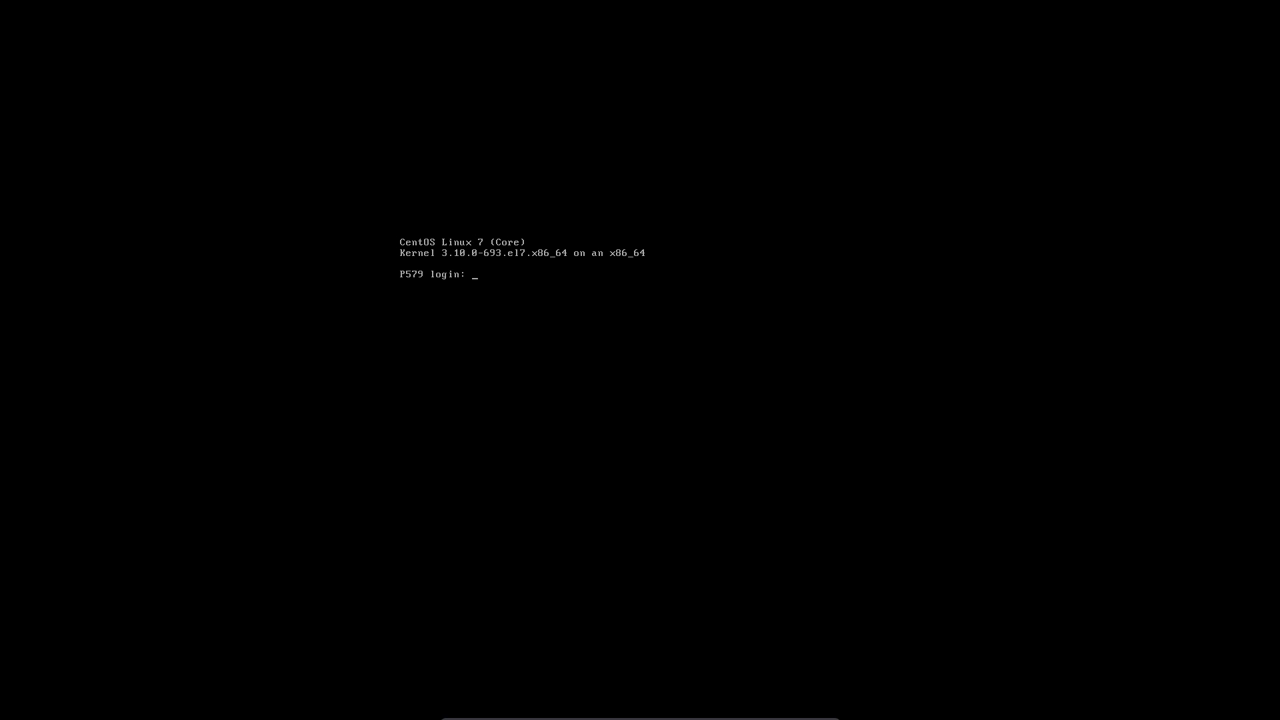
text(root)
key(Return)
key(Return)
mouse_move(552, 713)
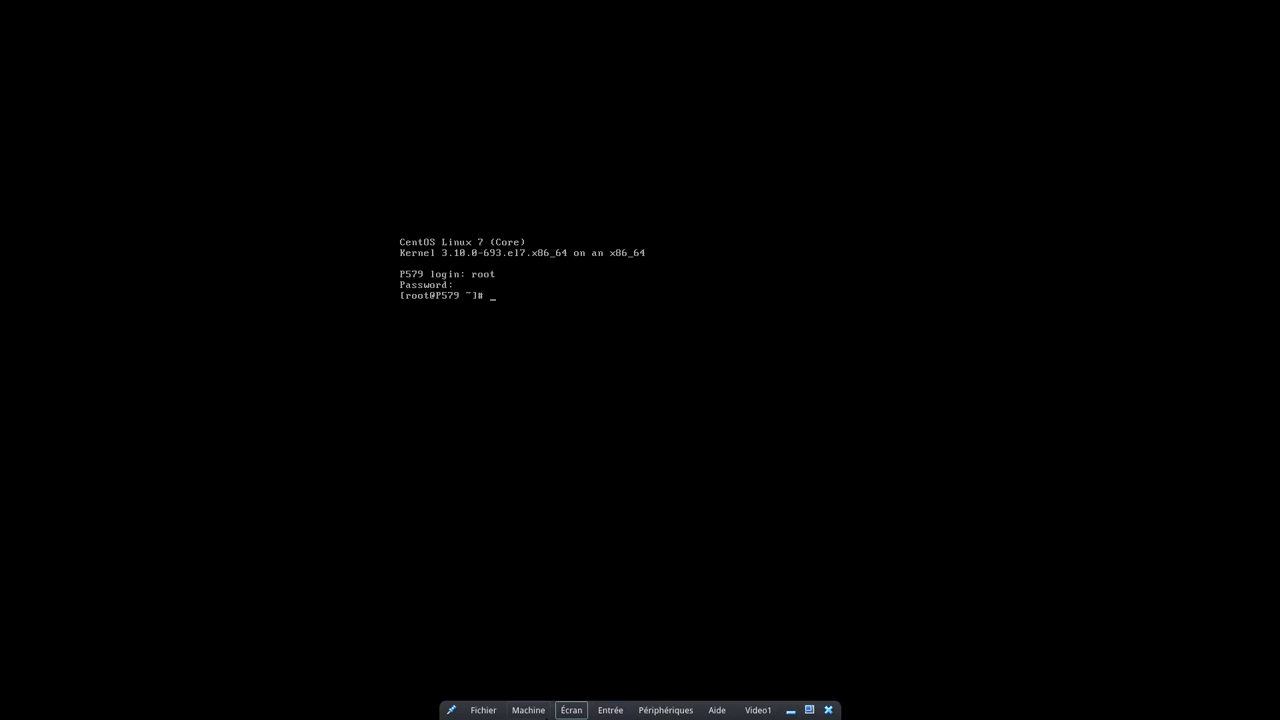
click(568, 712)
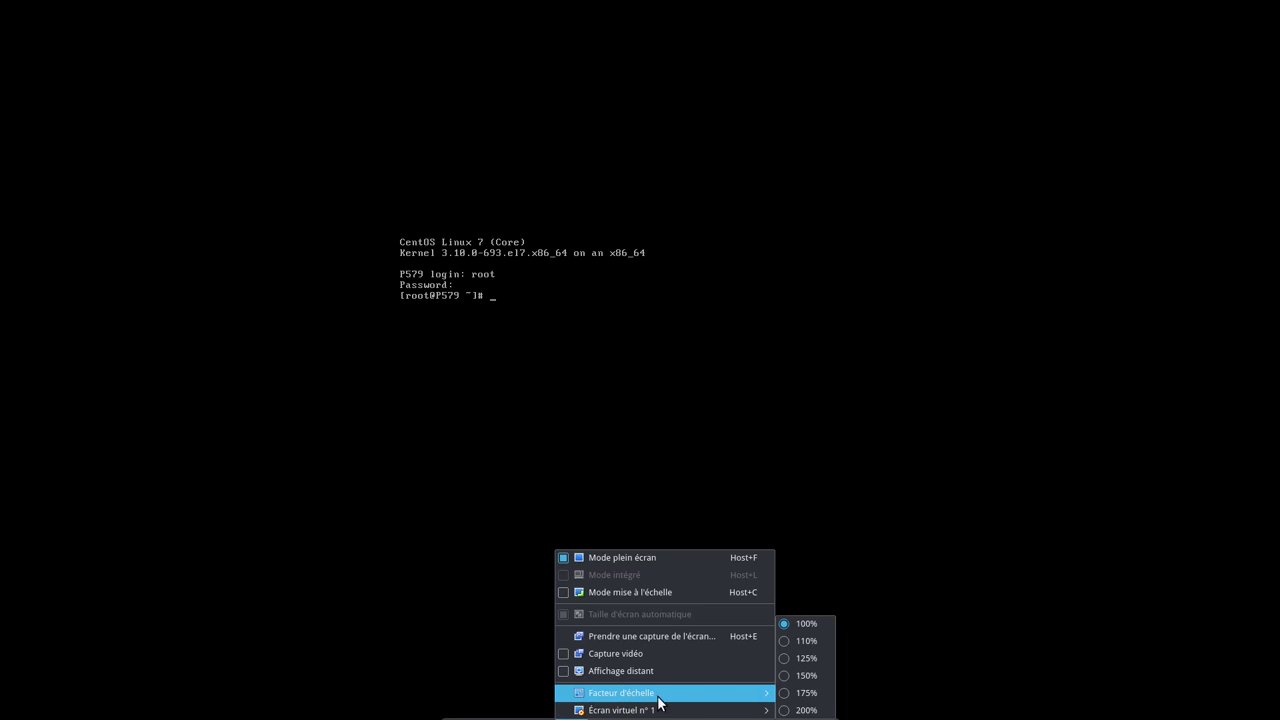
- Scale the guest display to 200% and toggle full-screen mode off and back on
click(806, 710)
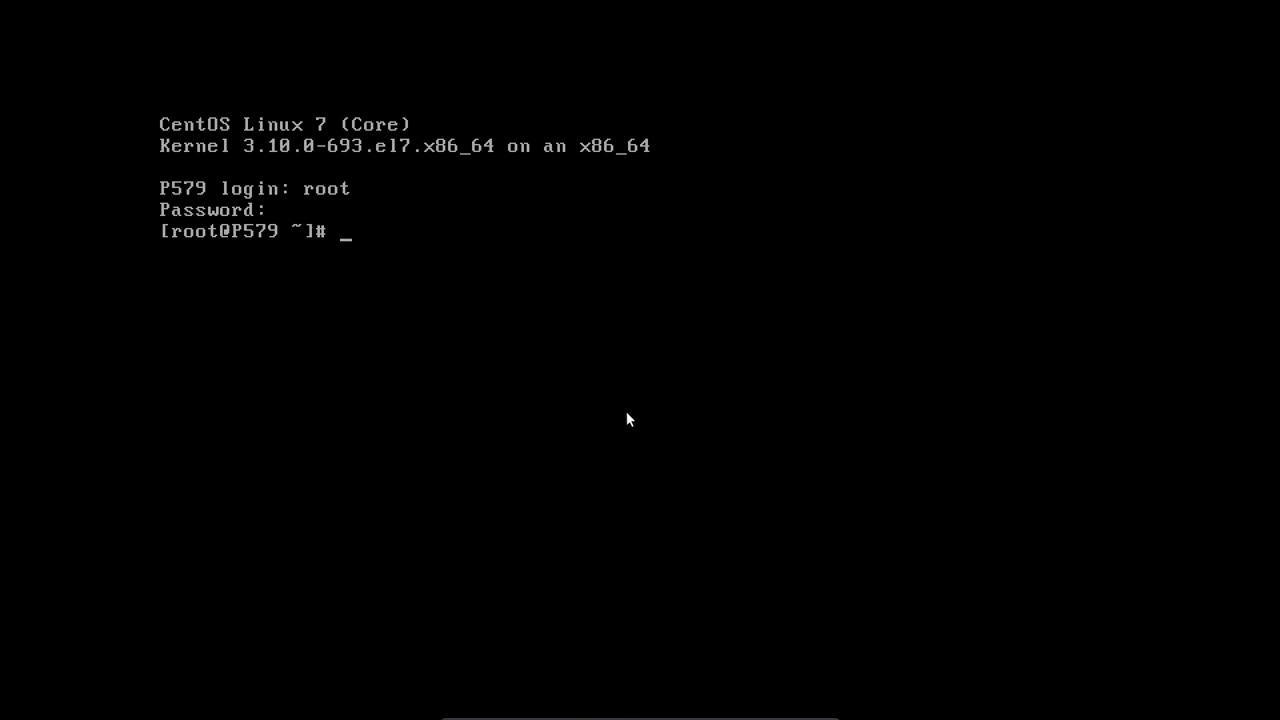
mouse_move(610, 716)
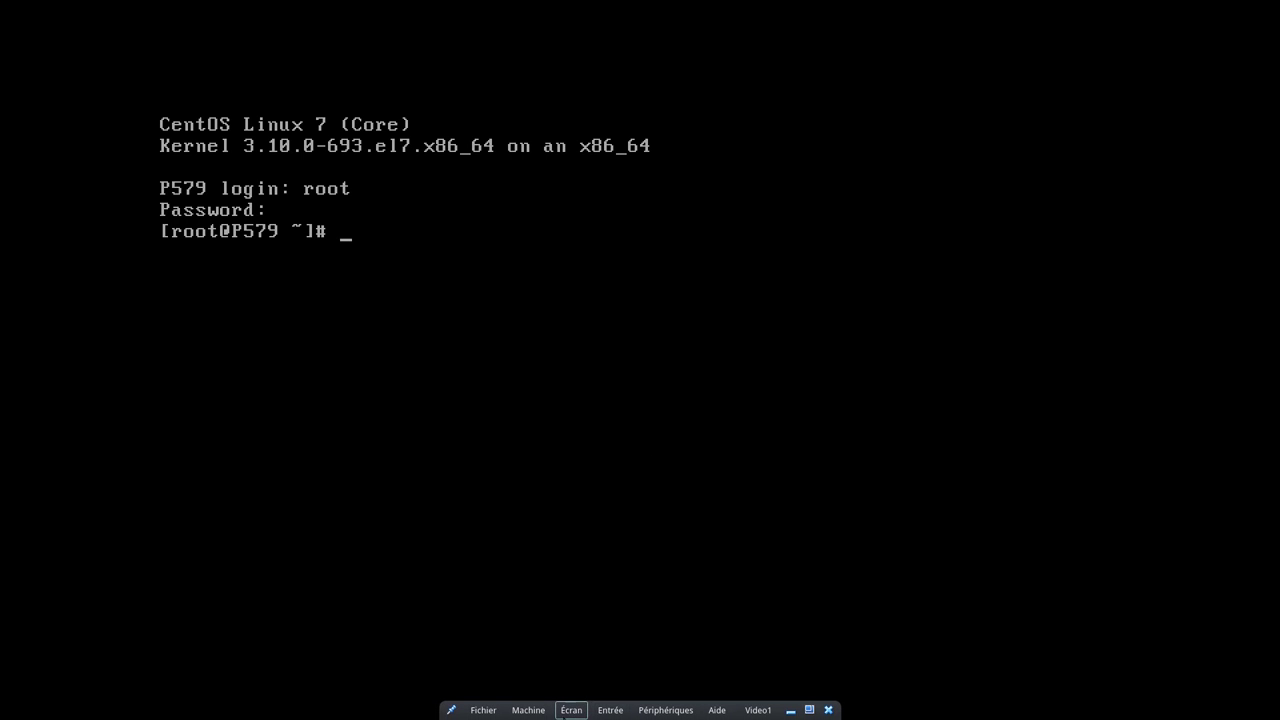
click(527, 710)
click(466, 643)
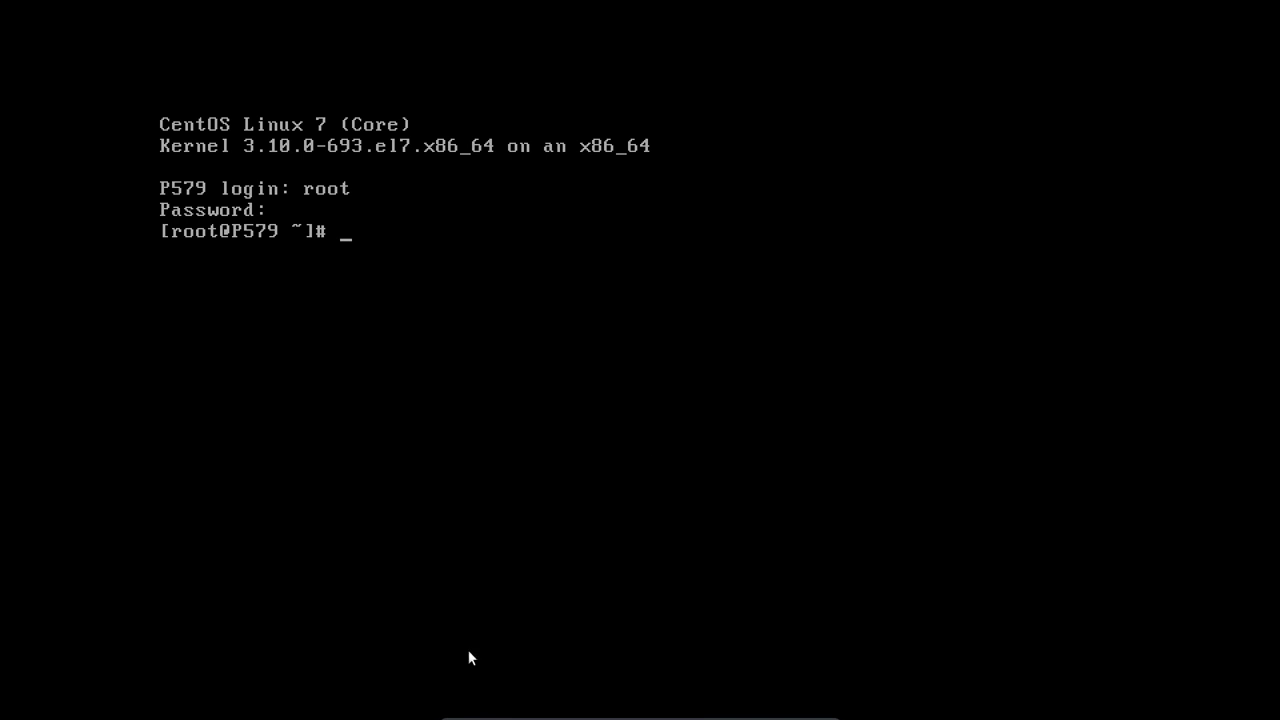
click(571, 710)
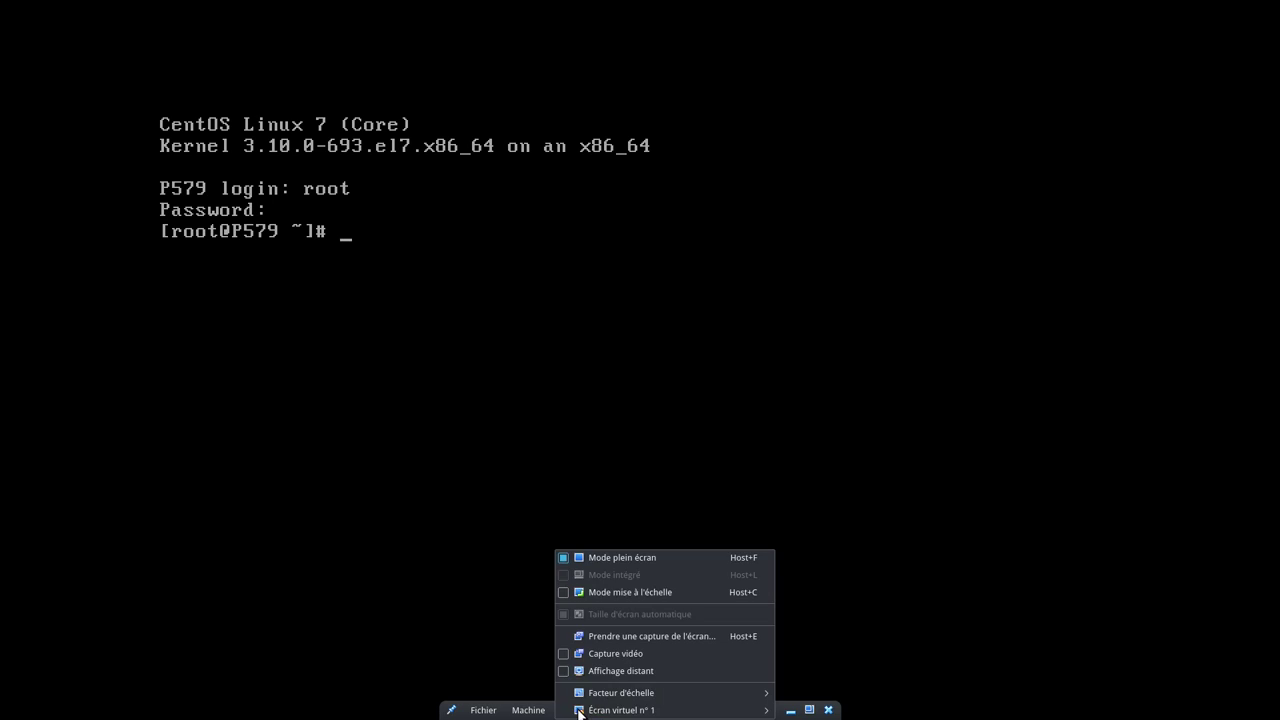
click(626, 557)
key(ctrl+f)
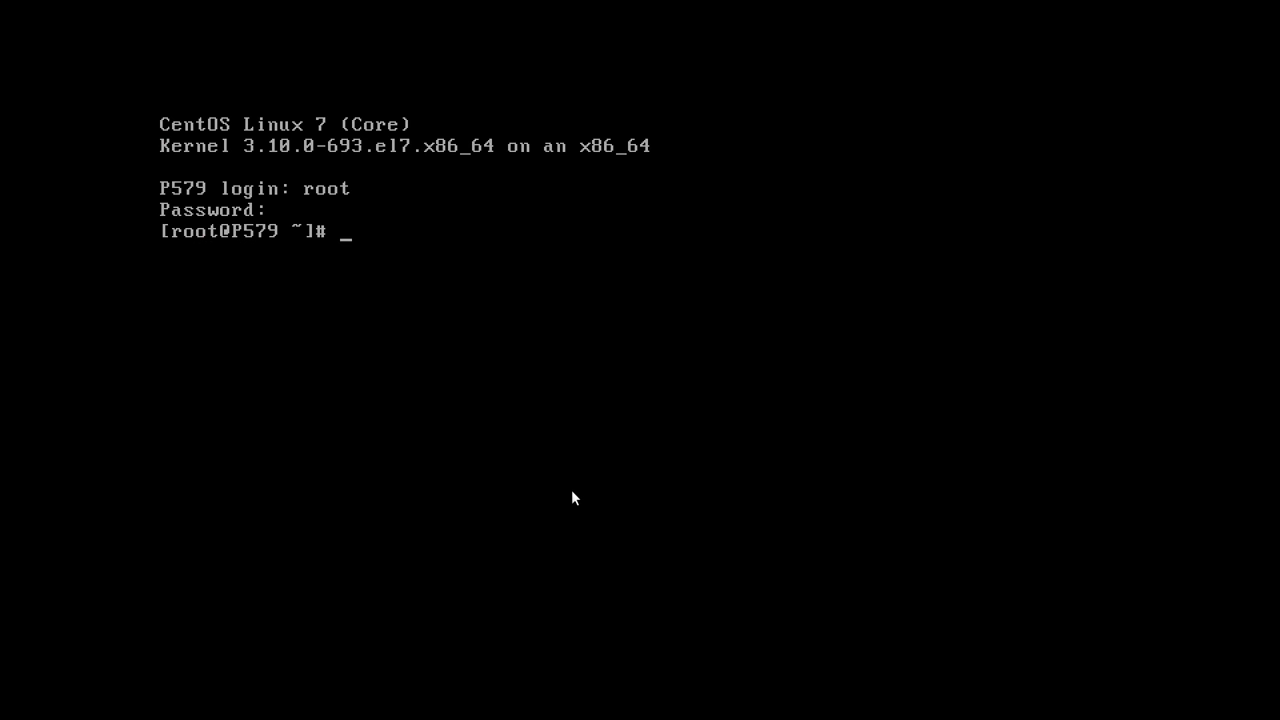
- Run yum update, approving the 58-package download and the CentOS 7 GPG key import
text(e)
key(BackSpace)
text(yum update)
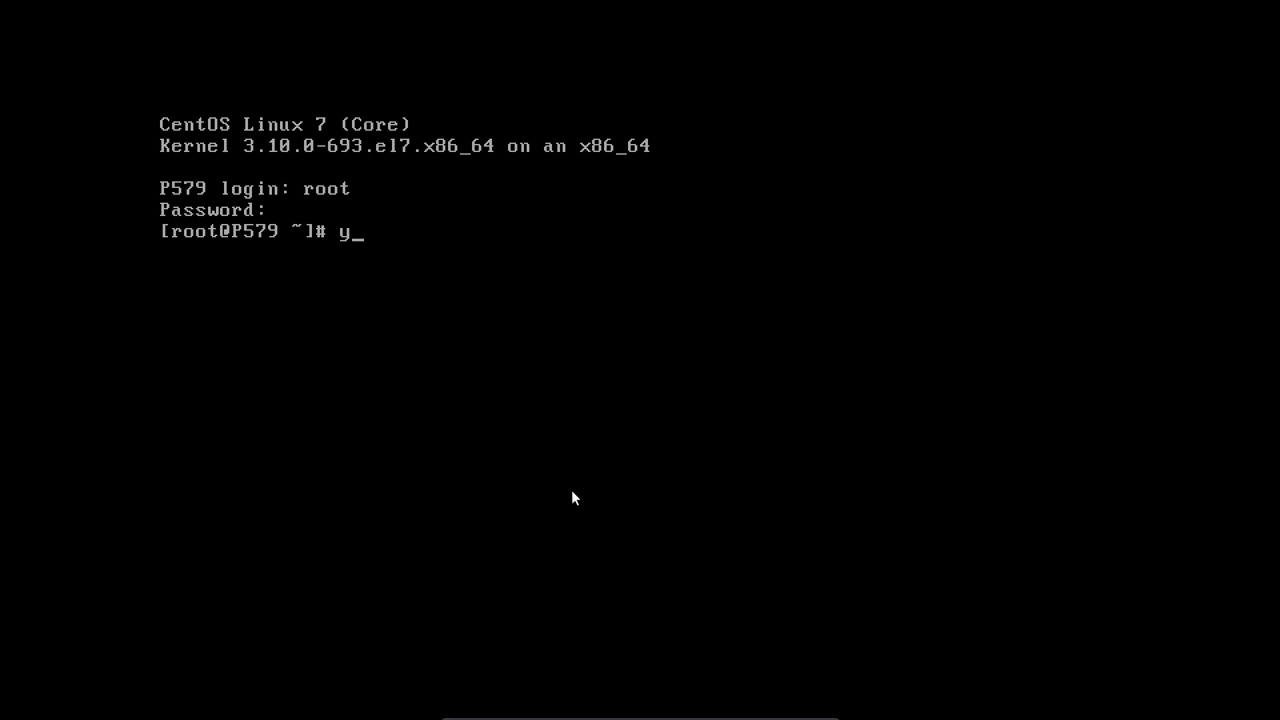
key(Return)
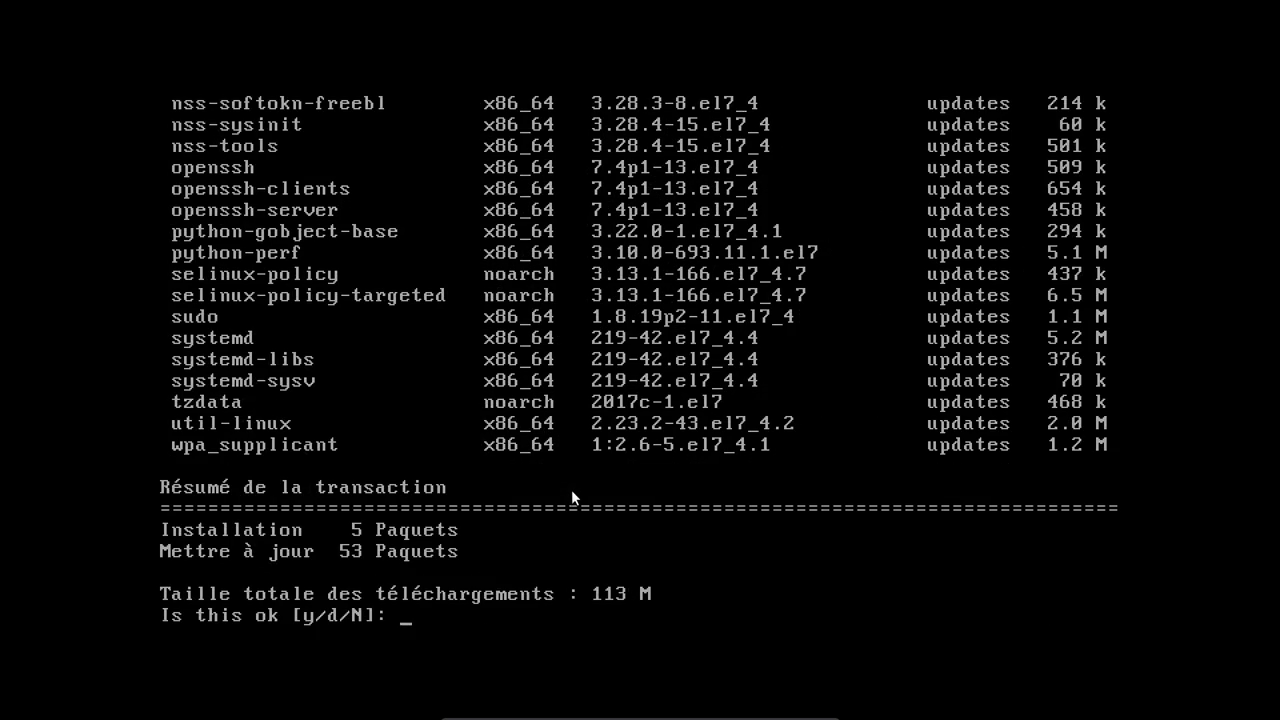
text(y)
key(Return)
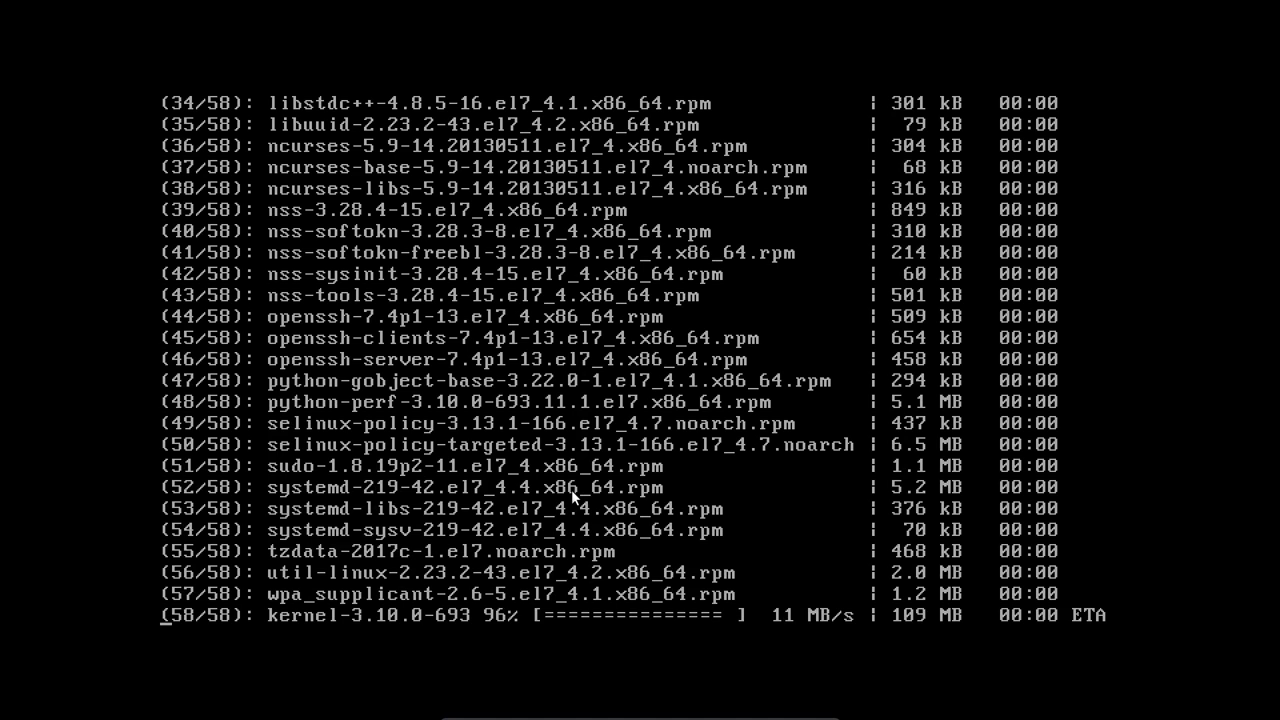
text(o)
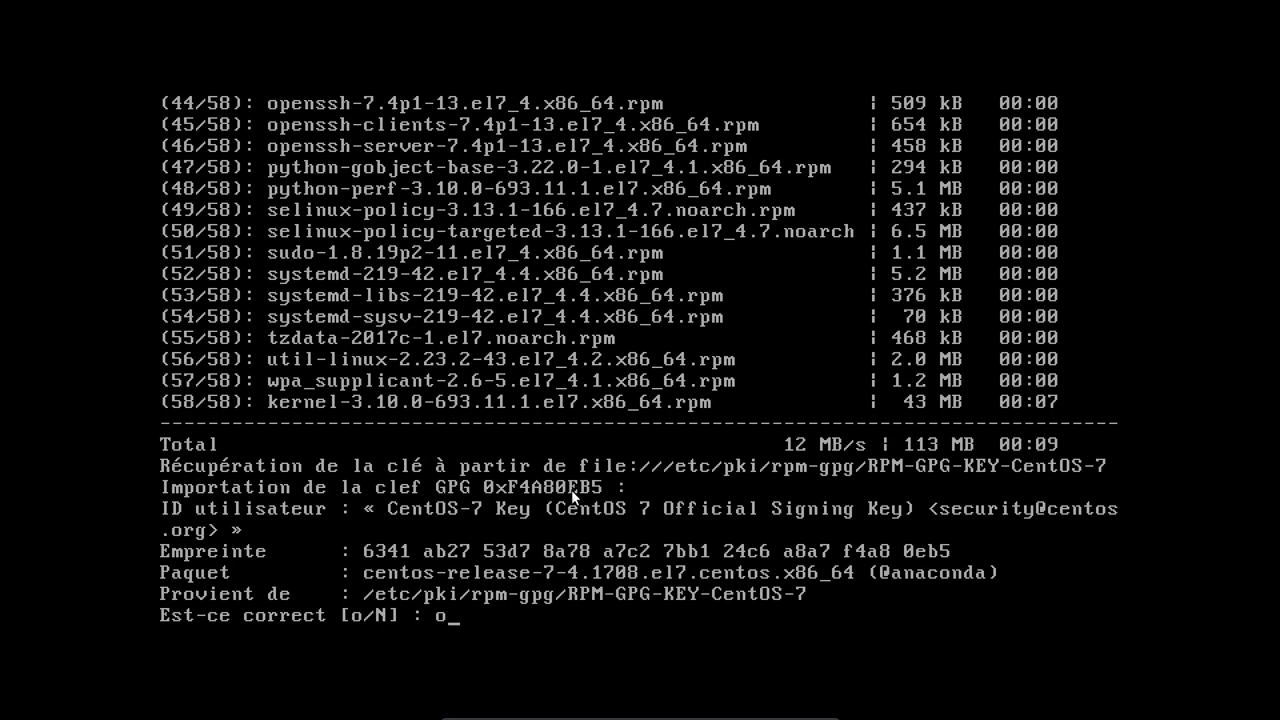
key(Return)
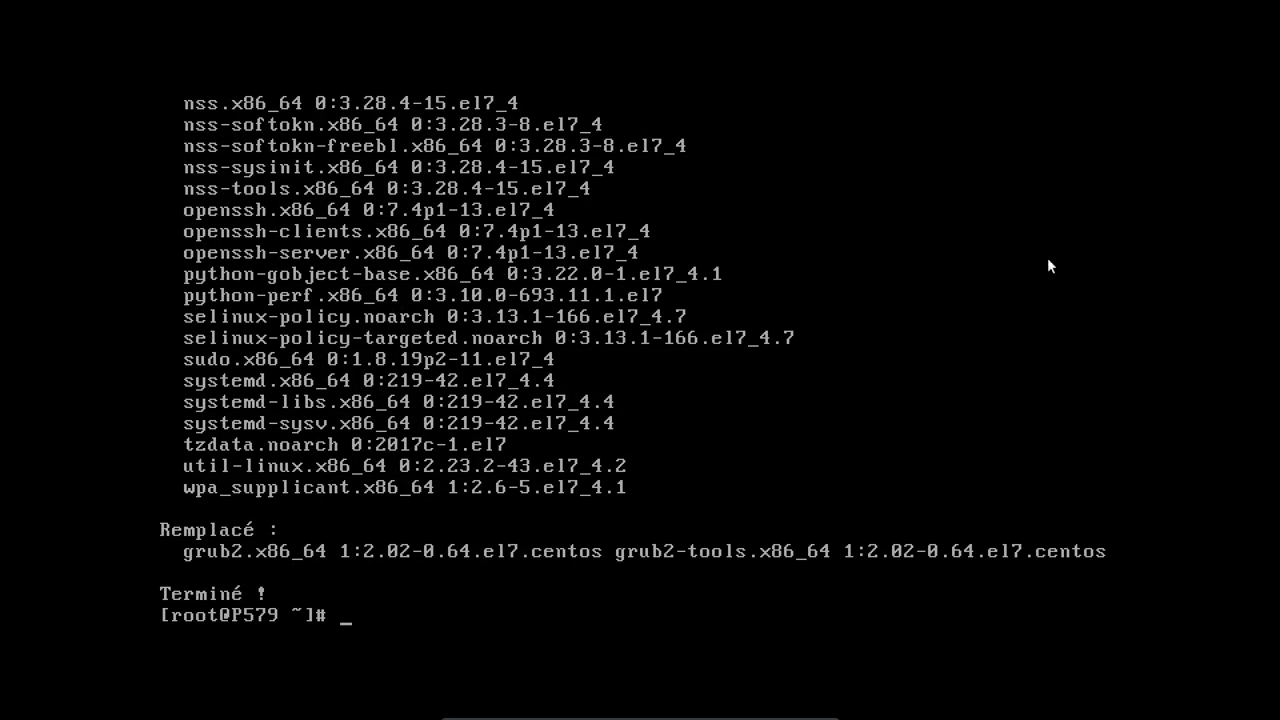
- After yum prints 'Terminé !', reboot the machine with the reboot command
text(reboot)
key(Return)
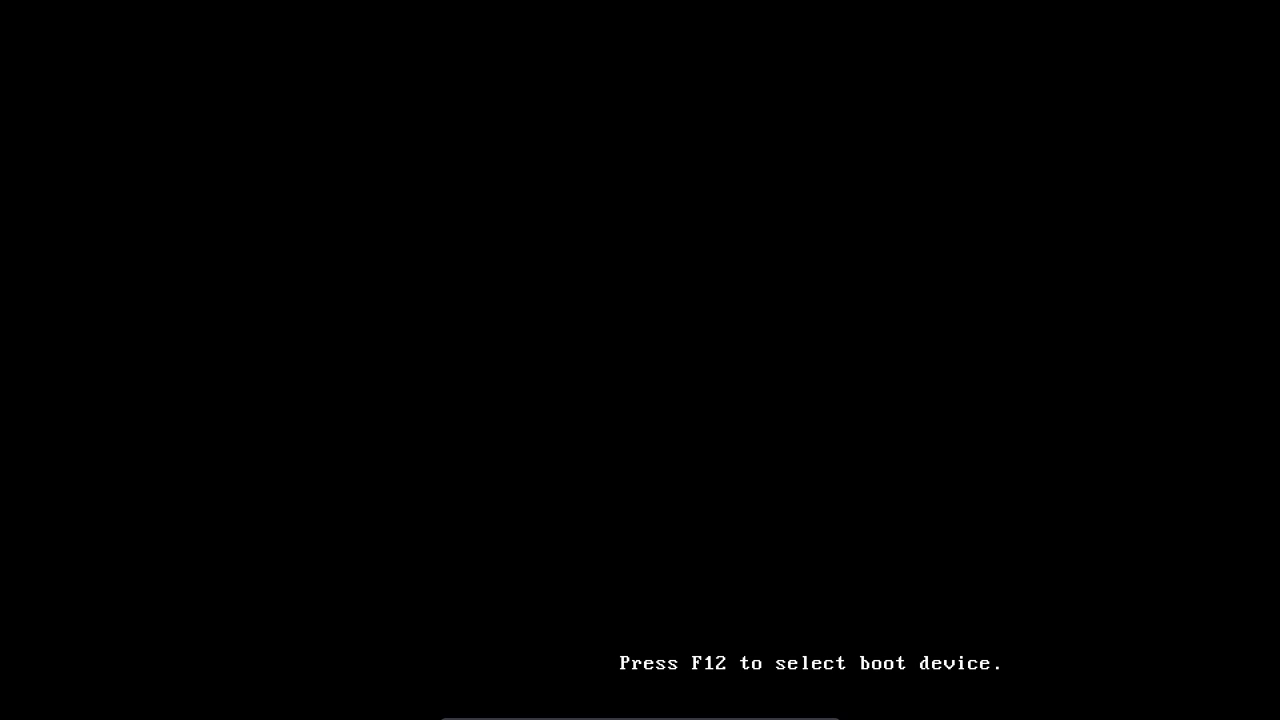
- Boot the 3.10.0-693.11.1 kernel entry and log in as root with the password
key(Return)
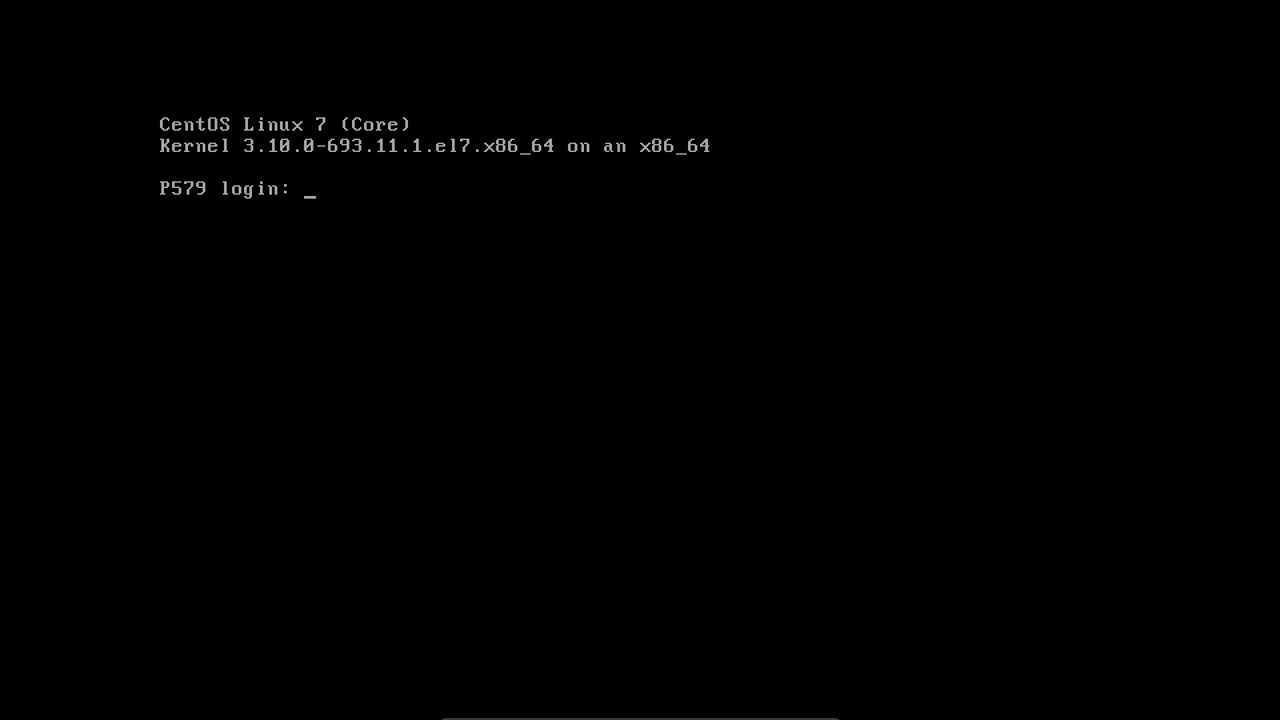
text(root)
key(Return)
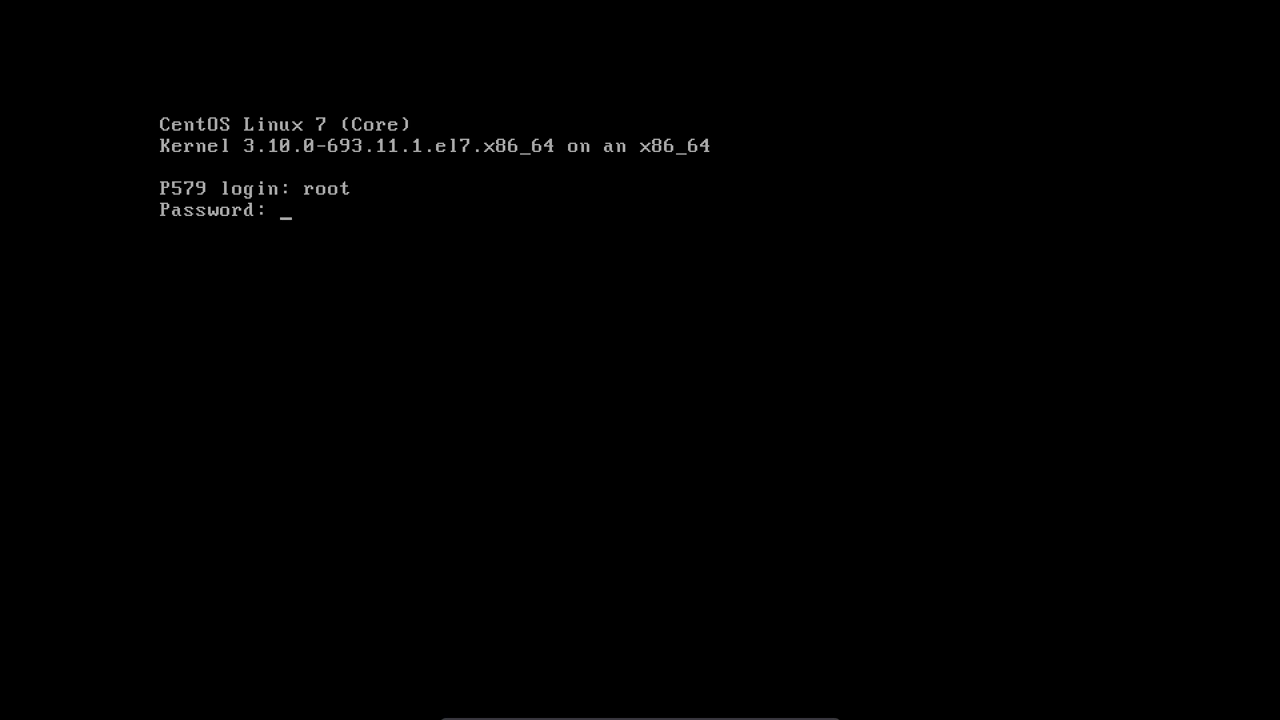
key(Return)
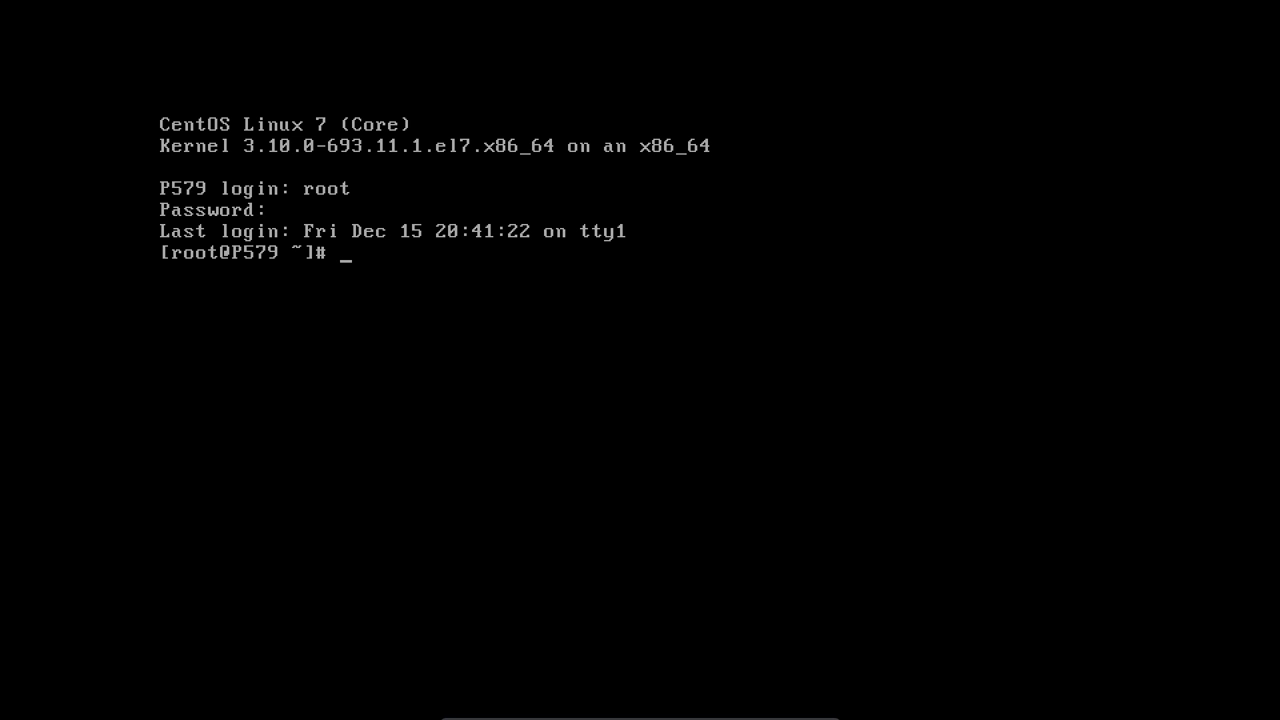
- Install the epel-release package with yum, confirming with y
text(yum install epel()
key(BackSpace)
text(-release)
key(Return)
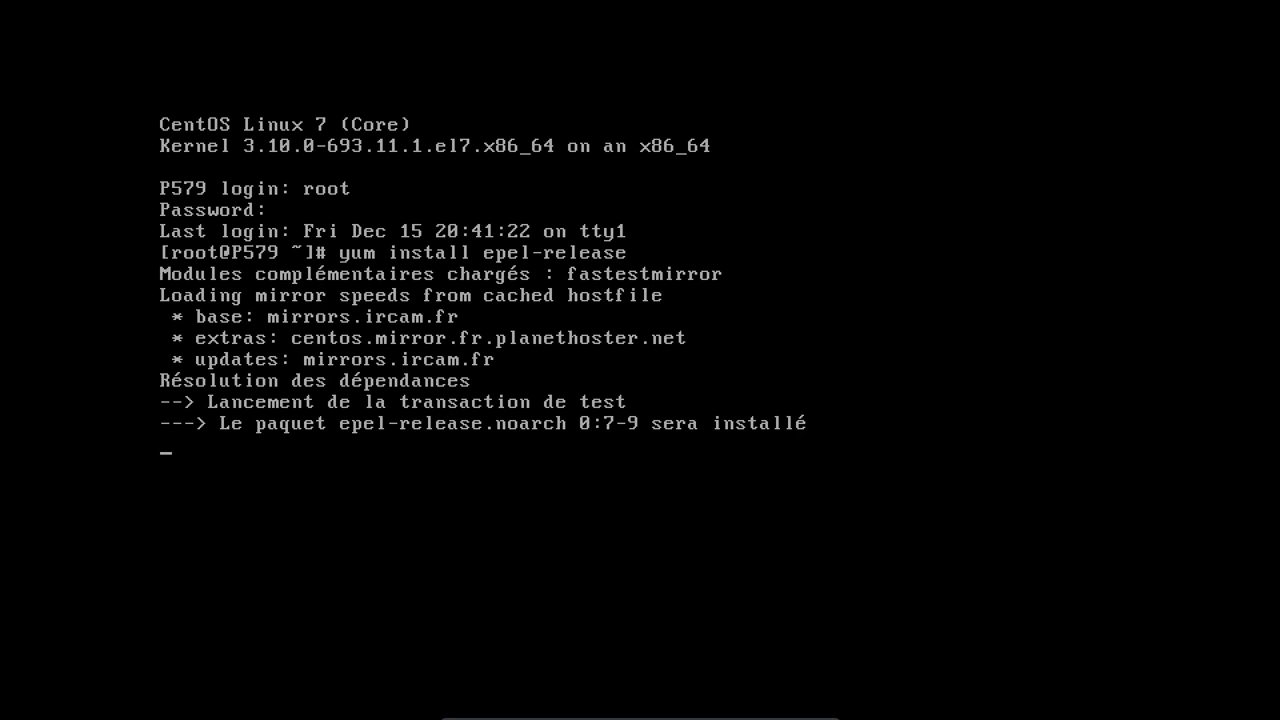
text(y)
key(Return)
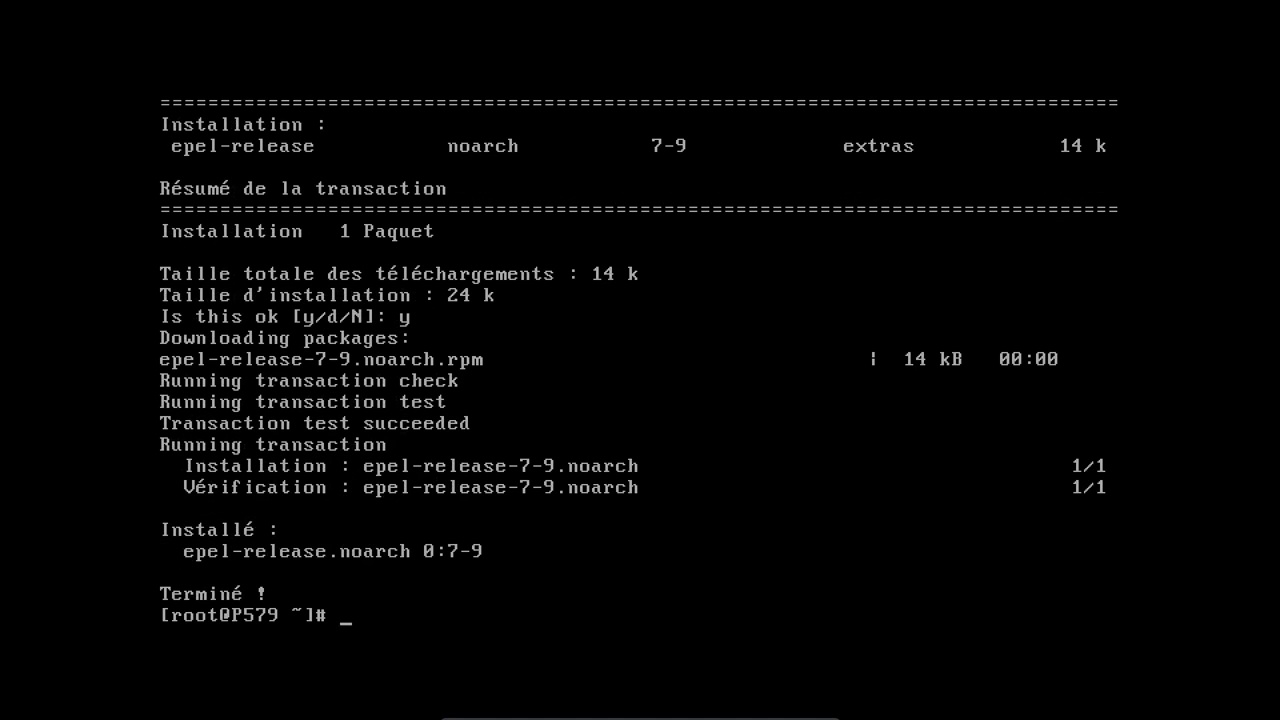
- Run yum update to bring epel-release to 7-11, accepting the EPEL signing key
text(yum update)
key(Return)
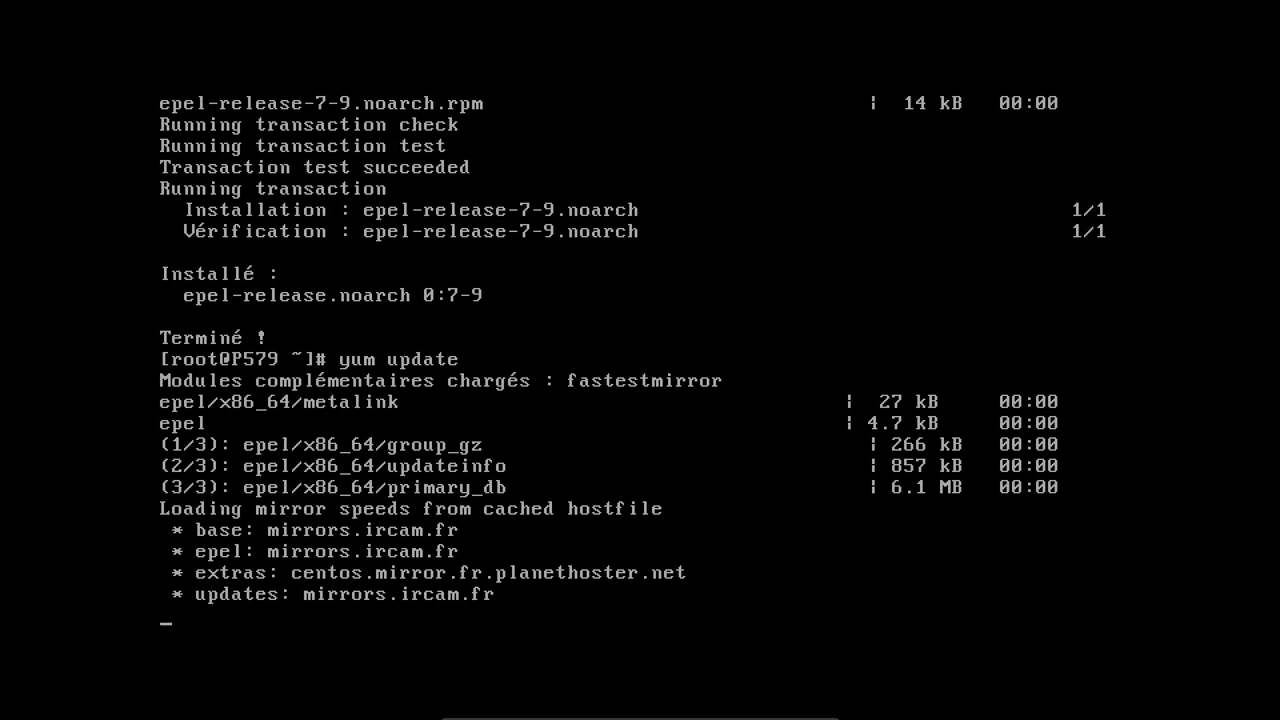
text(y)
key(Return)
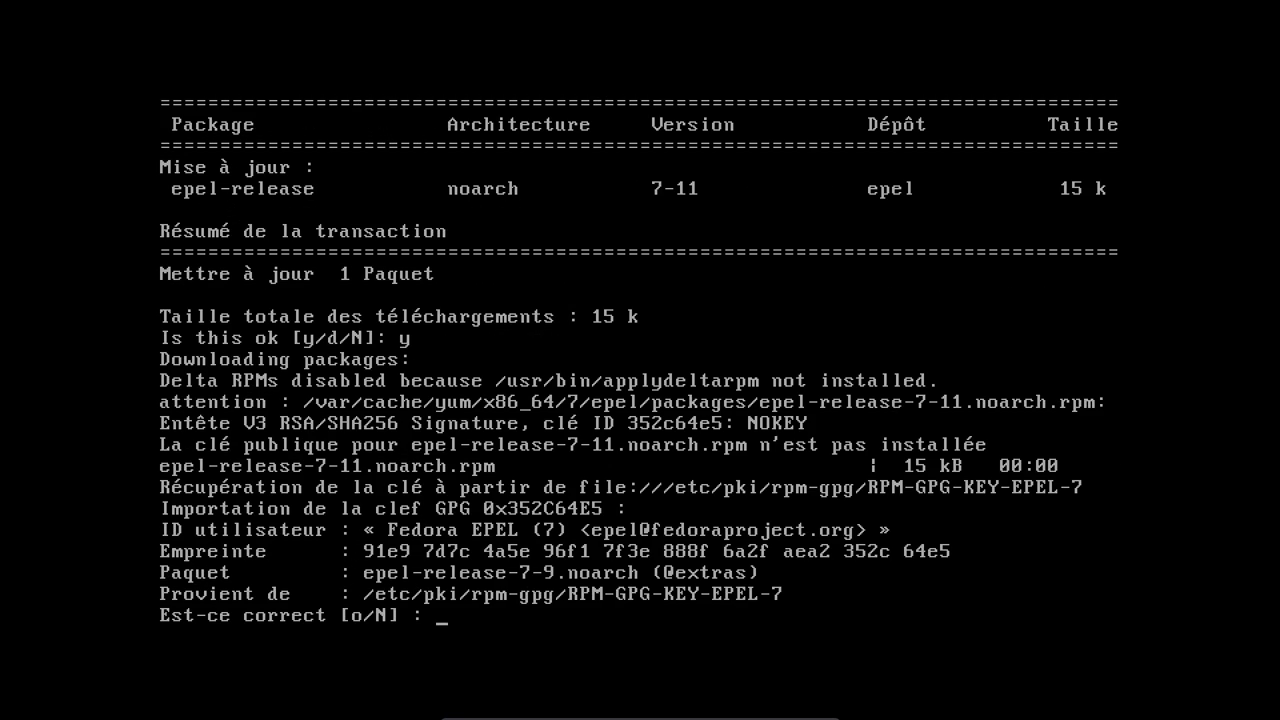
text(o)
key(Return)
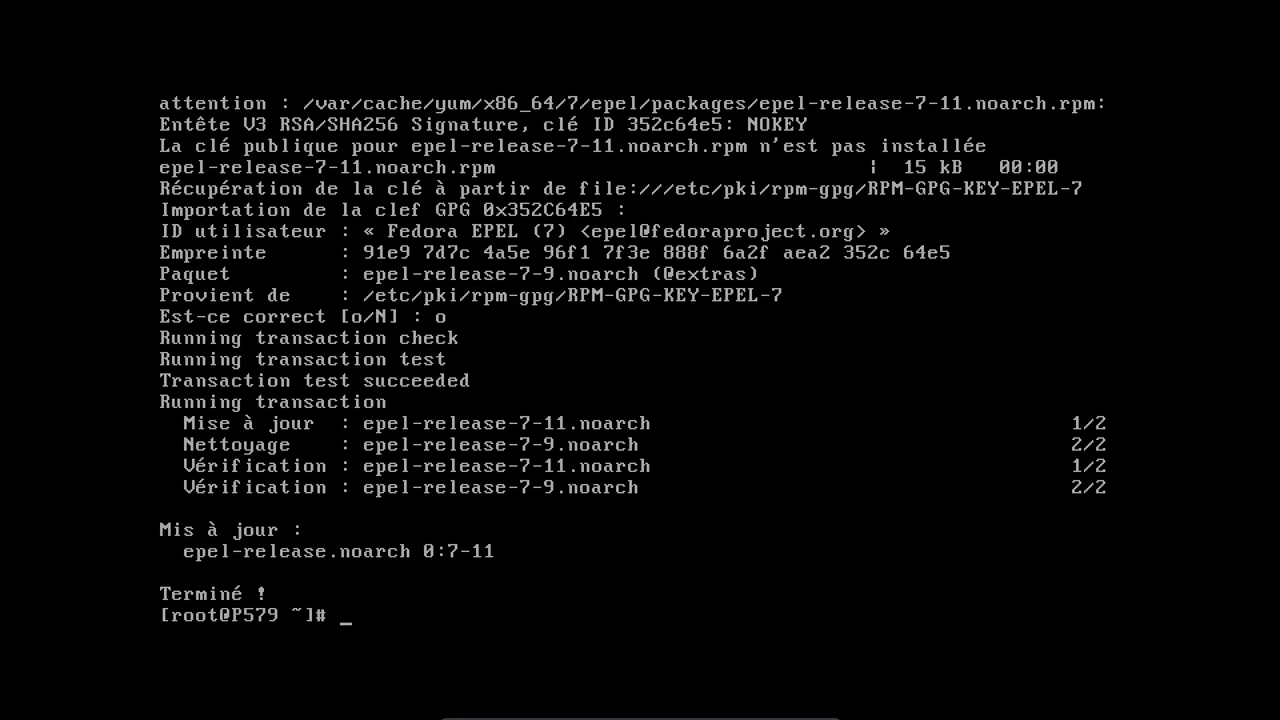
text(yum install nmon htop)
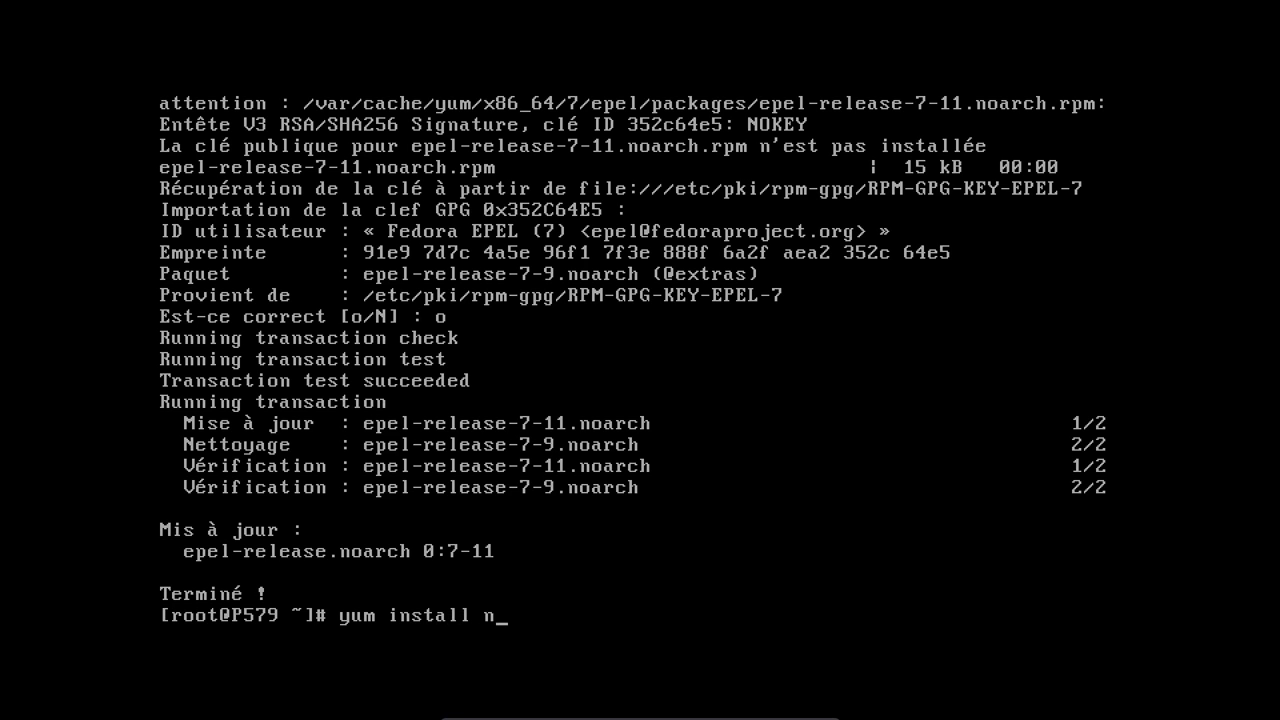
- Install nmon and htop with yum, confirming with y
key(Return)
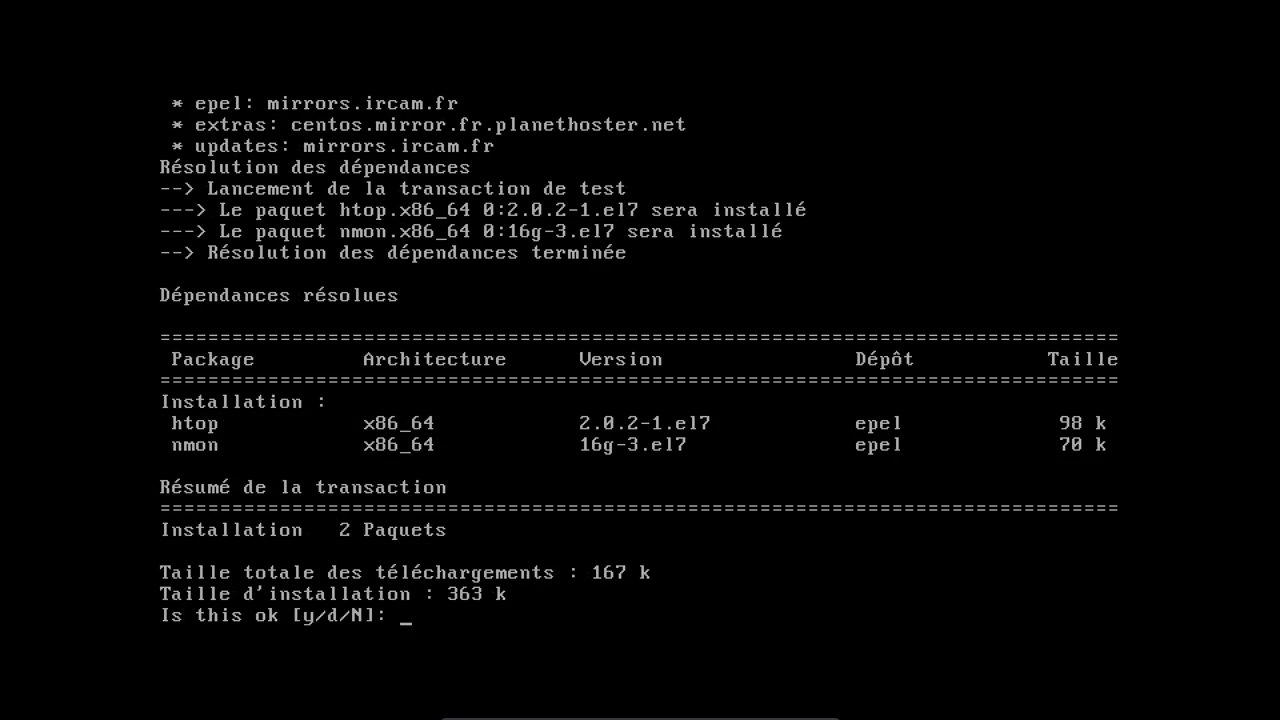
text(y)
key(Return)
- Launch htop, quit it, and show memory usage in megabytes with free -m
text(htop)
key(Return)
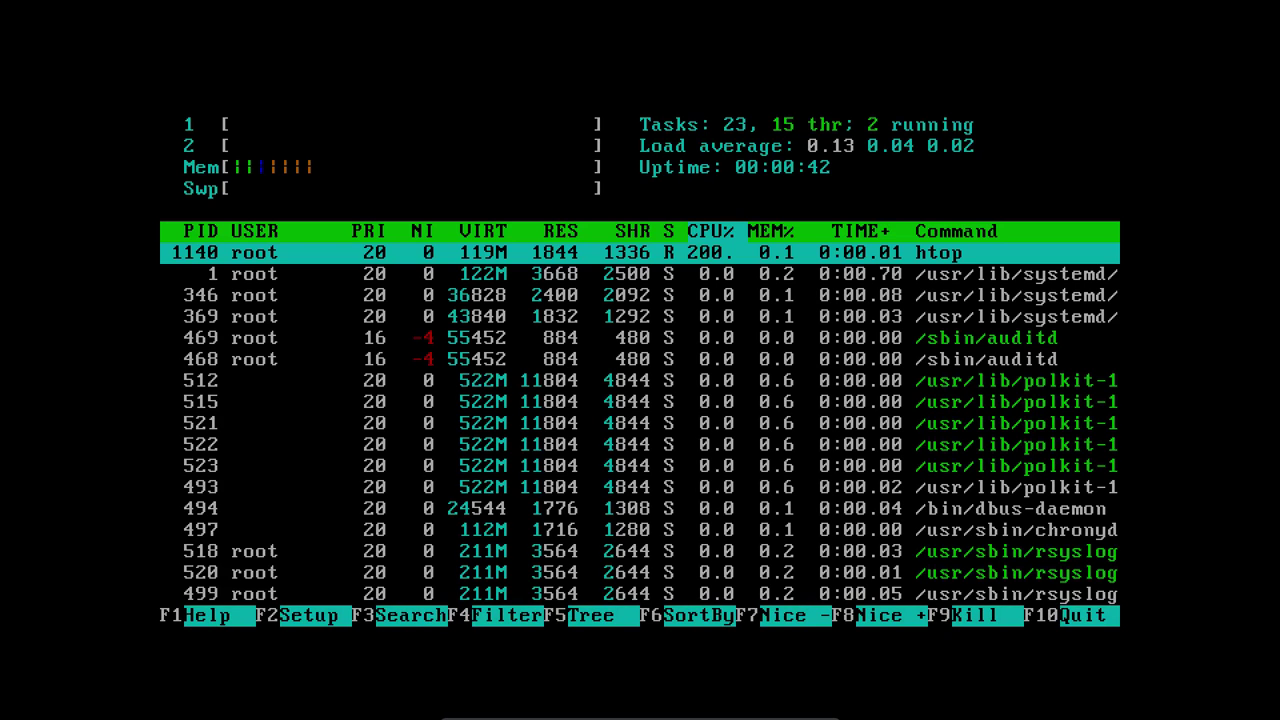
text(q)
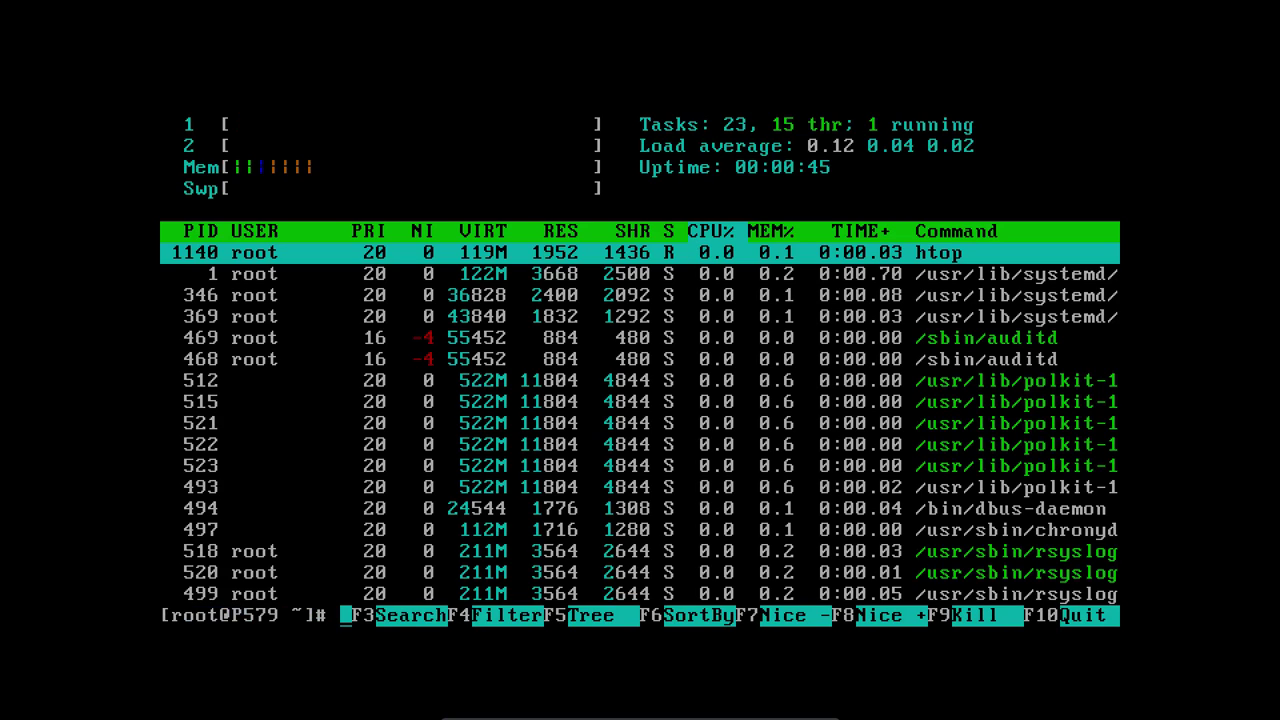
text(free -m)
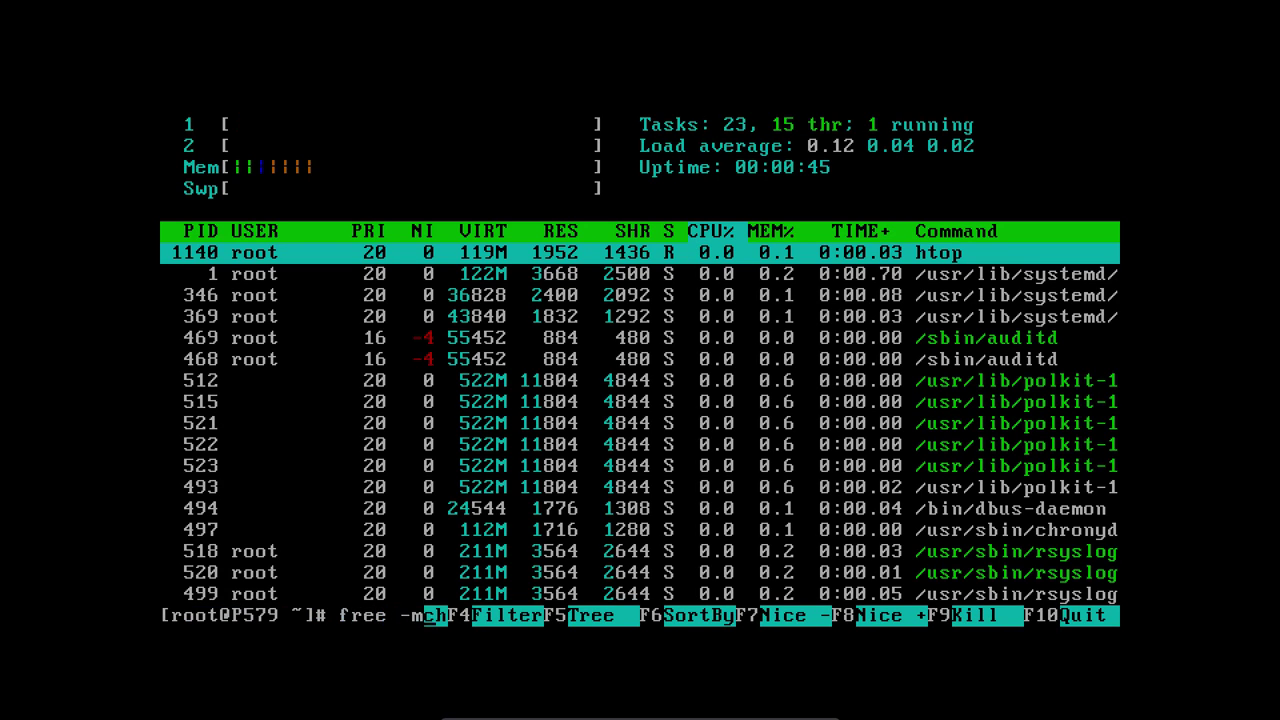
key(Return)
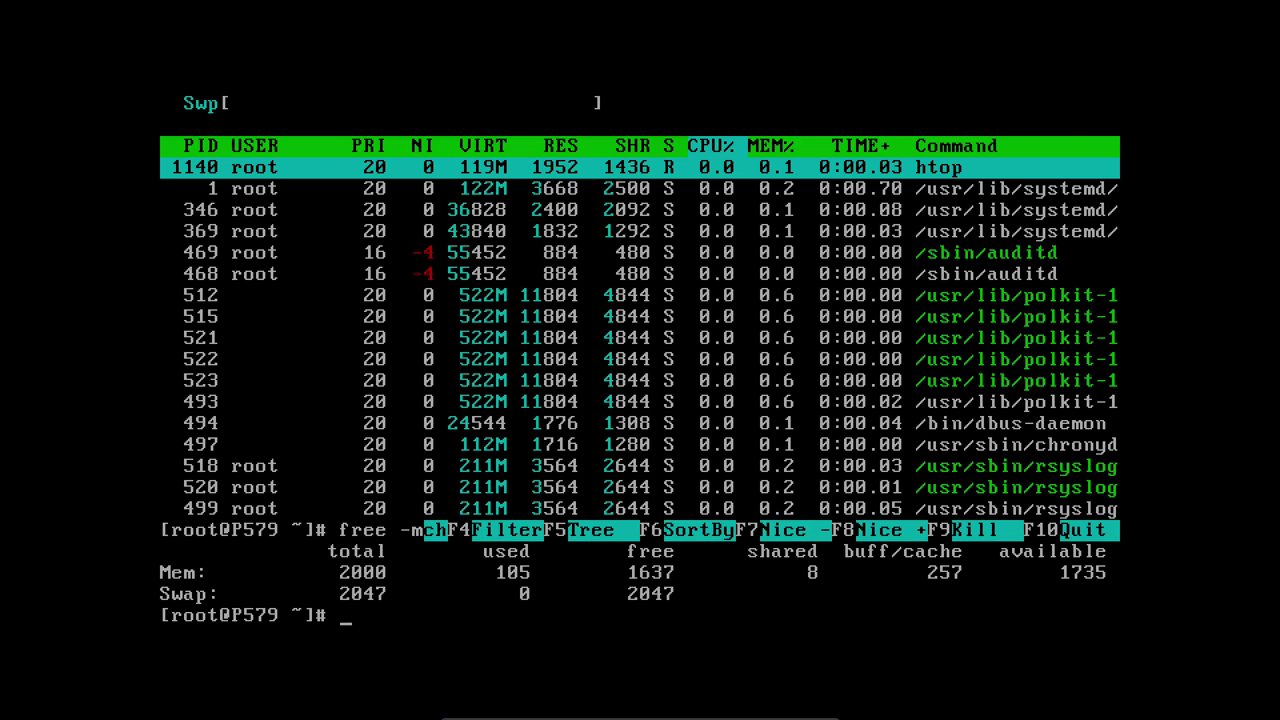
text(yum groupinstall ")
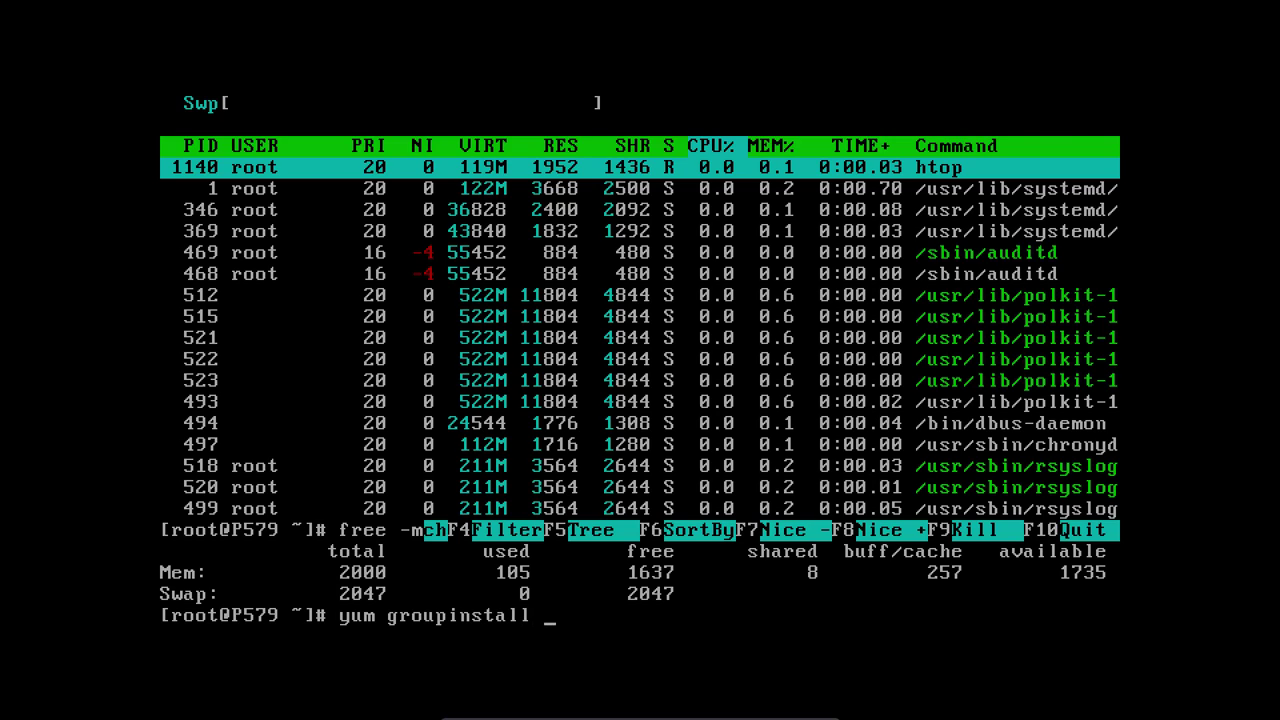
- List the available yum environment and package groups with yum groups list
key(BackSpace)
key(BackSpace)
key(BackSpace)
key(BackSpace)
key(BackSpace)
key(BackSpace)
key(BackSpace)
key(BackSpace)
key(BackSpace)
text(s list)
key(Return)
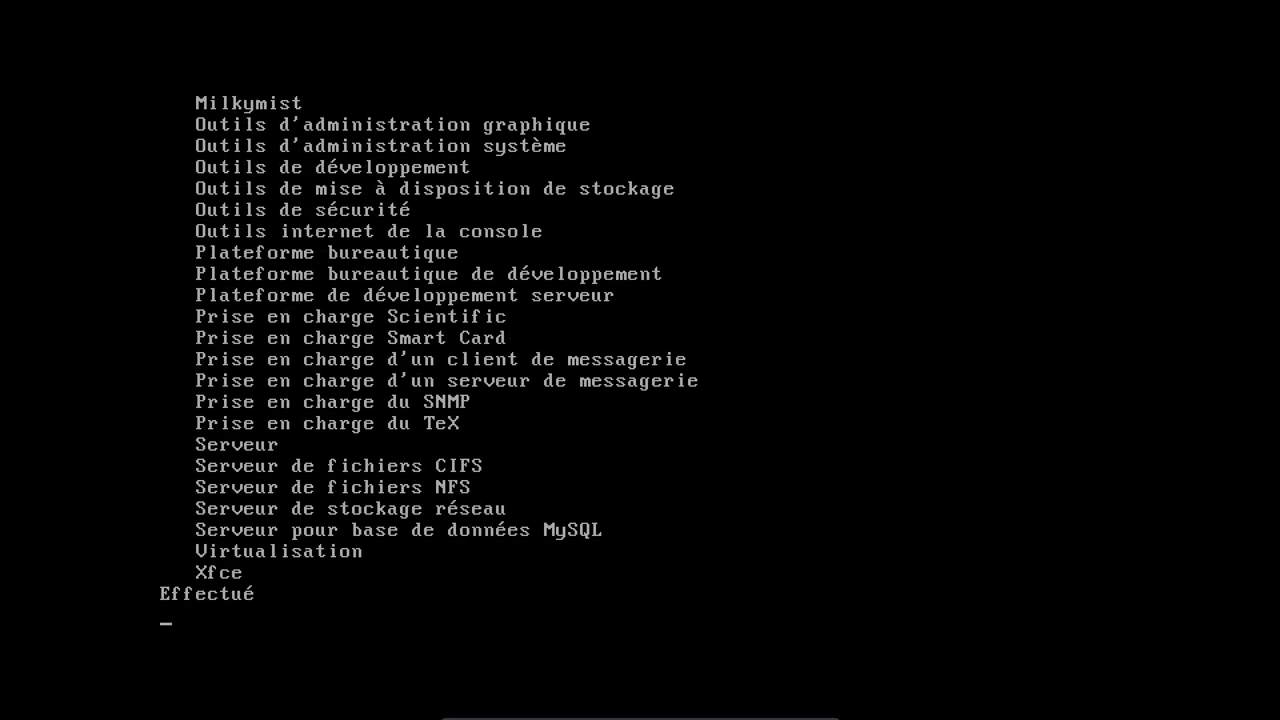
- Rerun the group listing piped through more, page to the end at Xfce, and begin the X Window System groupinstall
key(Up)
text(| more)
key(Return)
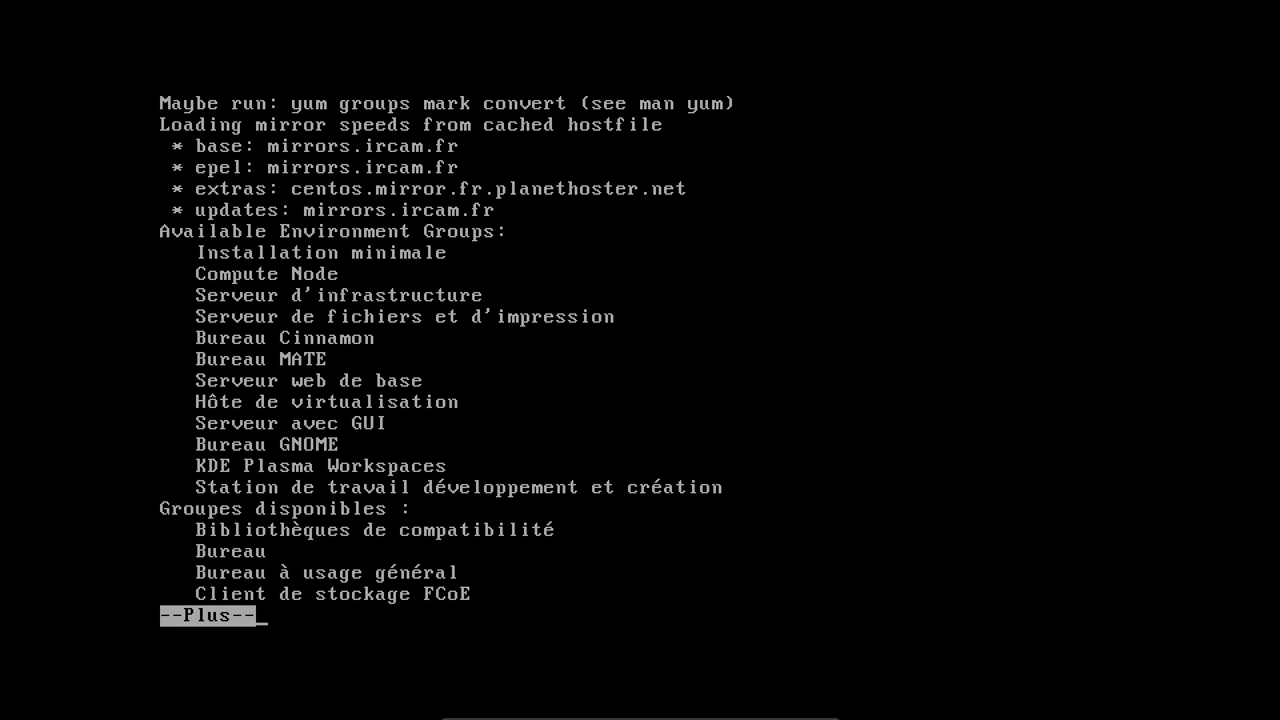
key(space)
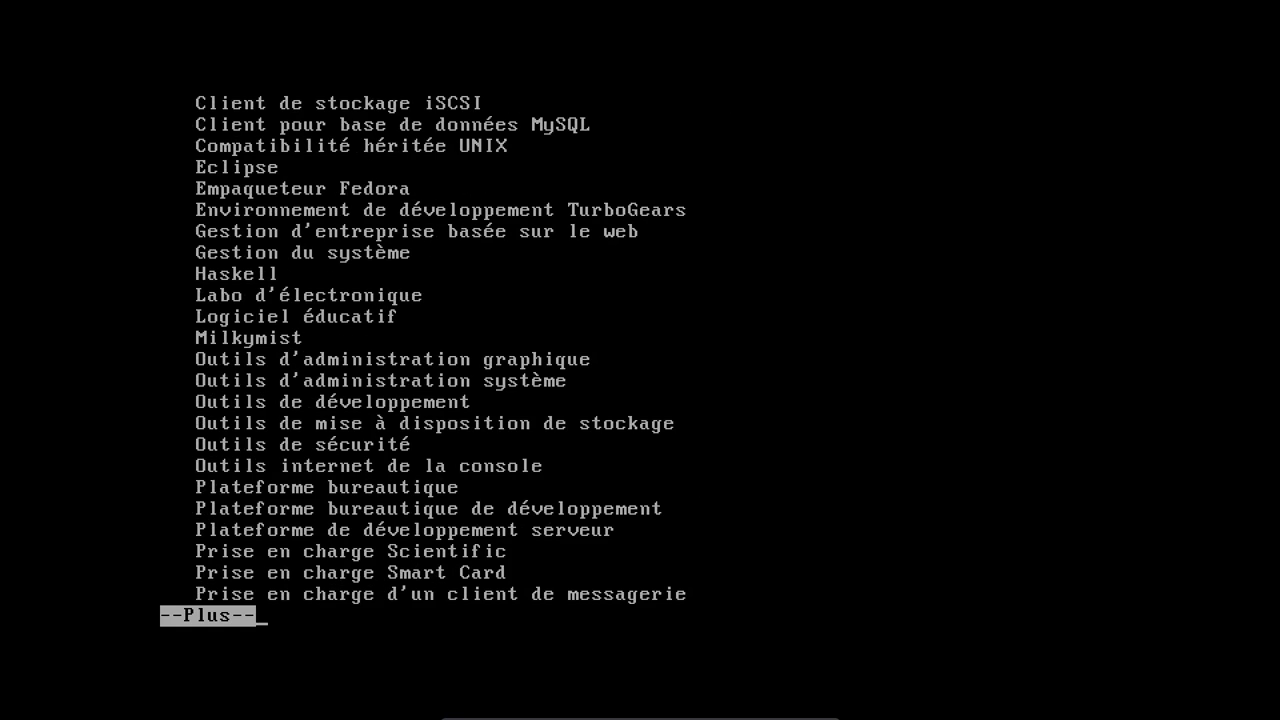
key(space)
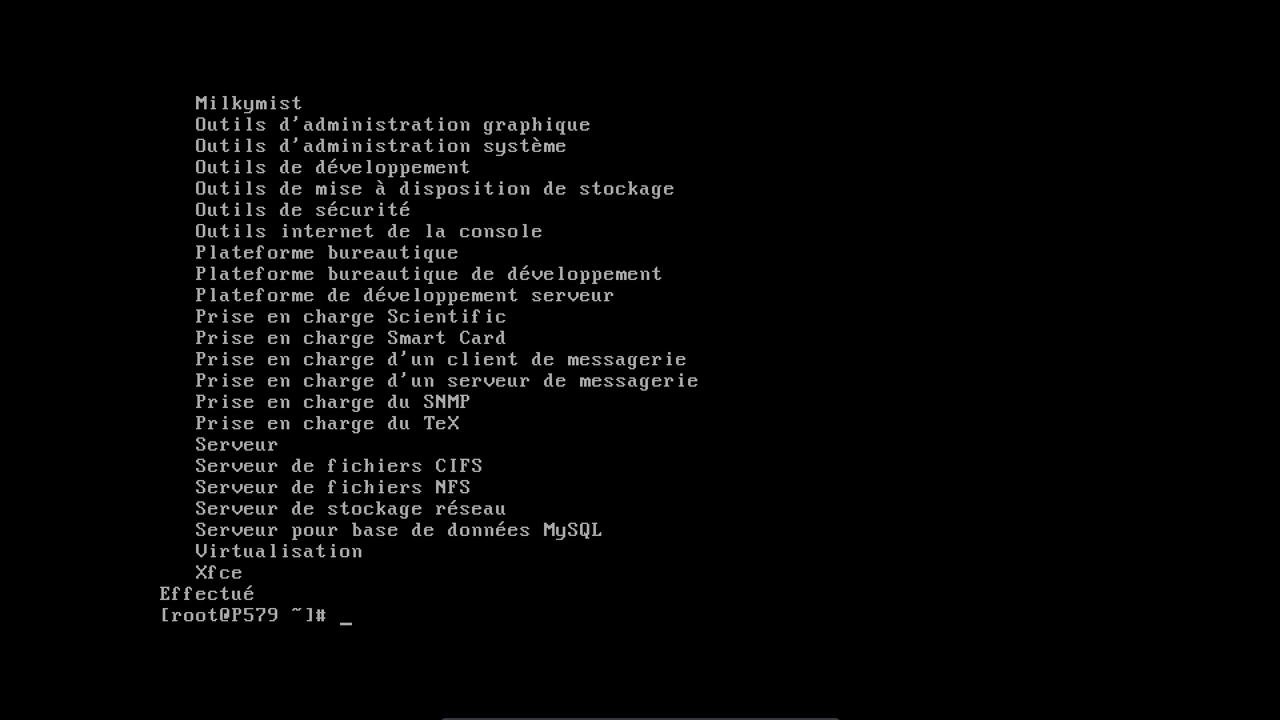
text(yum groupinstall ")
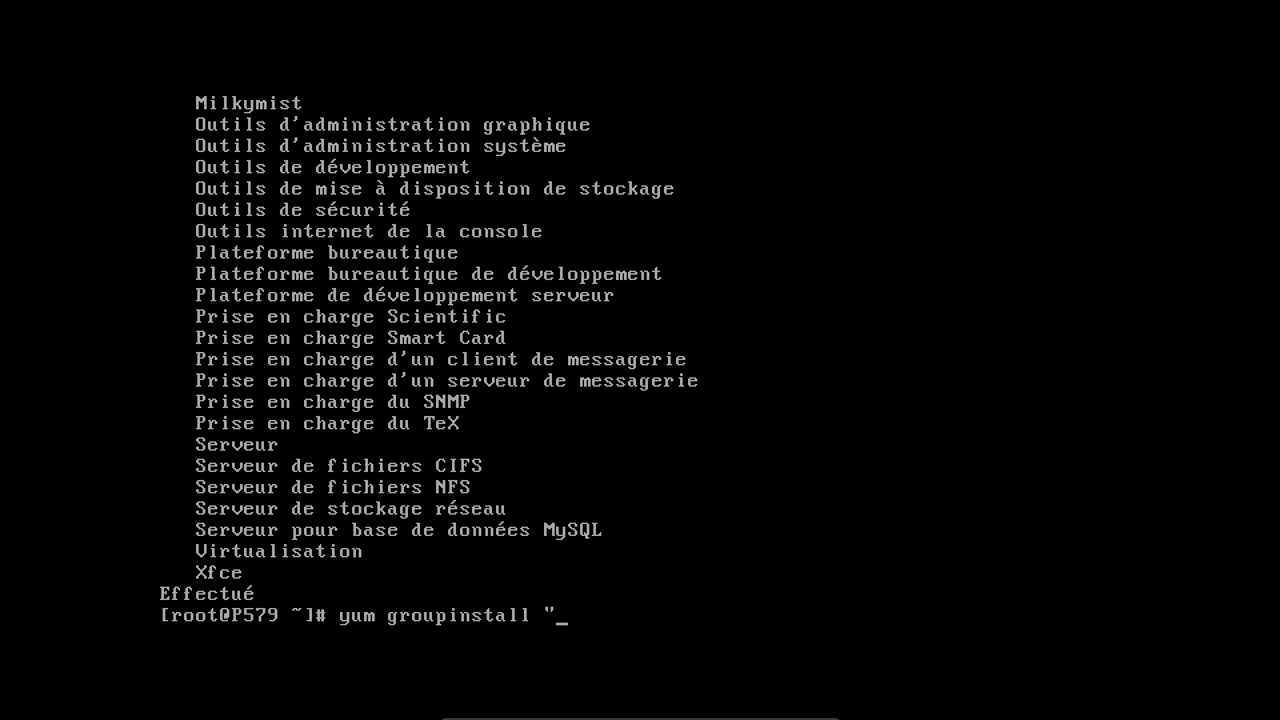
text(X Window System")
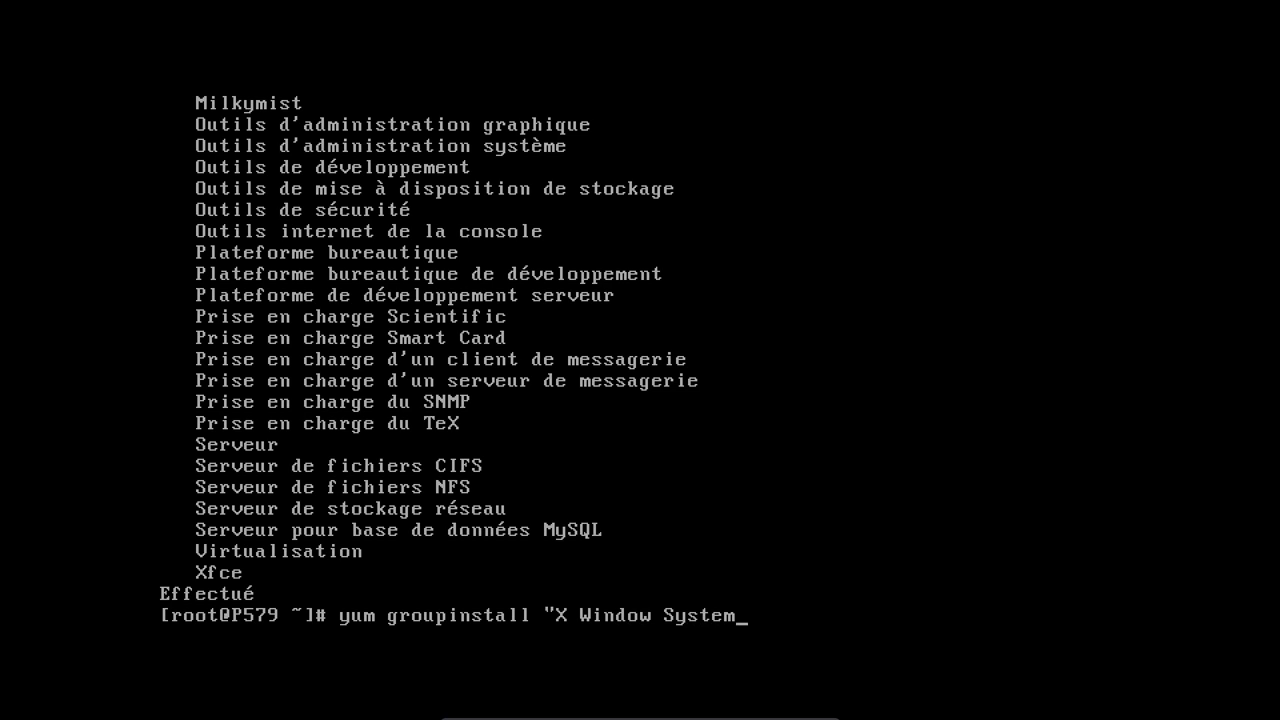
- Correct the command to yum groupinstall "X Window system" and confirm installing all 253 packages
key(Left)
key(Left)
key(Left)
key(Left)
key(Left)
key(Left)
key(BackSpace)
text(s)
key(Return)
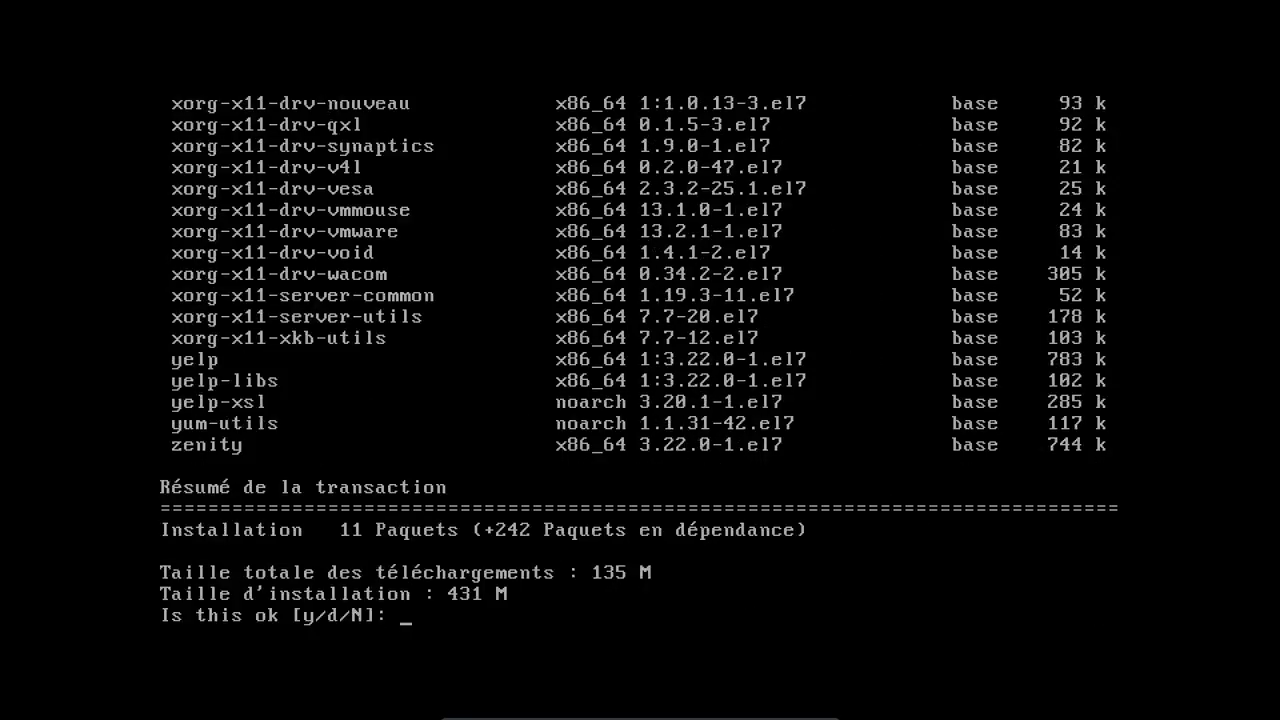
text(y)
key(Return)
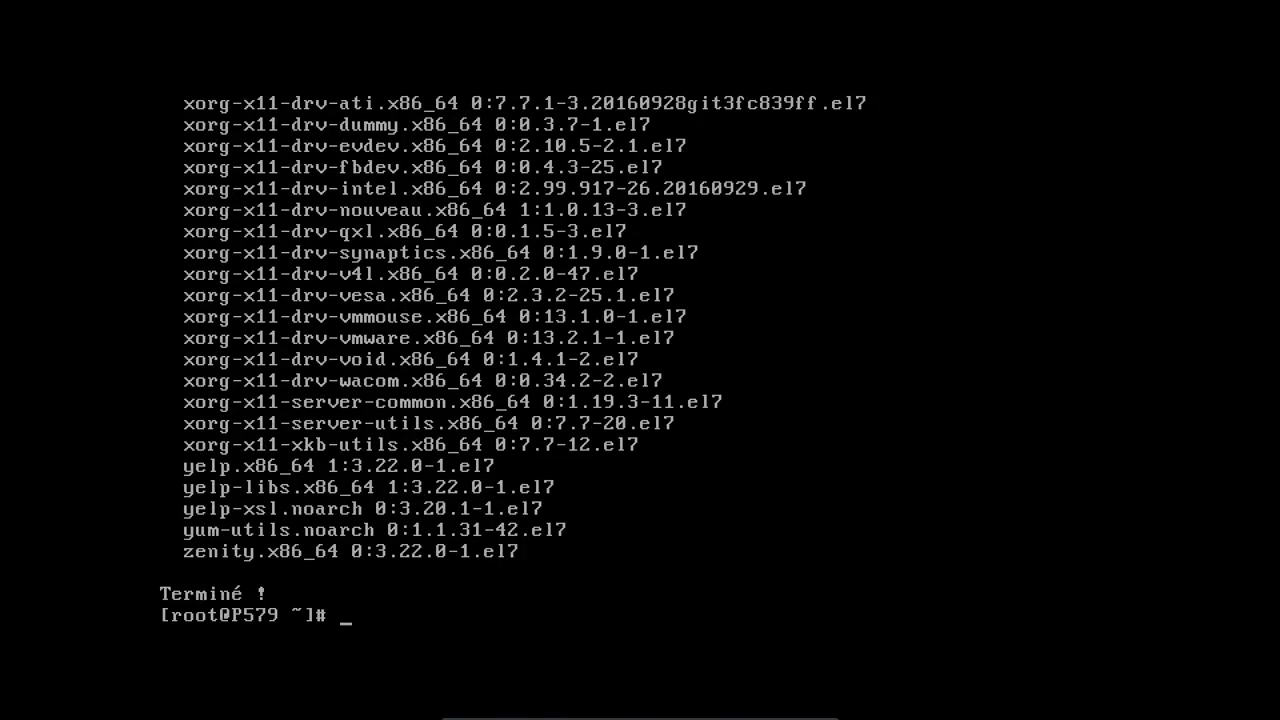
- Install the Links 2.13 text browser and its dependencies with yum install links
text(yum install links)
key(Return)
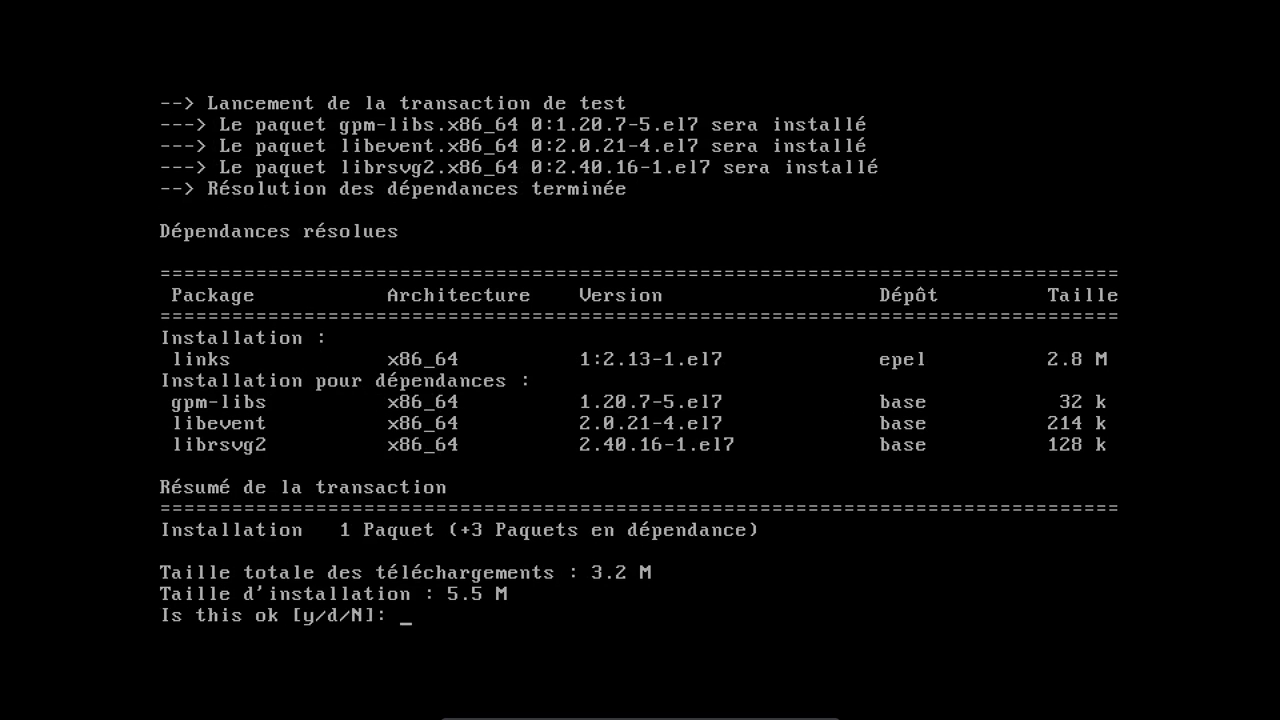
text(y)
key(Return)
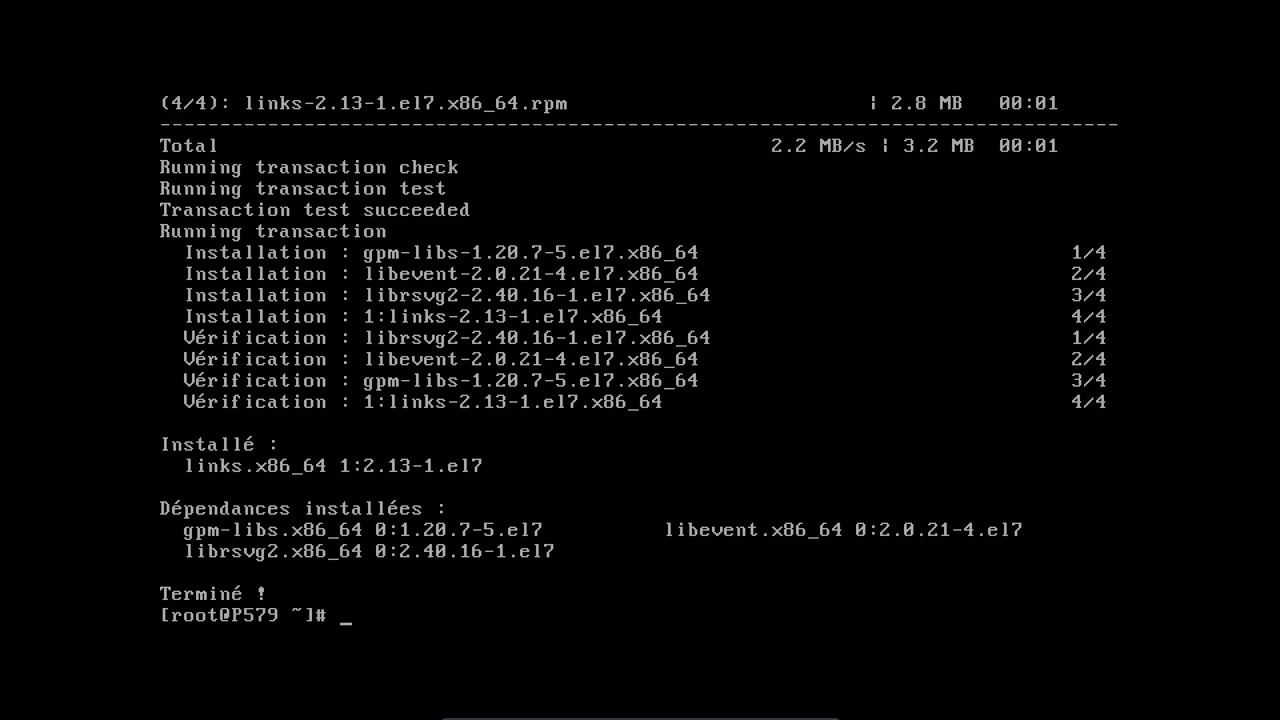
key(Return)
key(Return)
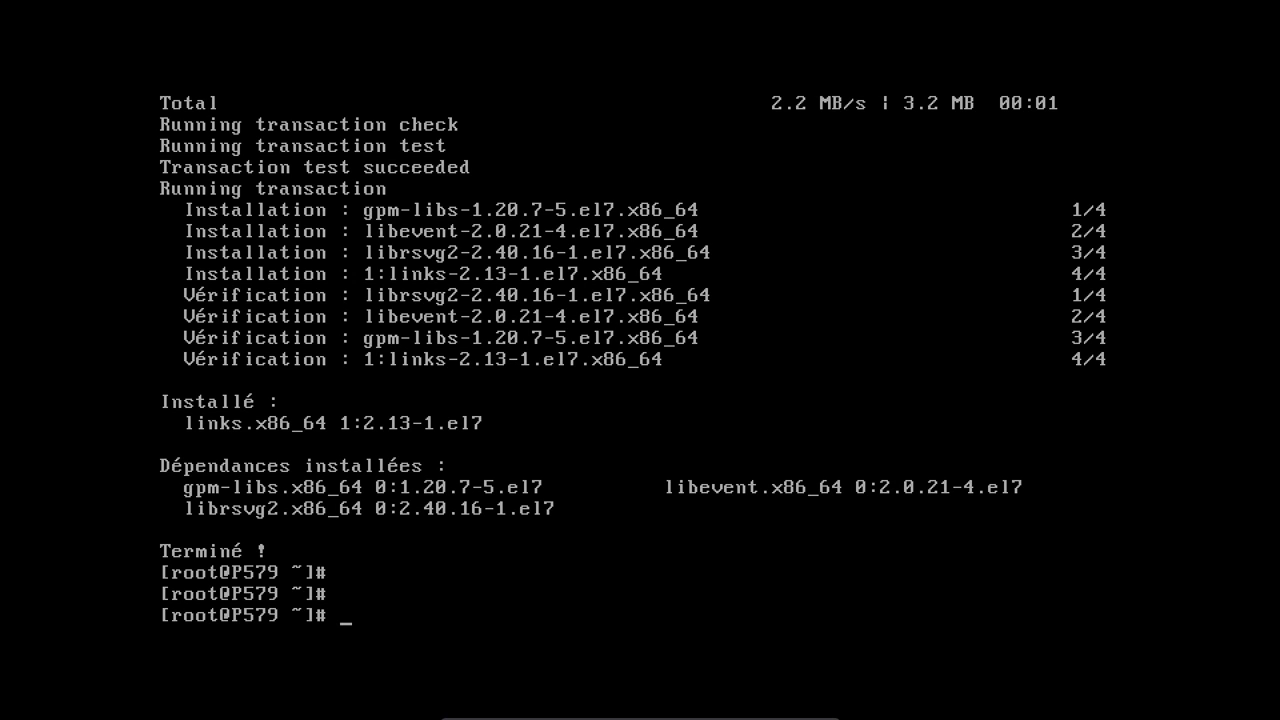
- Run yum groupinstall "MATE Desktop" and confirm downloading its 502 packages (445 M)
text(yum insta)
key(BackSpace)
key(BackSpace)
key(BackSpace)
key(BackSpace)
key(BackSpace)
text(groupinstall "MATE Desktop')
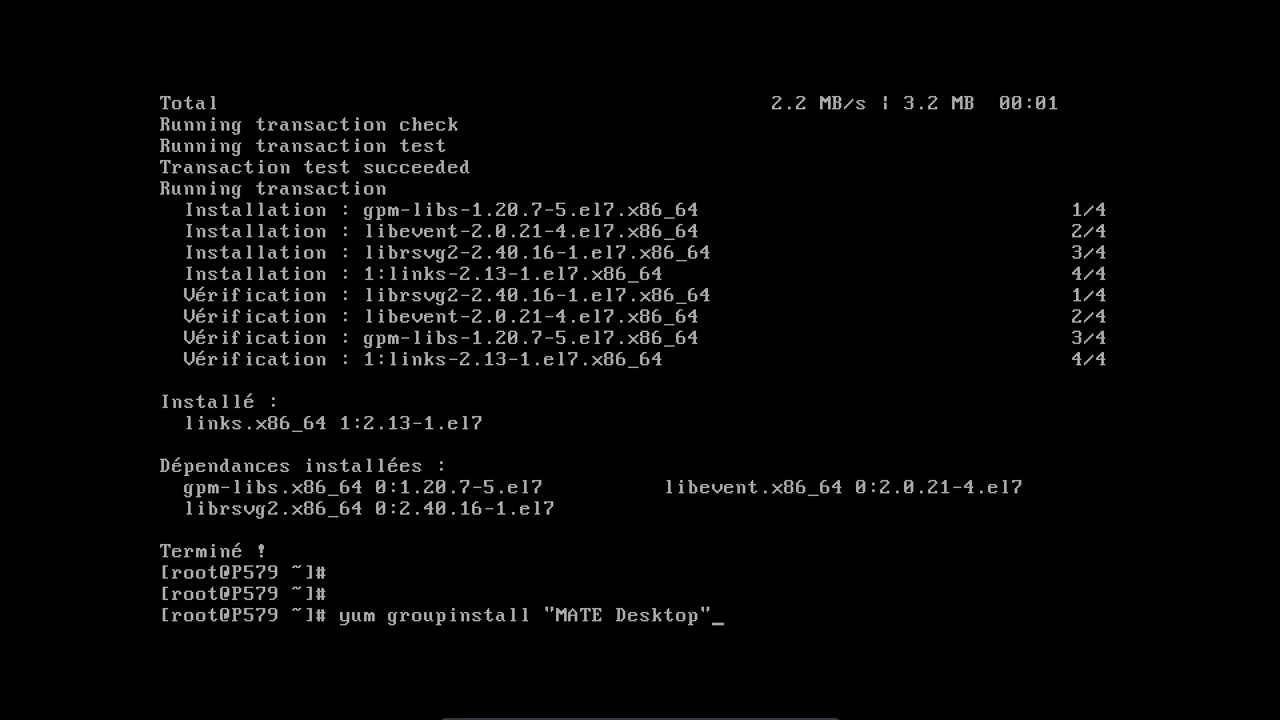
key(Return)
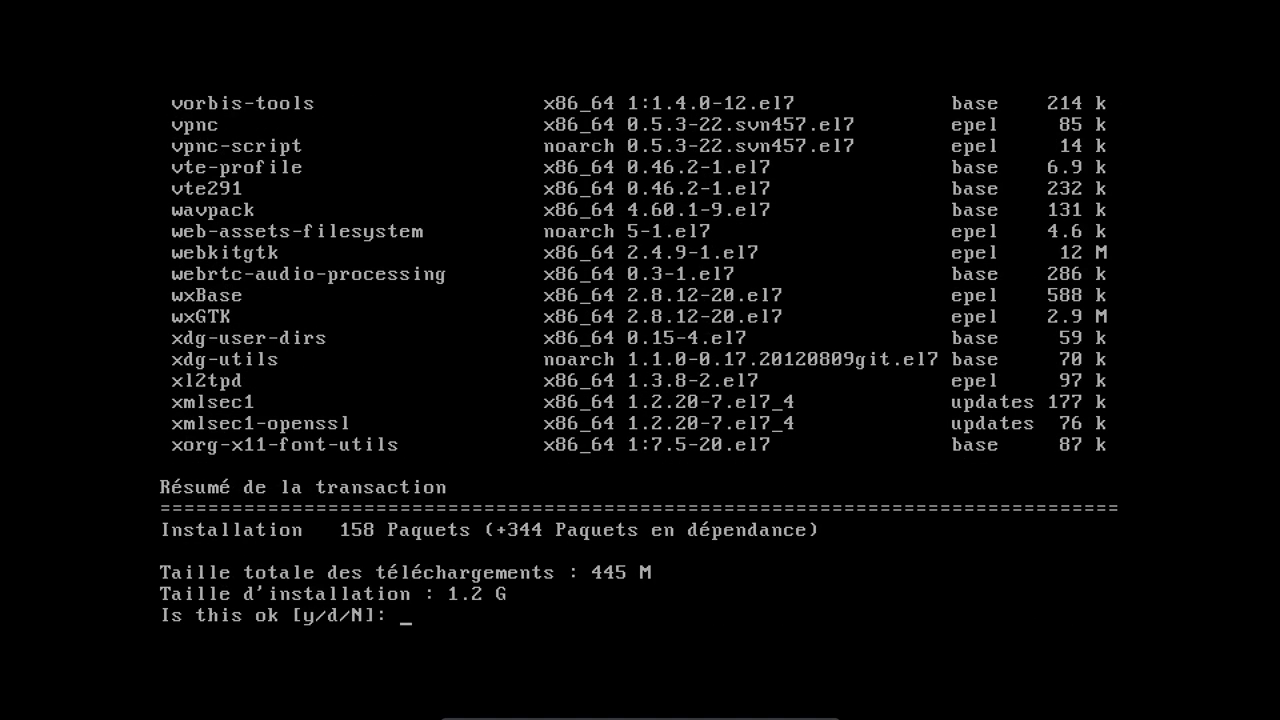
text(y)
key(Return)
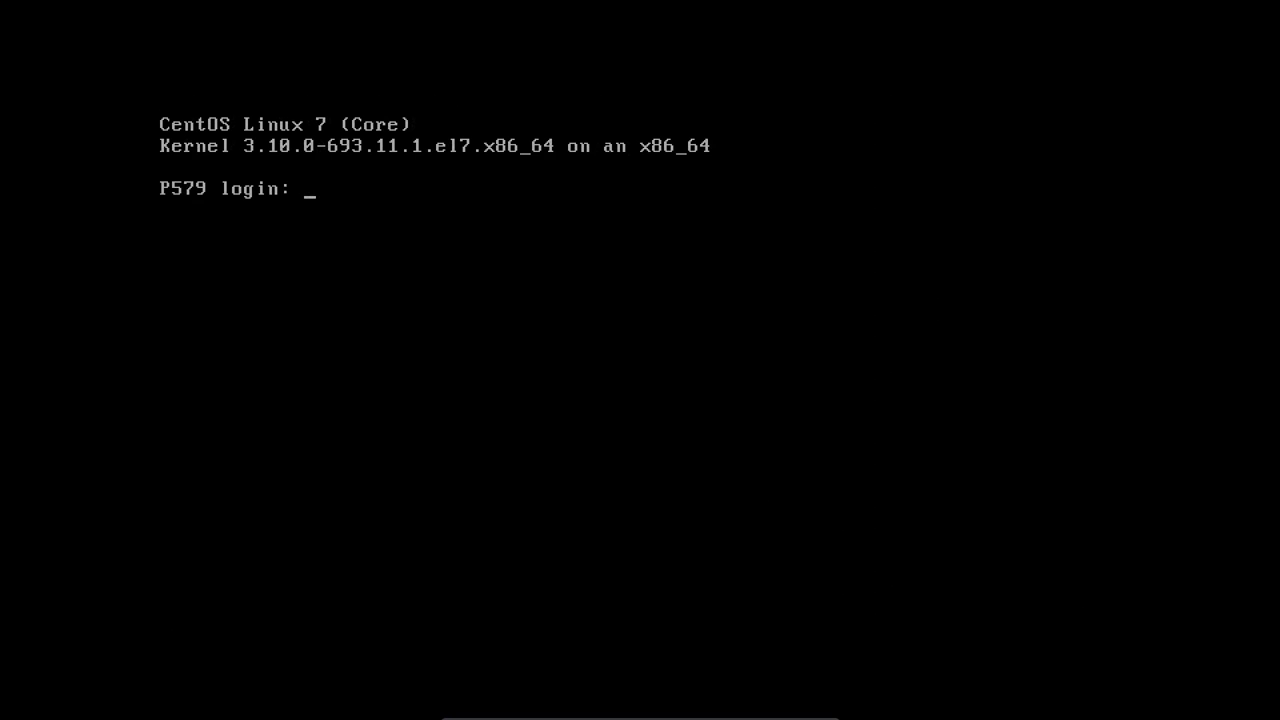
- Log in to the console as root
text(root)
key(Return)
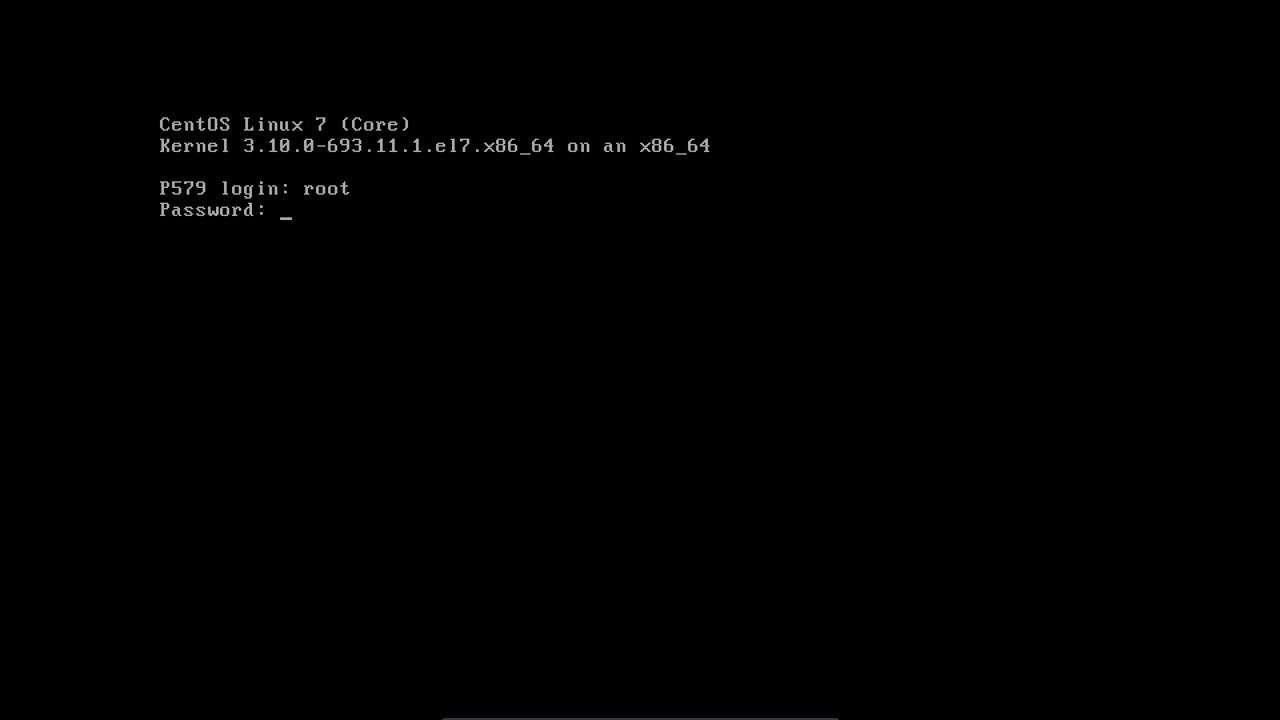
key(Return)
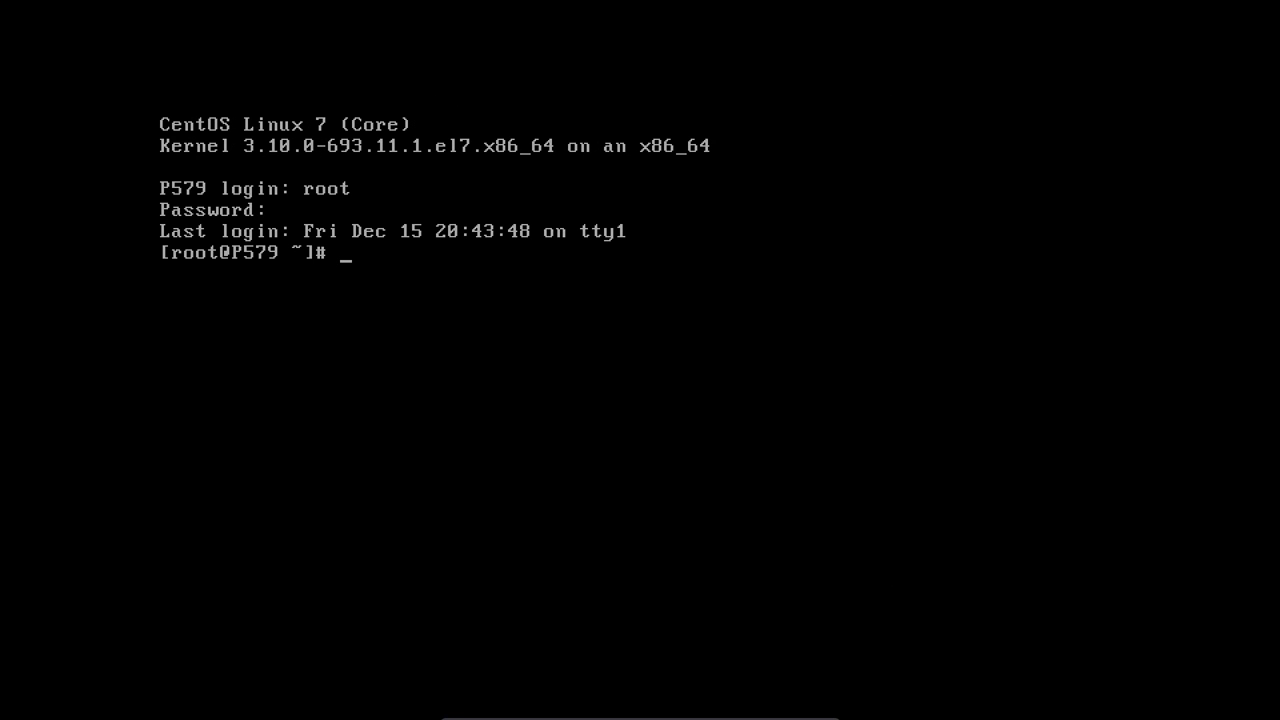
- Create and enter an LO directory, then type the links google.fr command
text(mkdir LO)
key(Return)
text(cd )
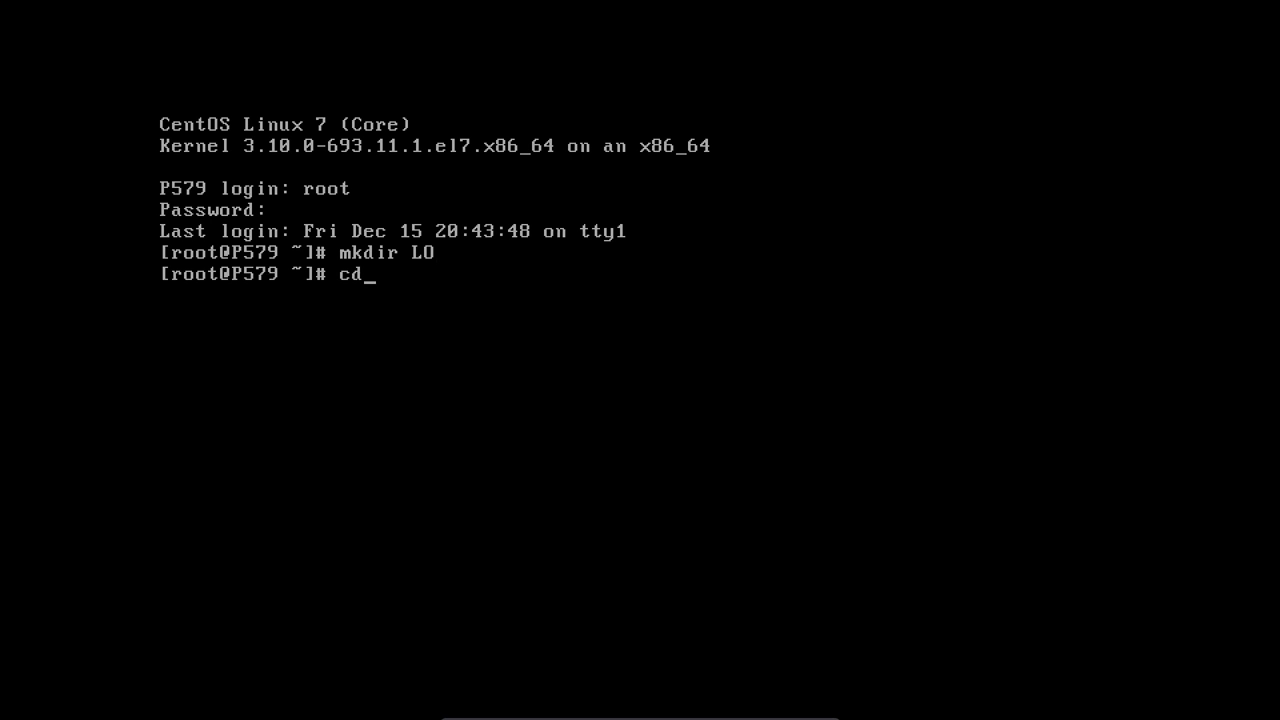
text(LO)
key(Return)
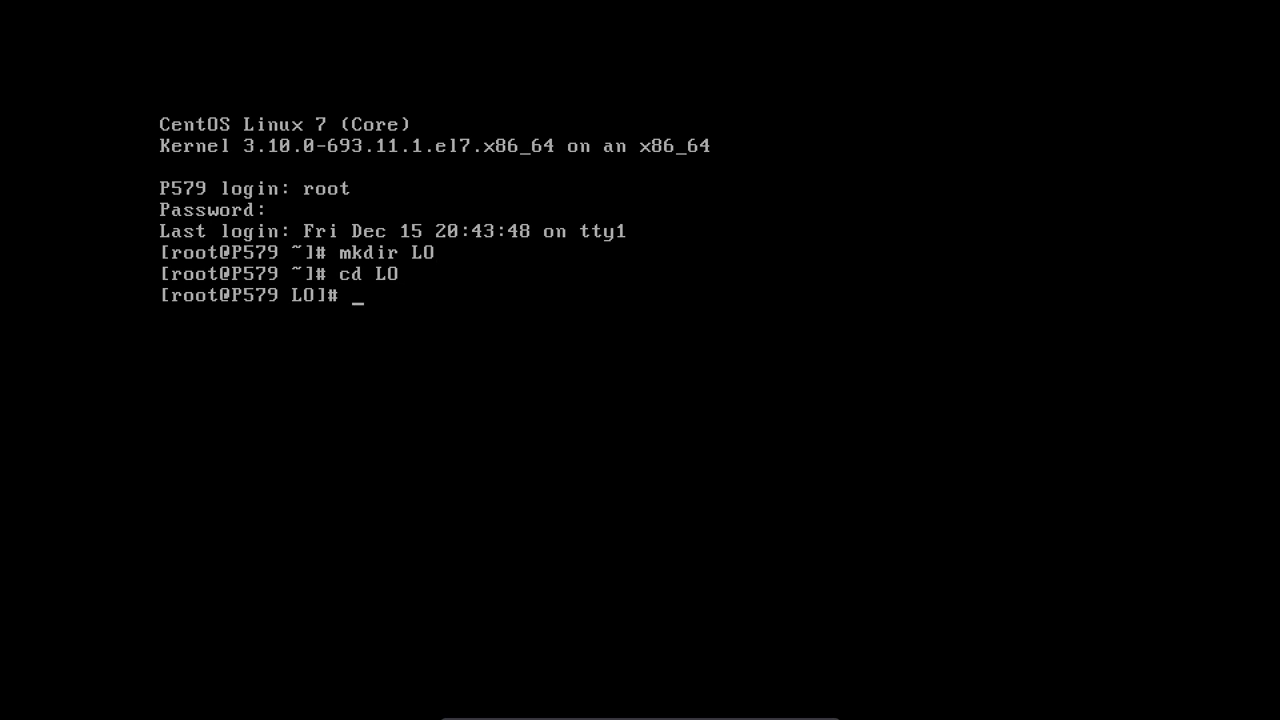
text(lin)
key(BackSpace)
text(nks google.fr)
- Open google.fr in Links and search for libre office
key(Return)
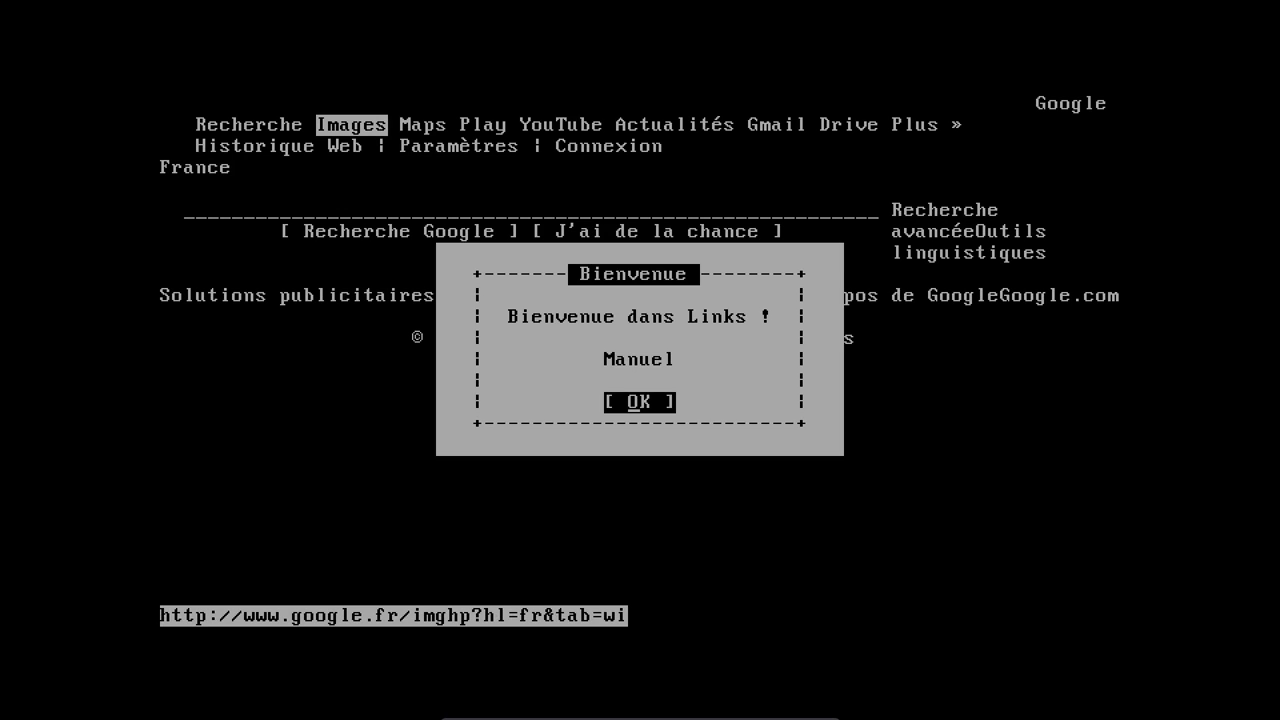
key(Return)
key(Down)
key(Down)
key(Down)
key(Down)
key(Down)
key(Down)
key(Down)
key(Down)
key(Down)
key(Down)
key(Down)
key(Up)
text(libre office)
- Open the French LibreOffice community home page from the search results
key(Down)
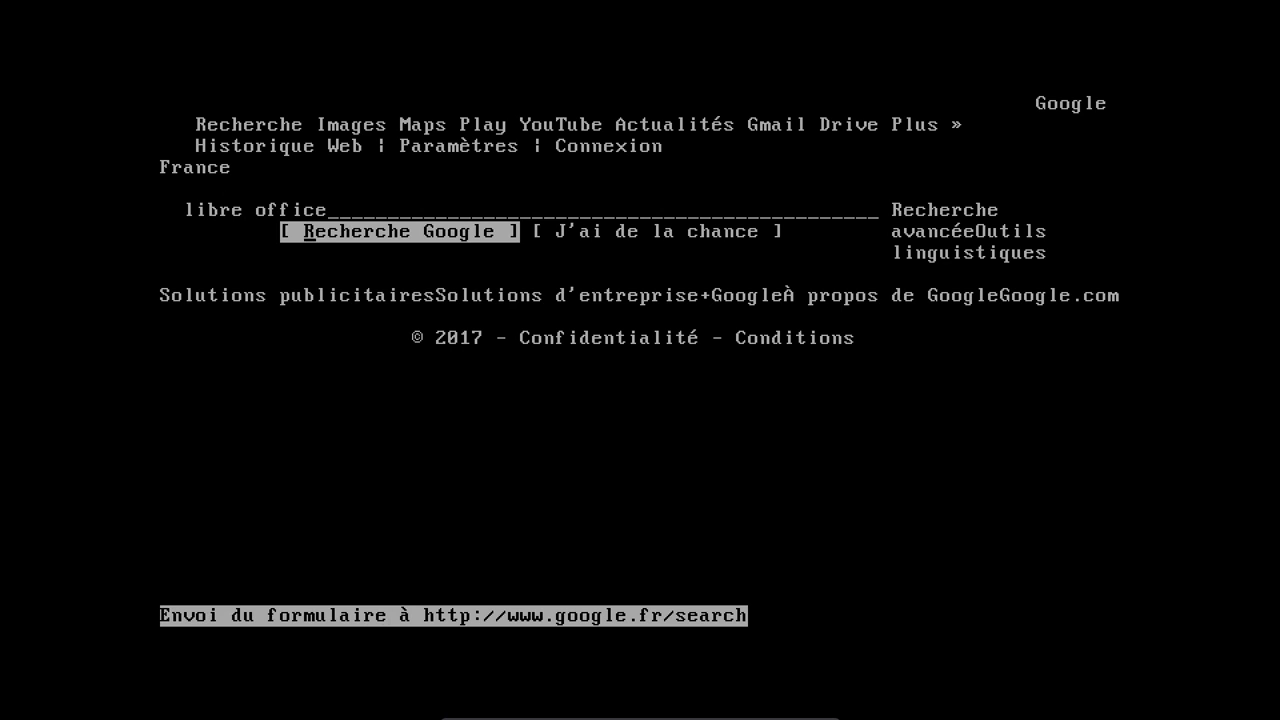
key(Return)
key(Down)
key(Down)
key(Down)
key(Down)
key(Down)
key(Down)
key(Down)
key(Down)
key(Down)
key(Down)
key(Down)
key(Down)
key(Down)
key(Down)
key(Down)
key(Down)
key(Down)
key(Down)
key(Down)
key(Down)
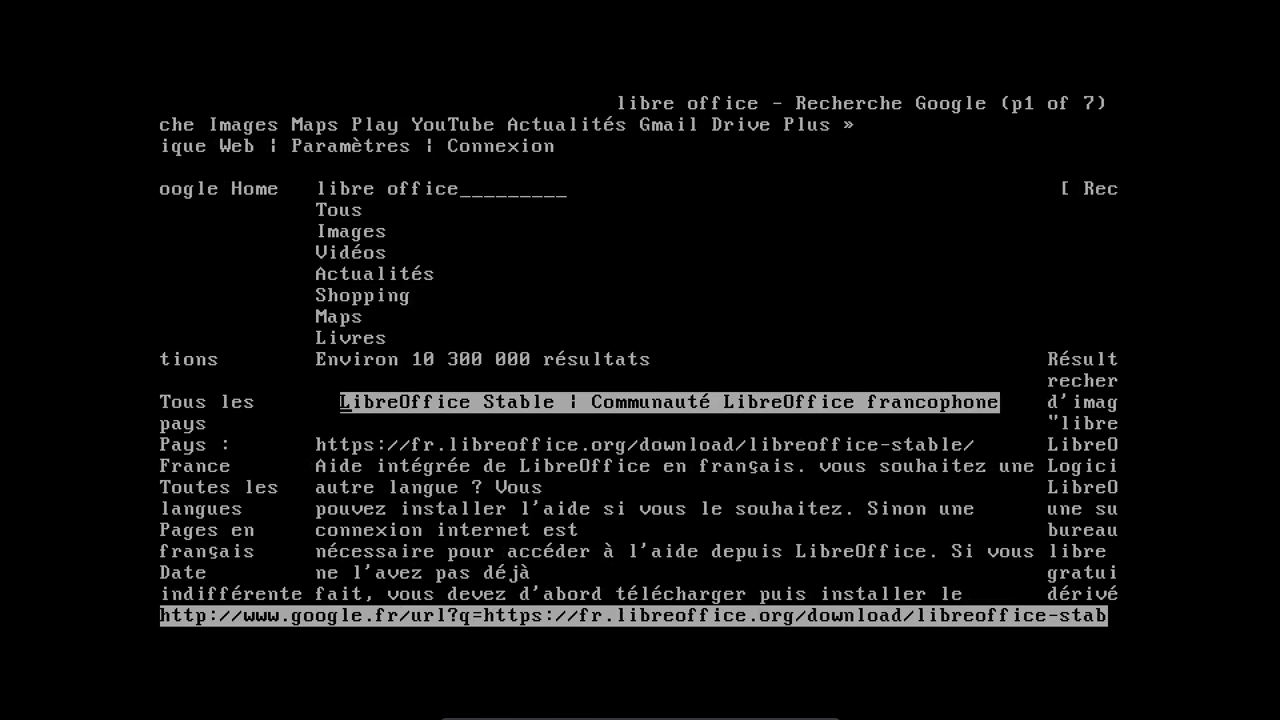
key(Down)
key(Down)
key(Down)
key(Return)
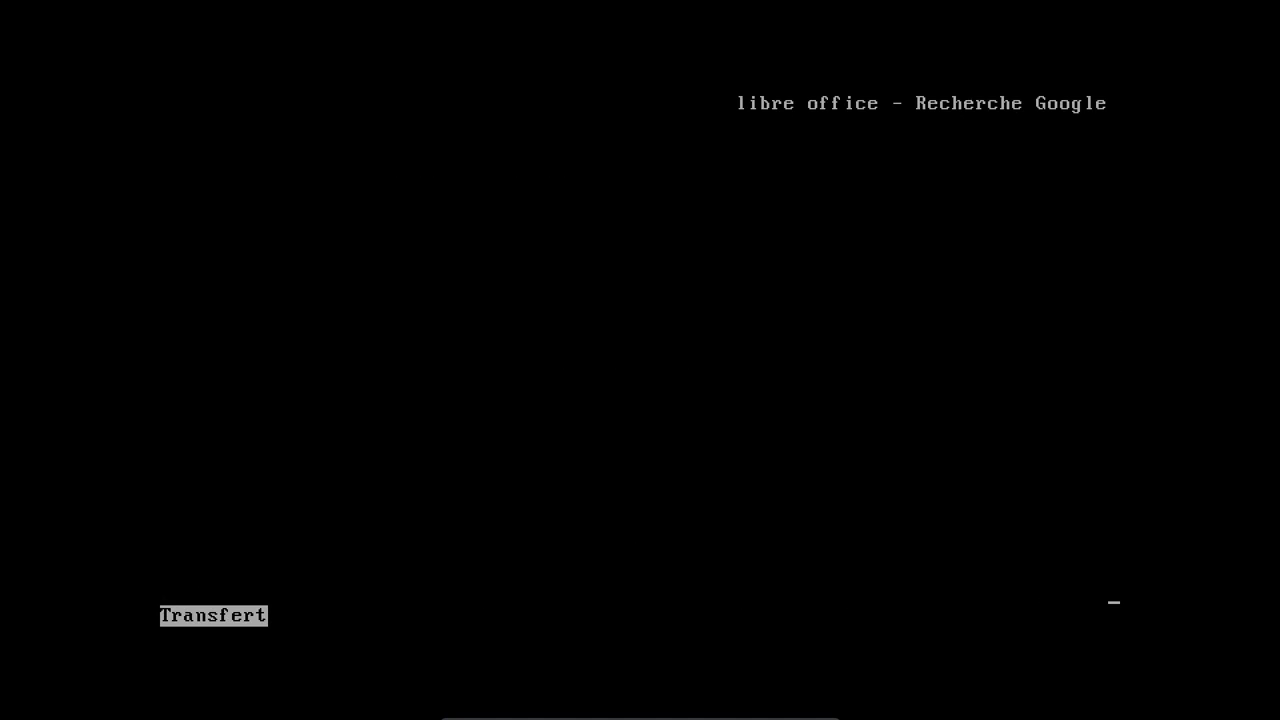
key(Left)
key(Down)
key(Down)
key(Down)
key(Down)
key(Down)
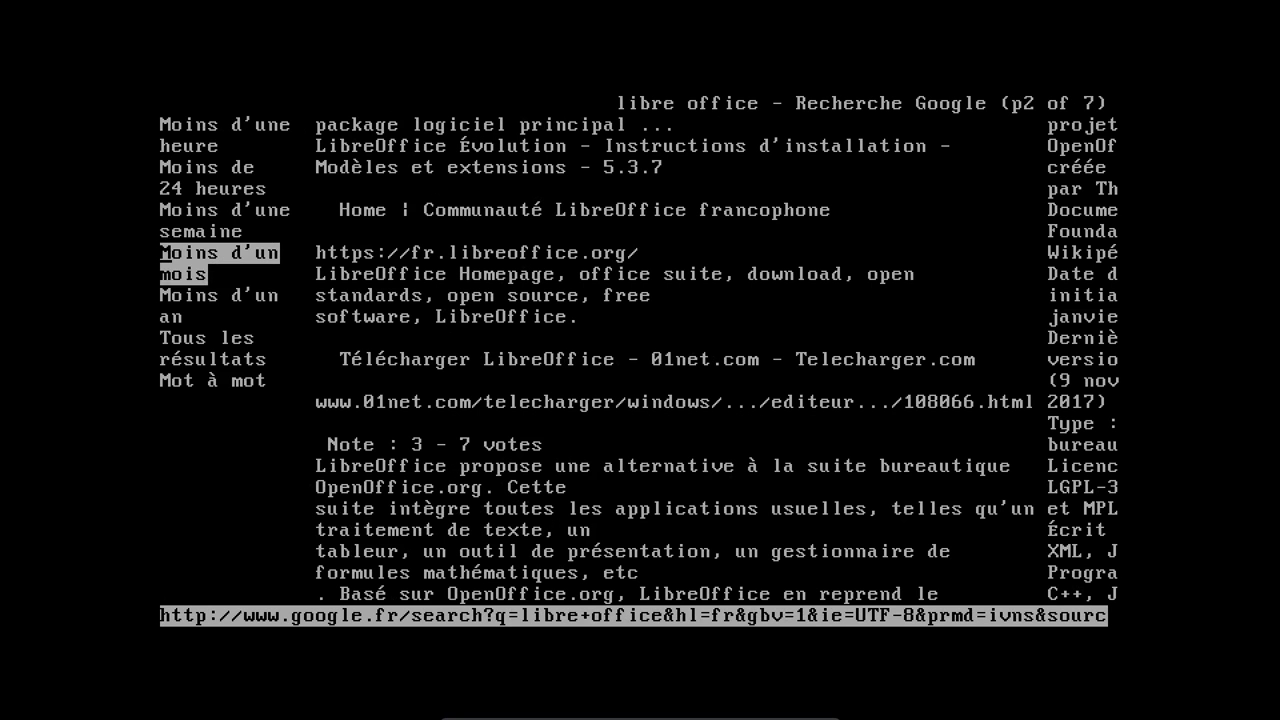
key(Up)
key(Up)
key(Up)
key(Up)
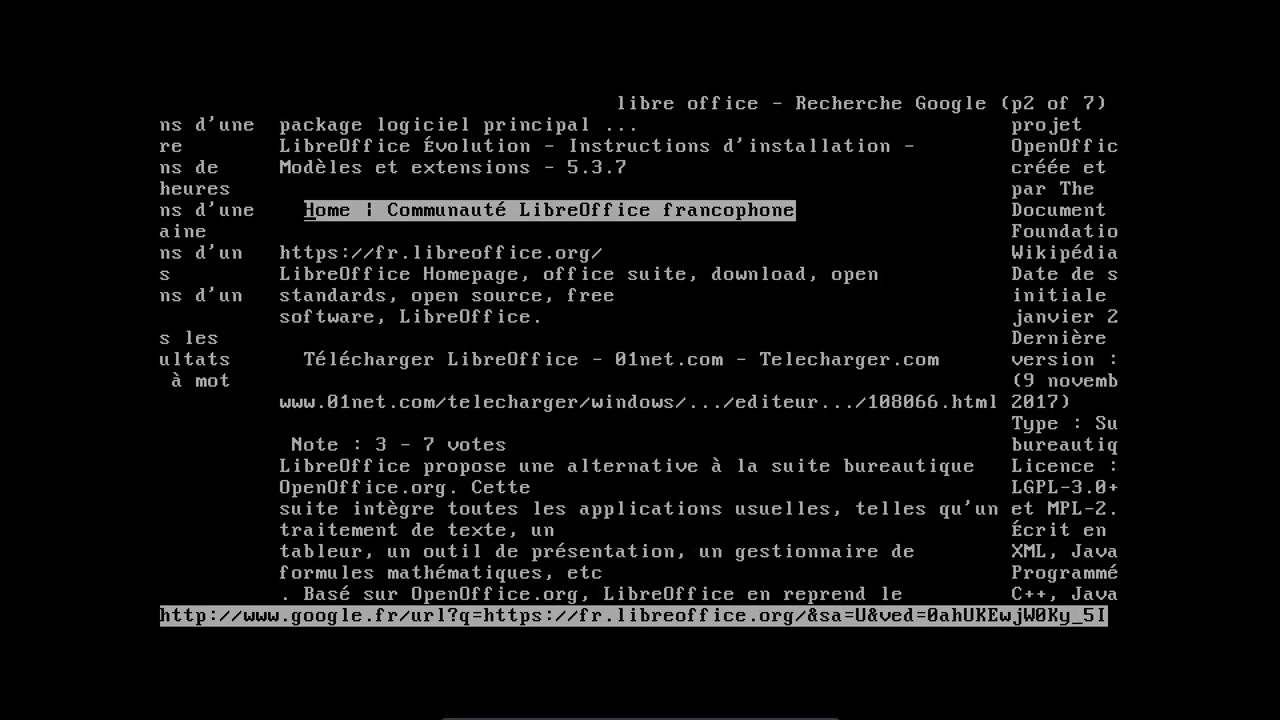
key(Return)
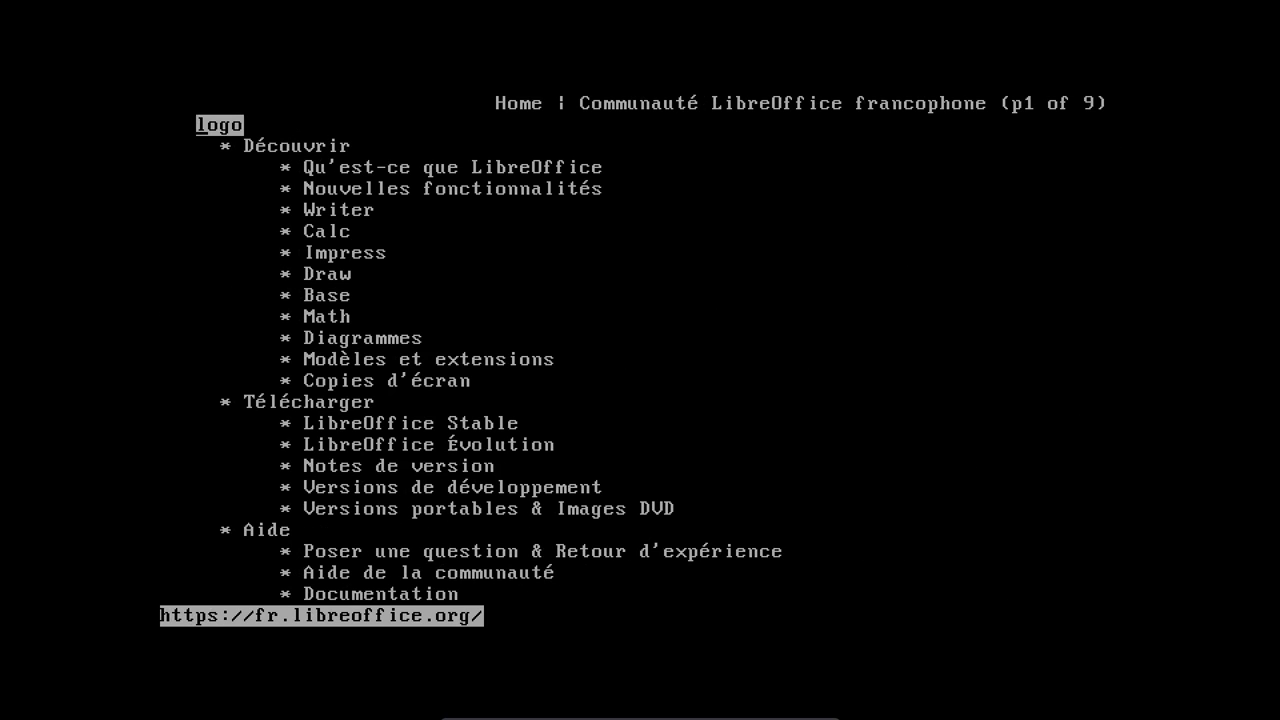
- Go to LibreOffice Évolution and follow the 5.4.3 Linux x64 rpm download link
key(Down)
key(Down)
key(Down)
key(Down)
key(Down)
key(Down)
key(Down)
key(Down)
key(Down)
key(Down)
key(Down)
key(Down)
key(Down)
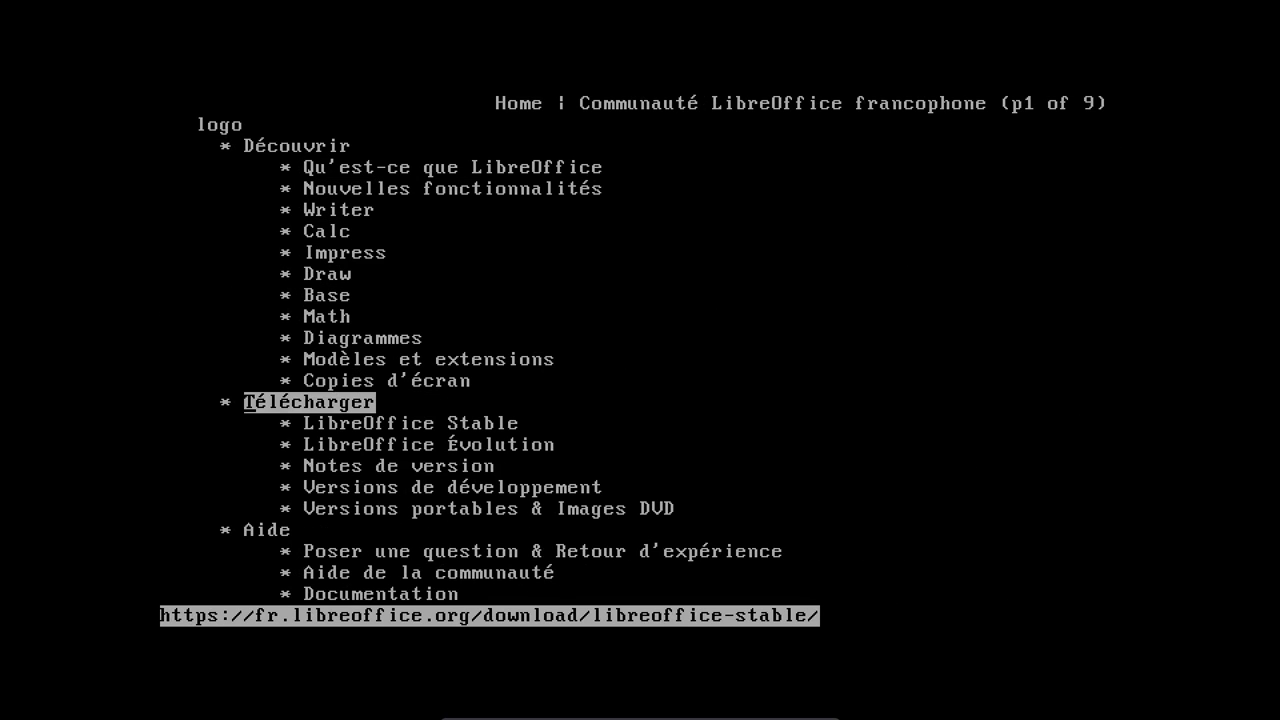
key(Down)
key(Down)
key(Return)
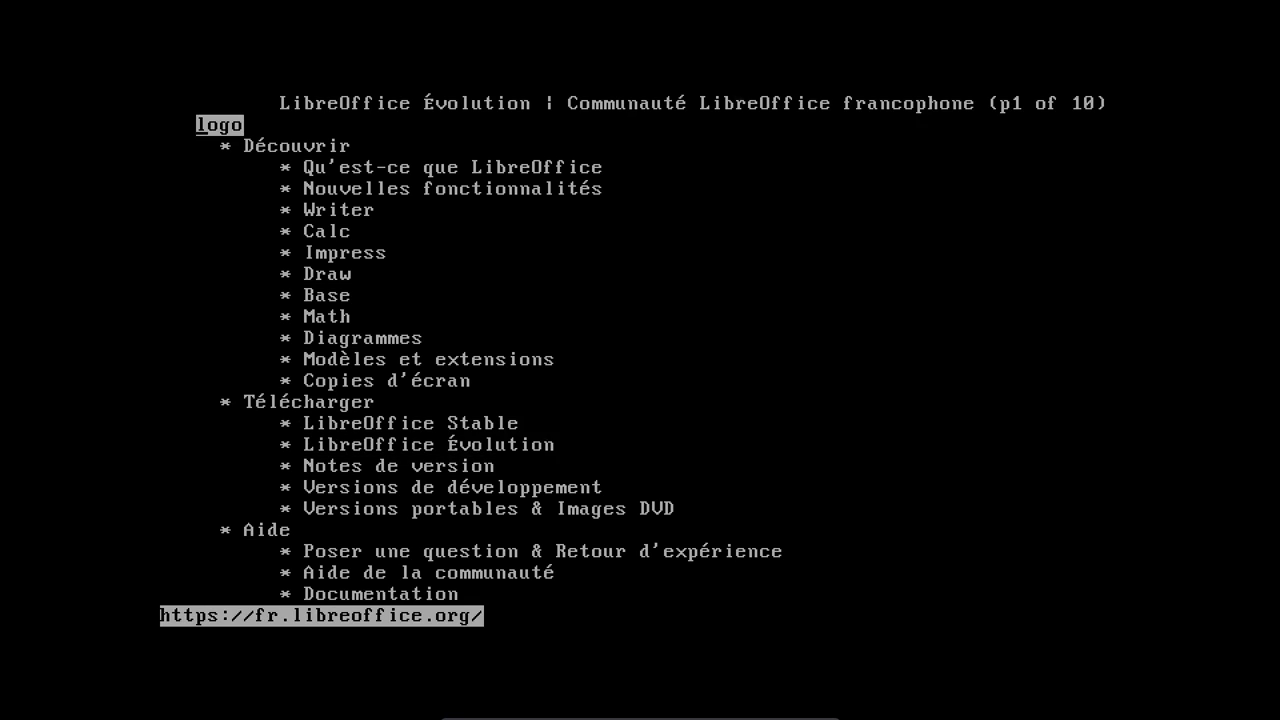
key(Down)
key(Down)
key(Down)
key(Down)
key(Down)
key(Down)
key(Down)
key(Down)
key(Down)
key(Down)
key(Down)
key(Down)
key(Down)
key(Down)
key(Down)
key(Down)
key(Down)
key(Down)
key(Down)
key(Down)
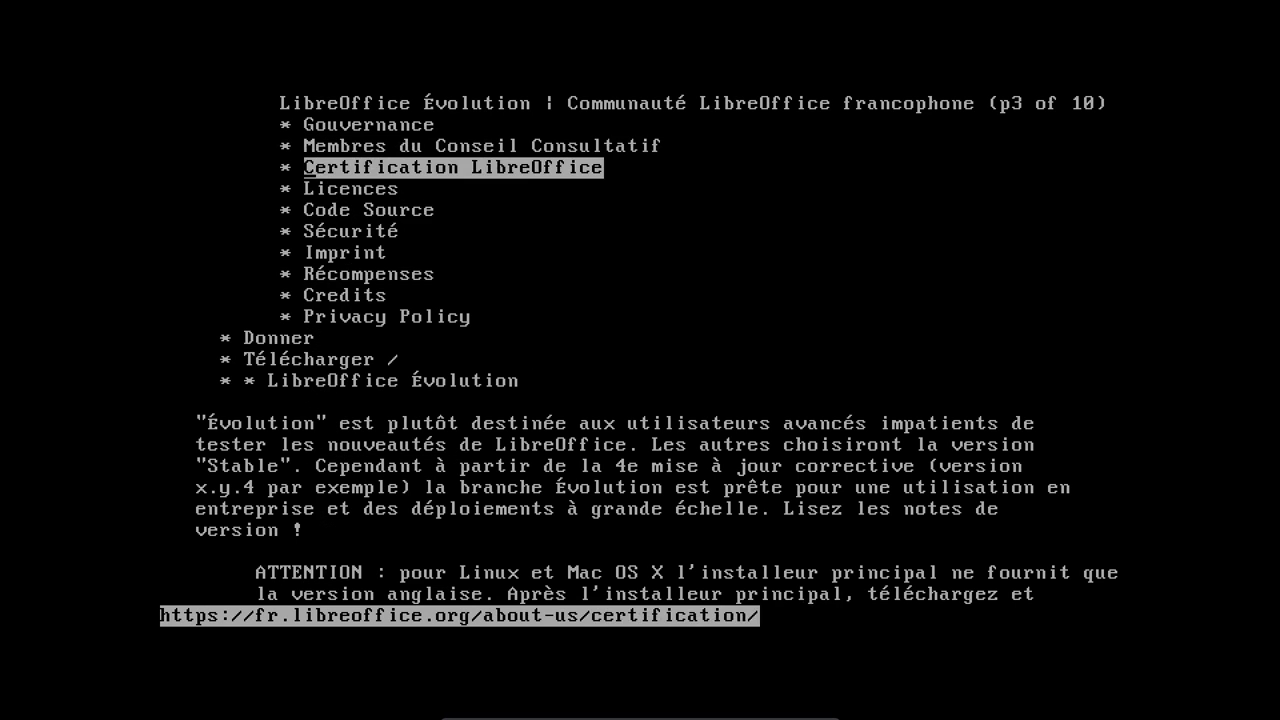
key(Down)
key(Down)
key(Down)
key(Down)
key(Down)
key(Down)
key(Down)
key(Down)
key(Down)
key(Down)
key(Down)
key(Down)
key(Down)
key(Down)
key(Down)
key(Down)
key(Down)
key(Down)
key(Down)
key(Down)
key(Up)
key(Up)
key(Up)
key(Up)
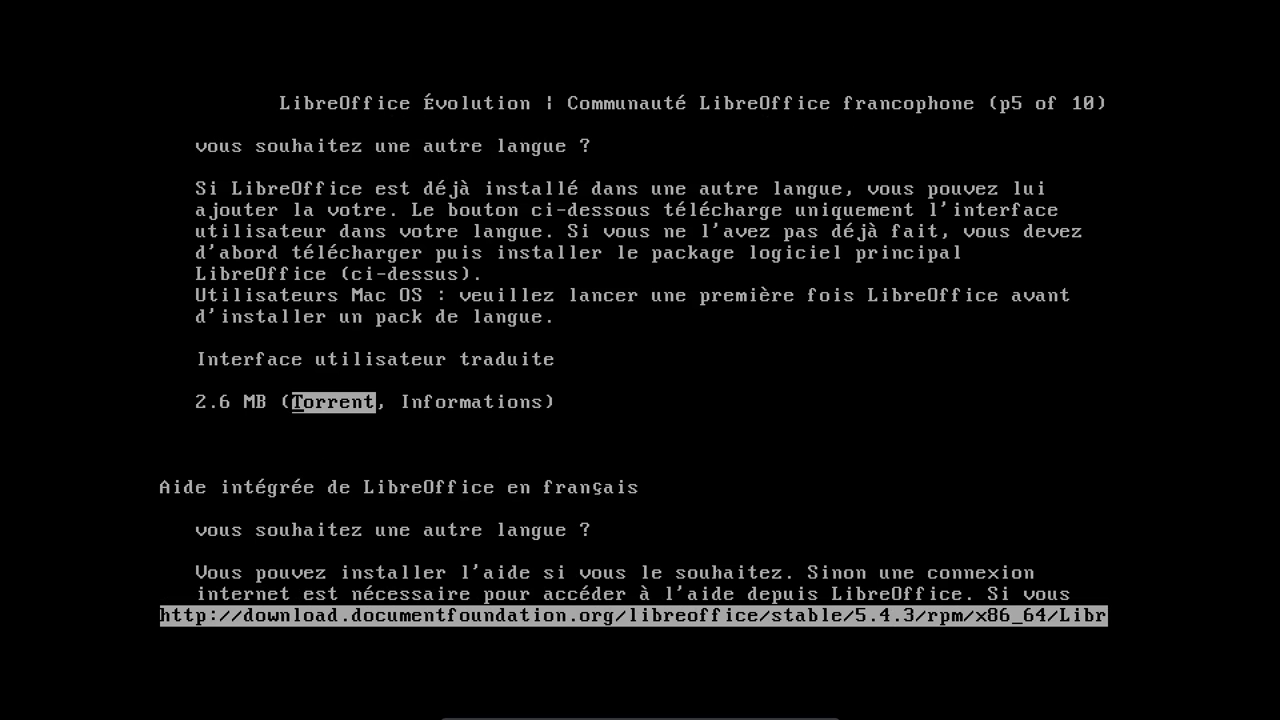
key(Up)
key(Up)
key(Up)
key(Up)
key(Up)
key(Up)
key(Up)
key(Up)
key(Up)
key(Up)
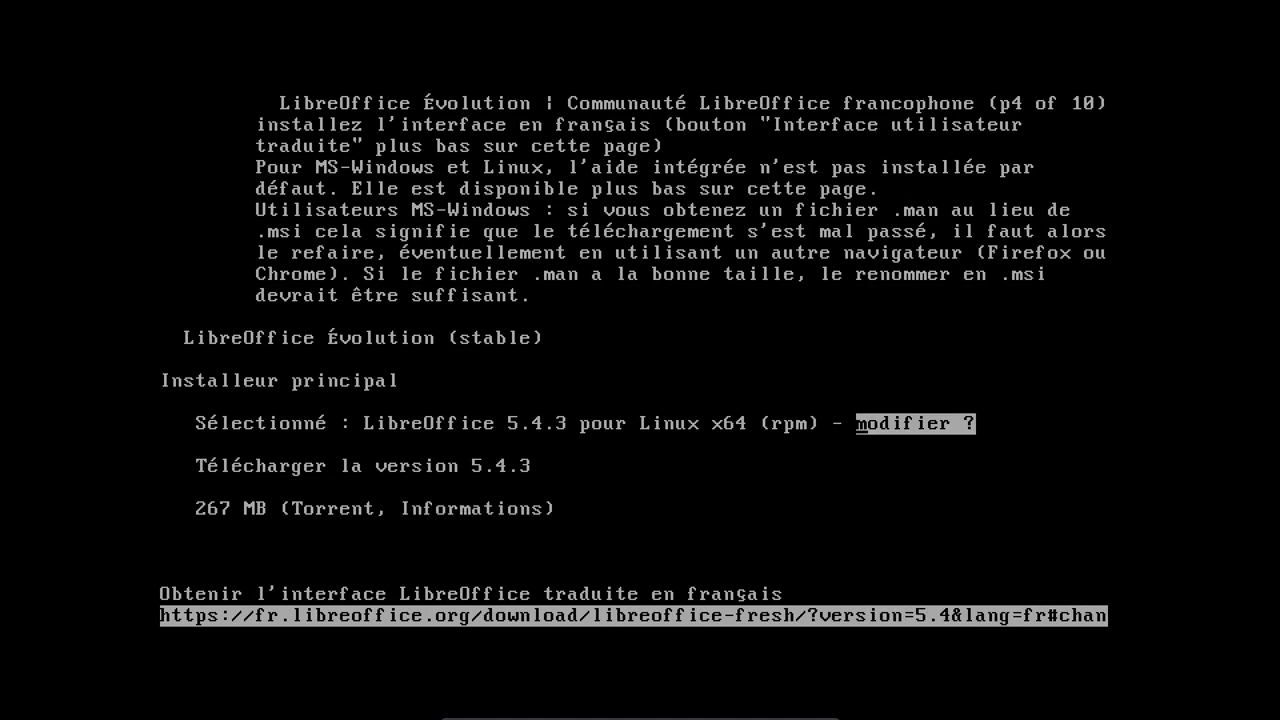
key(Down)
key(Down)
key(Down)
key(Return)
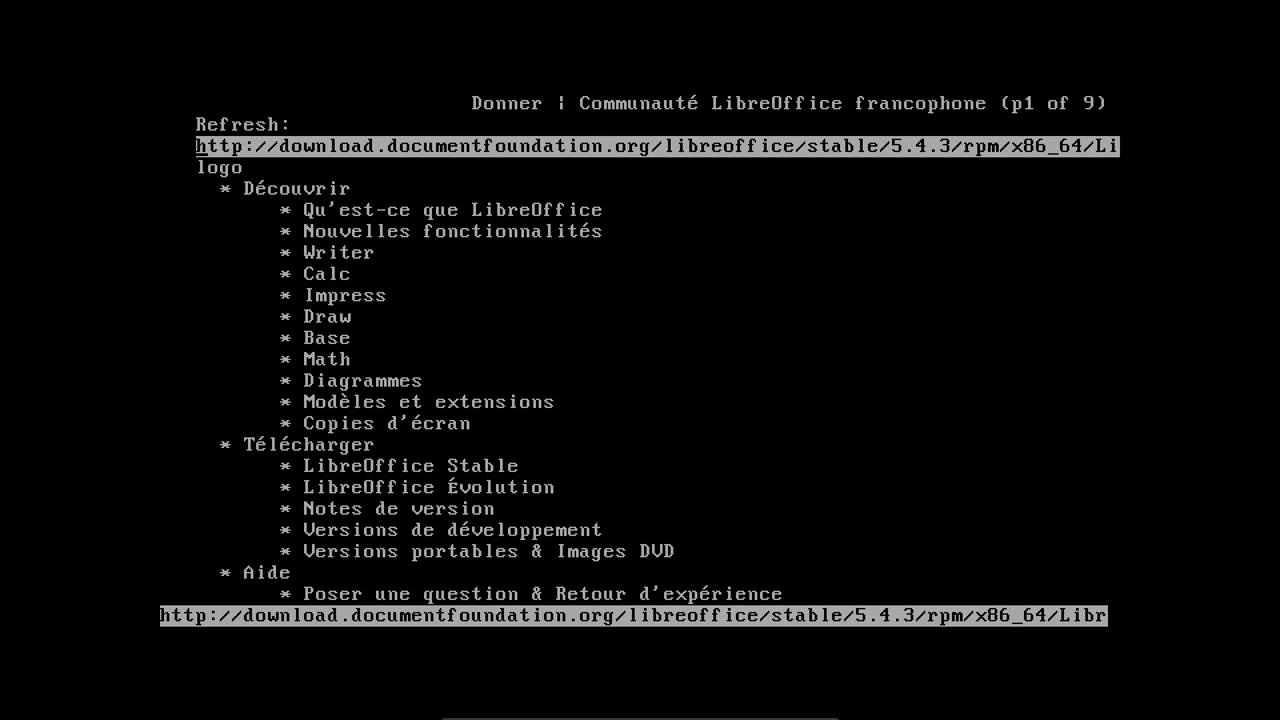
key(Return)
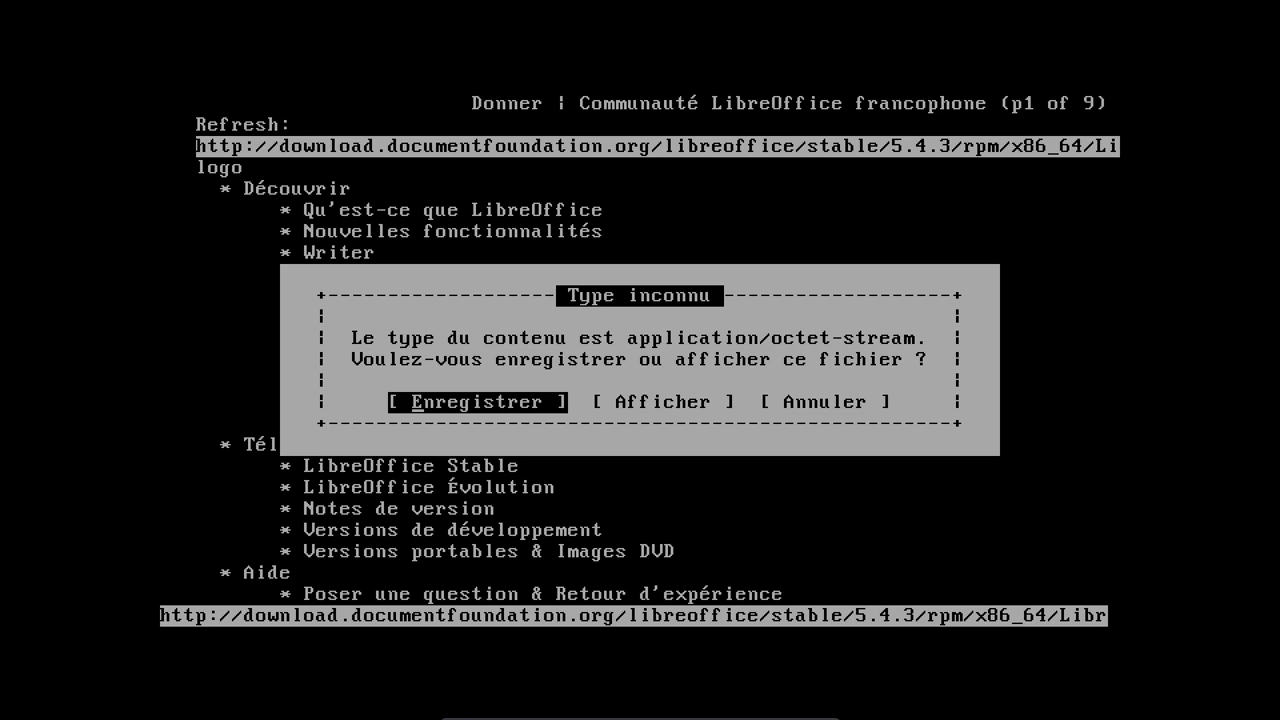
- Save the LibreOffice 5.4.3 rpm archive and let it download in the background
key(Return)
key(Return)
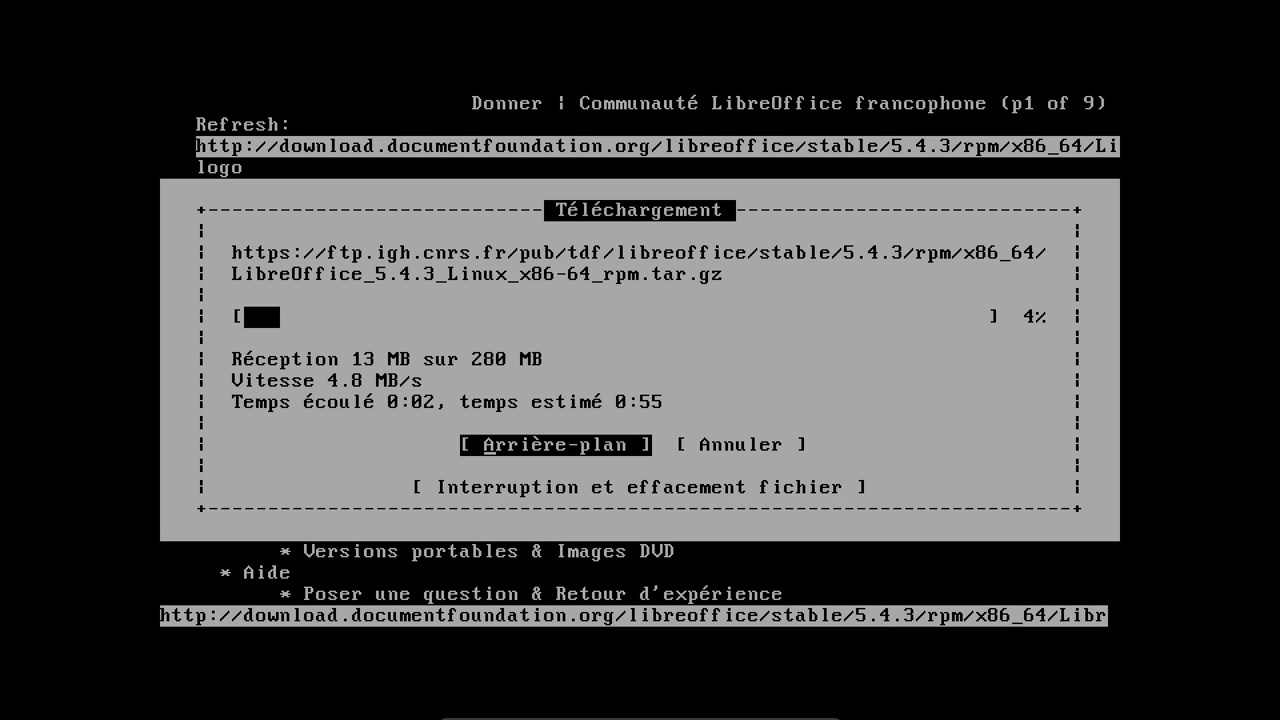
key(Return)
key(Down)
key(Down)
key(Down)
key(Down)
key(Down)
key(Down)
key(Down)
key(Down)
key(Down)
key(Down)
key(Down)
key(Down)
key(Down)
key(Down)
key(Down)
key(Down)
key(Down)
key(Down)
key(Down)
key(Down)
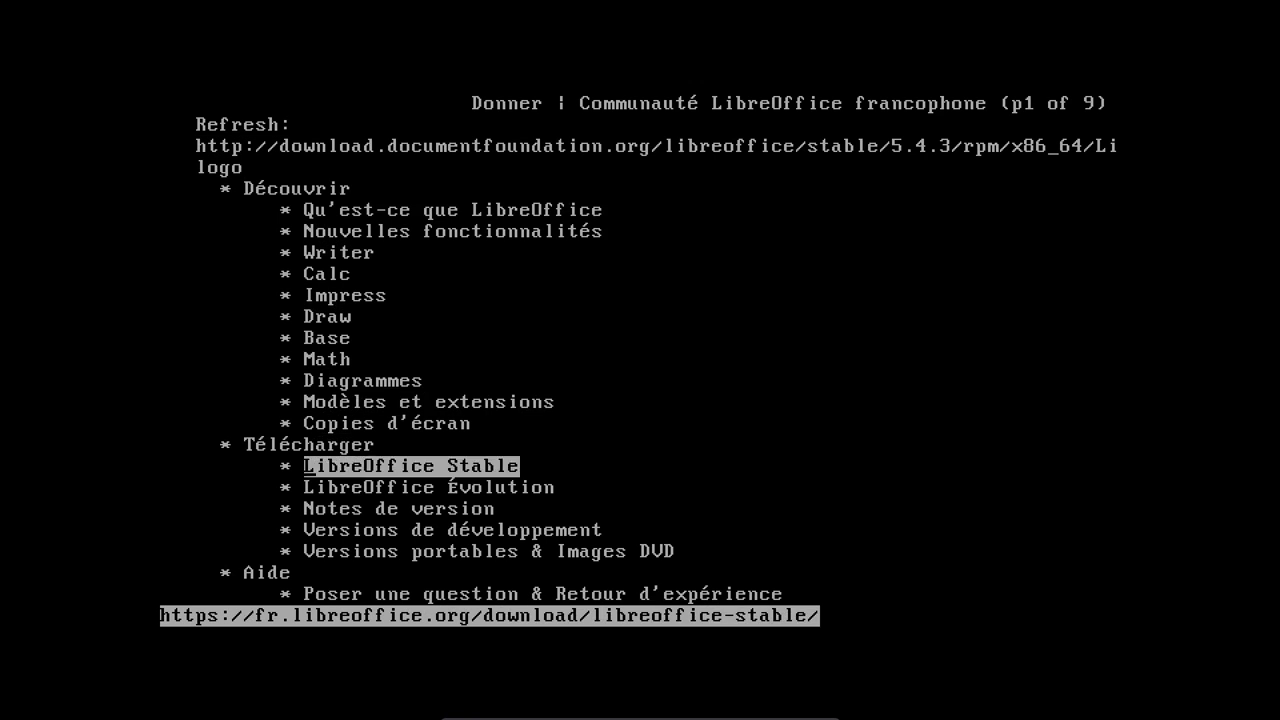
key(Down)
key(Down)
key(Down)
key(Down)
key(Down)
key(Down)
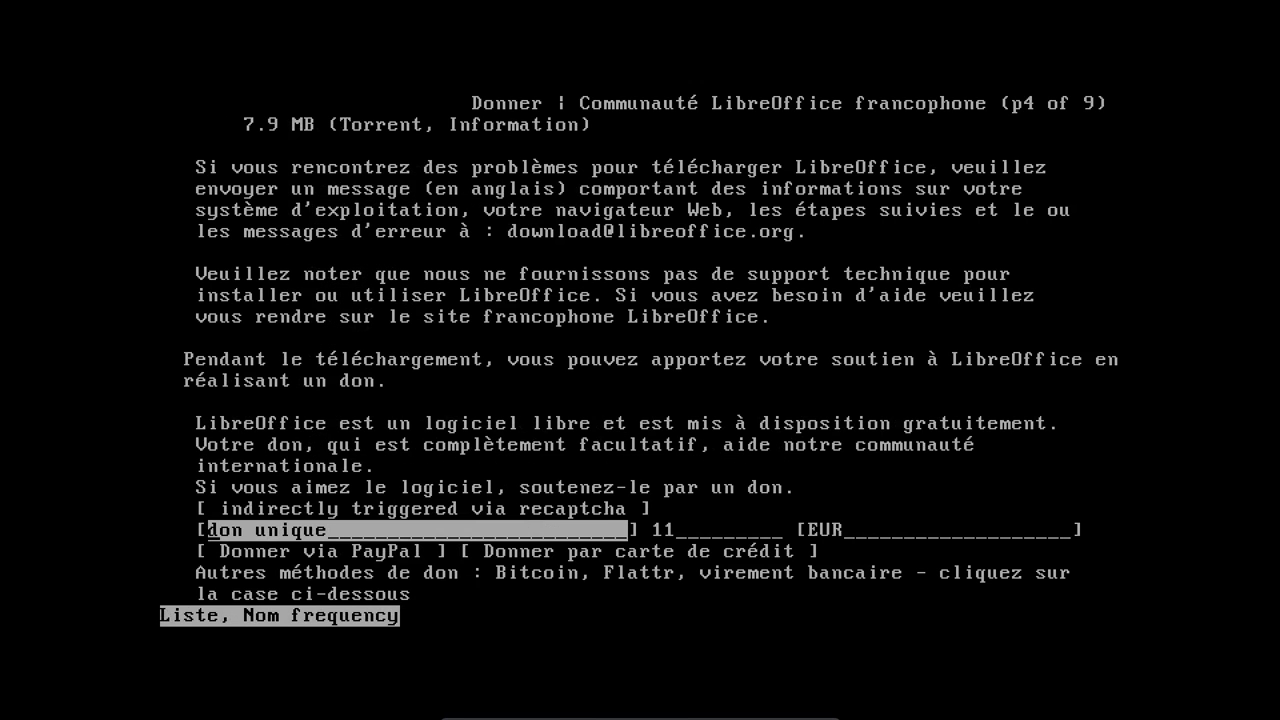
- Download the translated user interface langpack and save it under its default name
key(Up)
key(Up)
key(Up)
key(Up)
key(Up)
key(Up)
key(Up)
key(Up)
key(Up)
key(Up)
key(Up)
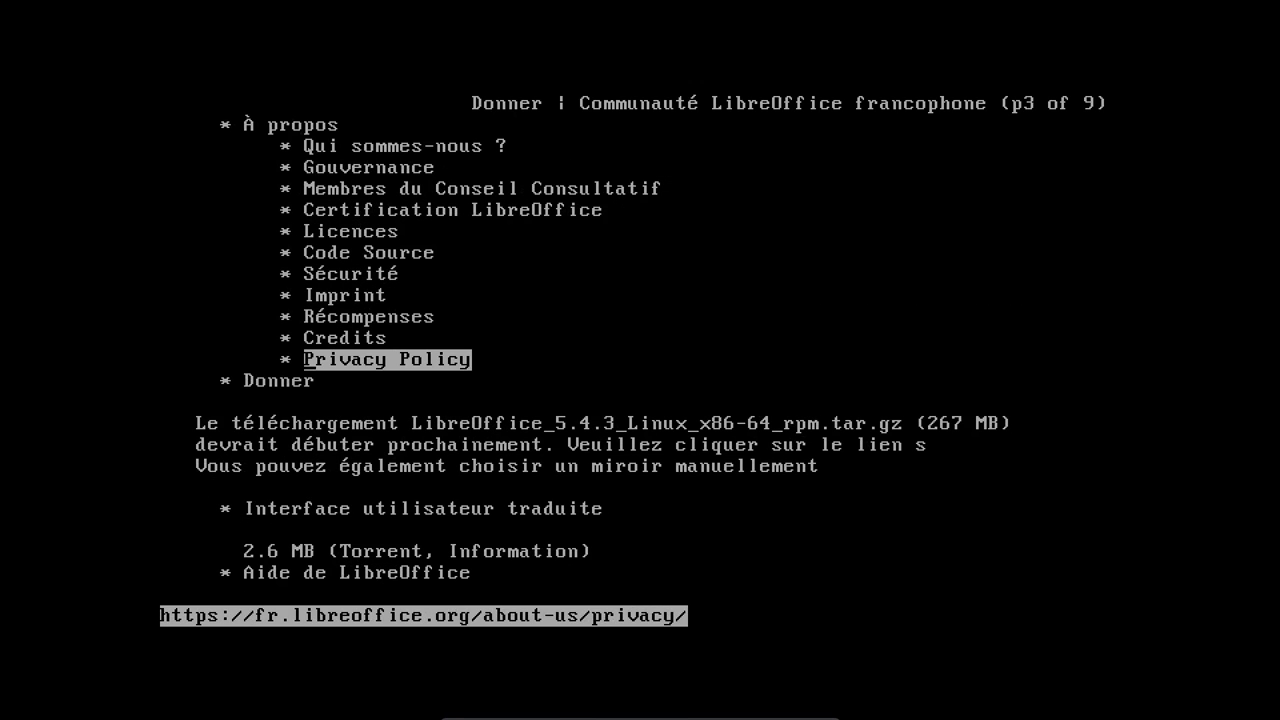
key(Down)
key(Down)
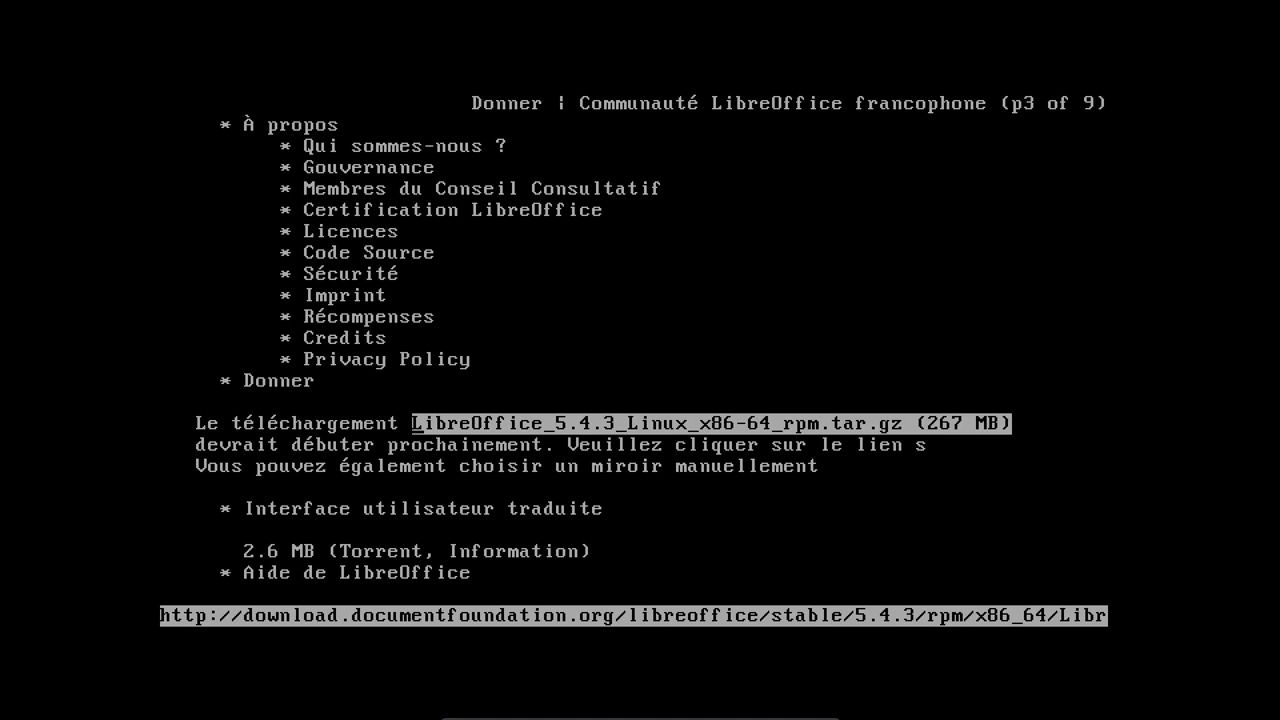
key(Down)
key(Down)
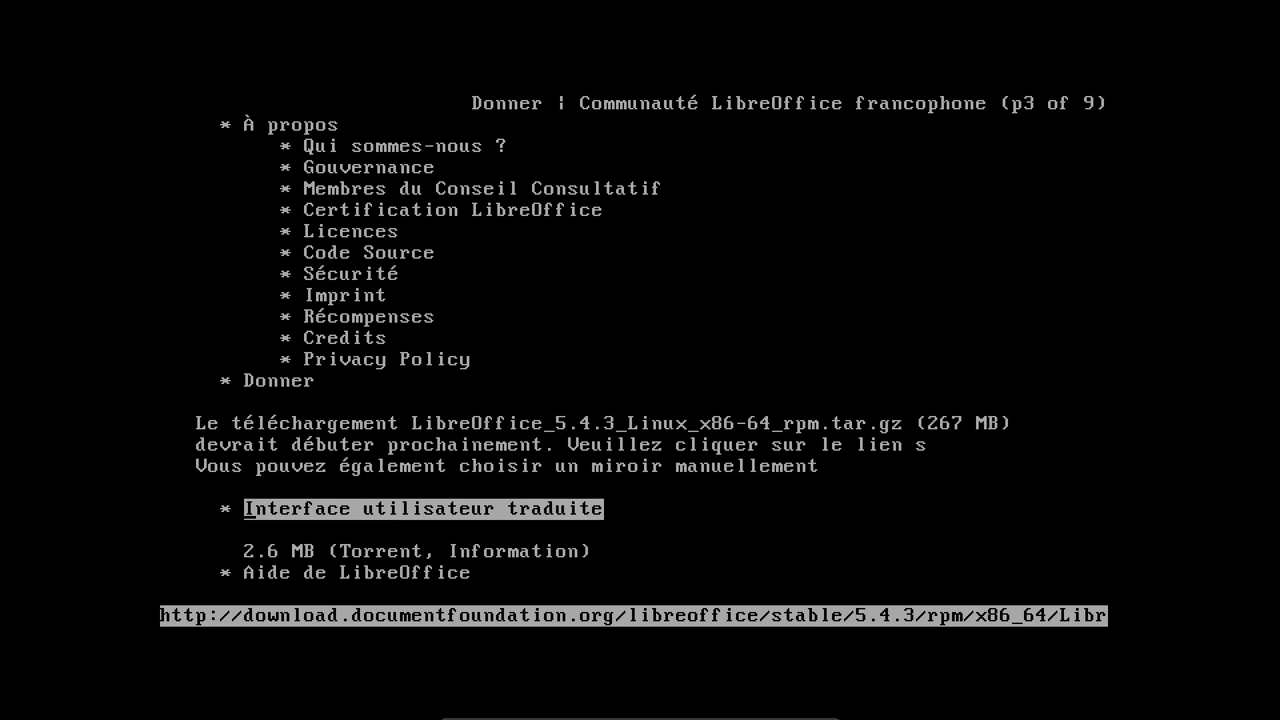
key(Return)
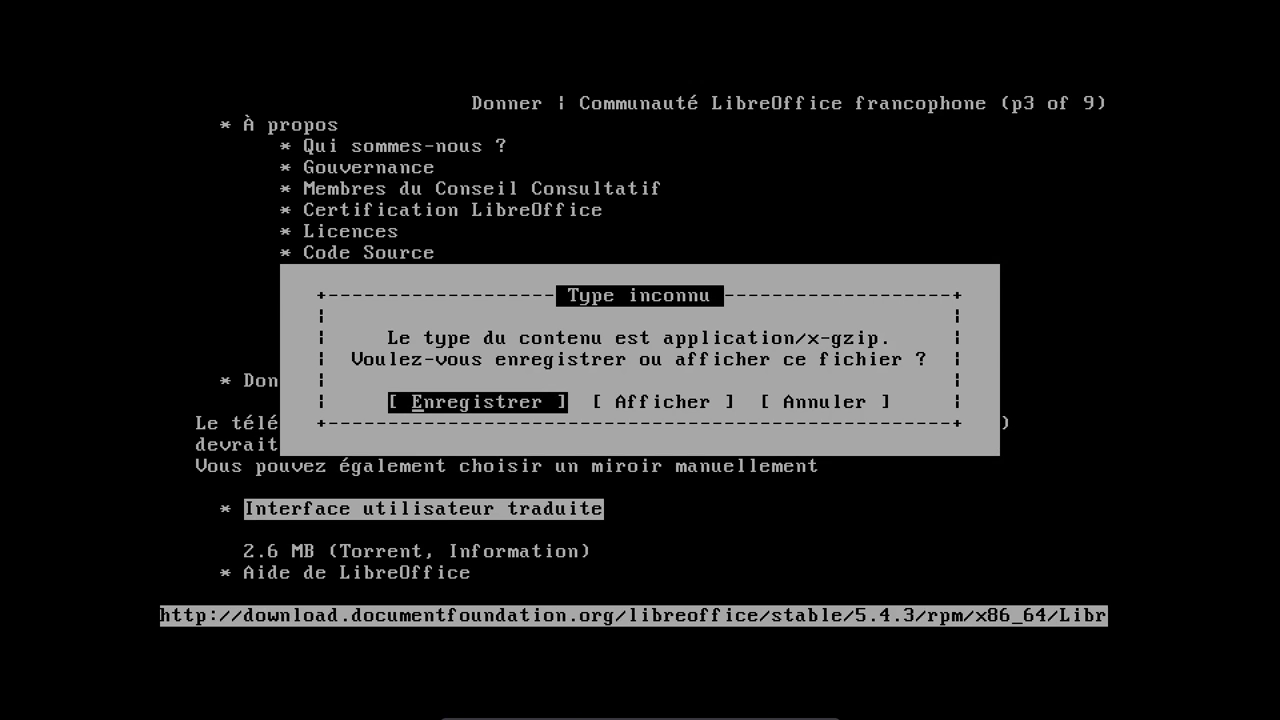
key(Return)
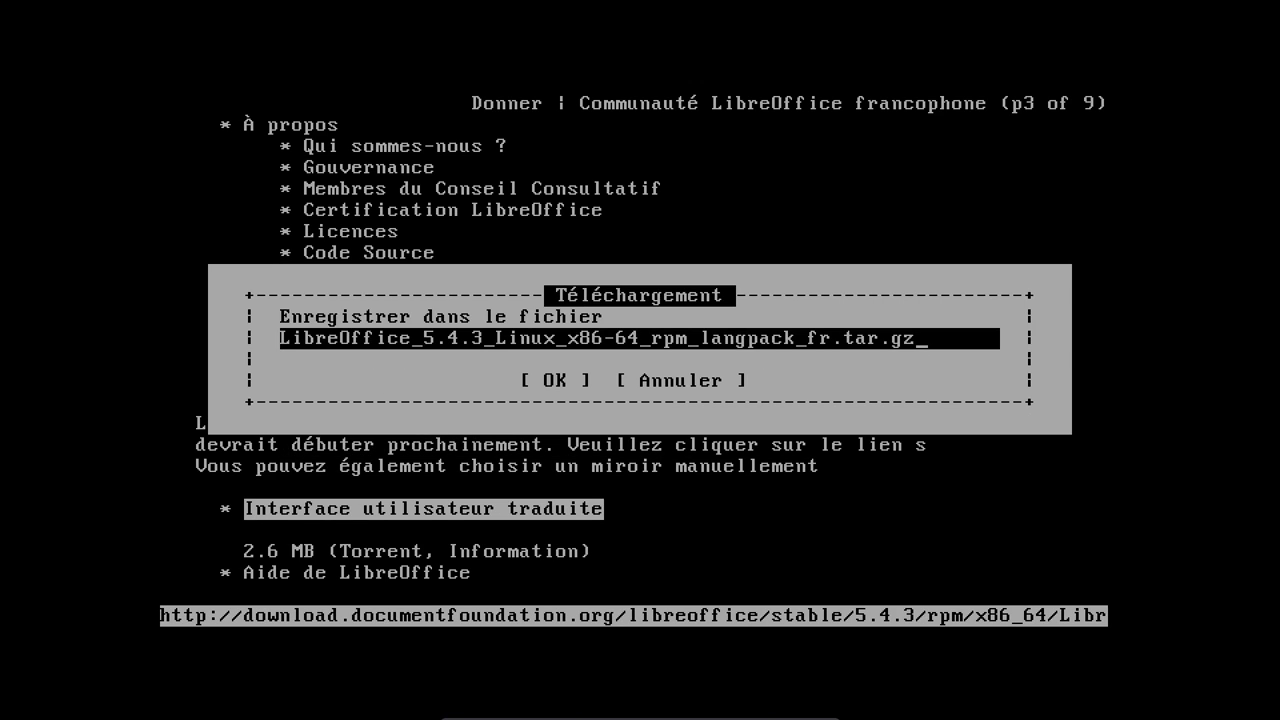
key(Return)
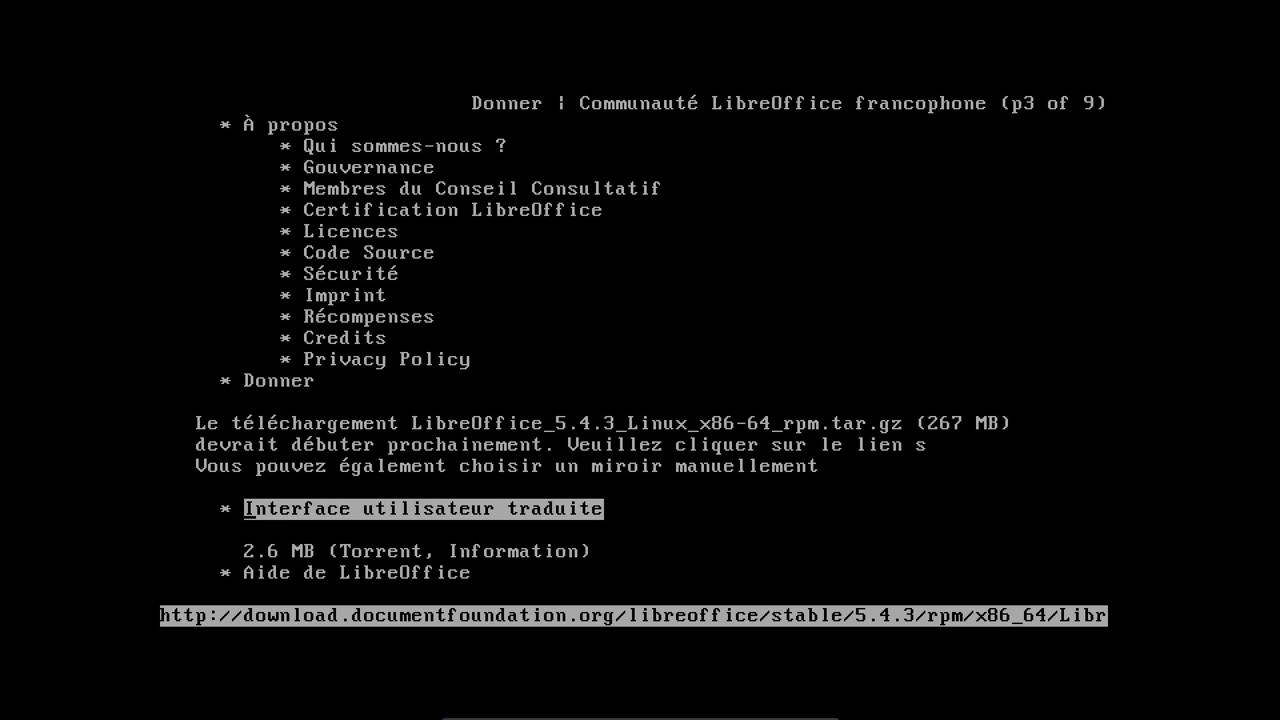
- Check the main package download's progress in the Téléchargements list
key(Escape)
key(Right)
key(Right)
key(Right)
key(Return)
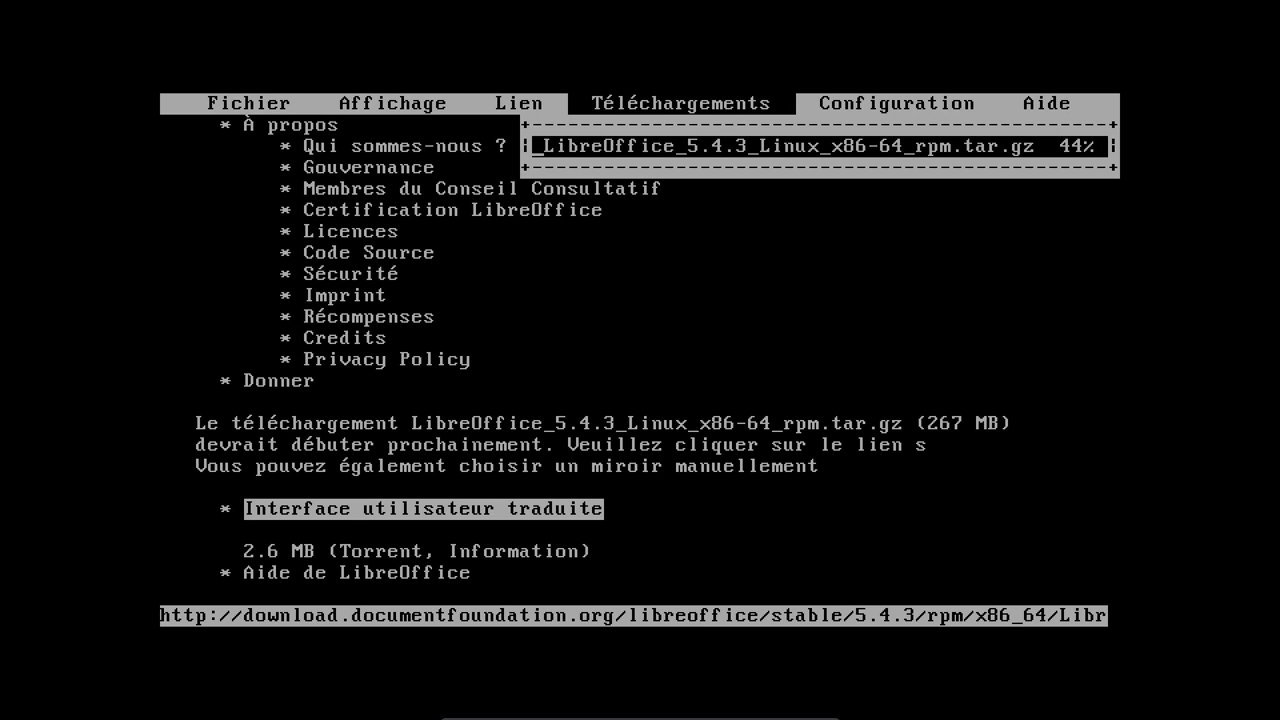
key(Return)
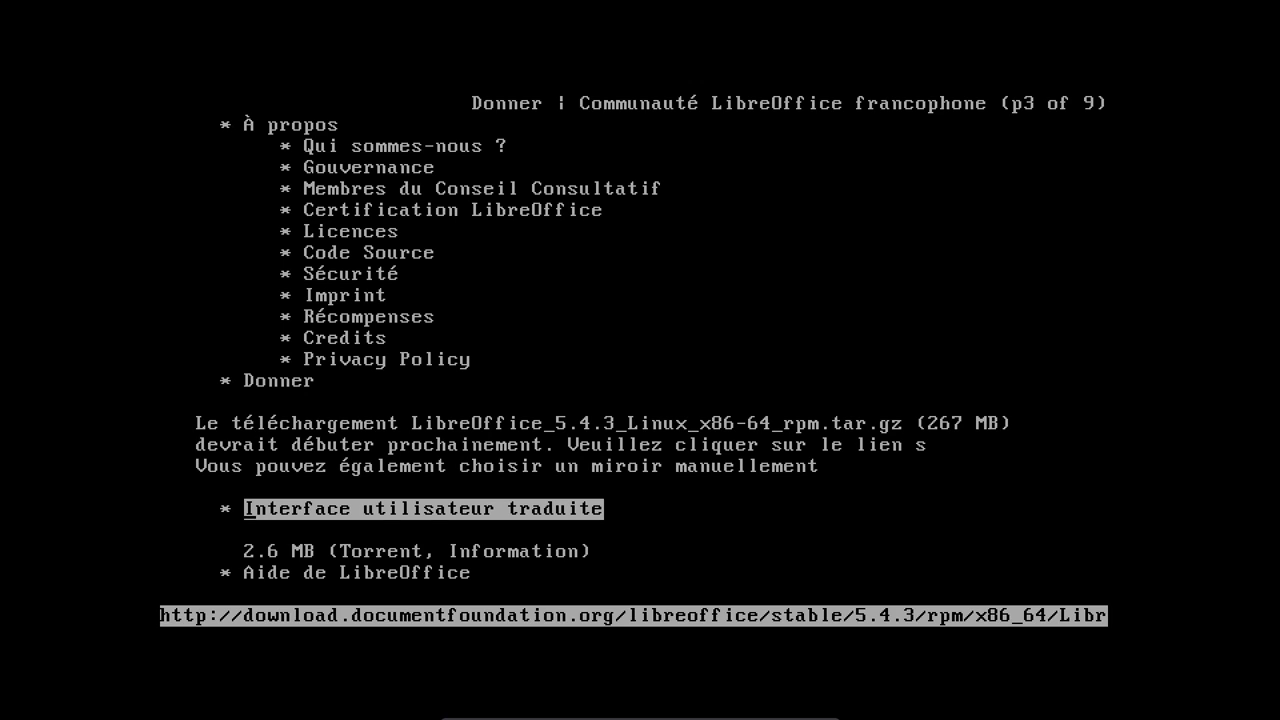
- Quit Links and list the downloaded files with ls
key(Escape)
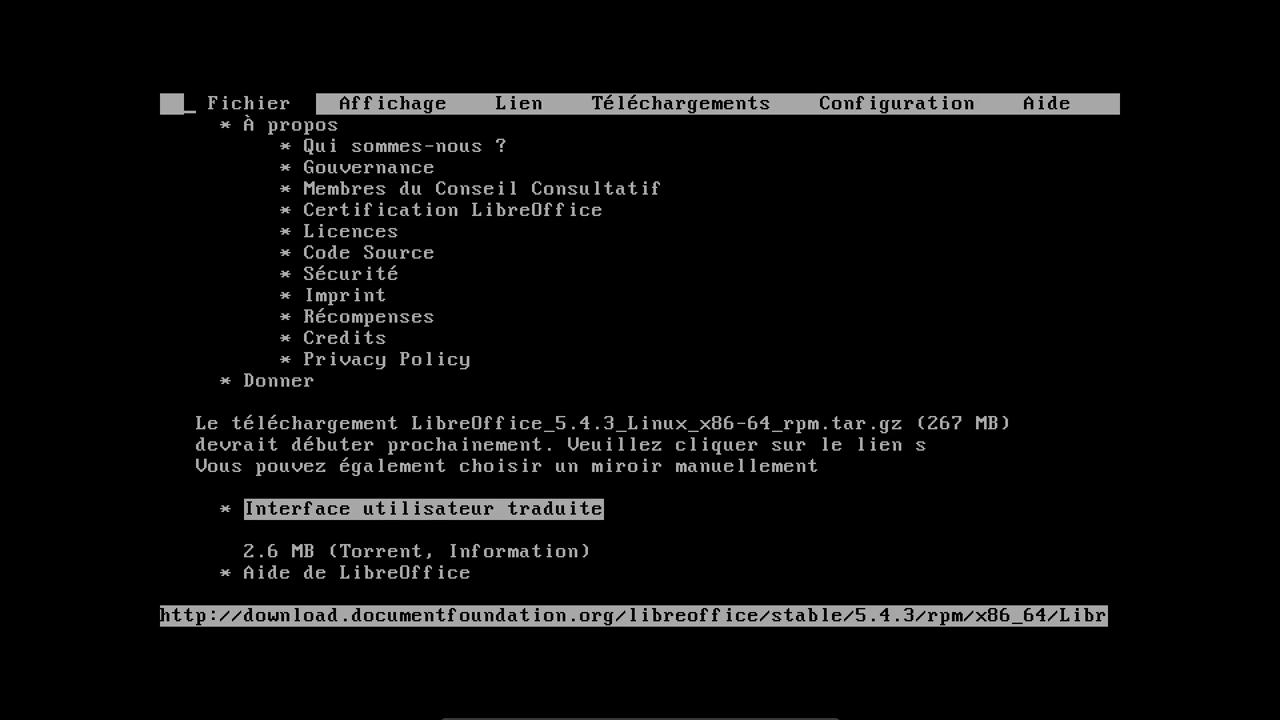
key(Escape)
key(F10)
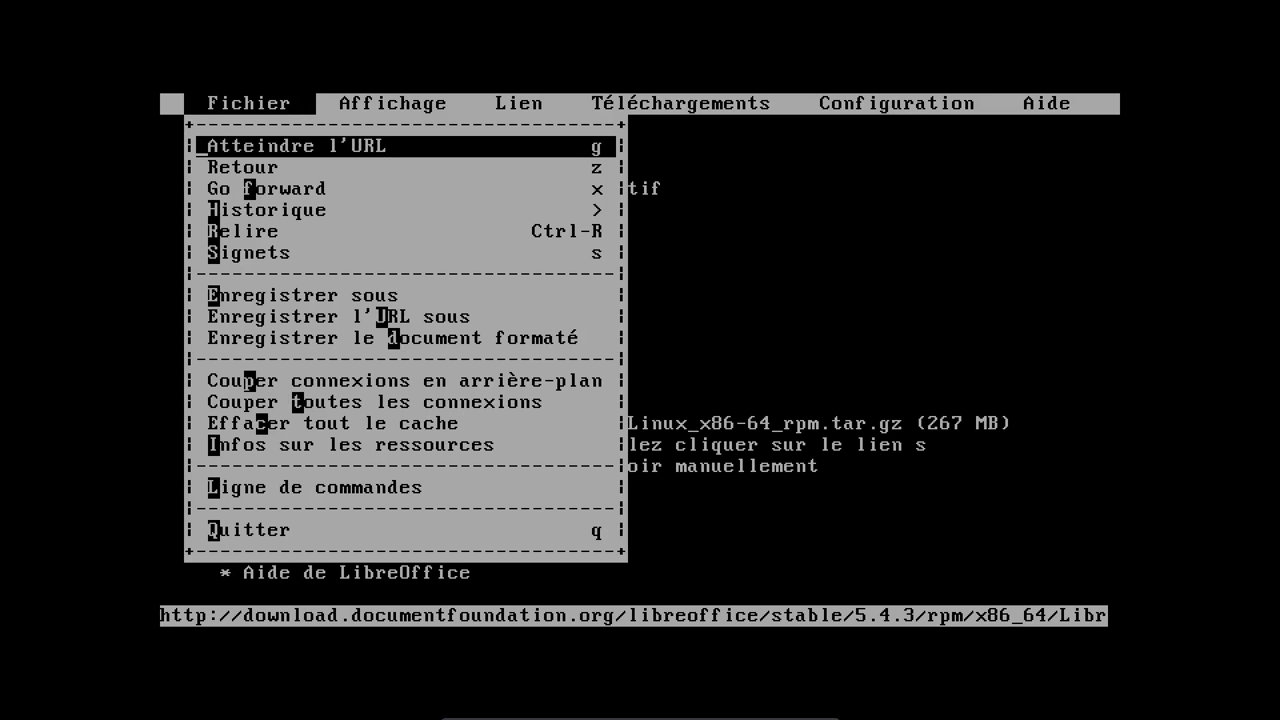
key(q)
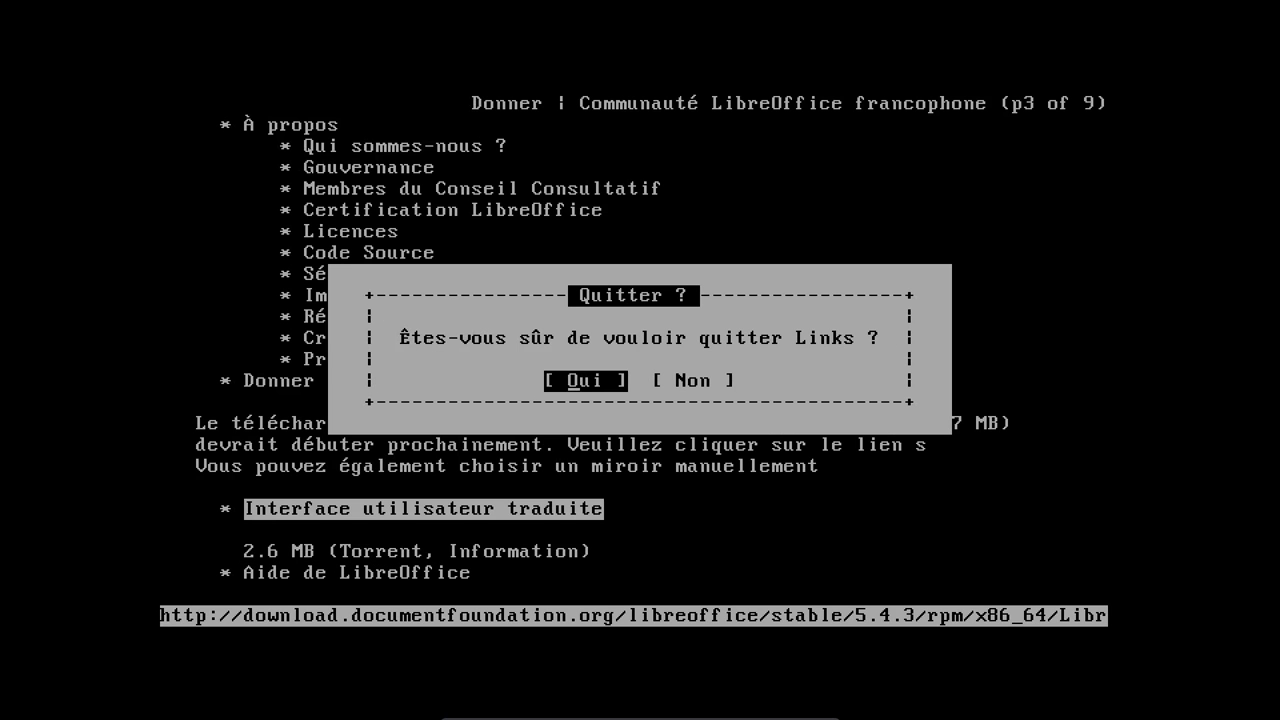
key(Return)
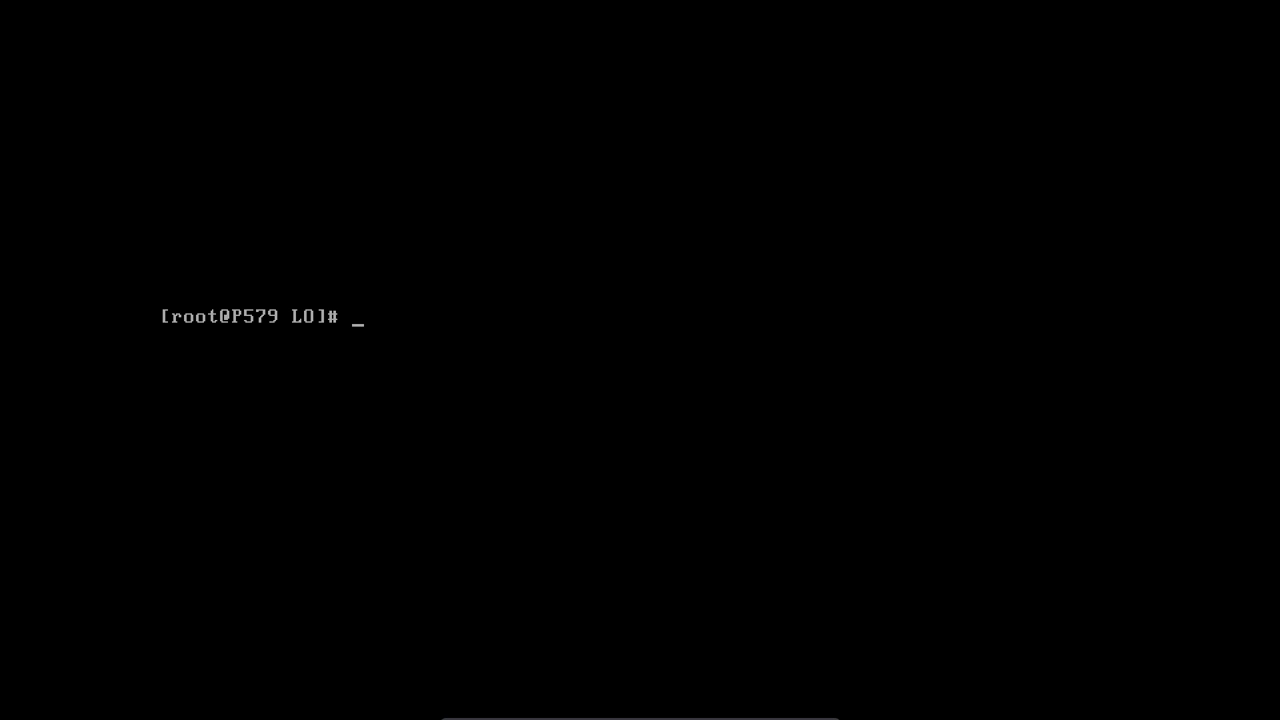
text(ls)
key(Return)
- Extract the main LibreOffice 5.4.3 rpm archive with tar xvf
text(tar -)
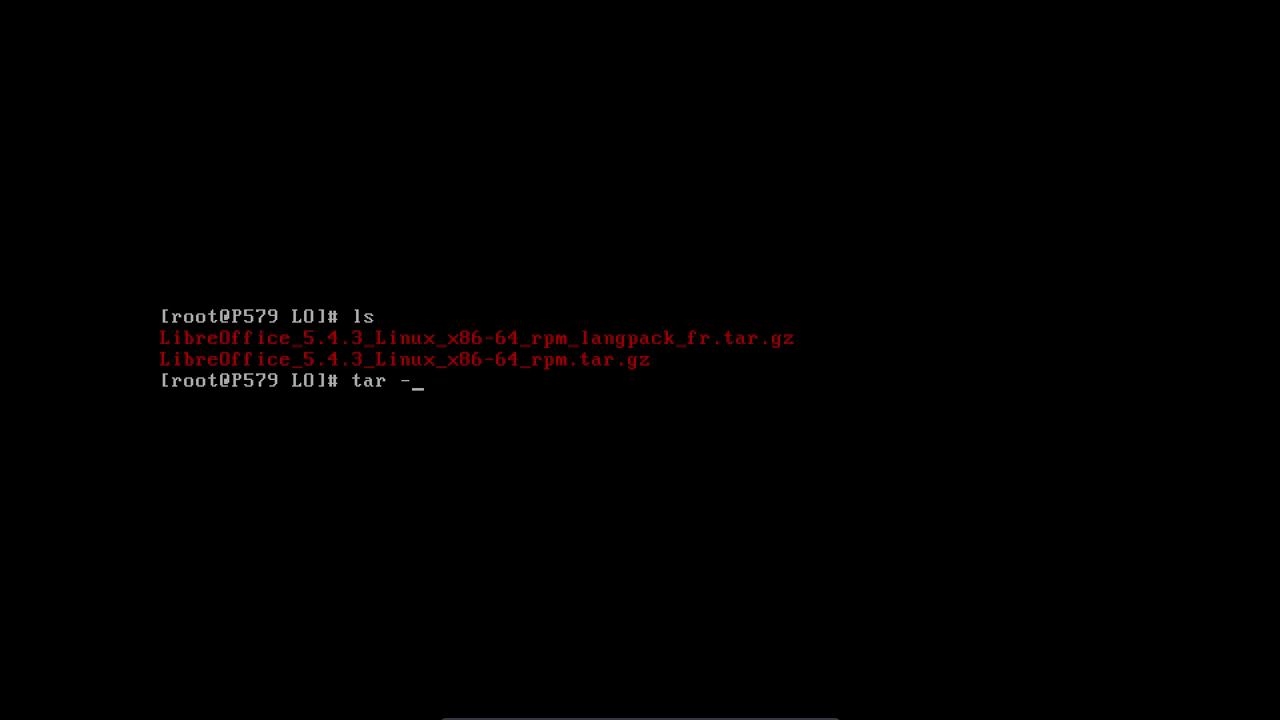
text(xvf Li)
key(Tab)
text(.)
key(Tab)
key(Return)
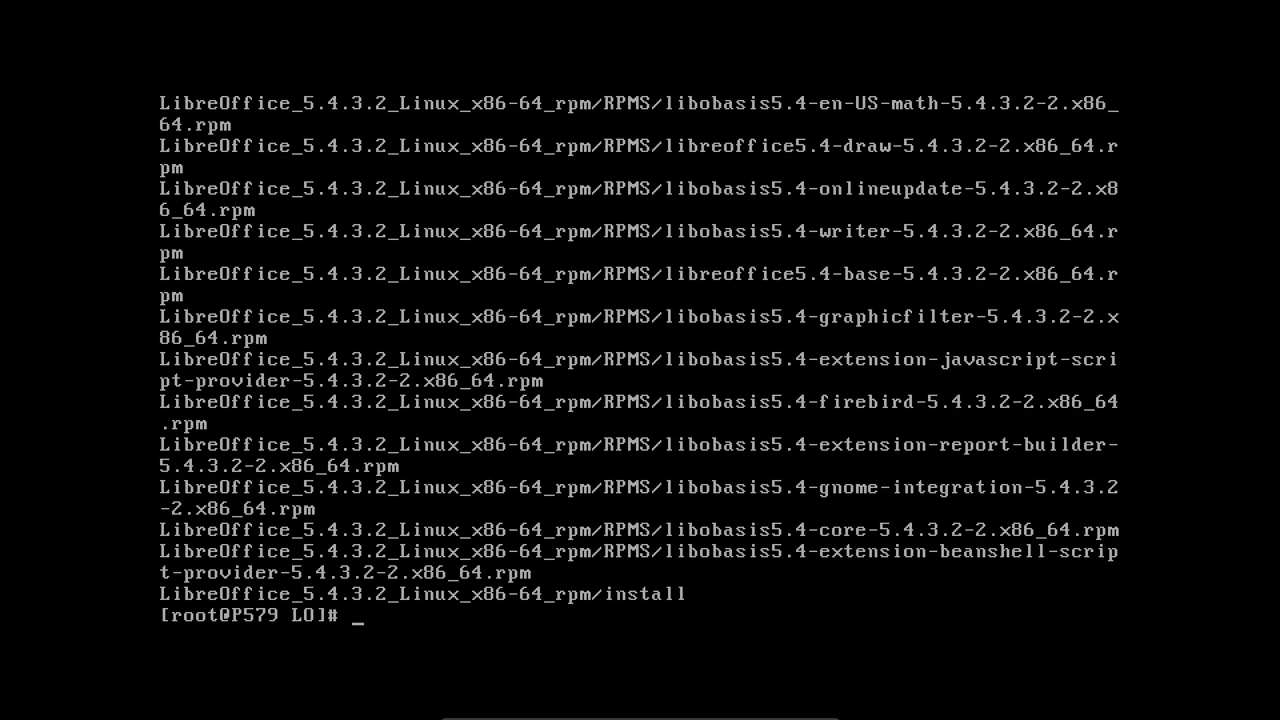
- Extract the French langpack archive with tar xvf and clear the screen
key(Up)
key(BackSpace)
key(BackSpace)
key(BackSpace)
key(BackSpace)
key(BackSpace)
key(BackSpace)
key(BackSpace)
key(BackSpace)
key(BackSpace)
key(BackSpace)
key(BackSpace)
key(BackSpace)
key(BackSpace)
key(BackSpace)
key(BackSpace)
key(BackSpace)
key(Tab)
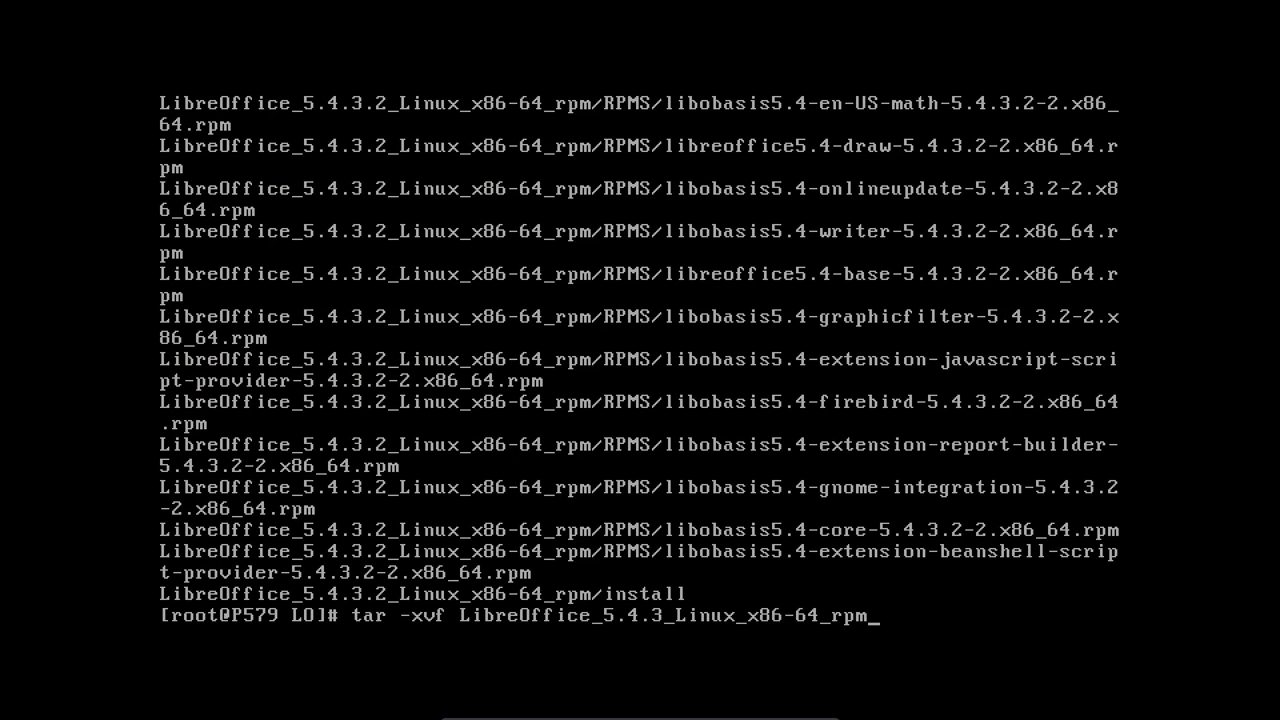
text(_l)
key(Tab)
key(Return)
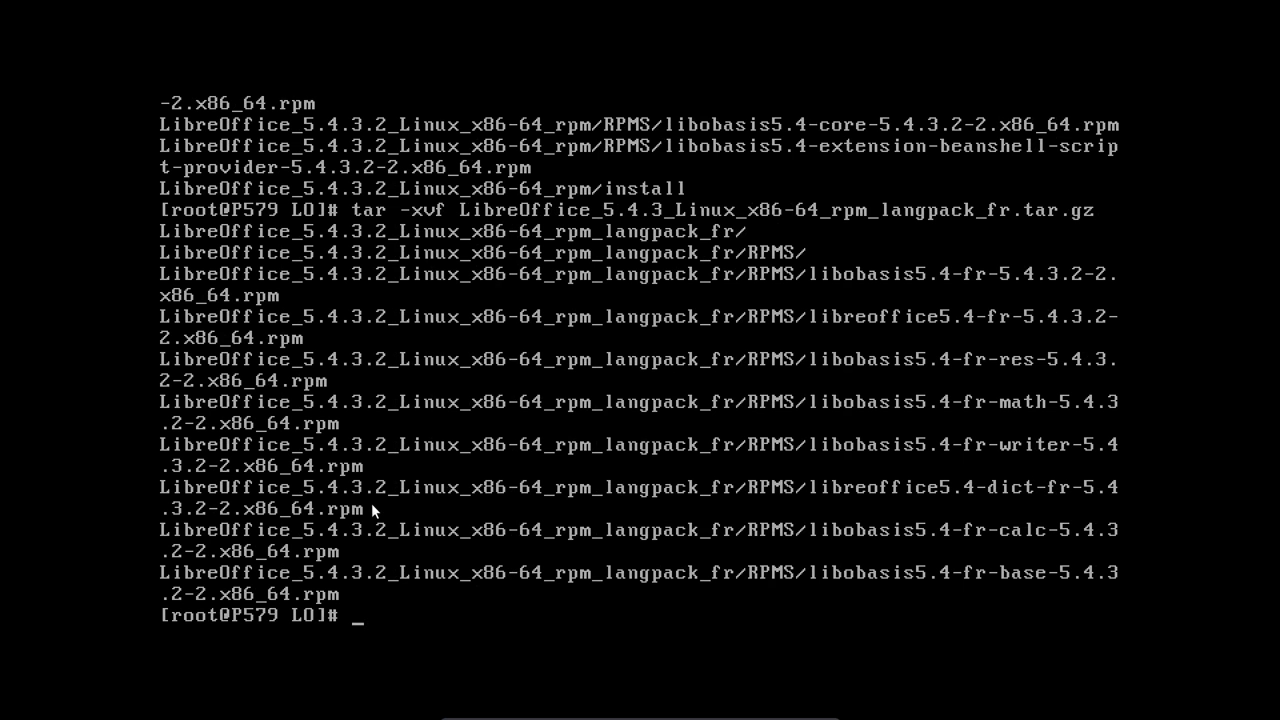
text(clear)
key(Return)
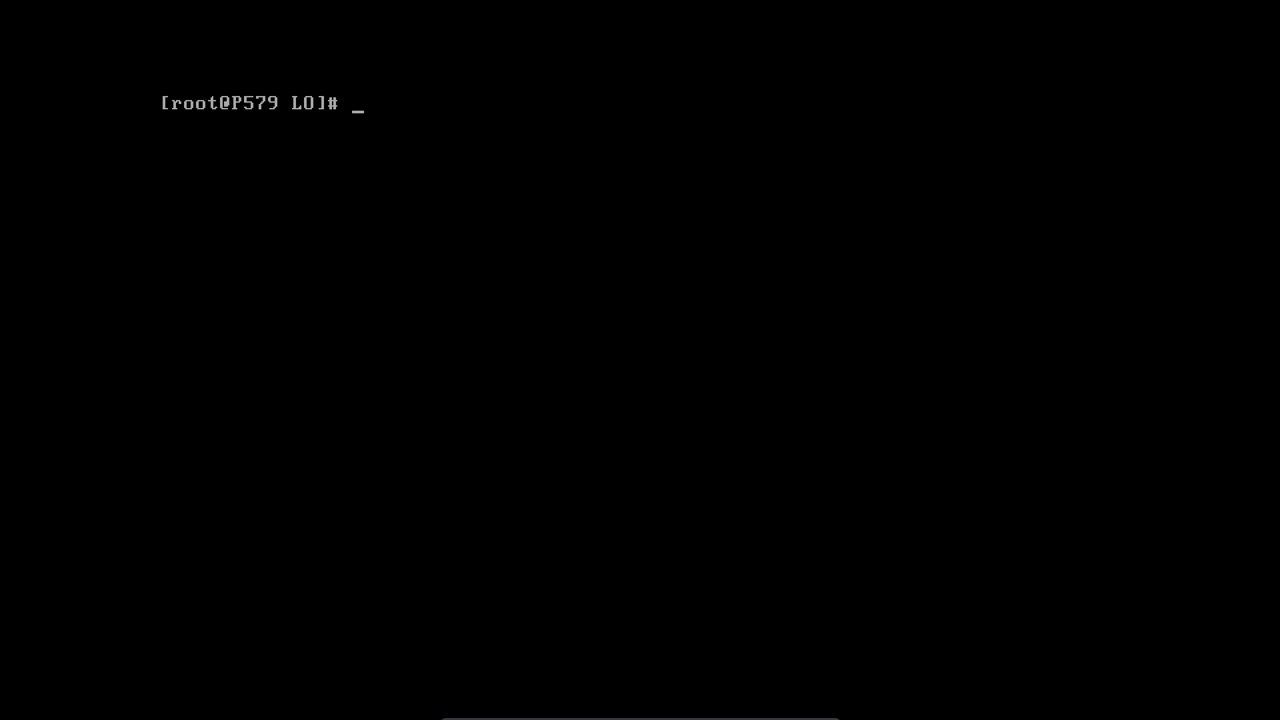
- Check the current default boot target with systemctl get-default
text(systemc-)
key(BackSpace)
key(BackSpace)
text(ctl get-default)
key(Return)
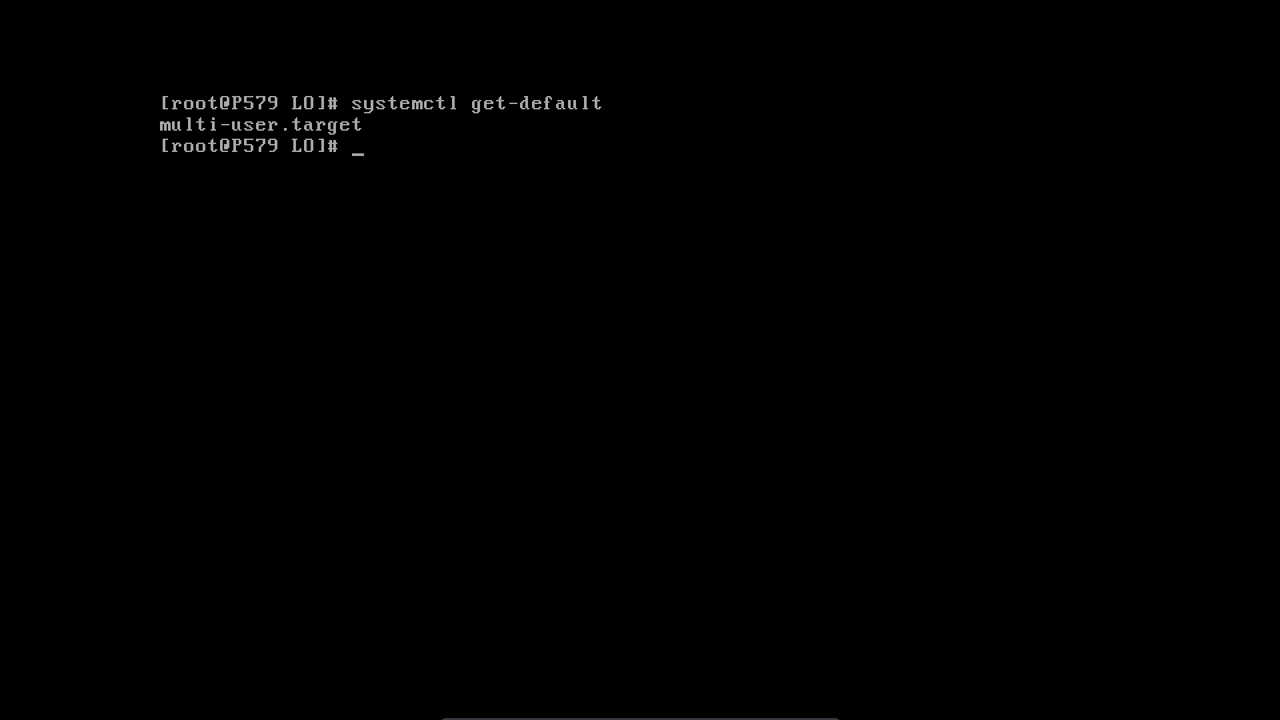
- Set graphical.target as the default with systemctl set-default and verify with get-default
text(systemctl set-)
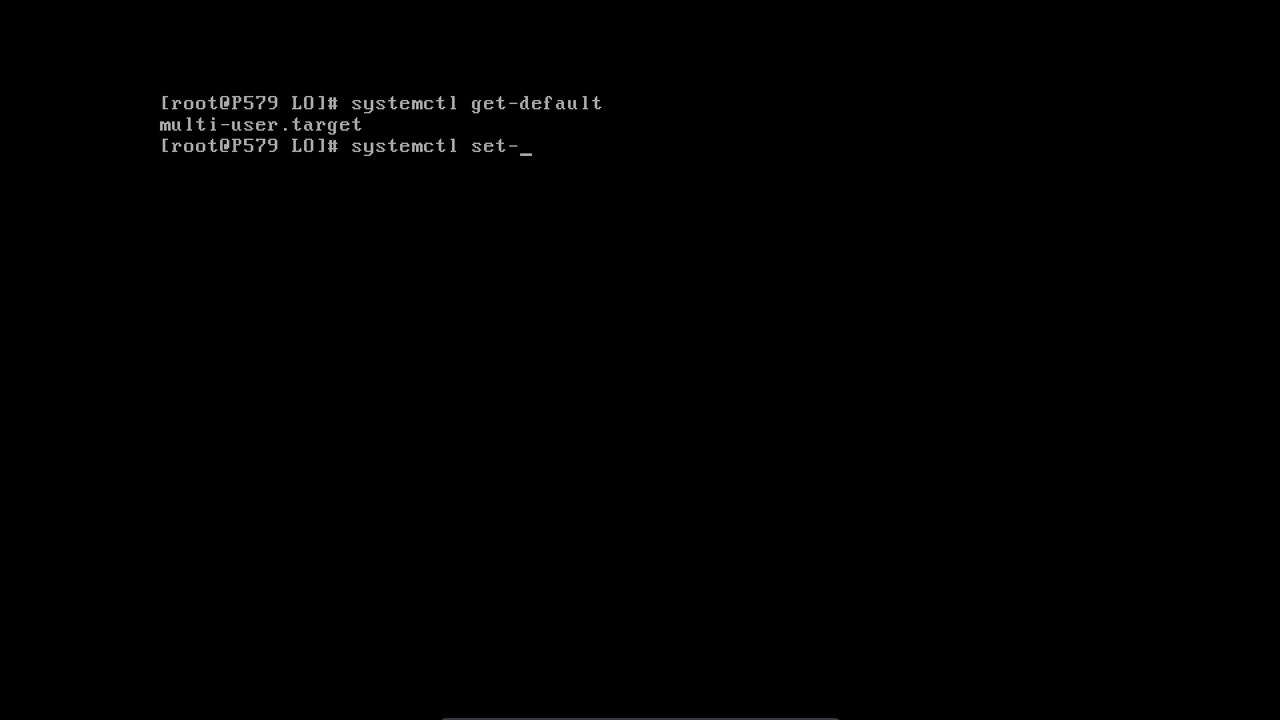
text(default L)
key(Tab)
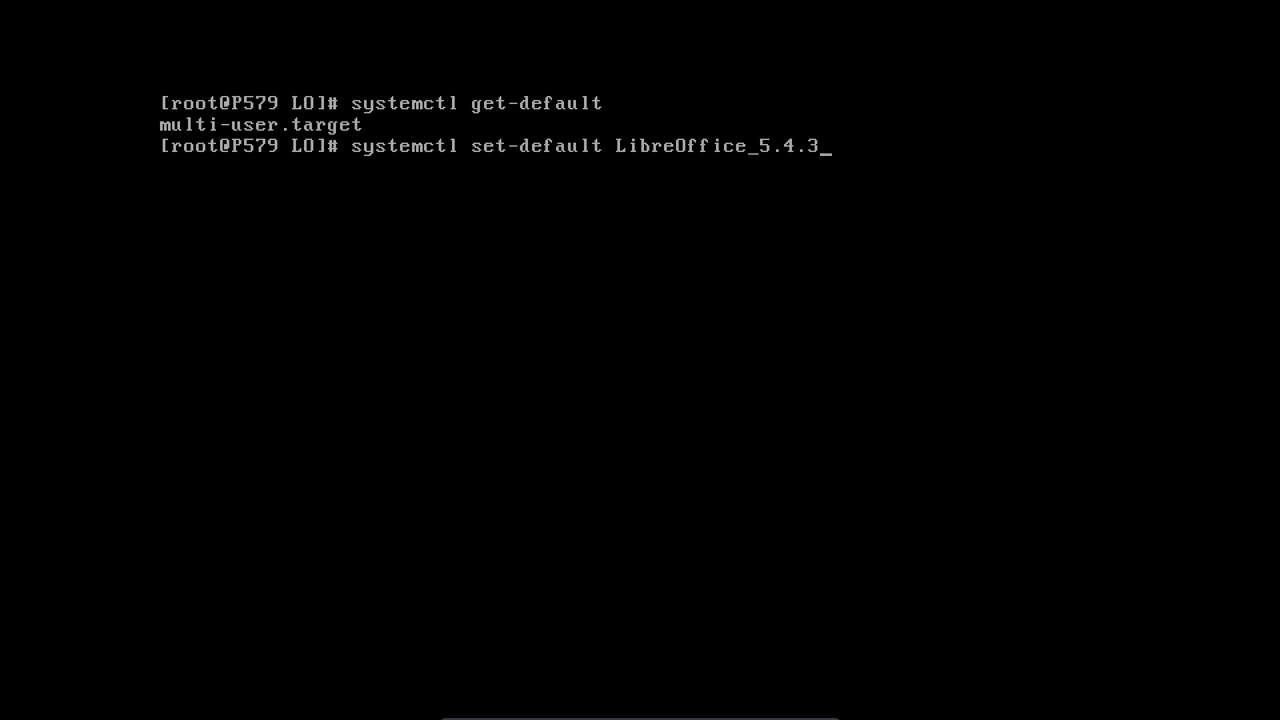
key(BackSpace)
key(BackSpace)
key(BackSpace)
key(BackSpace)
key(BackSpace)
key(BackSpace)
key(BackSpace)
key(BackSpace)
key(BackSpace)
key(BackSpace)
key(BackSpace)
key(BackSpace)
key(BackSpace)
key(BackSpace)
key(BackSpace)
key(BackSpace)
key(BackSpace)
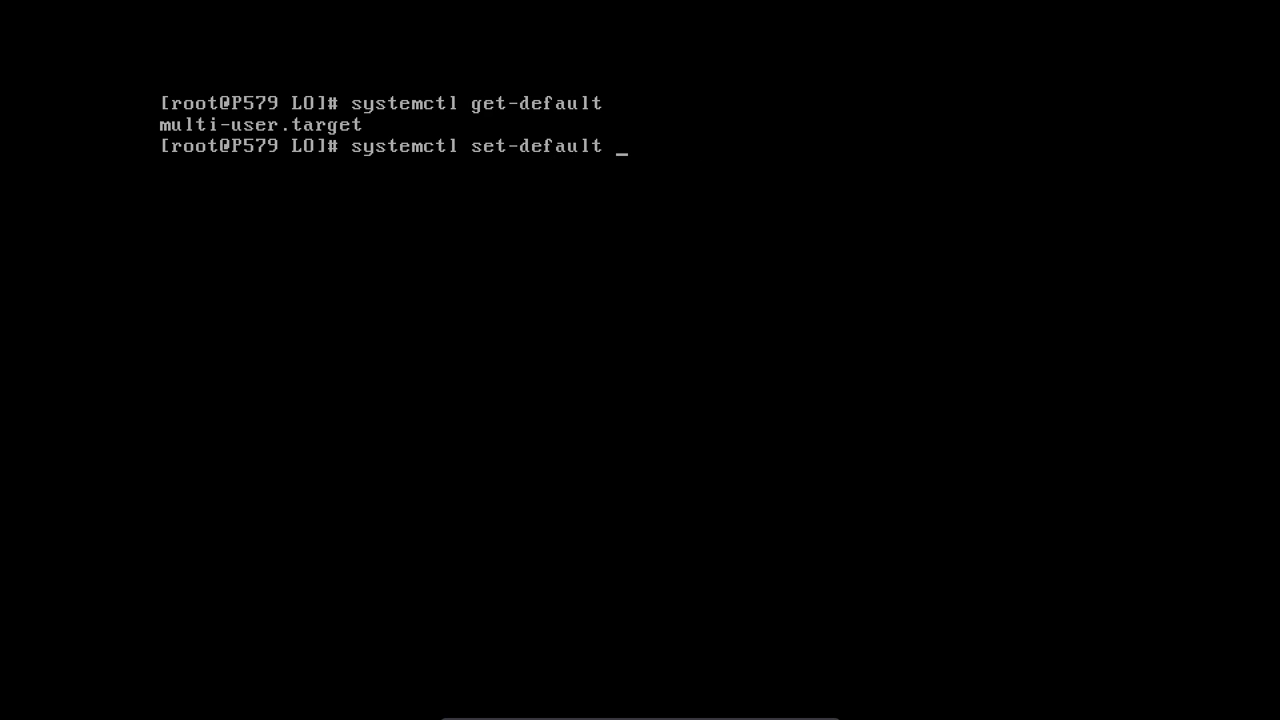
text(graphical.target)
key(Return)
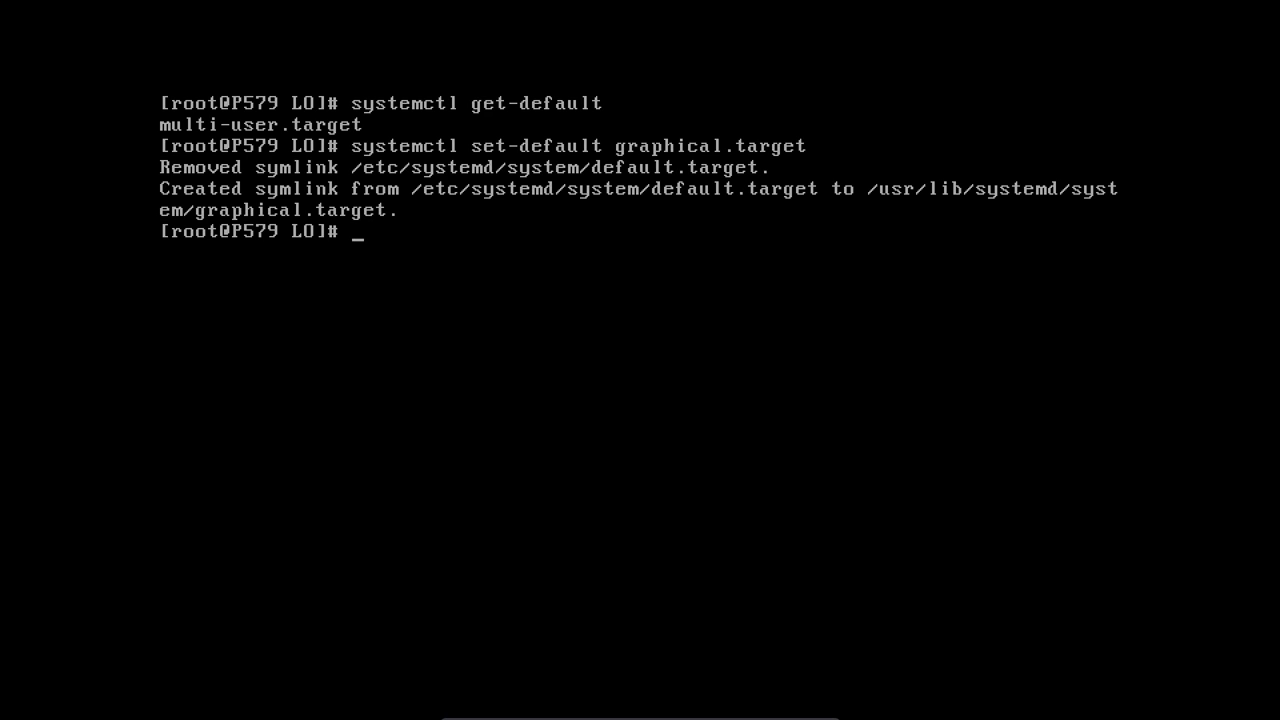
key(Up)
key(Up)
key(Return)
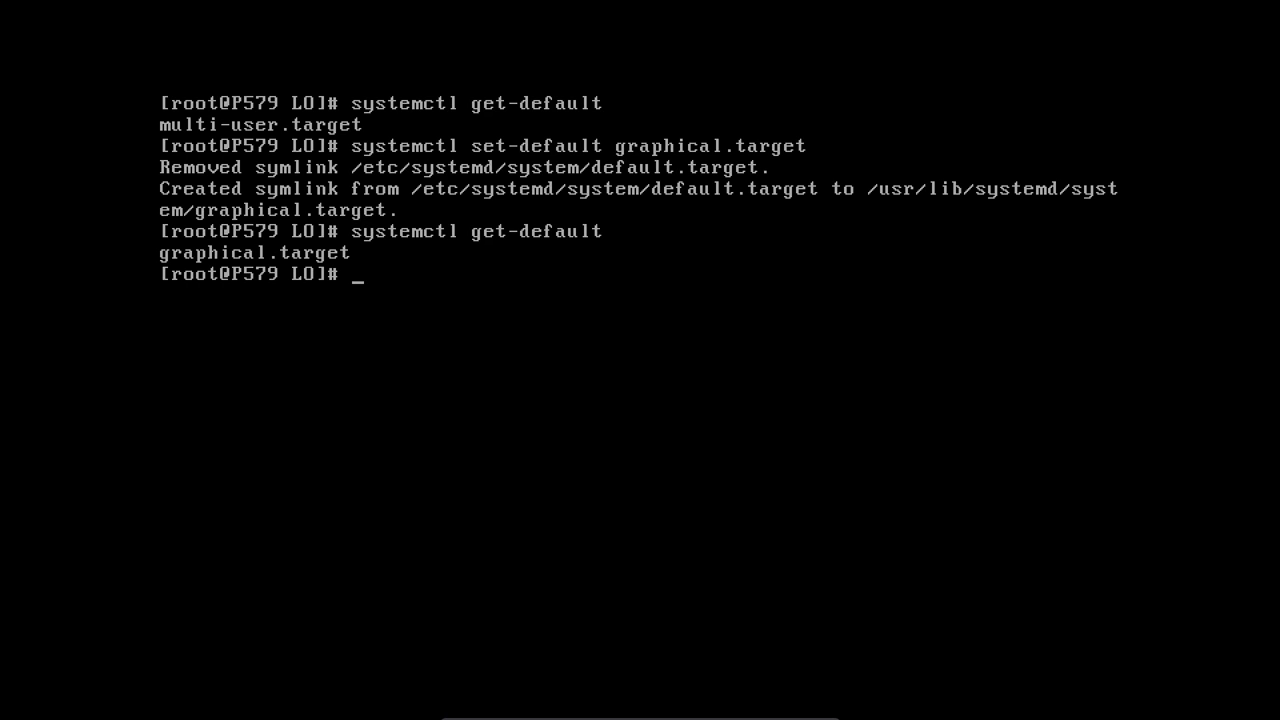
- Change into the extracted LibreOffice 5.4.3.2 RPM folder
text(cd L)
key(Tab)
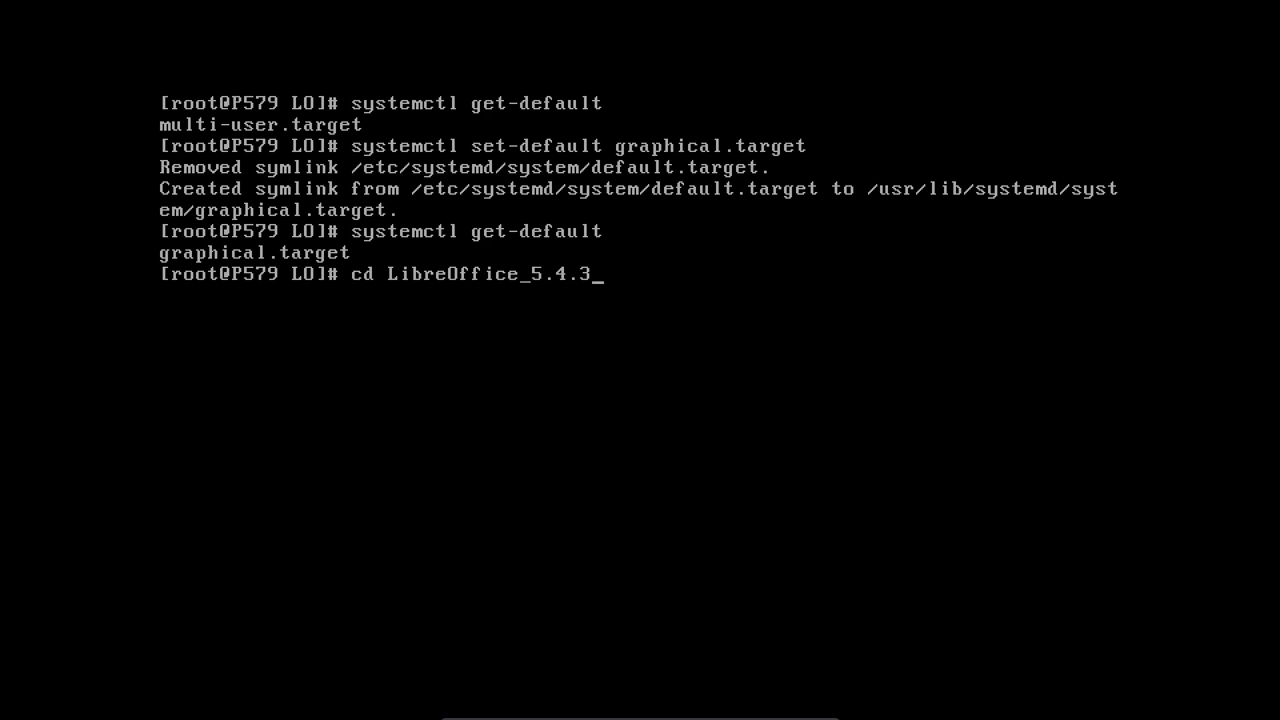
key(Tab)
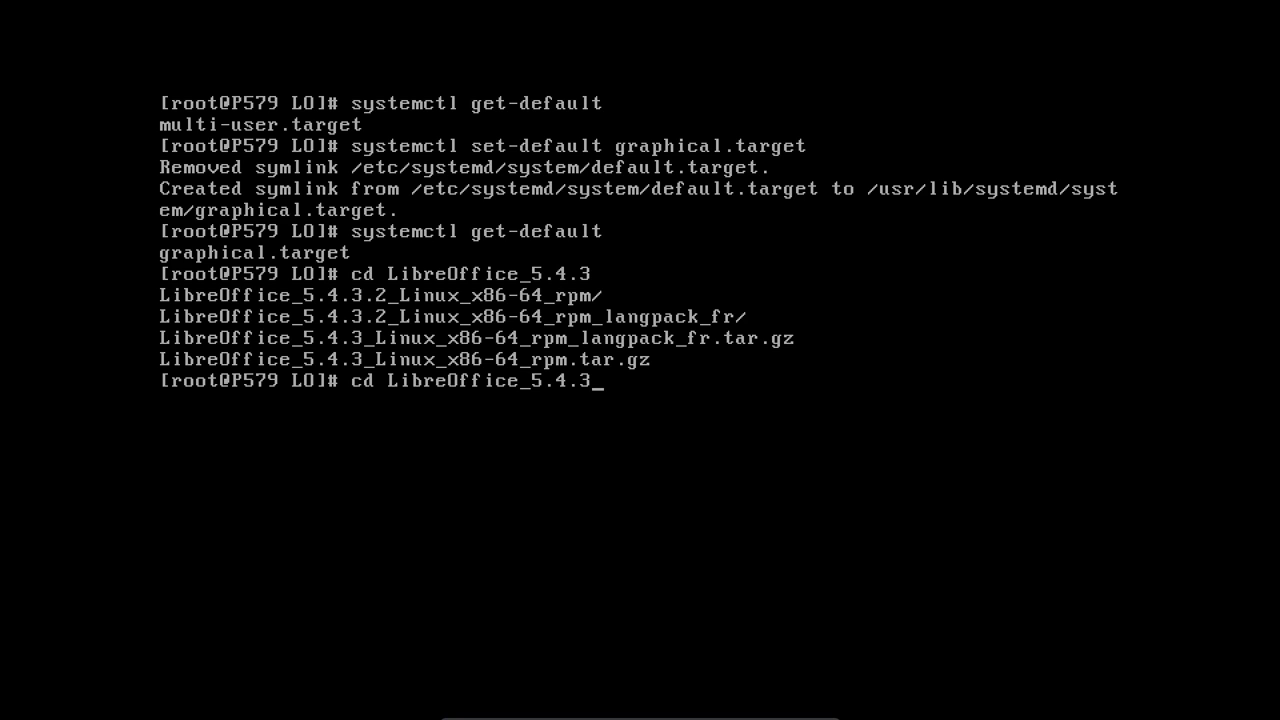
text(2)
key(BackSpace)
text(.)
key(Tab)
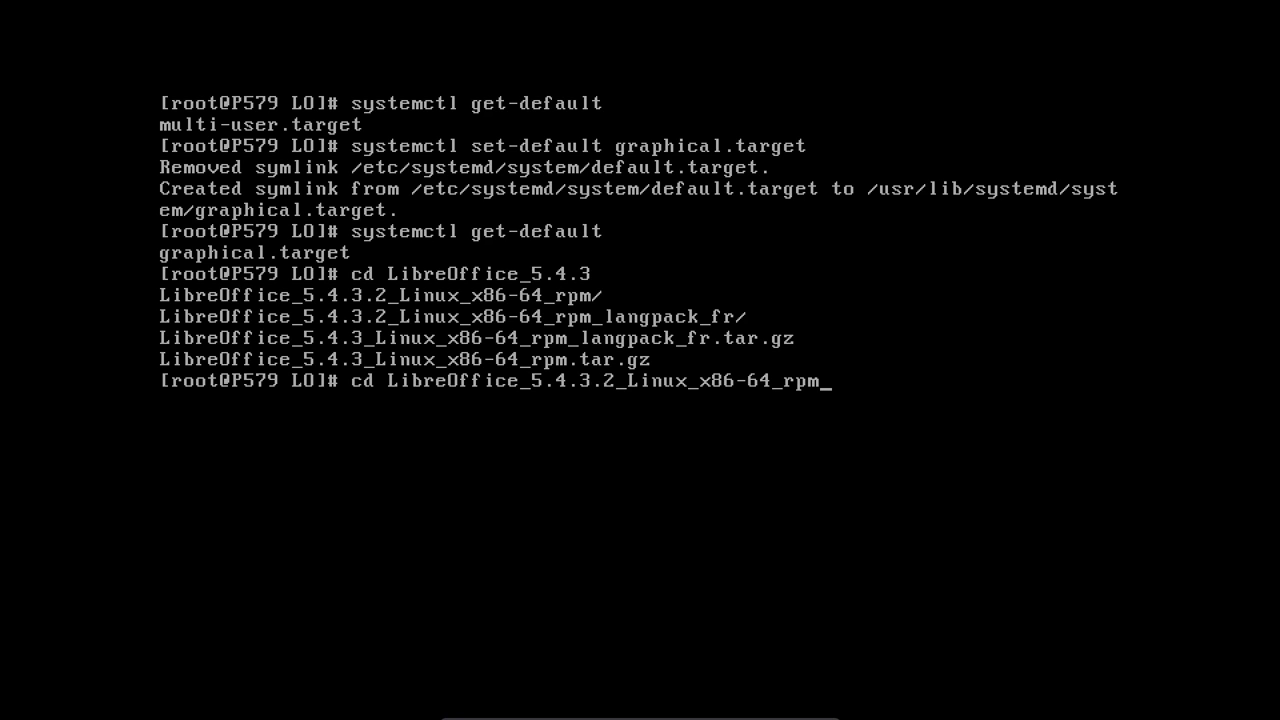
key(Return)
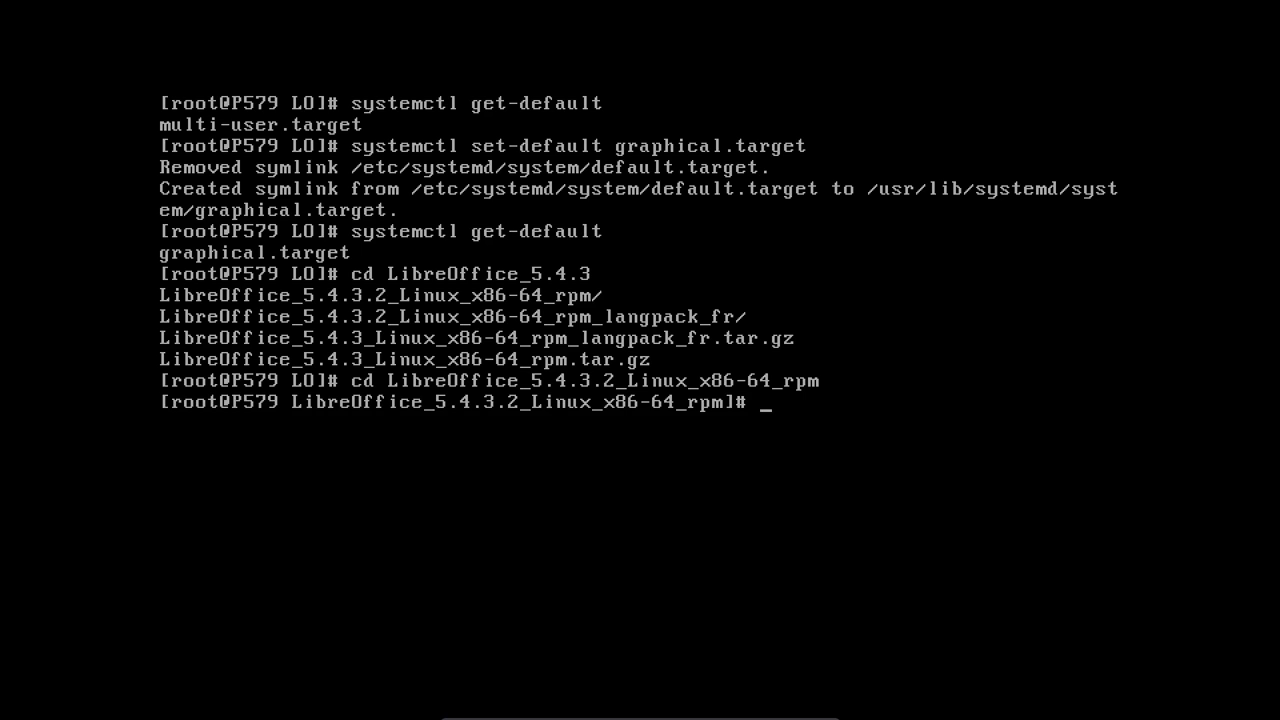
- Enter the RPMS subfolder and run yum install *.rpm on all LibreOffice packages
text(cd)
key(BackSpace)
key(BackSpace)
key(BackSpace)
text(ls)
key(Return)
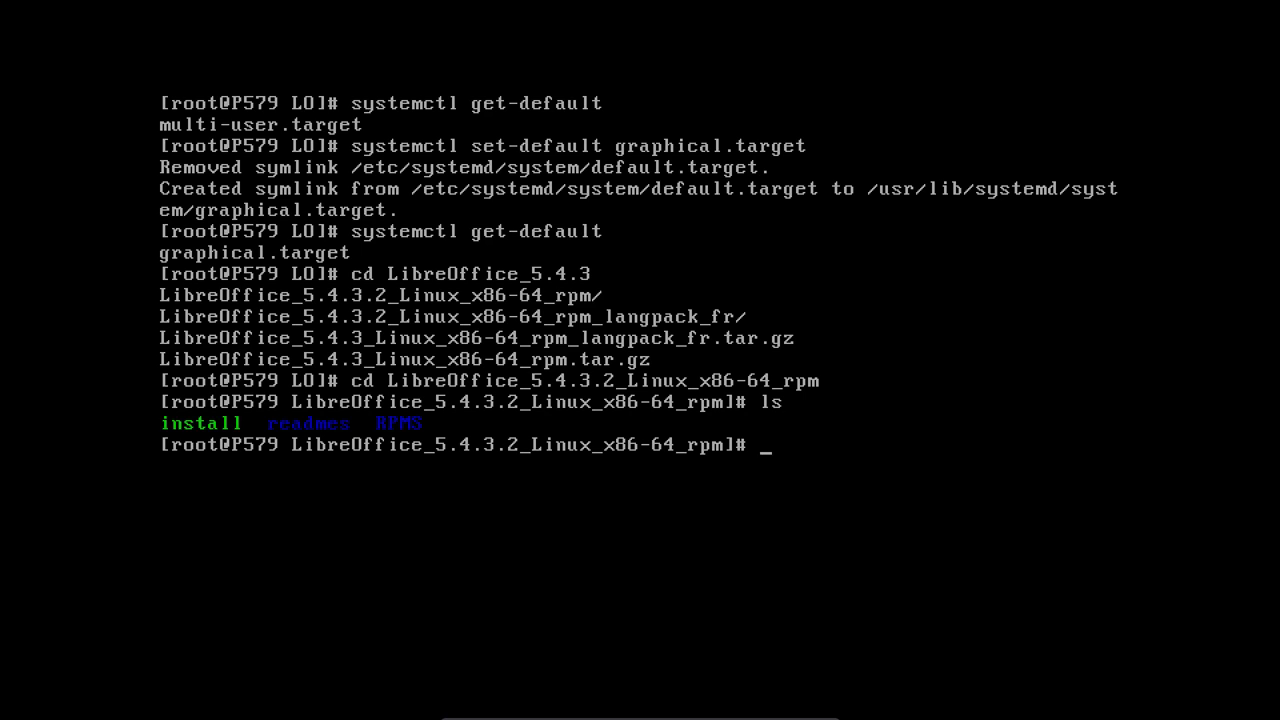
text(cd RPM)
key(Tab)
key(Return)
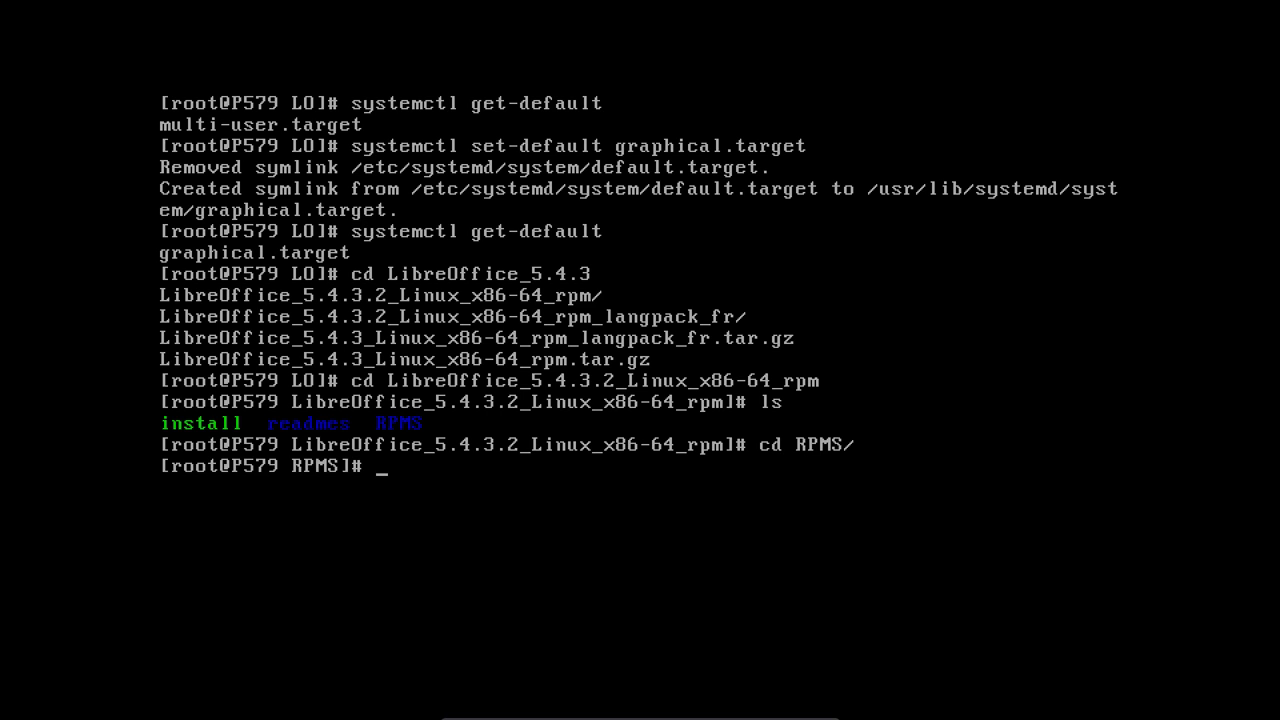
text(ls)
key(Return)
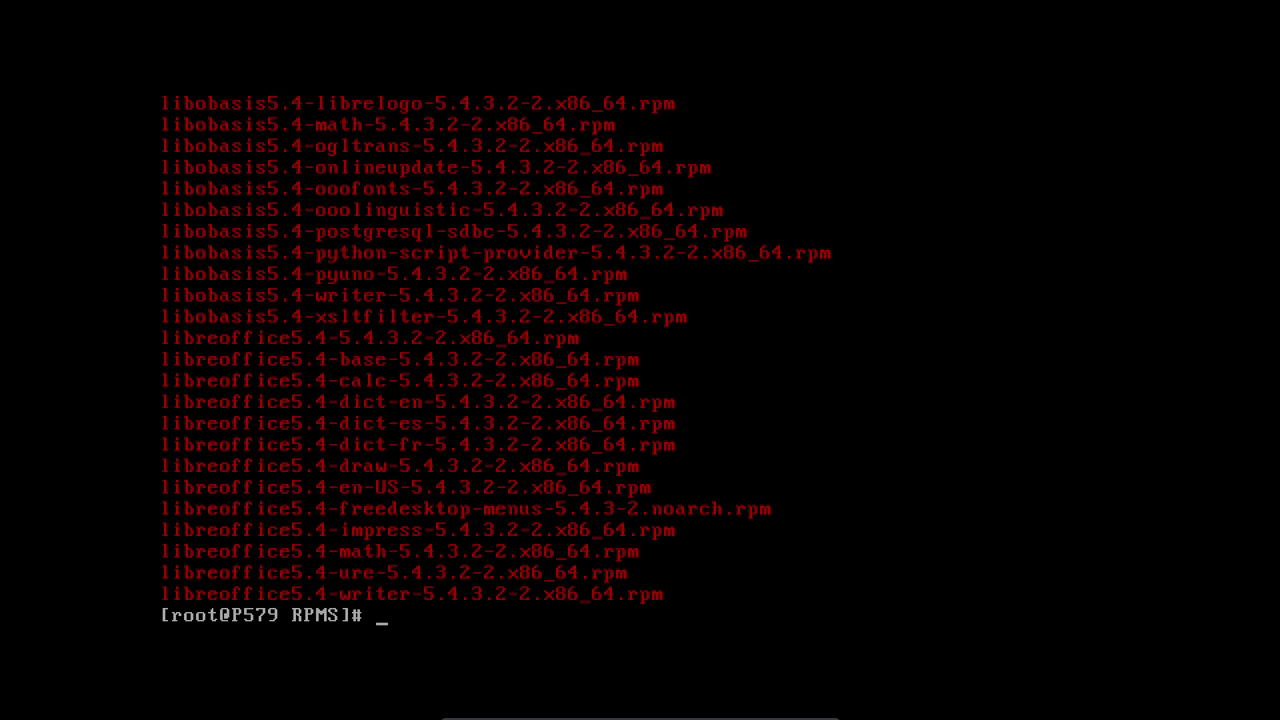
text(yum install *.rpm)
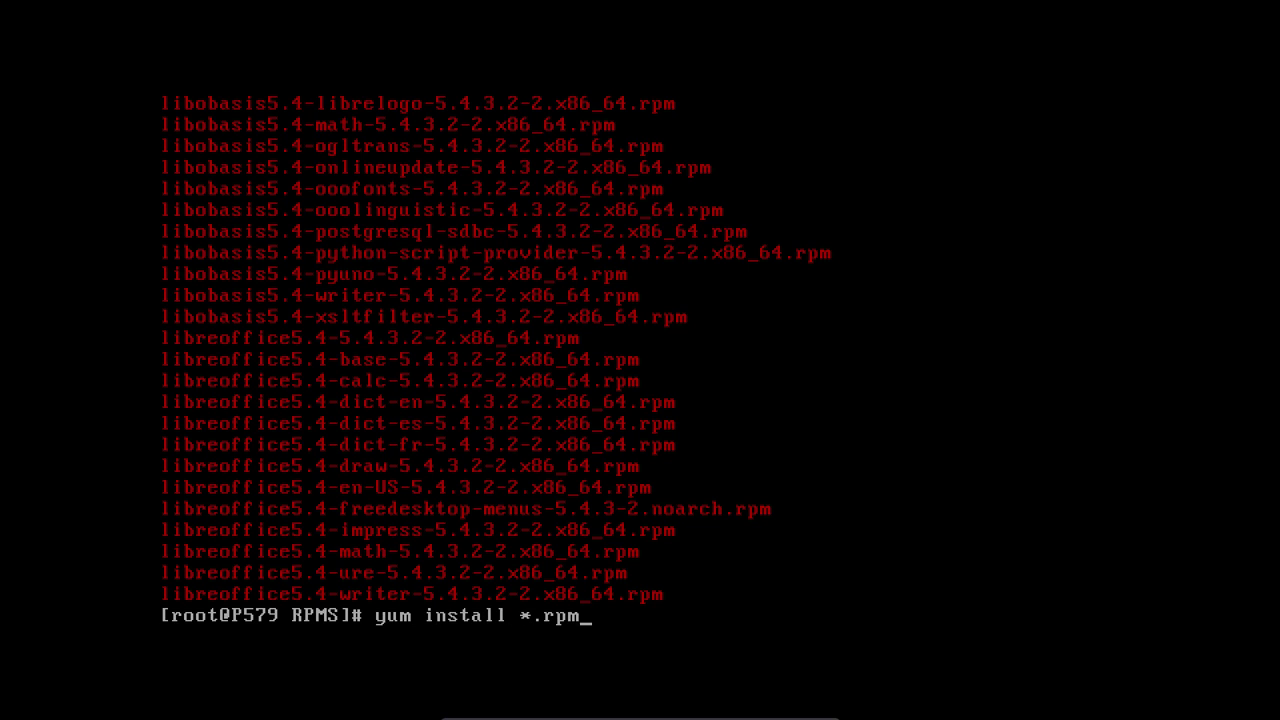
key(Return)
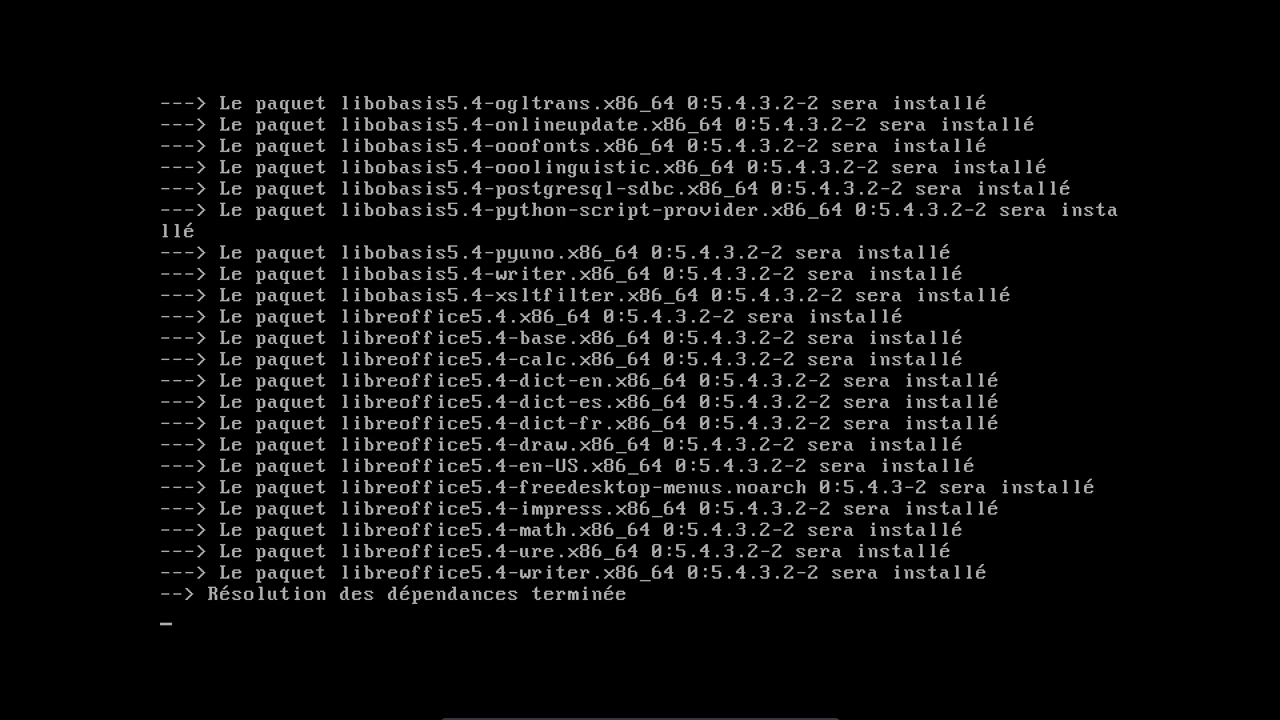
- Confirm the yum install of the LibreOffice 5.4.3.2 packages with y
text(y)
key(Return)
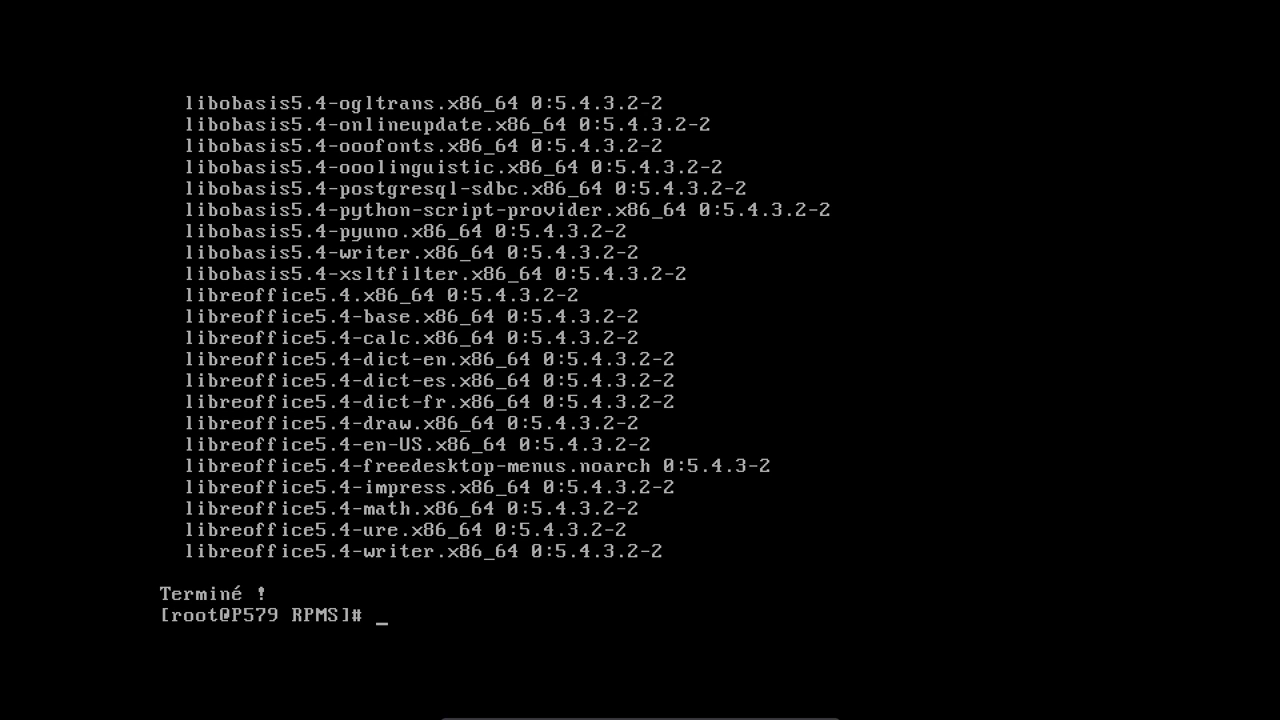
- Go up two folders with cd ../.. and attempt to enter the LibreOffice rpm folder
key(Return)
key(Return)
text(cd ../..)
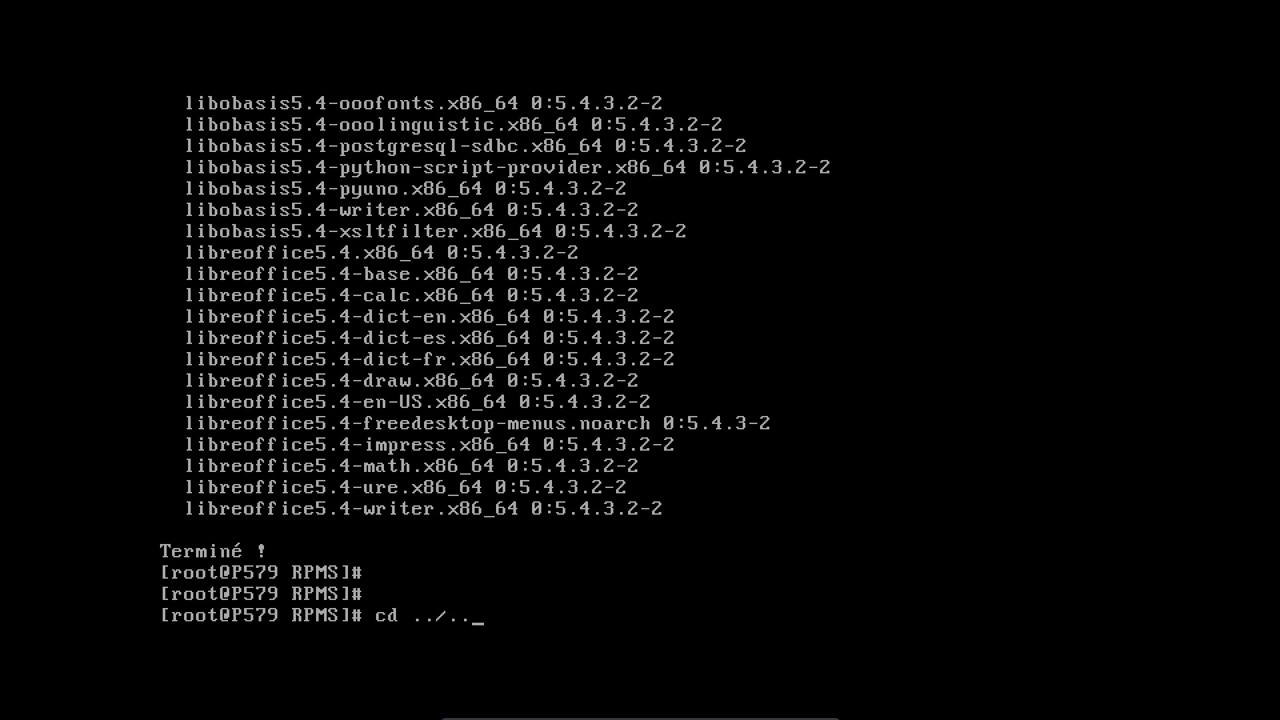
key(Return)
text(cd L)
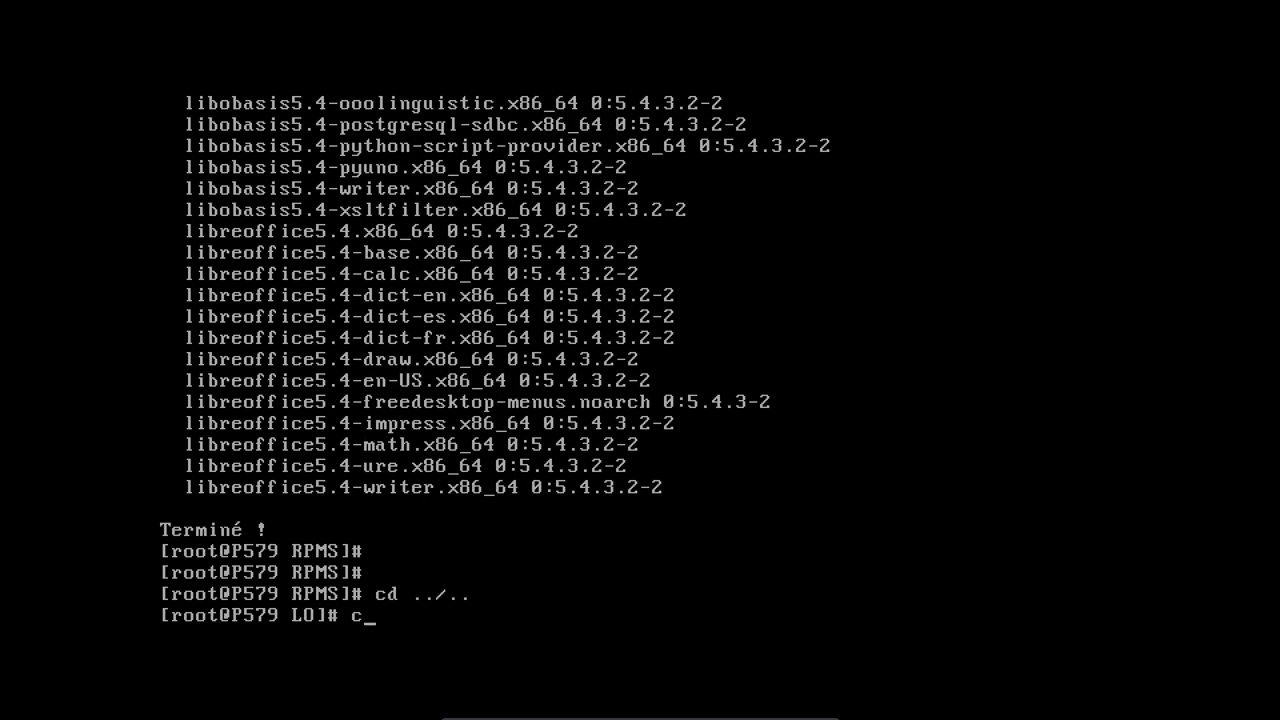
key(Tab)
text(-)
key(BackSpace)
key(Tab)
key(Tab)
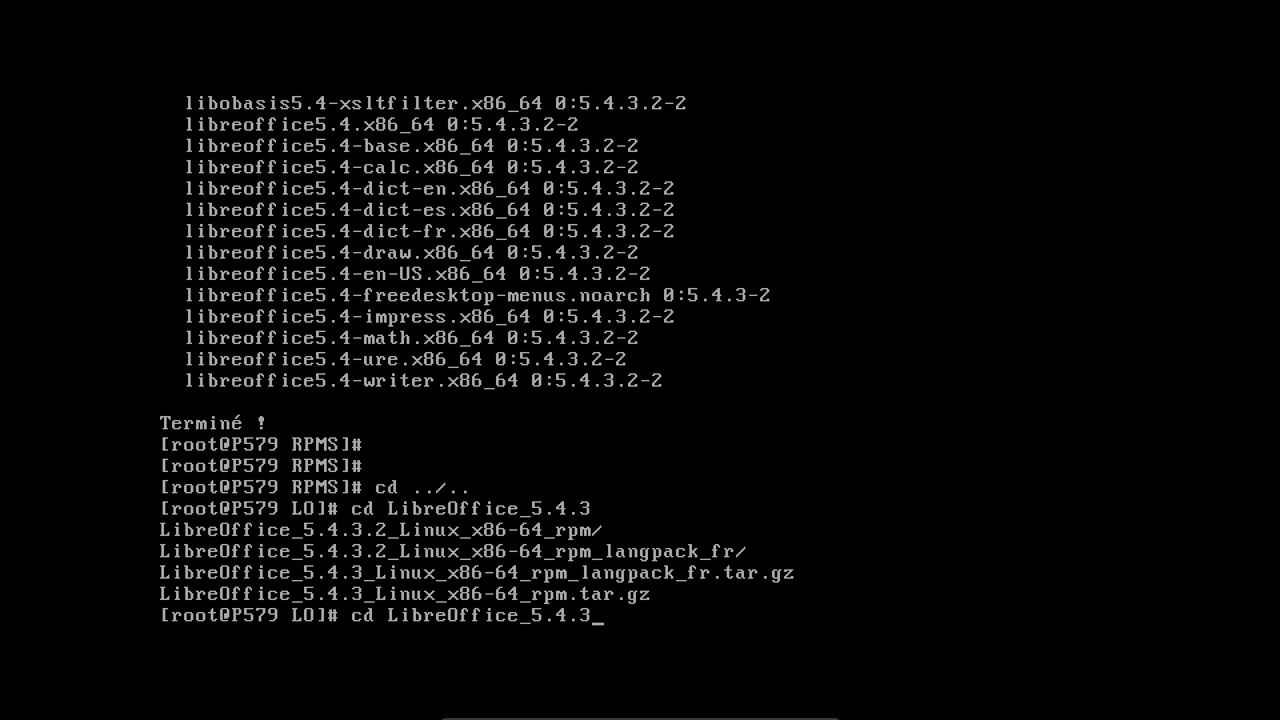
text(_L)
key(Tab)
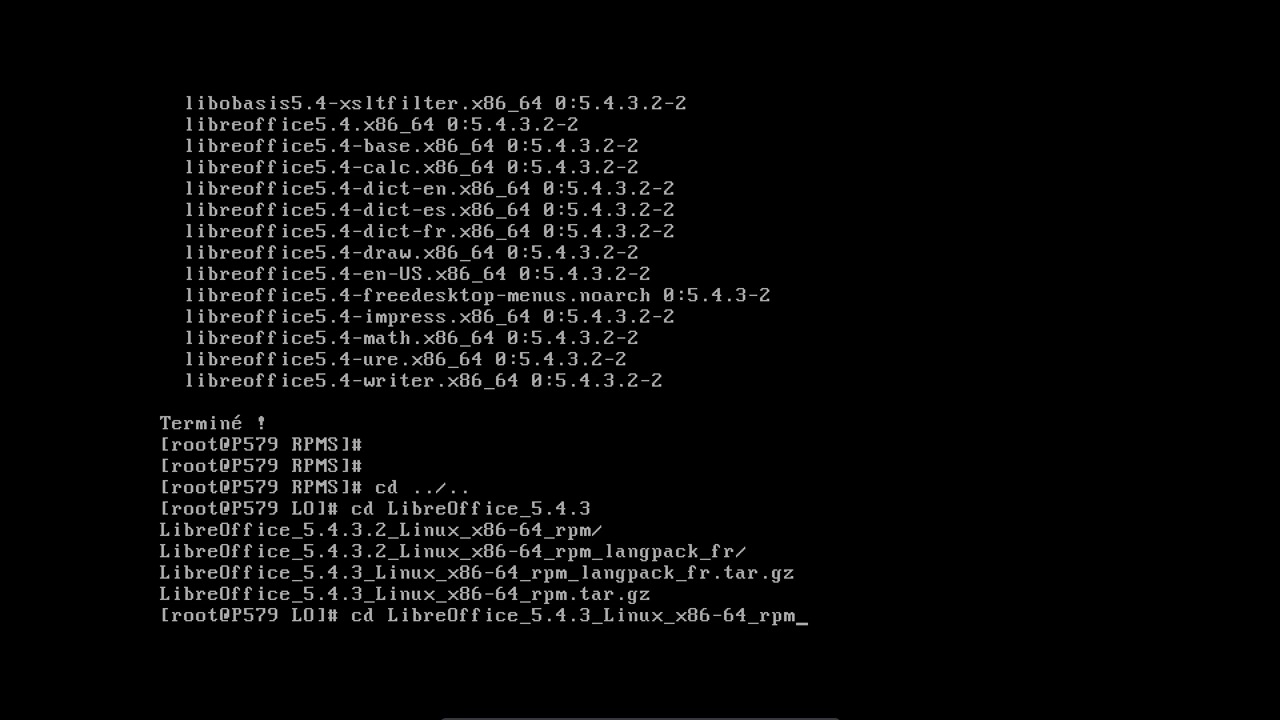
key(Return)
- Correct the path and enter the LibreOffice_5.4.3.2 French langpack folder
key(Up)
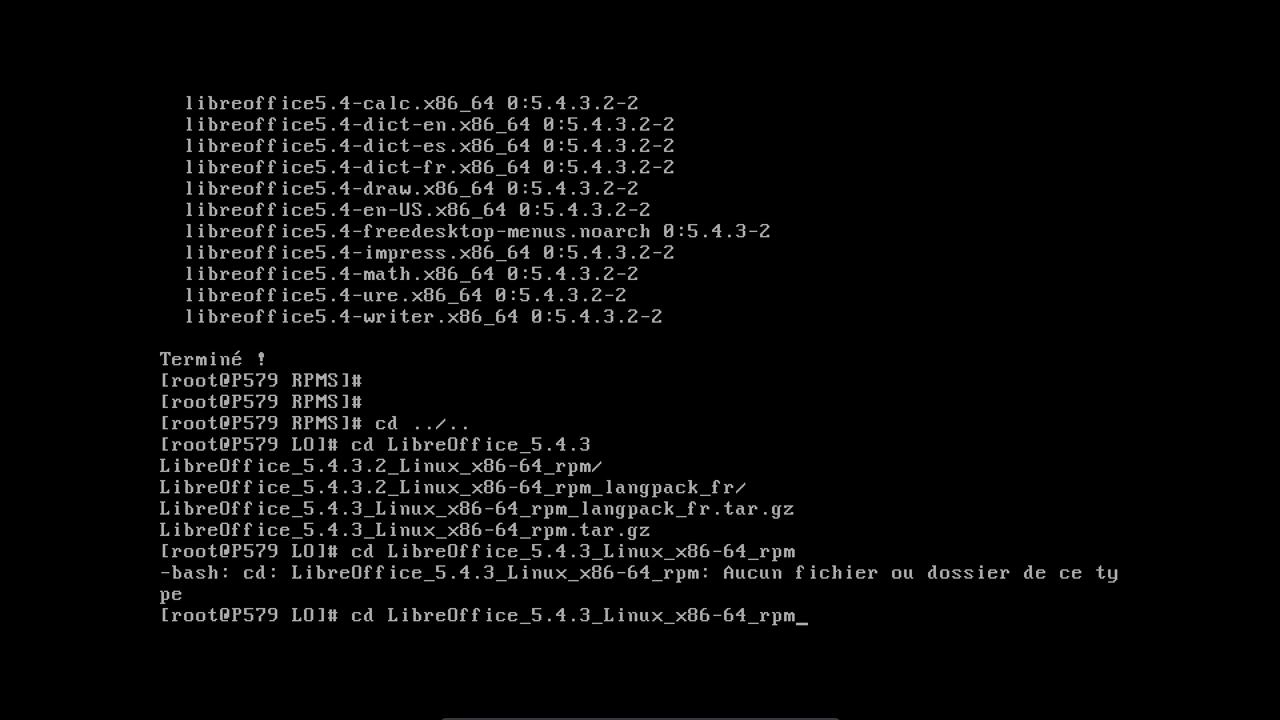
text(_)
key(Tab)
key(Return)
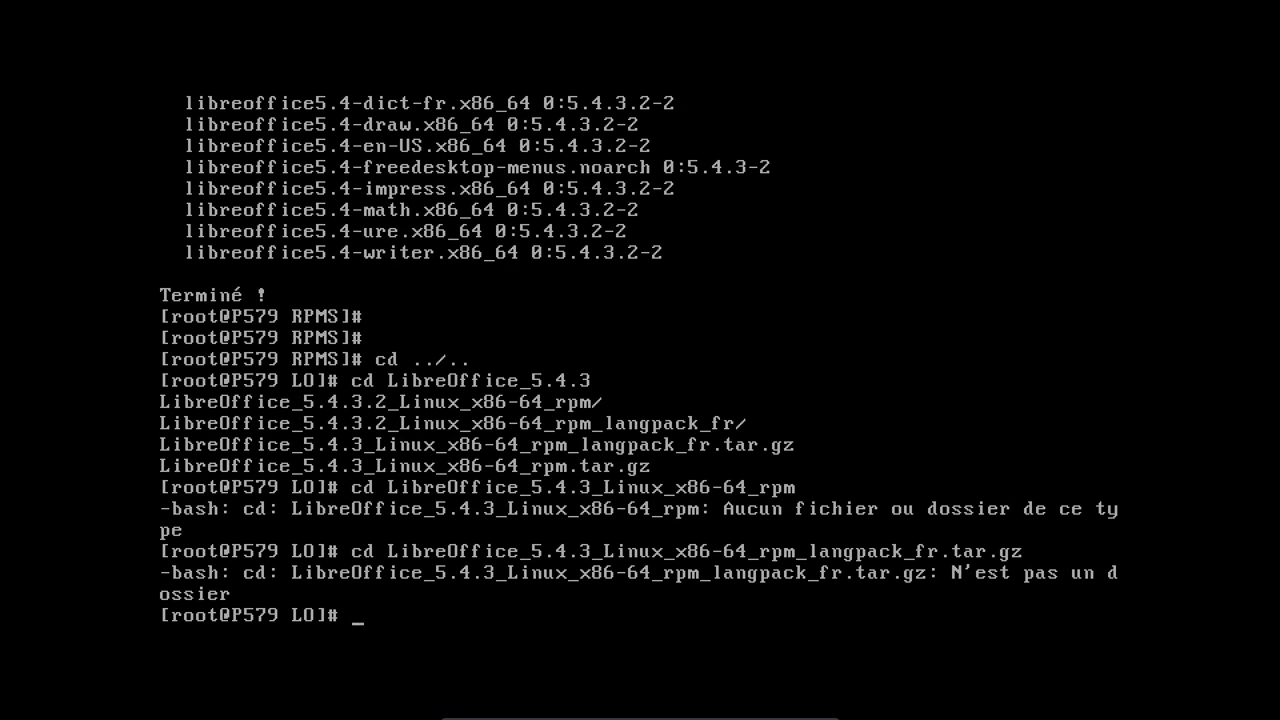
key(Up)
key(BackSpace)
key(BackSpace)
key(BackSpace)
key(BackSpace)
key(BackSpace)
key(BackSpace)
key(BackSpace)
key(BackSpace)
key(BackSpace)
key(BackSpace)
key(BackSpace)
key(BackSpace)
key(BackSpace)
key(BackSpace)
key(BackSpace)
key(BackSpace)
key(BackSpace)
key(BackSpace)
key(BackSpace)
key(BackSpace)
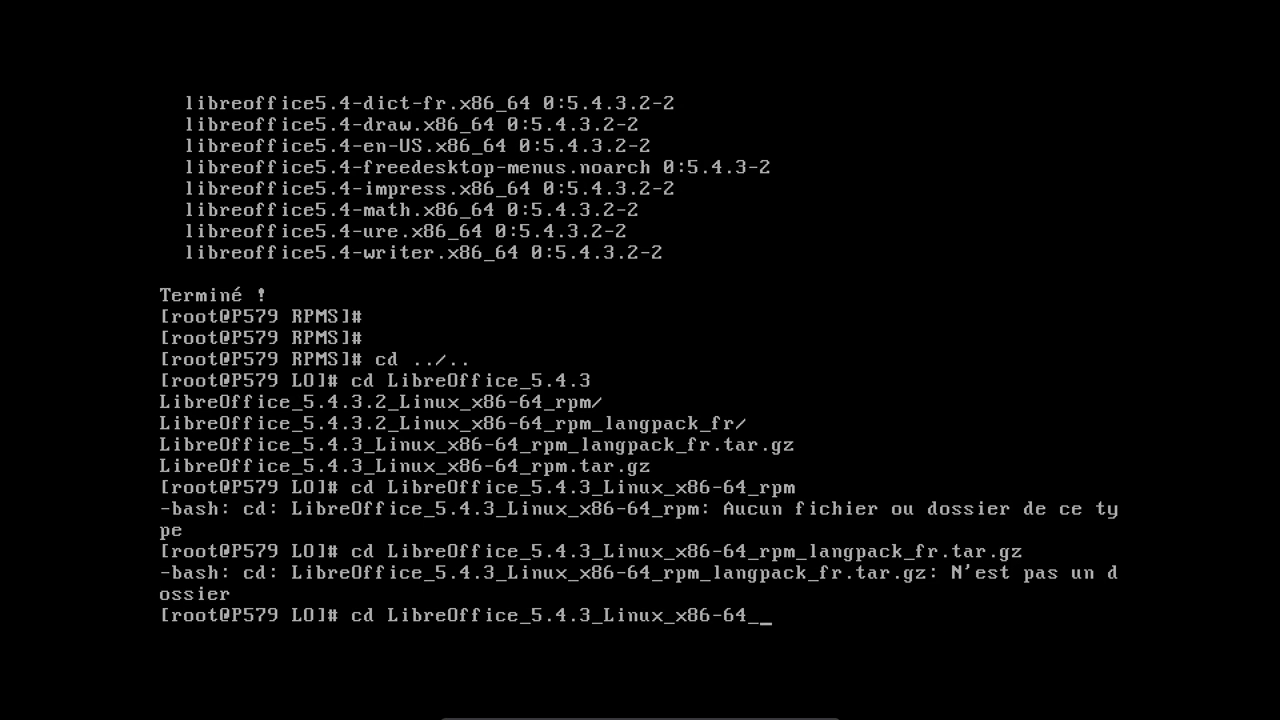
key(BackSpace)
key(BackSpace)
key(BackSpace)
key(BackSpace)
key(BackSpace)
key(BackSpace)
key(BackSpace)
key(BackSpace)
key(BackSpace)
key(BackSpace)
key(BackSpace)
key(BackSpace)
key(BackSpace)
key(BackSpace)
text(é)
key(BackSpace)
text(3.2)
key(Tab)
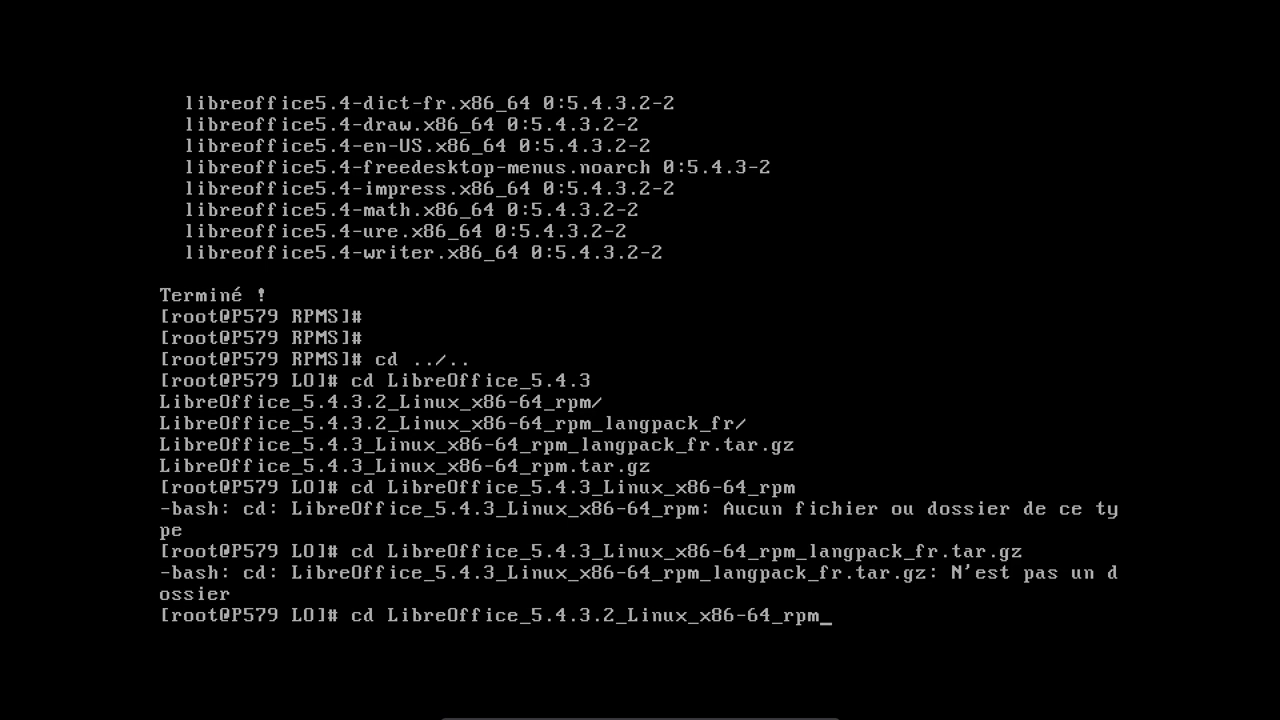
text(_)
key(Tab)
key(Return)
- List the langpack folder contents and change into its RPMS subfolder
text(ls)
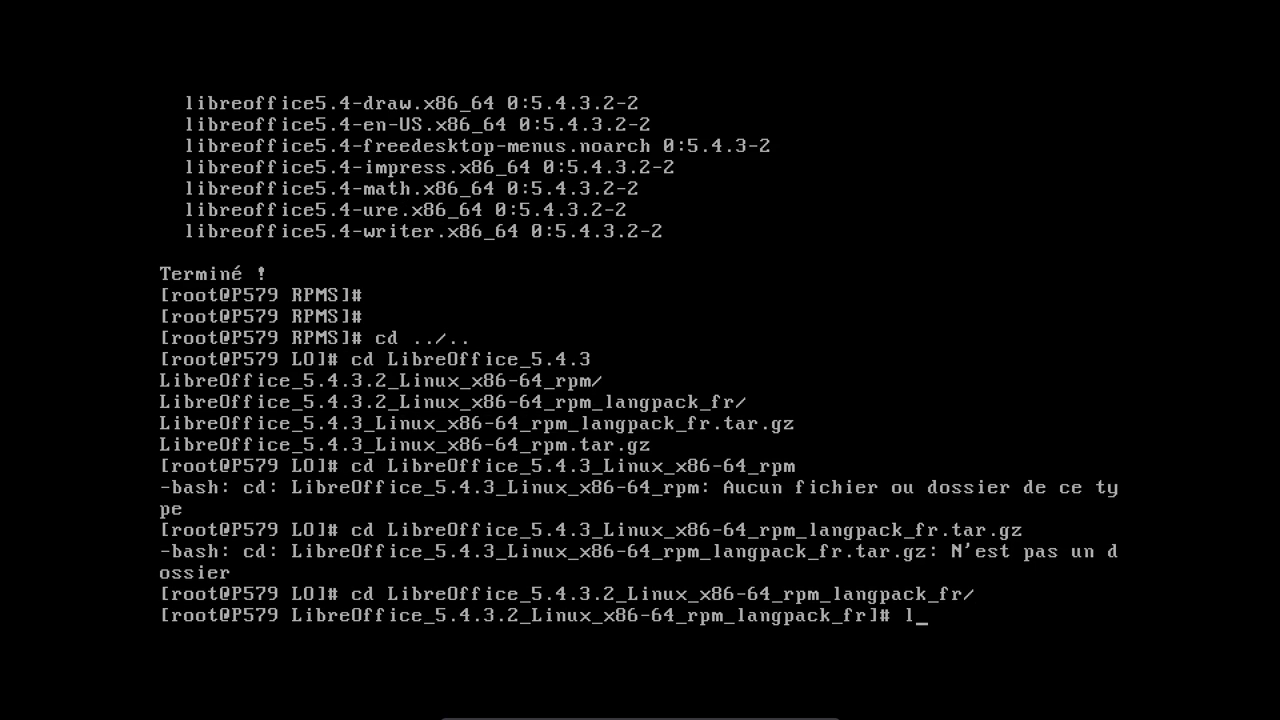
key(Return)
text(cd RPMS/)
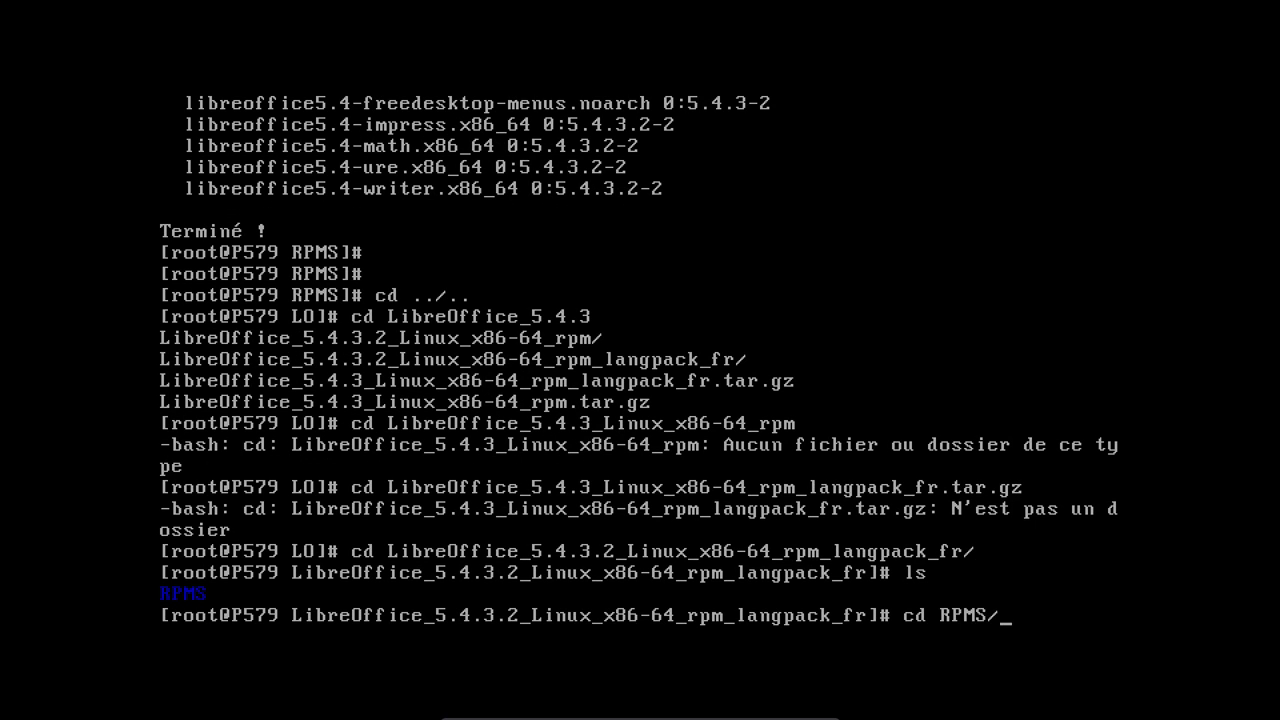
key(Return)
- Install the seven French langpack packages via !yum, then reboot the machine
text(!yum)
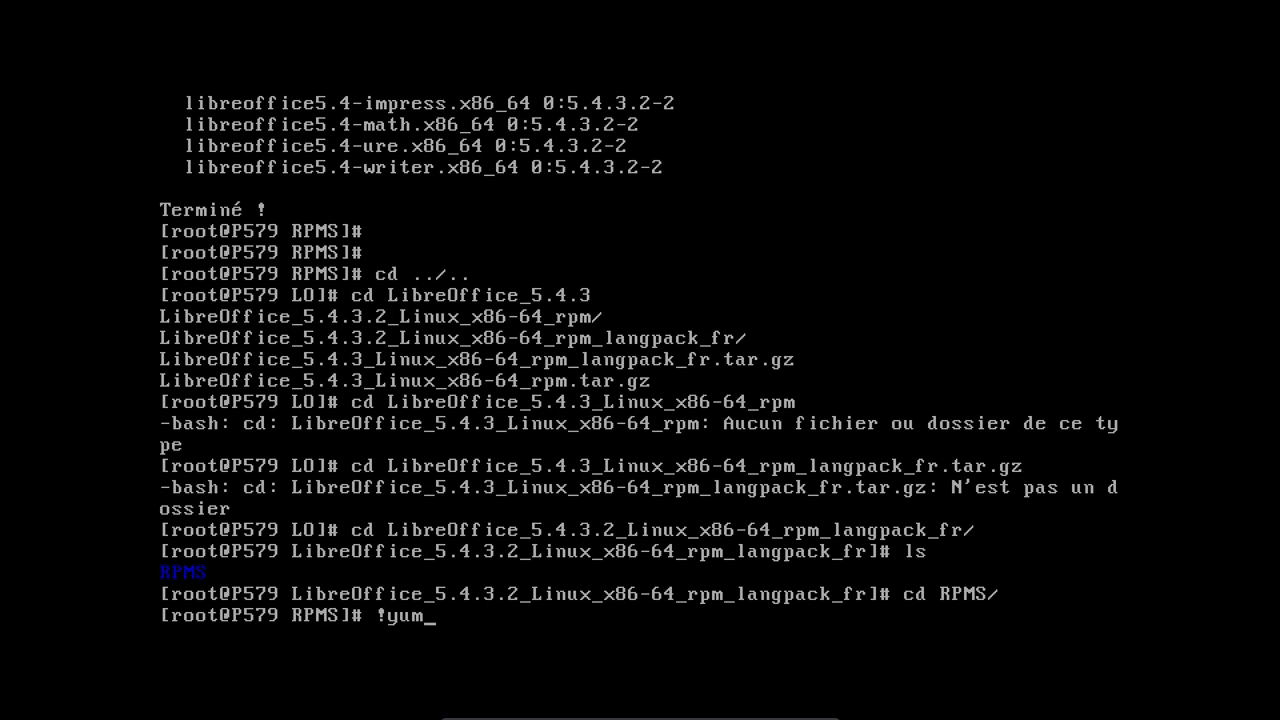
key(Return)
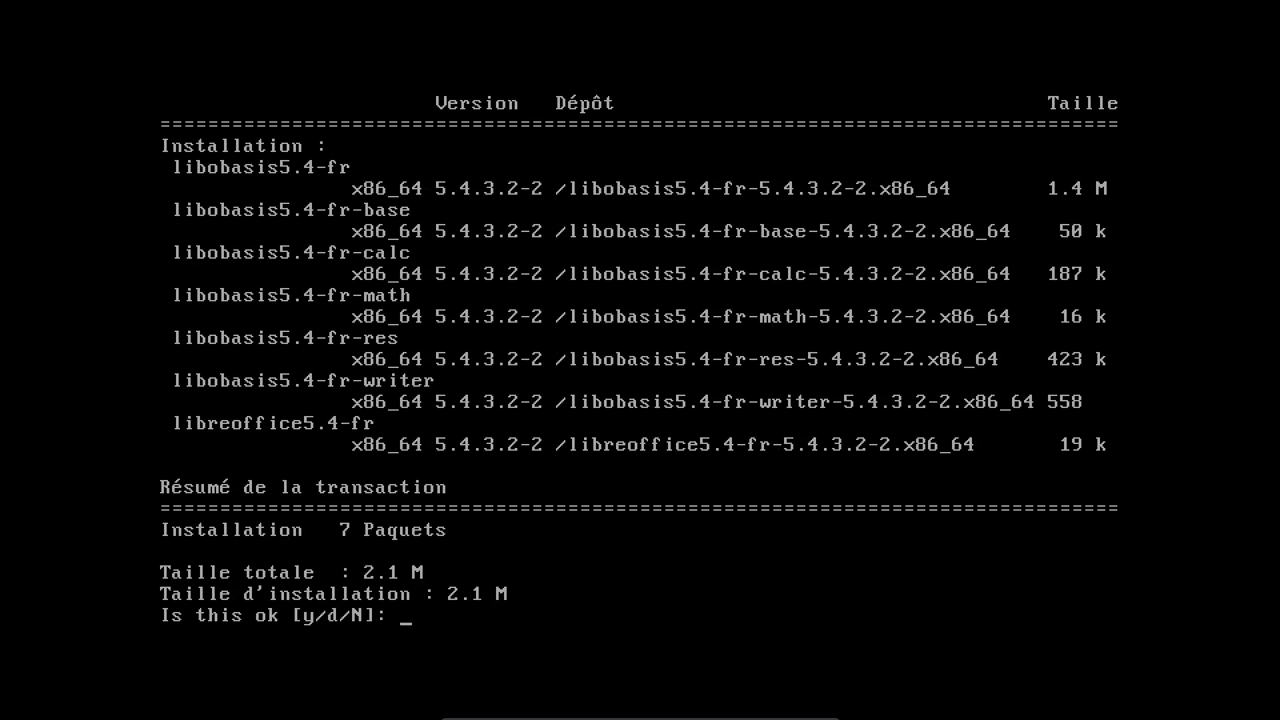
text(y)
key(Return)
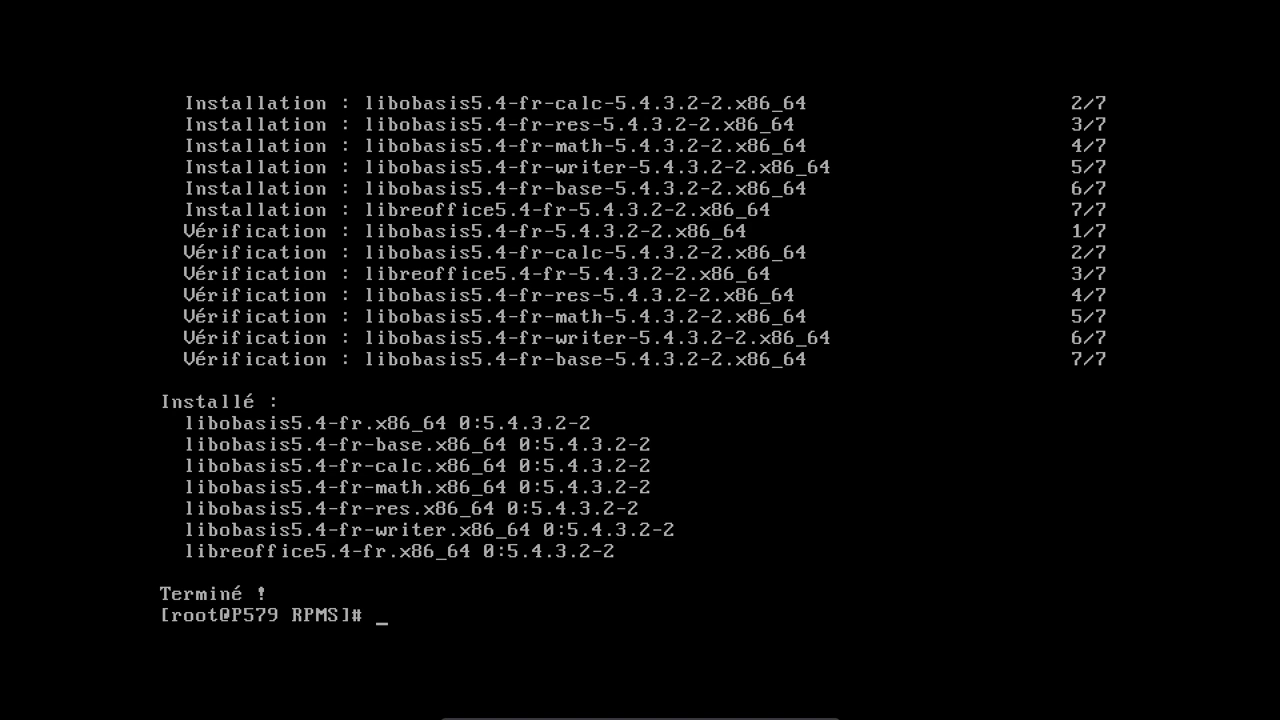
text(reboot)
key(Return)
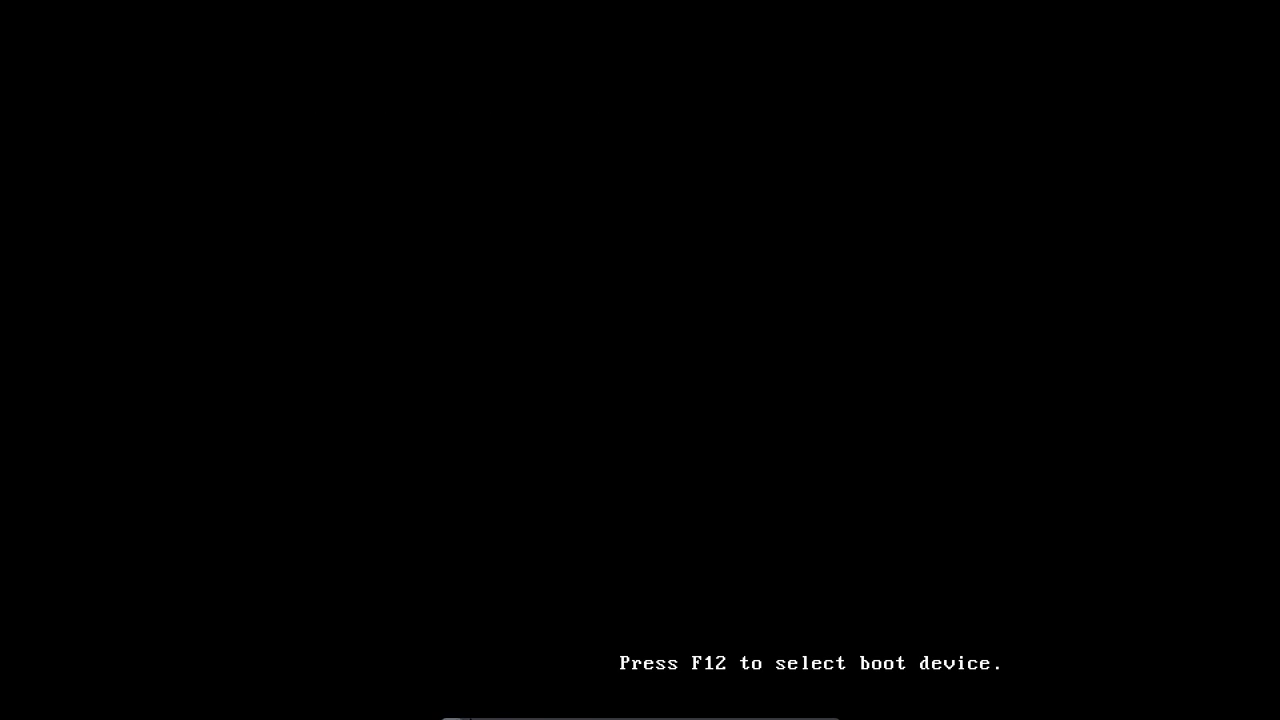
- Check the Facteur d'échelle options in the VM mini-toolbar's Écran menu during reboot
mouse_move(560, 716)
click(563, 713)
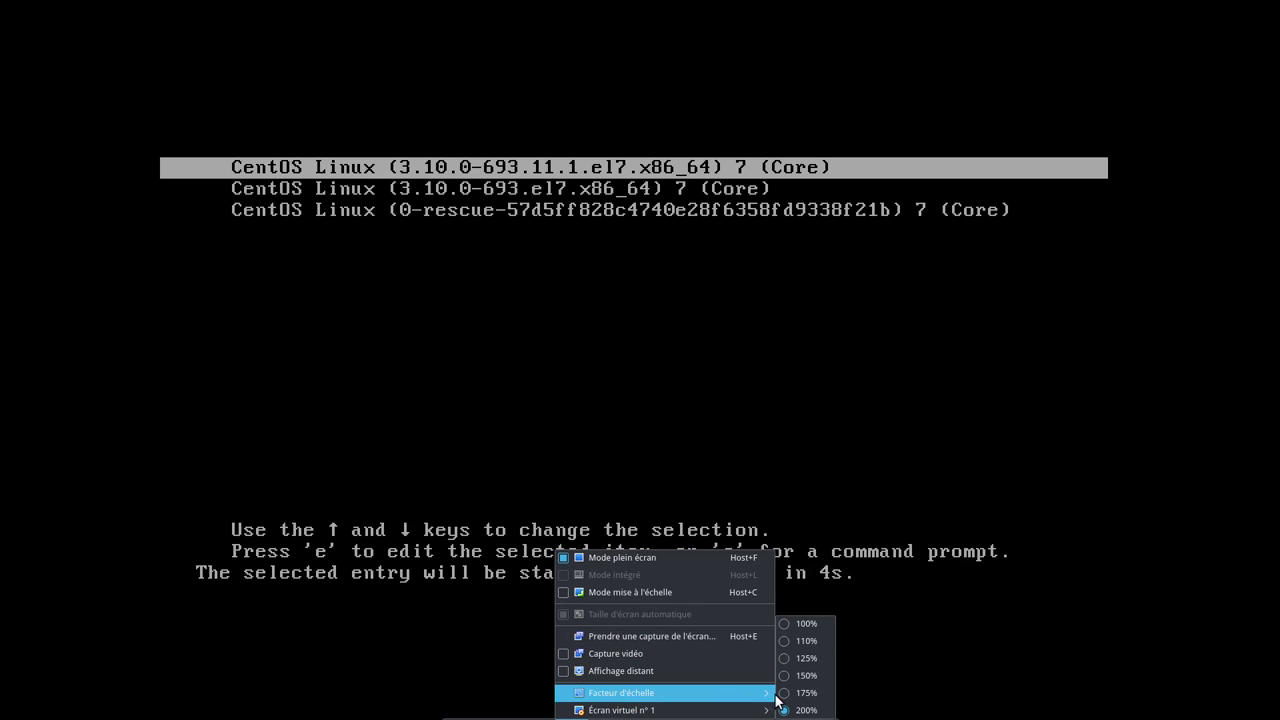
click(812, 683)
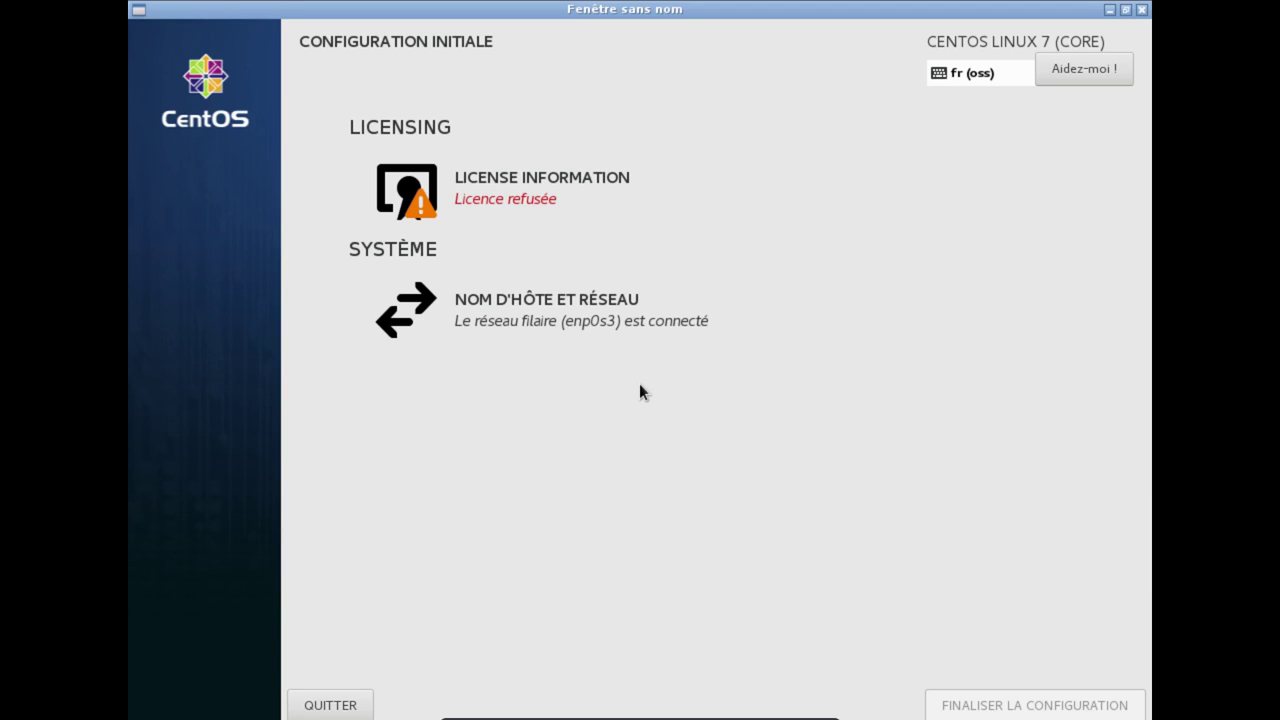
- Take the VM out of full screen, shrink its scale factor, and move the window right
mouse_move(620, 717)
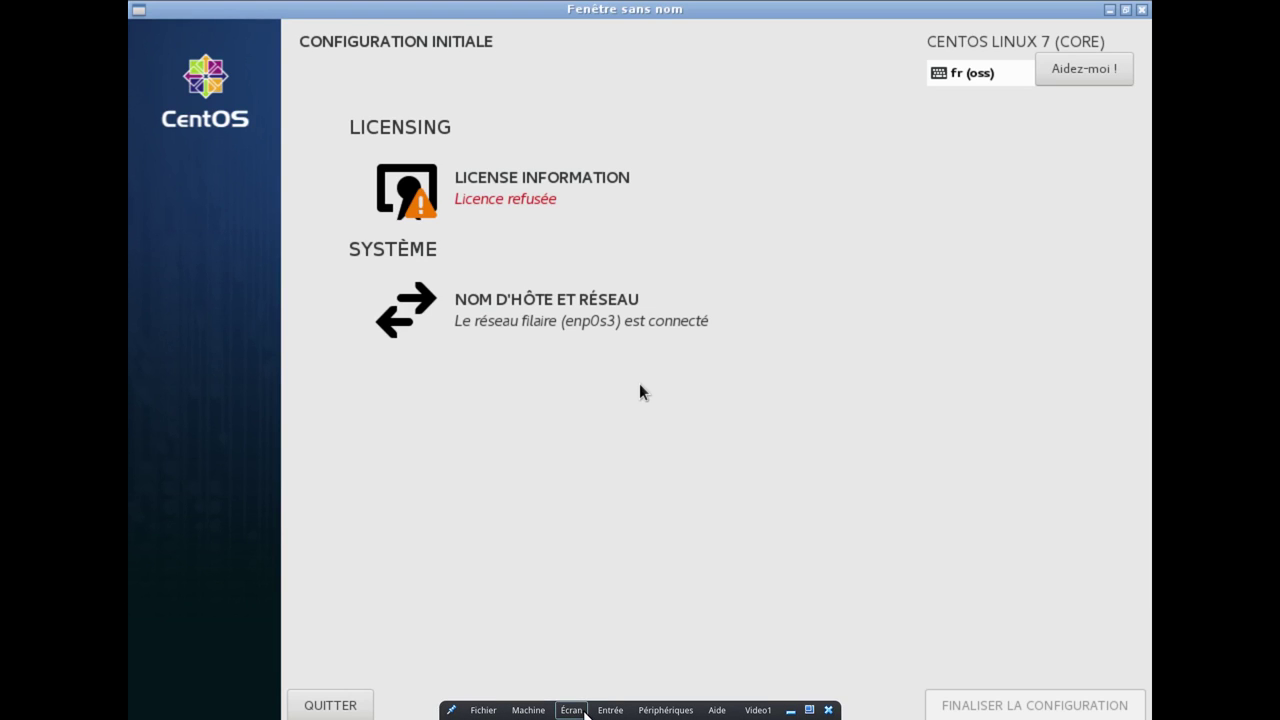
click(571, 710)
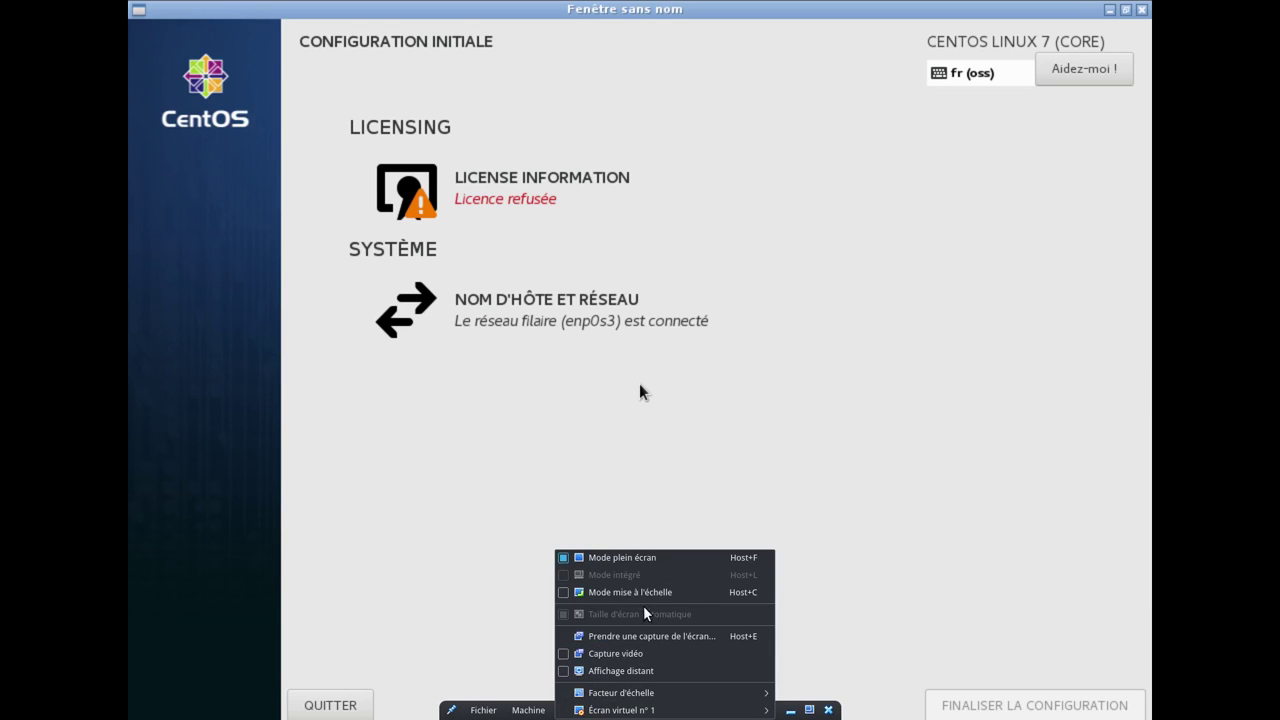
click(662, 560)
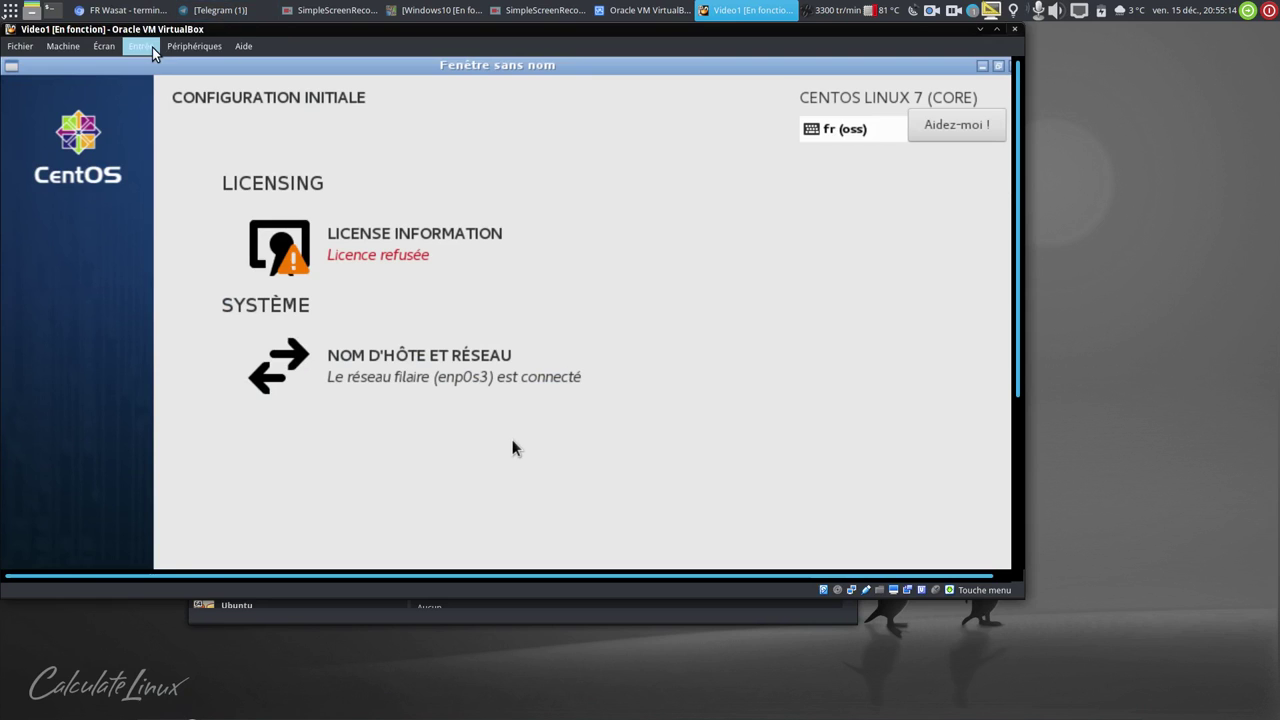
click(150, 48)
mouse_move(118, 48)
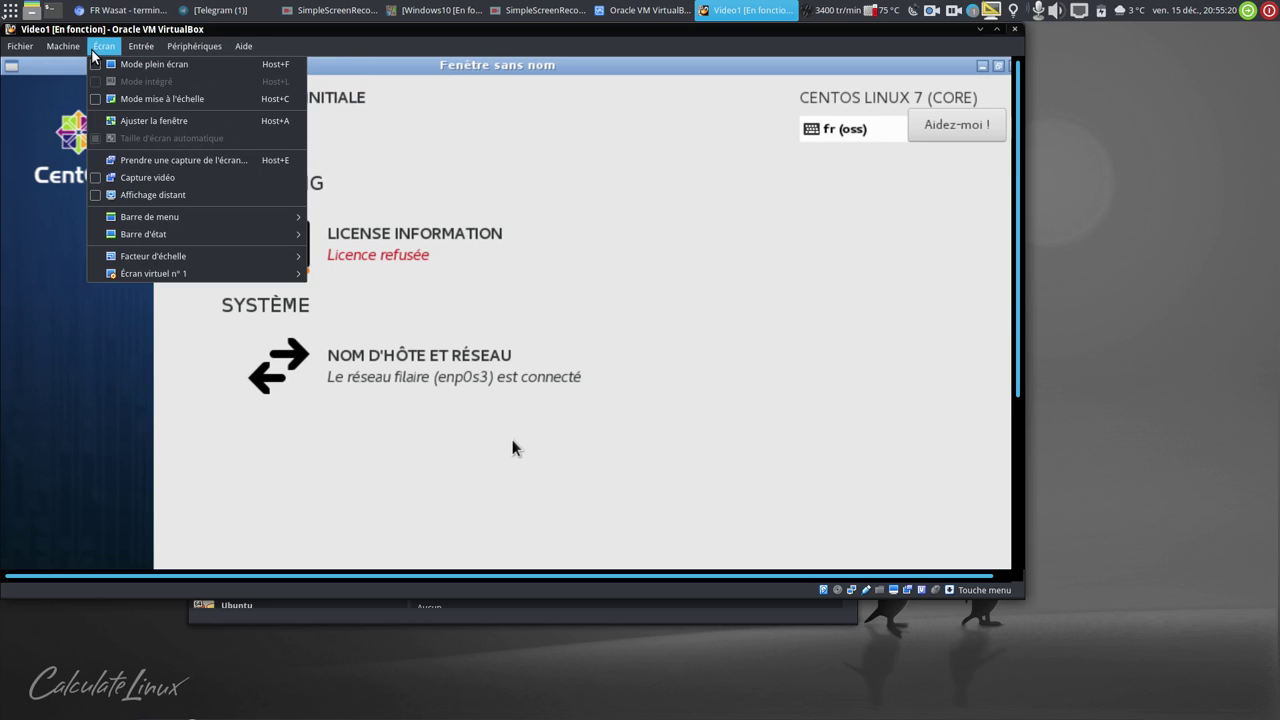
mouse_move(190, 256)
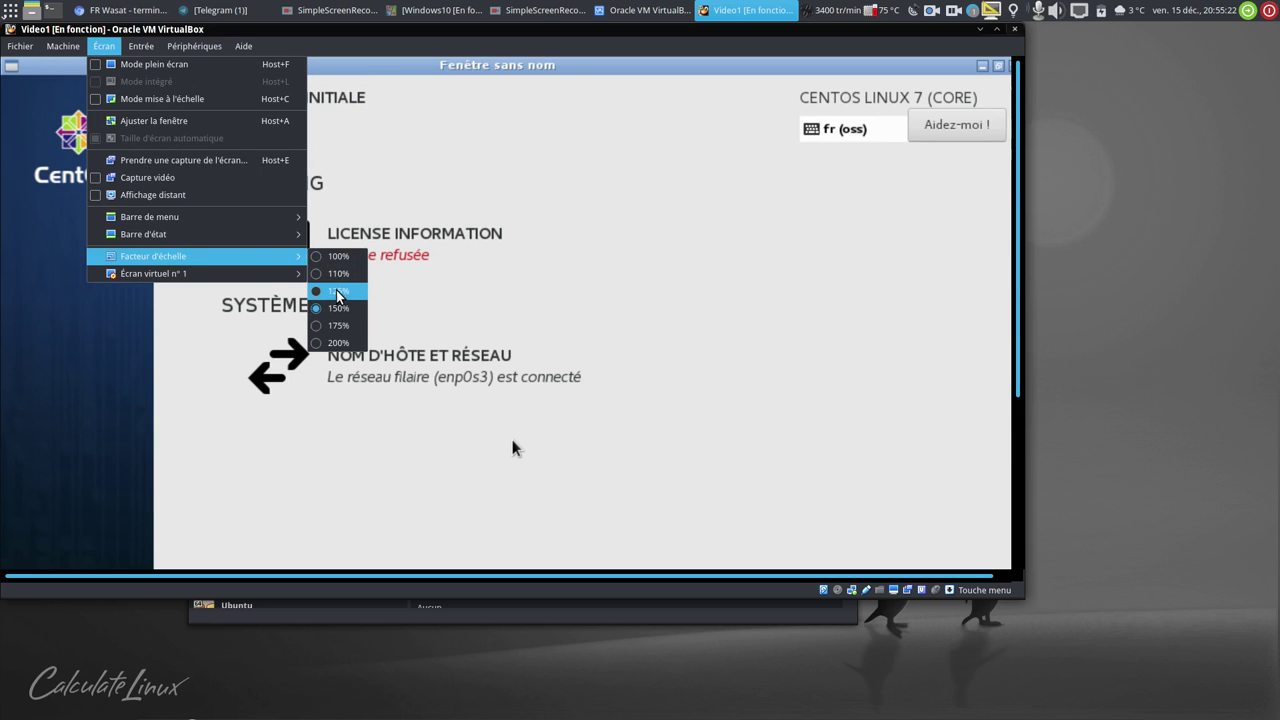
click(337, 291)
drag(584, 33, 850, 33)
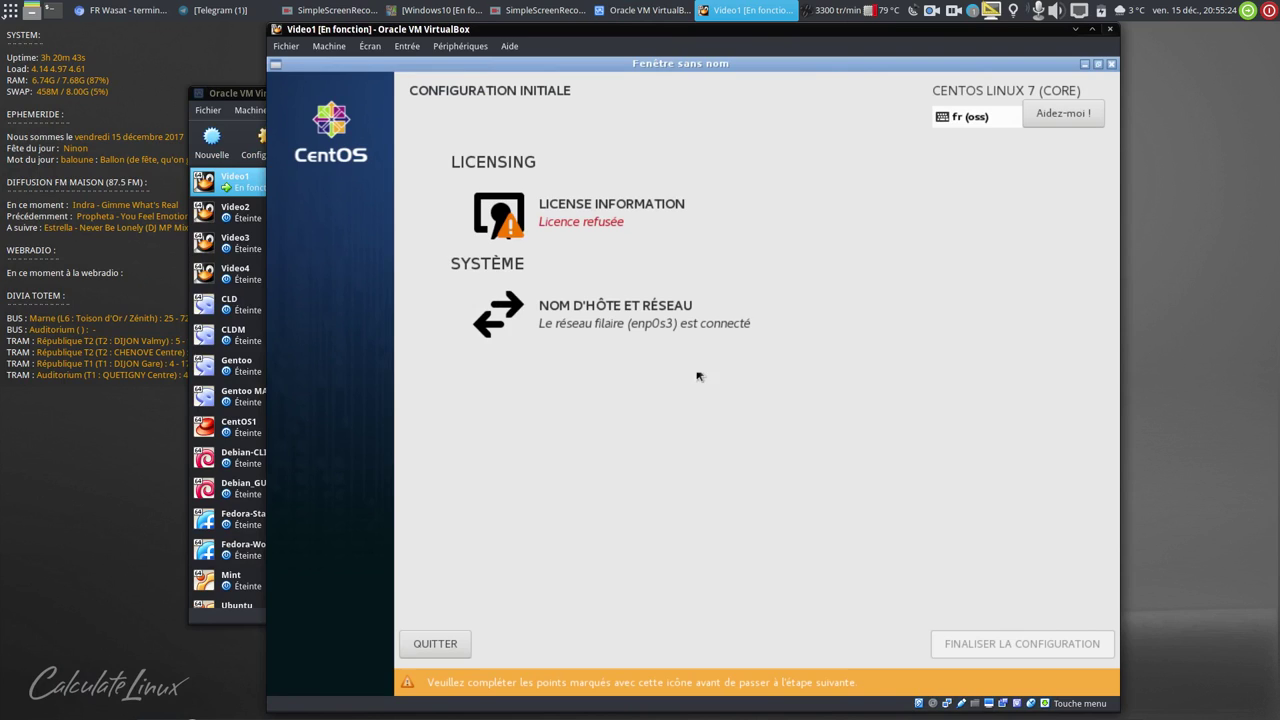
- Accept the CentOS licence agreement and finalise the initial configuration
click(648, 215)
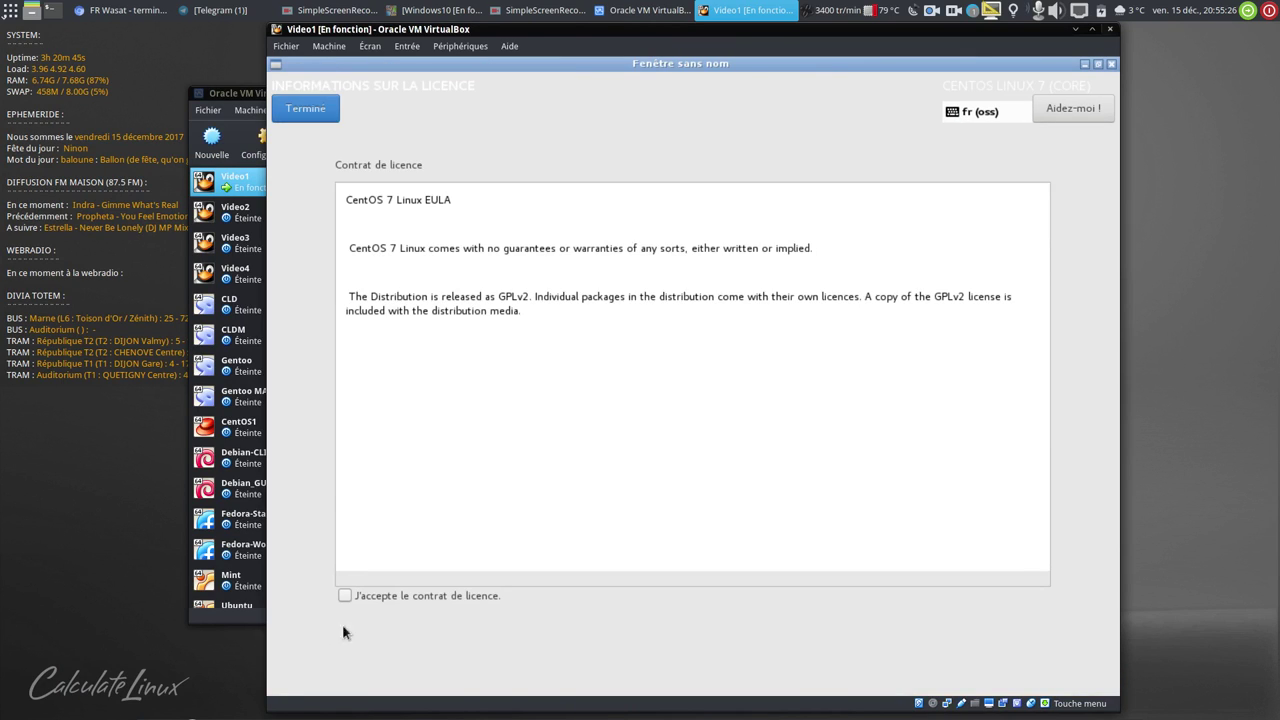
click(343, 595)
click(305, 108)
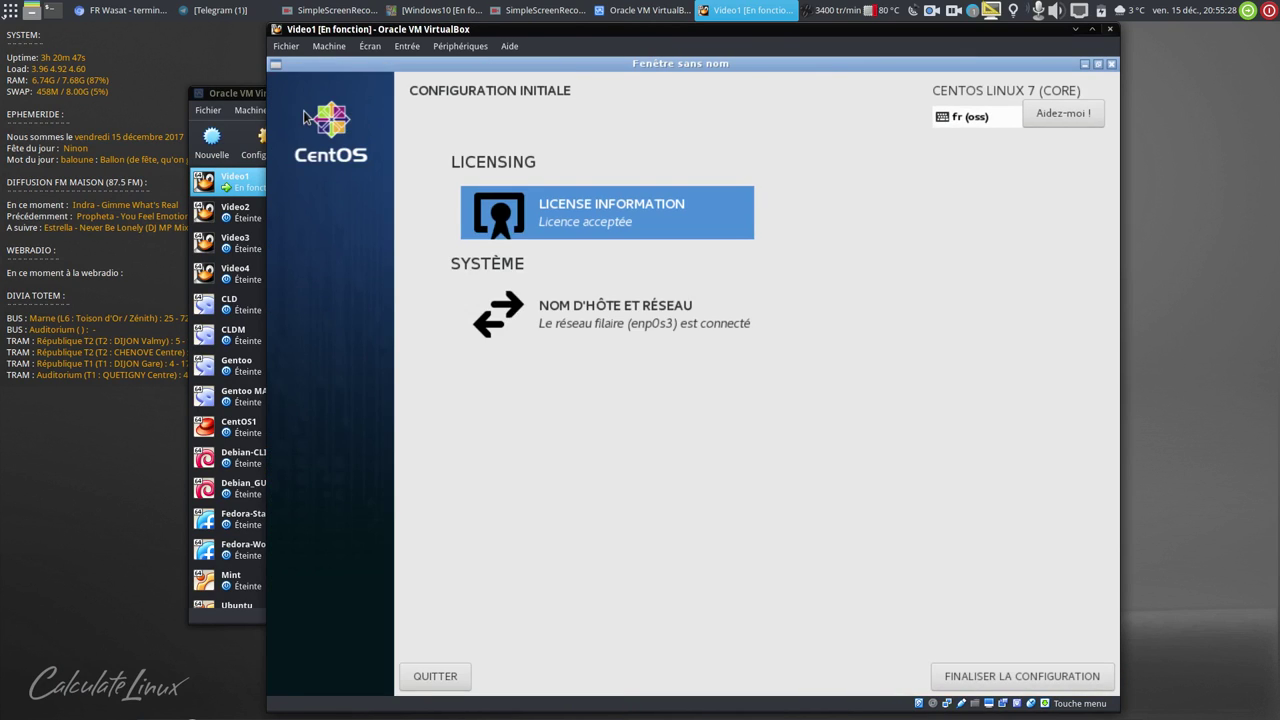
click(995, 677)
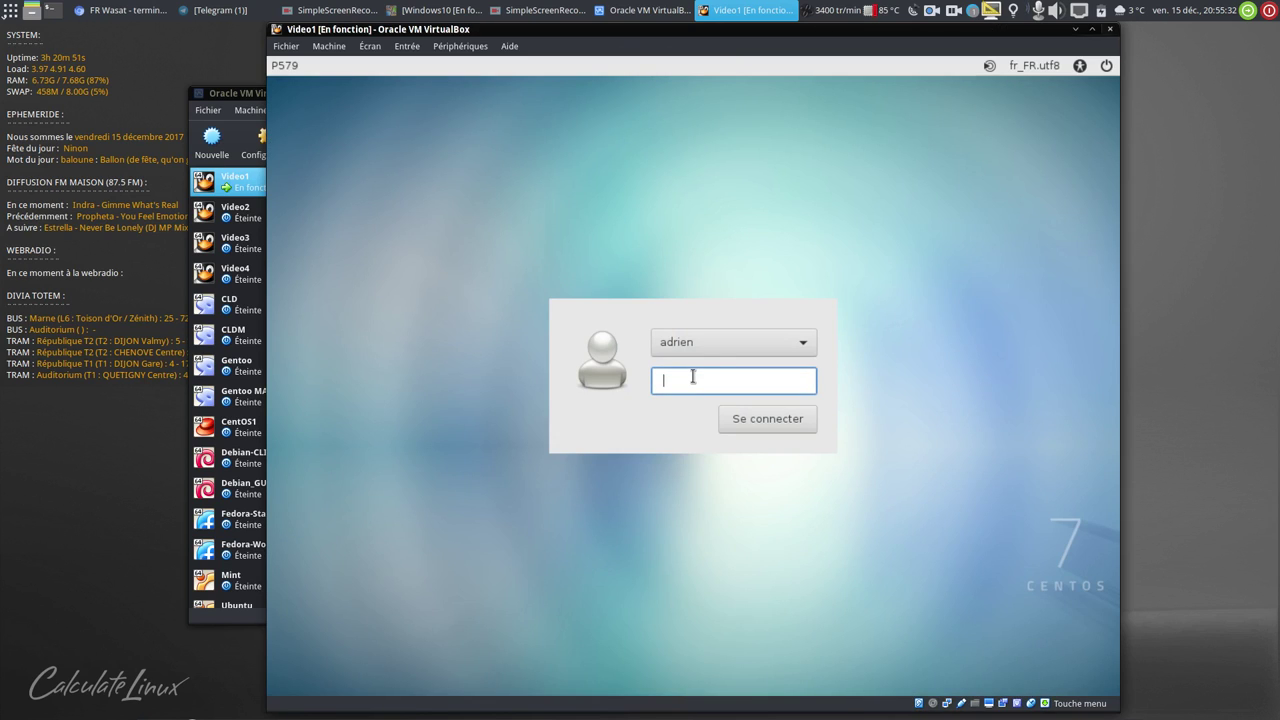
- Log in with the account password and reduce the workspace switcher to 1 workspace
text(a**********)
key(Return)
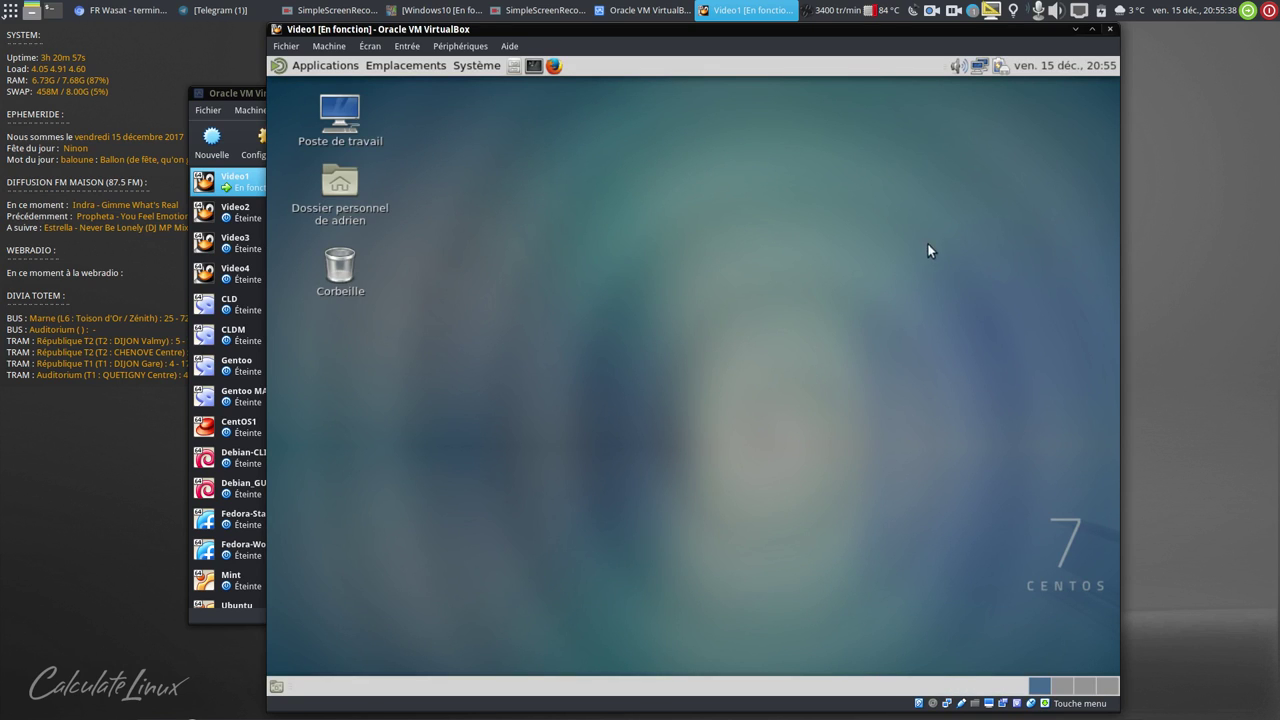
right_click(1064, 686)
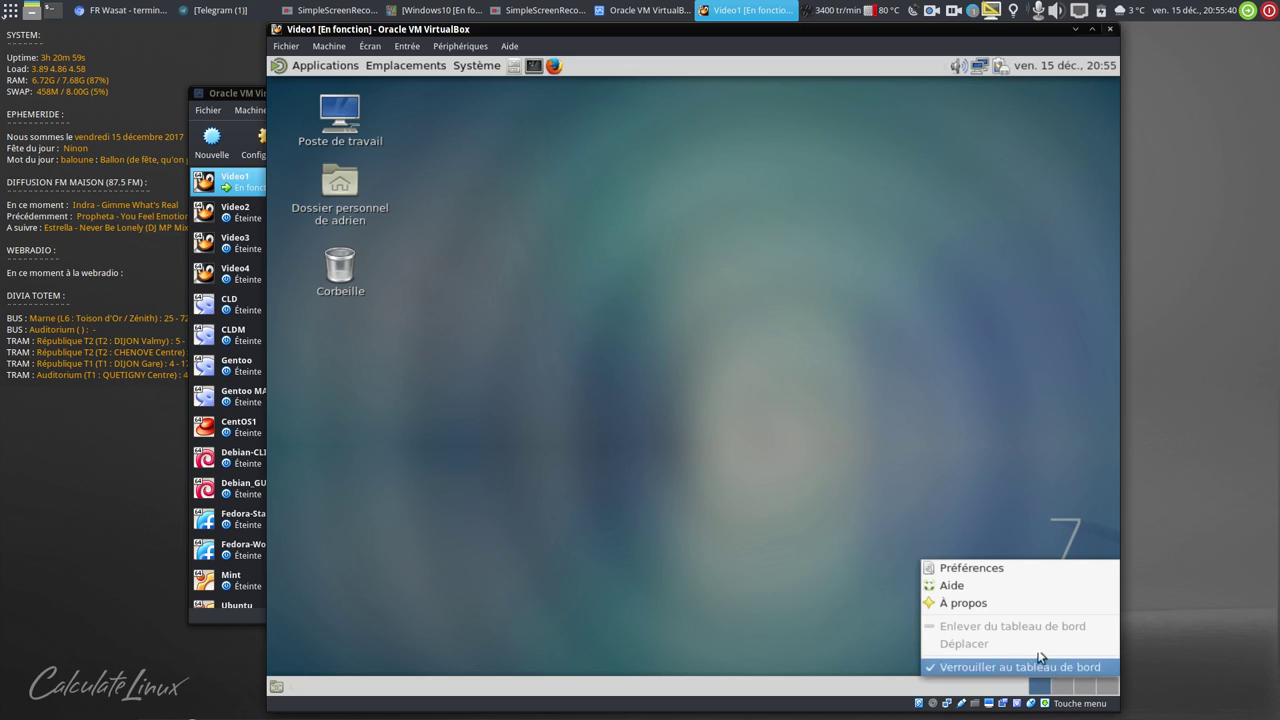
click(999, 567)
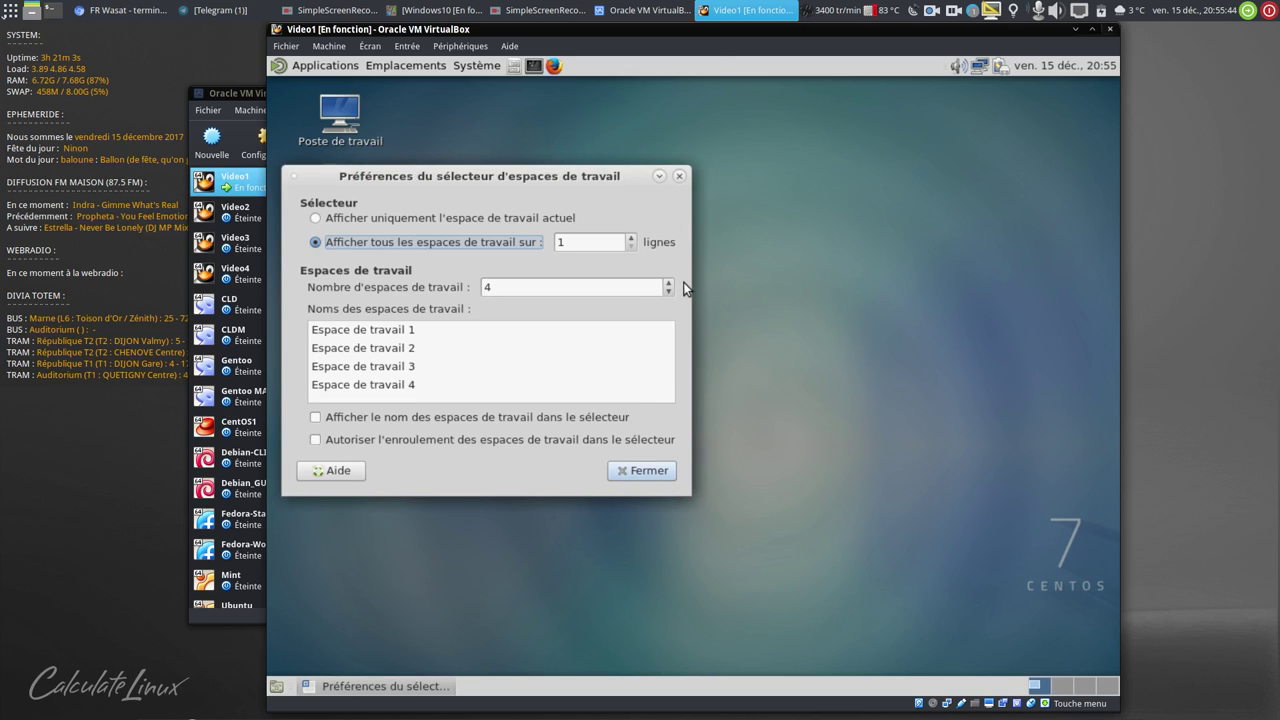
click(668, 291)
click(668, 291)
click(668, 291)
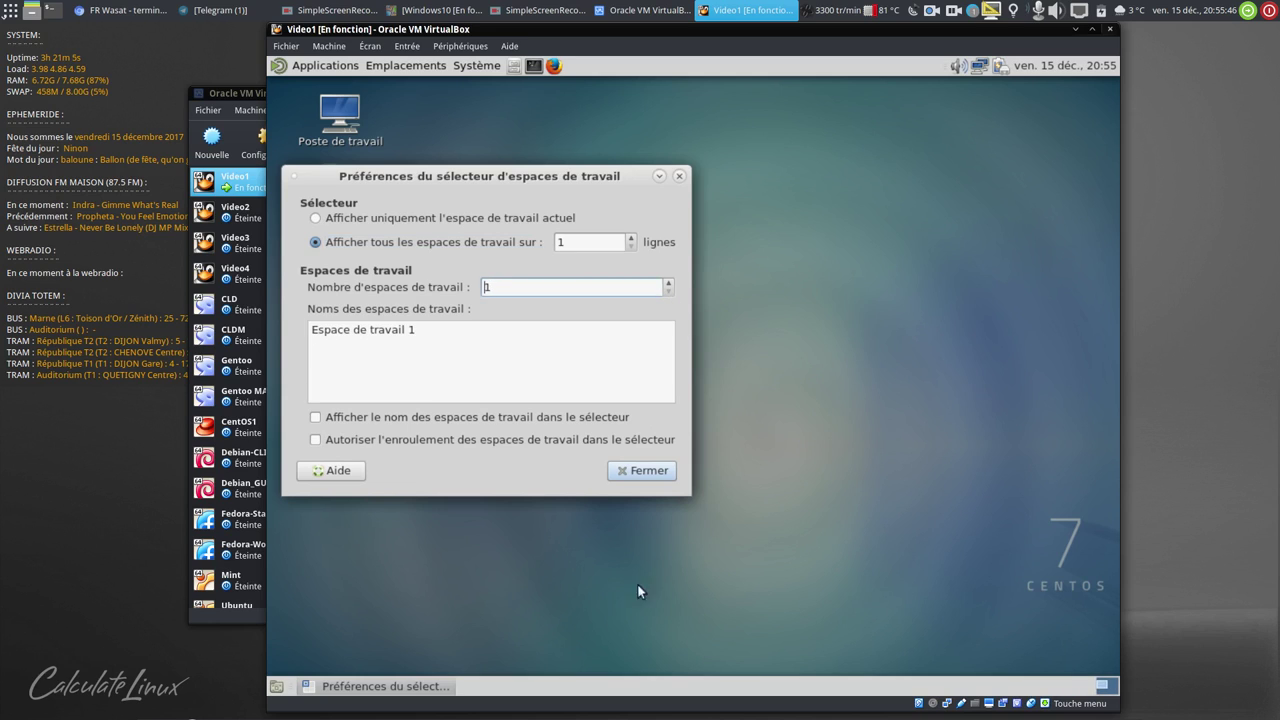
click(646, 471)
- Delete the bottom panel with Supprimer ce tableau de bord and confirm
right_click(658, 687)
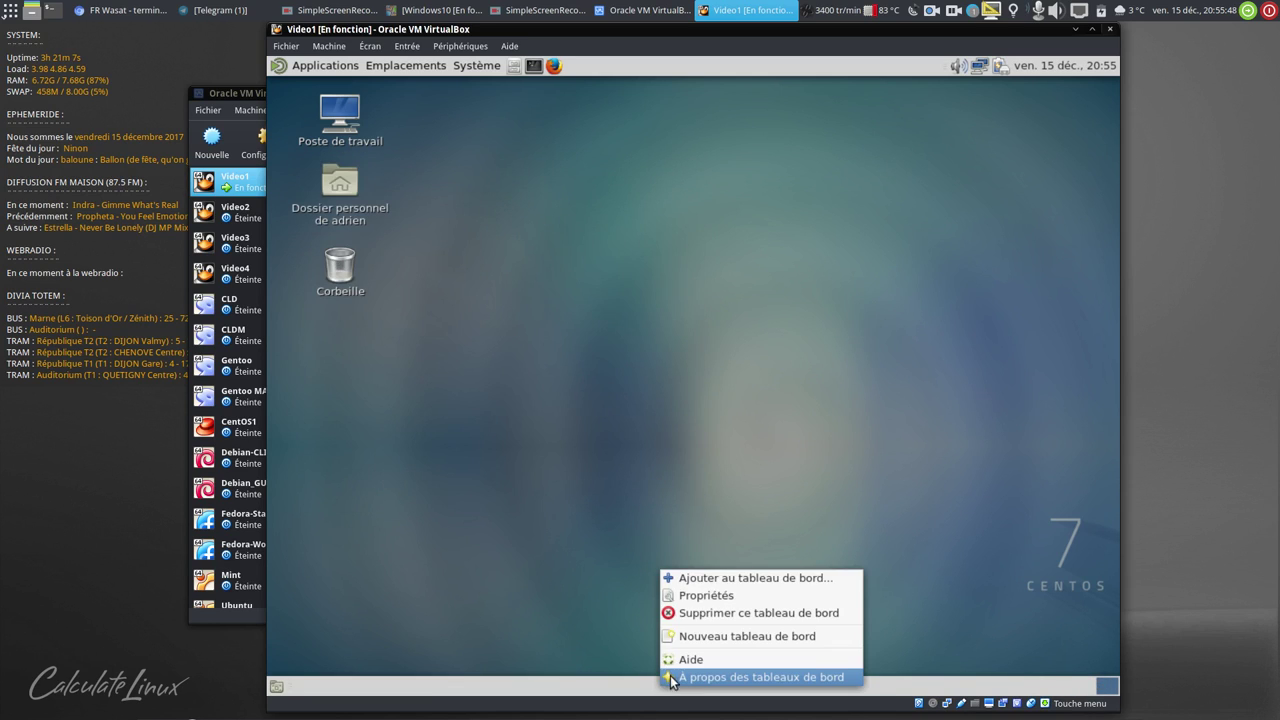
click(716, 613)
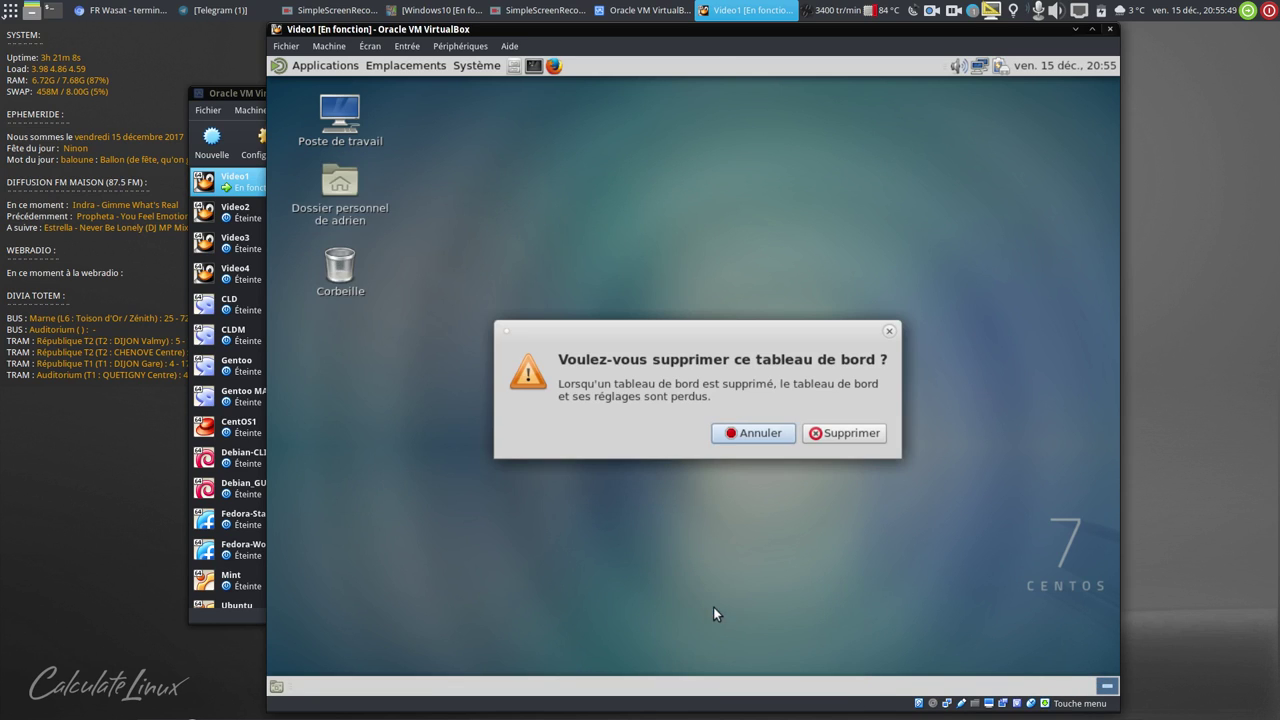
click(838, 432)
- Unlock the Applications/Emplacements/Système menu bar and remove it from the top panel
right_click(308, 64)
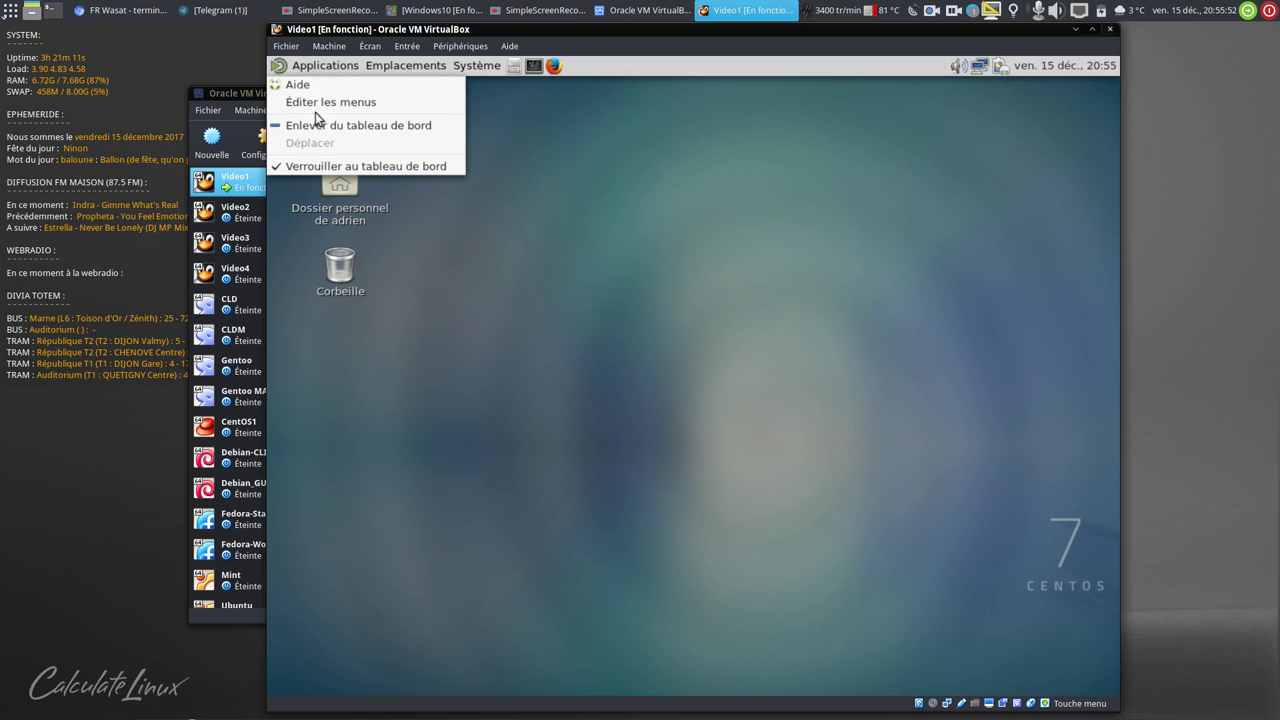
click(311, 166)
right_click(315, 68)
click(343, 143)
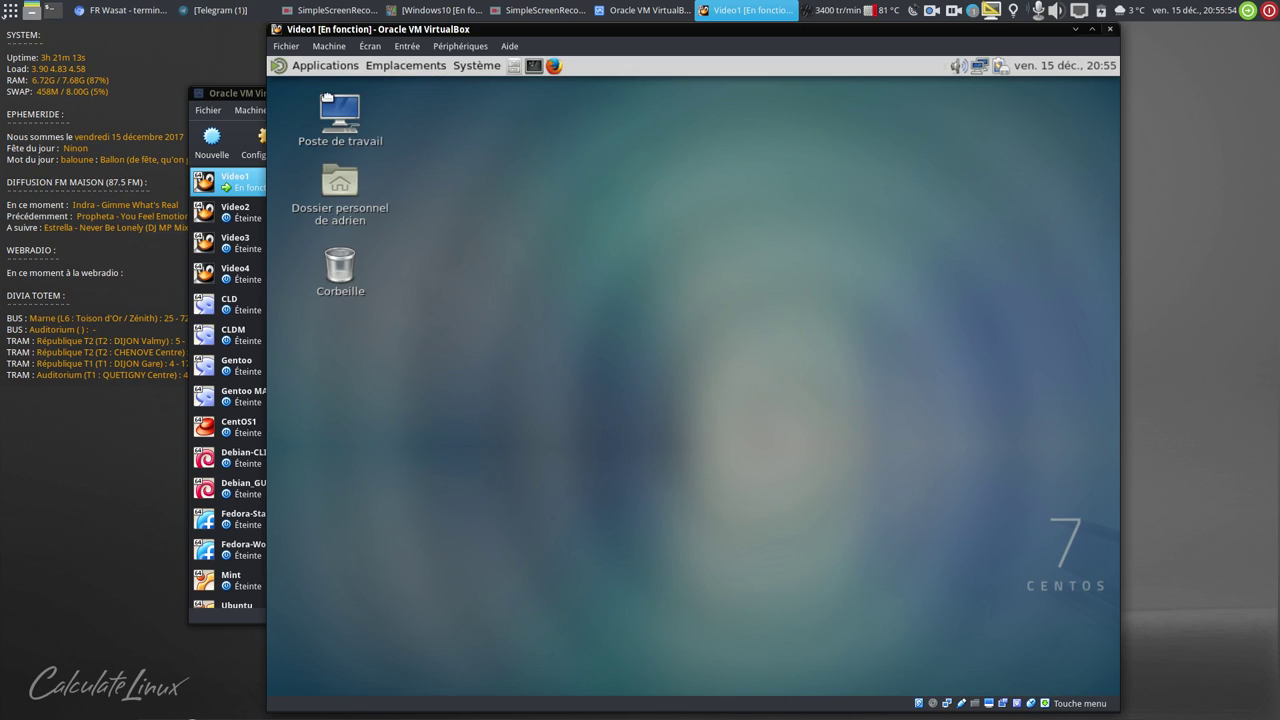
right_click(319, 71)
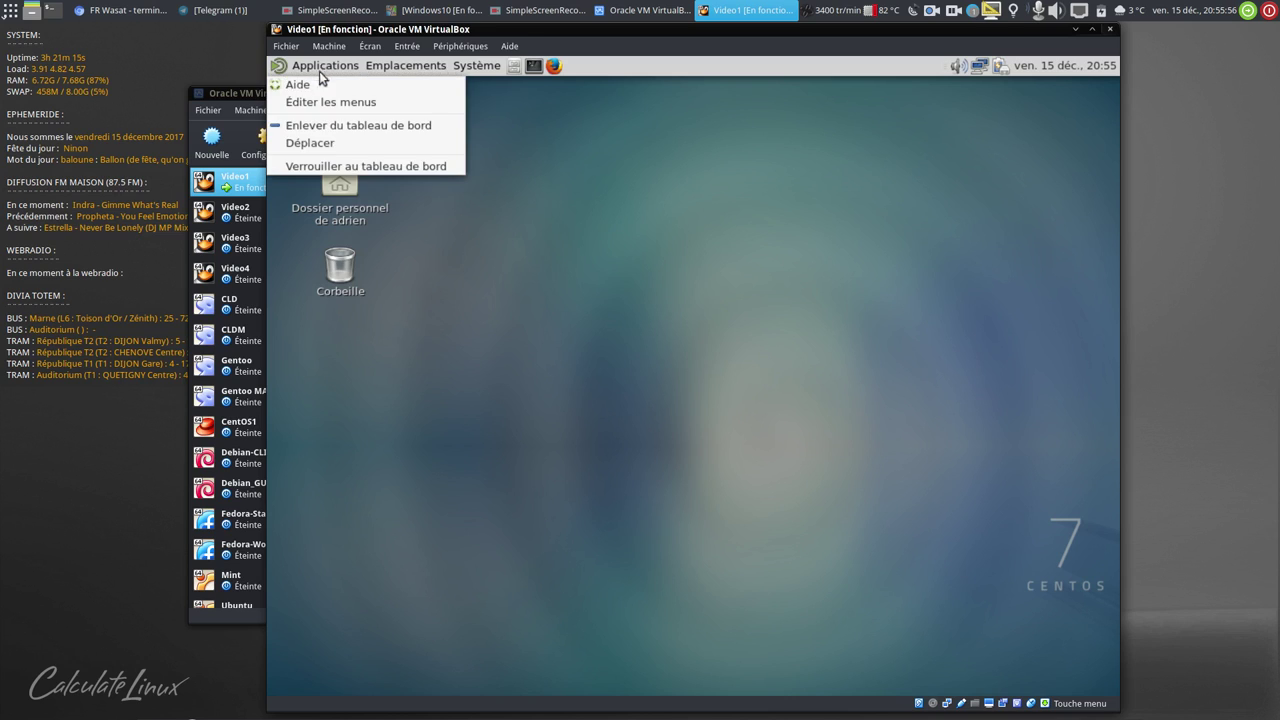
click(336, 127)
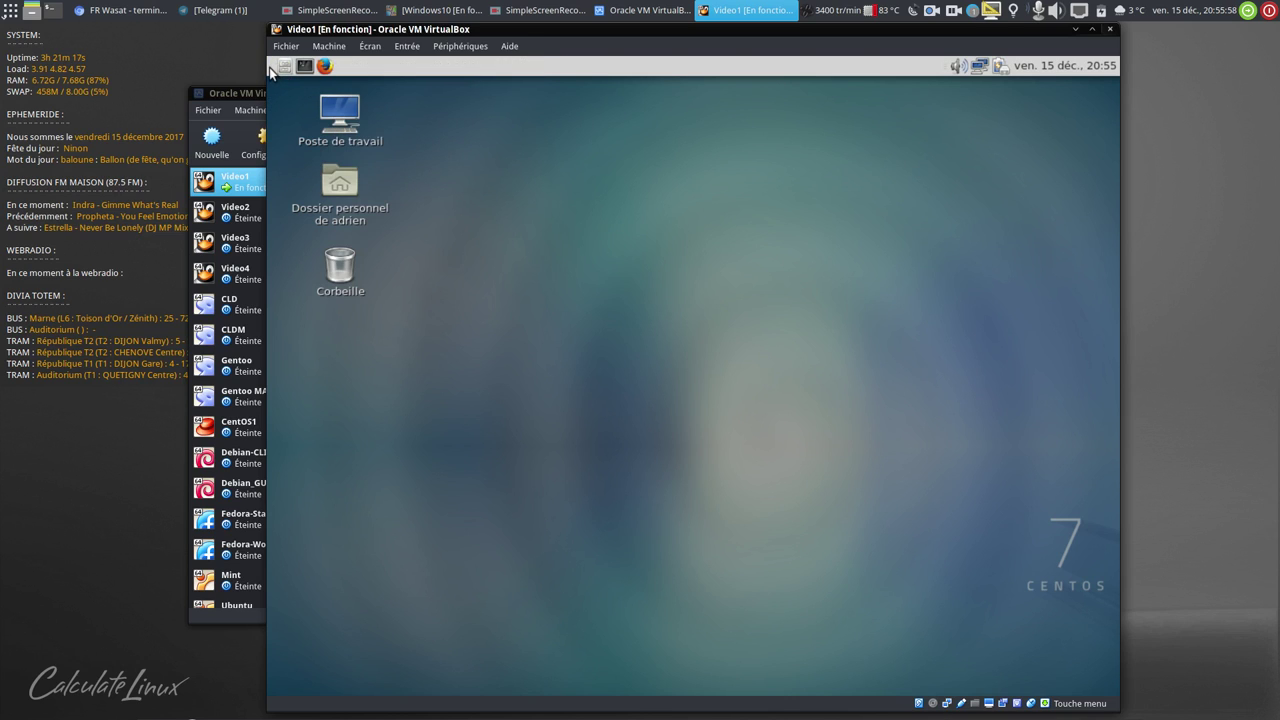
right_click(269, 67)
- Add Menu principal to the top panel and check that it opens
click(338, 80)
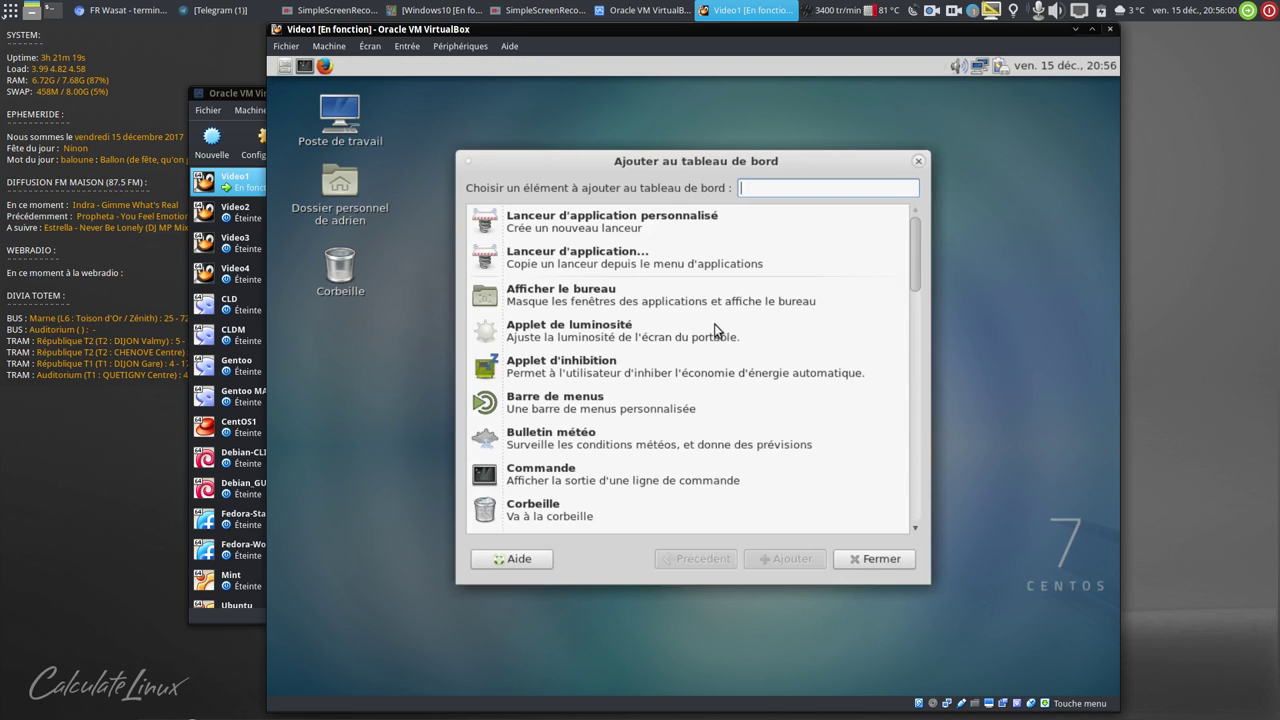
text(menu)
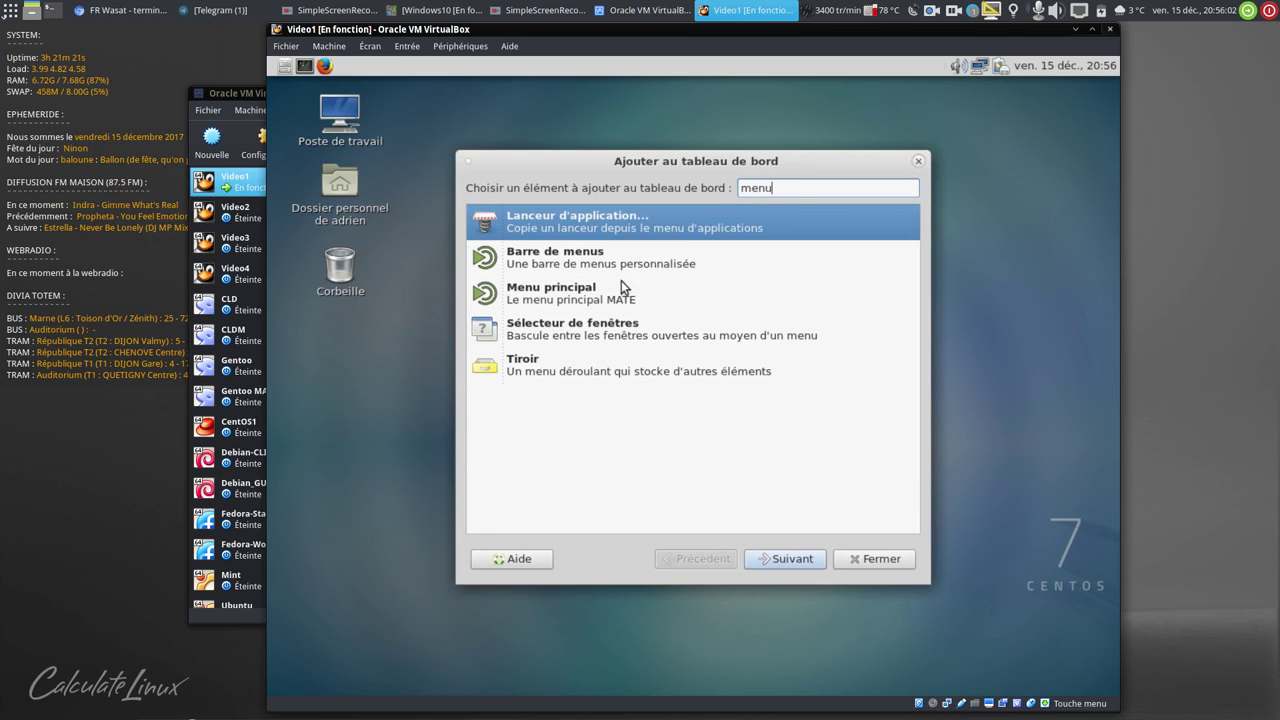
click(621, 284)
click(814, 572)
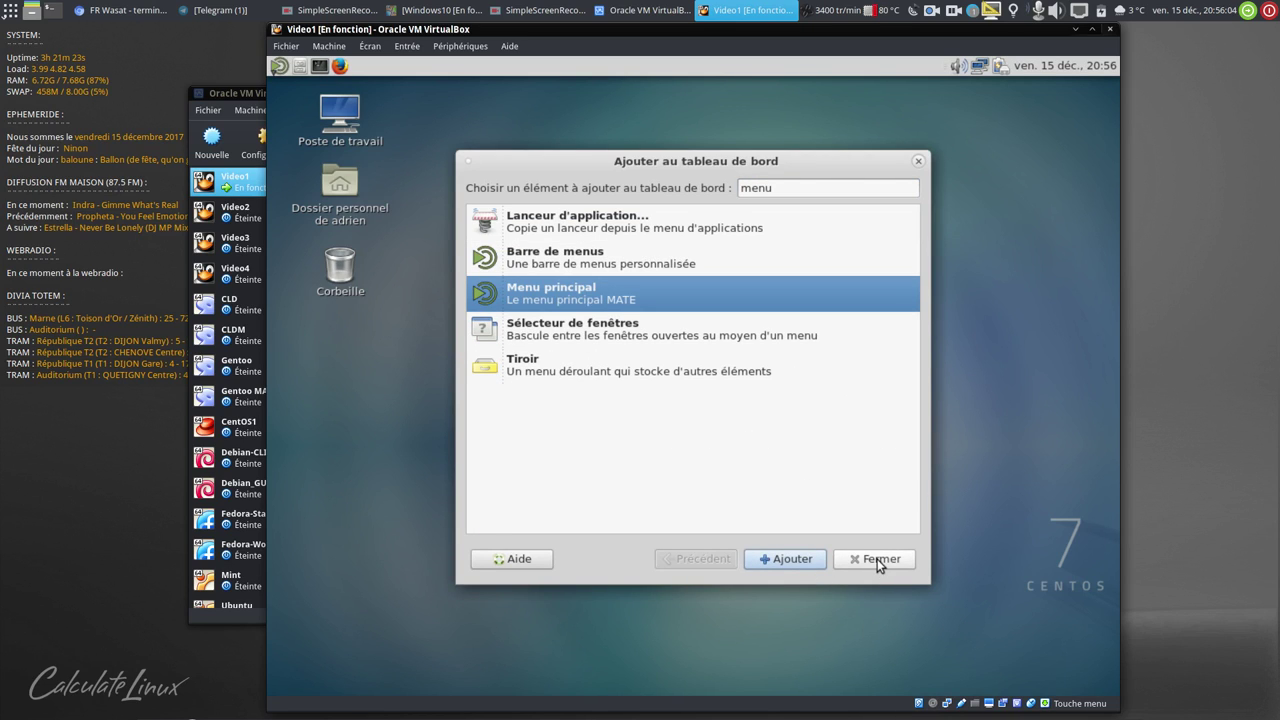
click(877, 559)
click(279, 66)
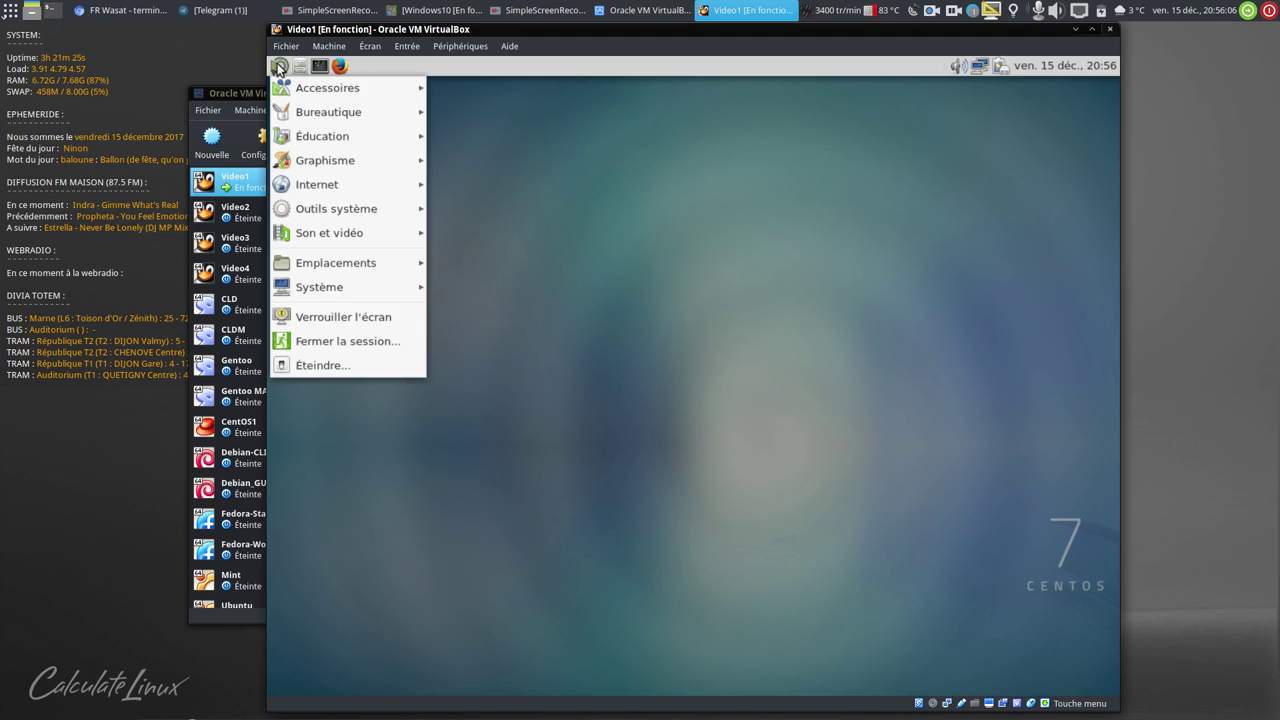
click(279, 66)
- Remove an old launcher from the top panel
right_click(279, 66)
key(Escape)
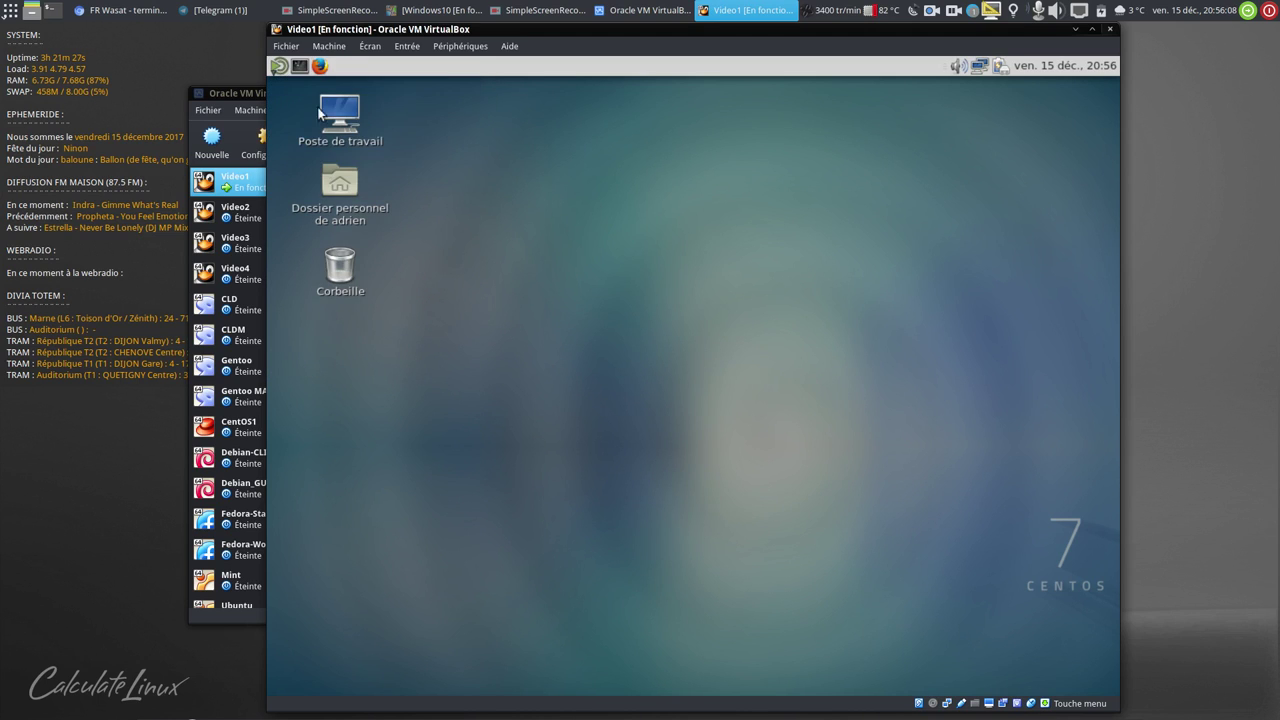
right_click(279, 66)
click(330, 125)
- Add a Caja launcher from Outils système to the panel and reposition it
click(279, 66)
mouse_move(334, 184)
mouse_move(339, 207)
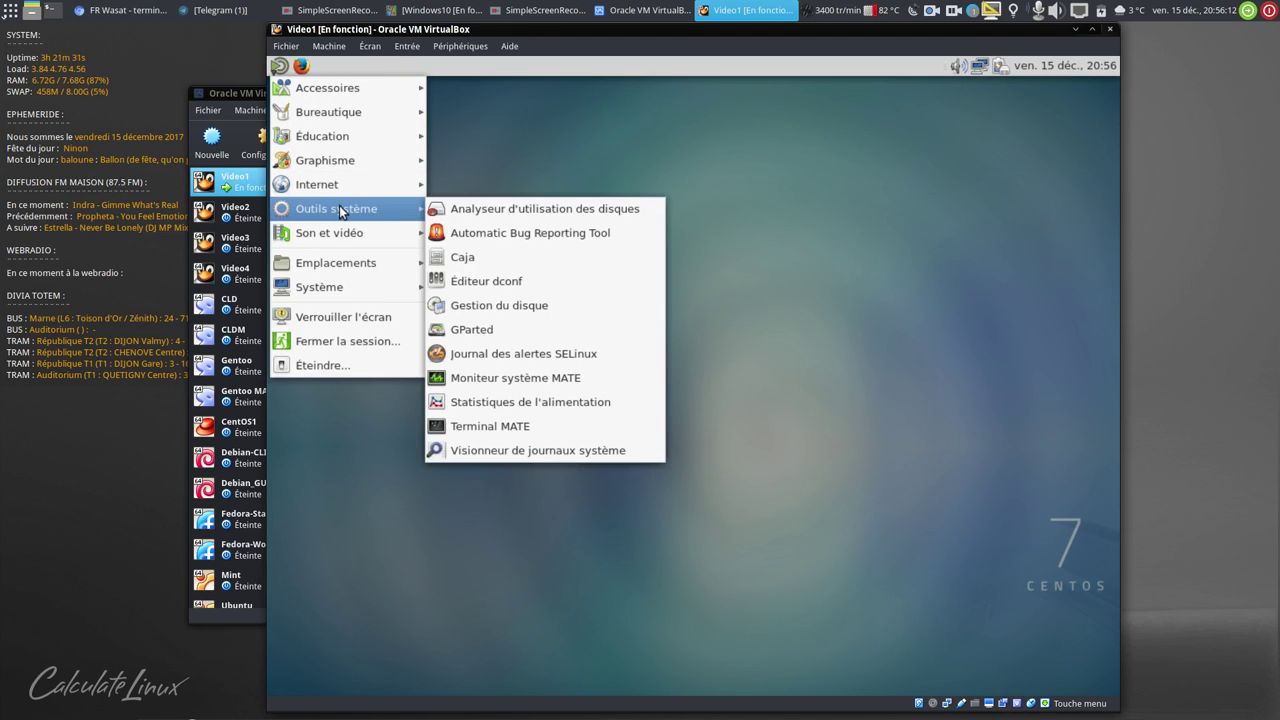
right_click(520, 263)
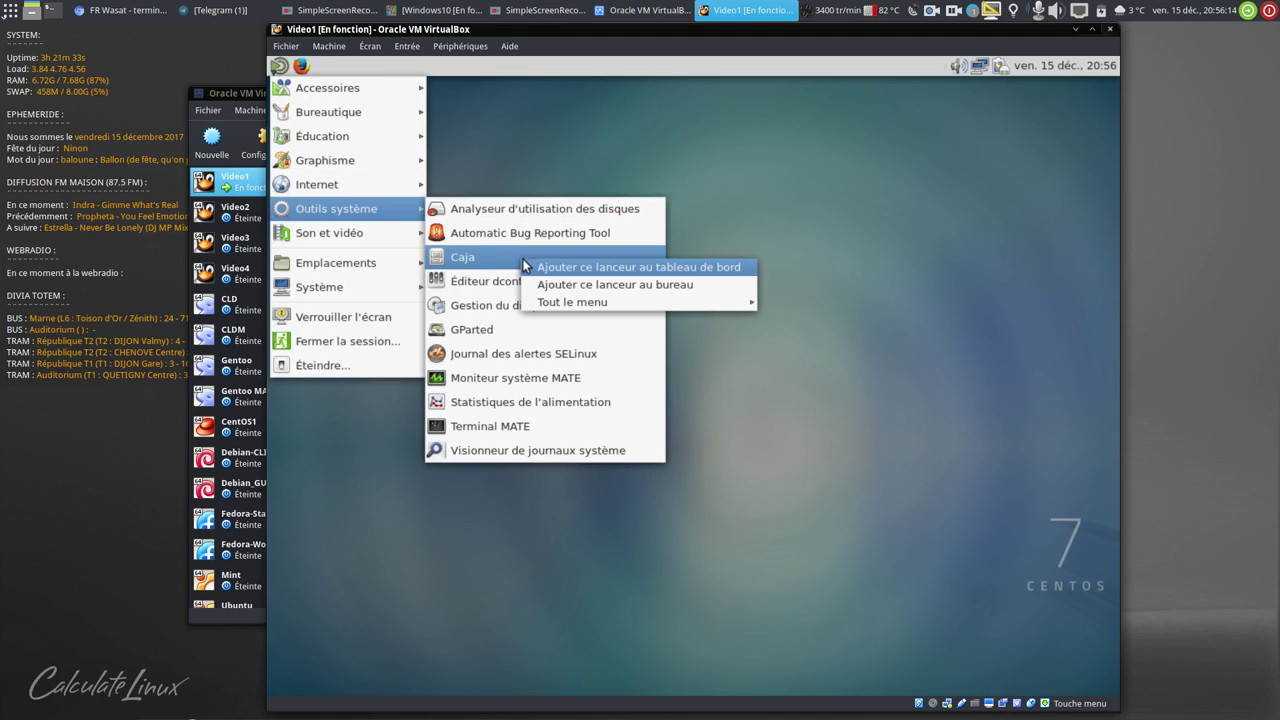
click(551, 271)
click(545, 258)
right_click(302, 66)
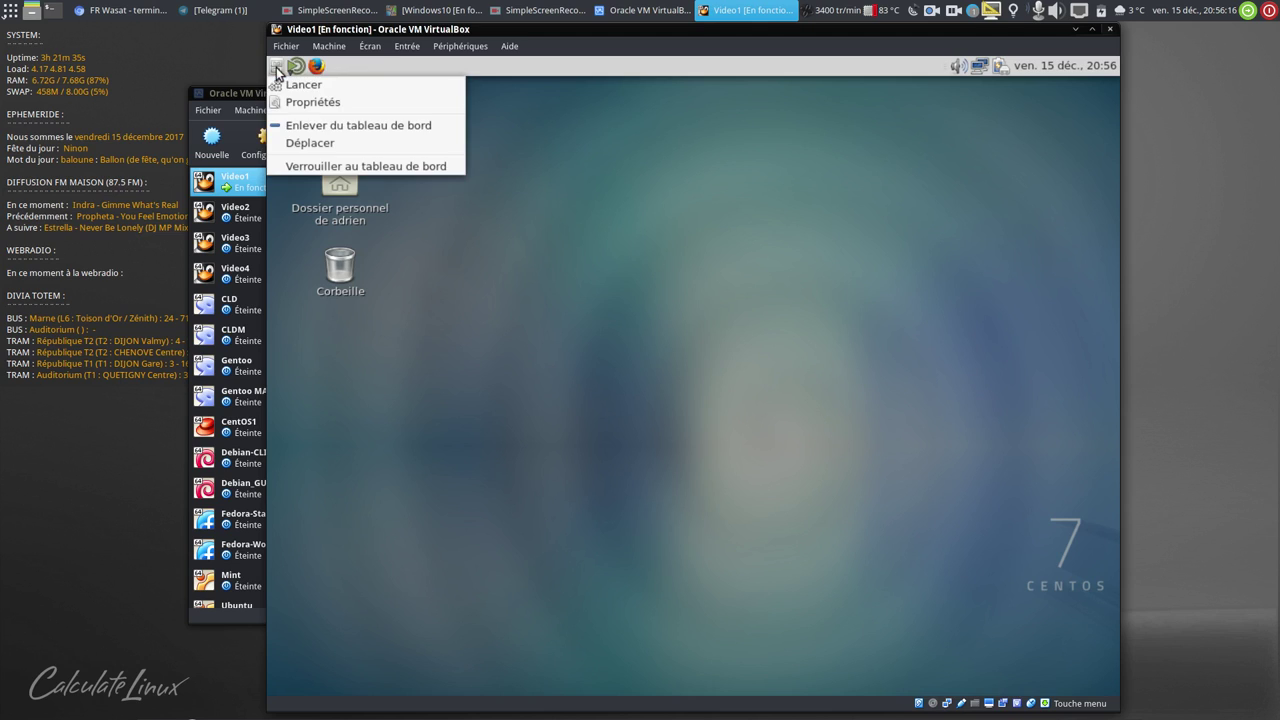
click(305, 141)
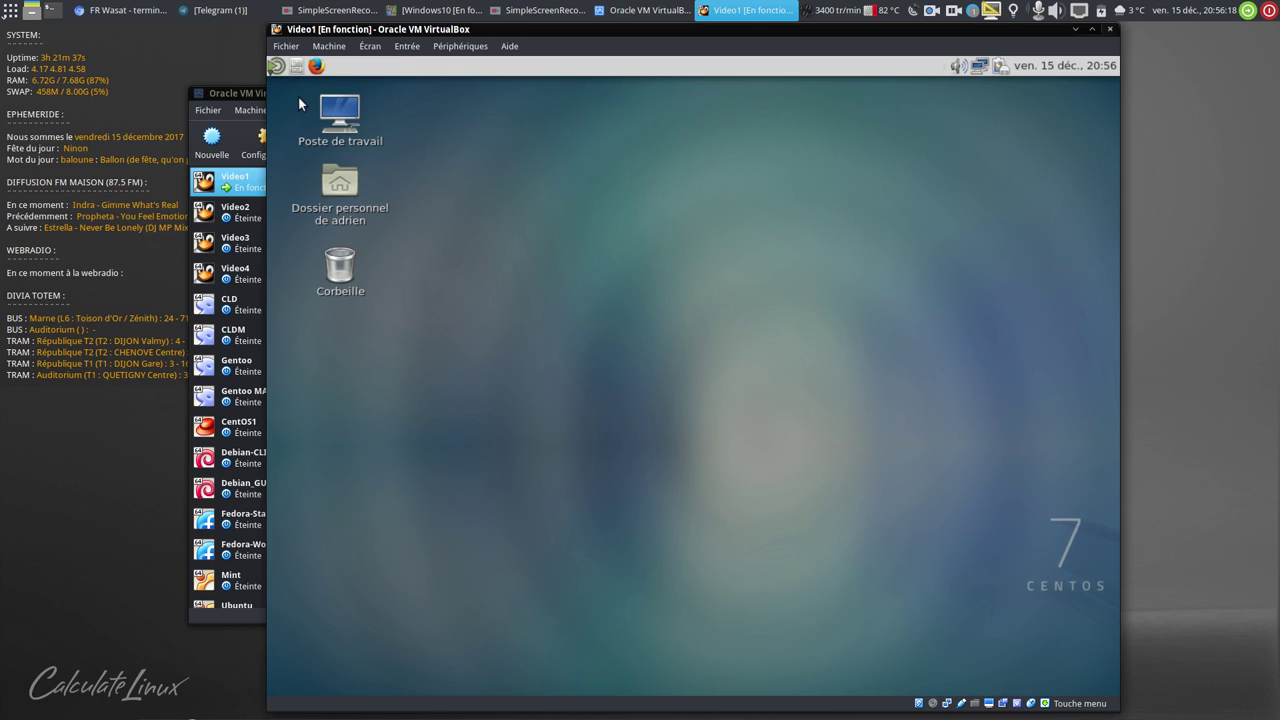
right_click(472, 62)
- Set the top panel's Taille to 32 pixels in its properties
click(520, 88)
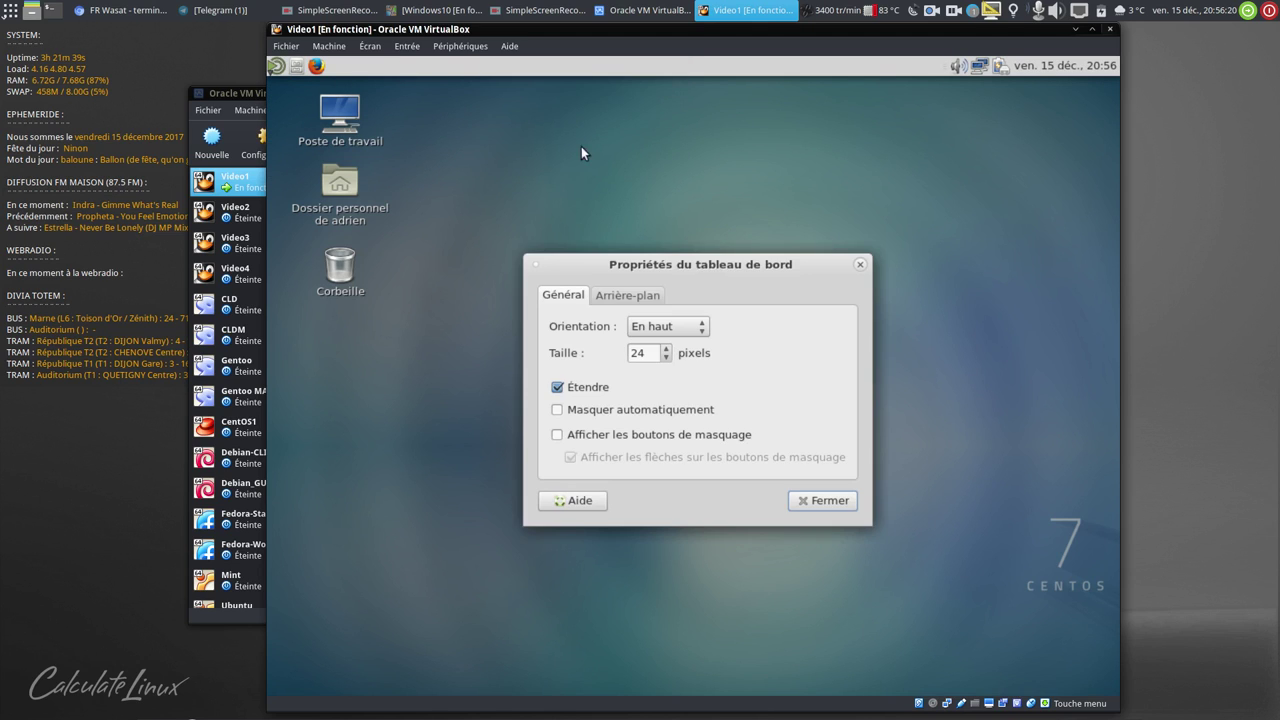
scroll(665, 355, up, 20)
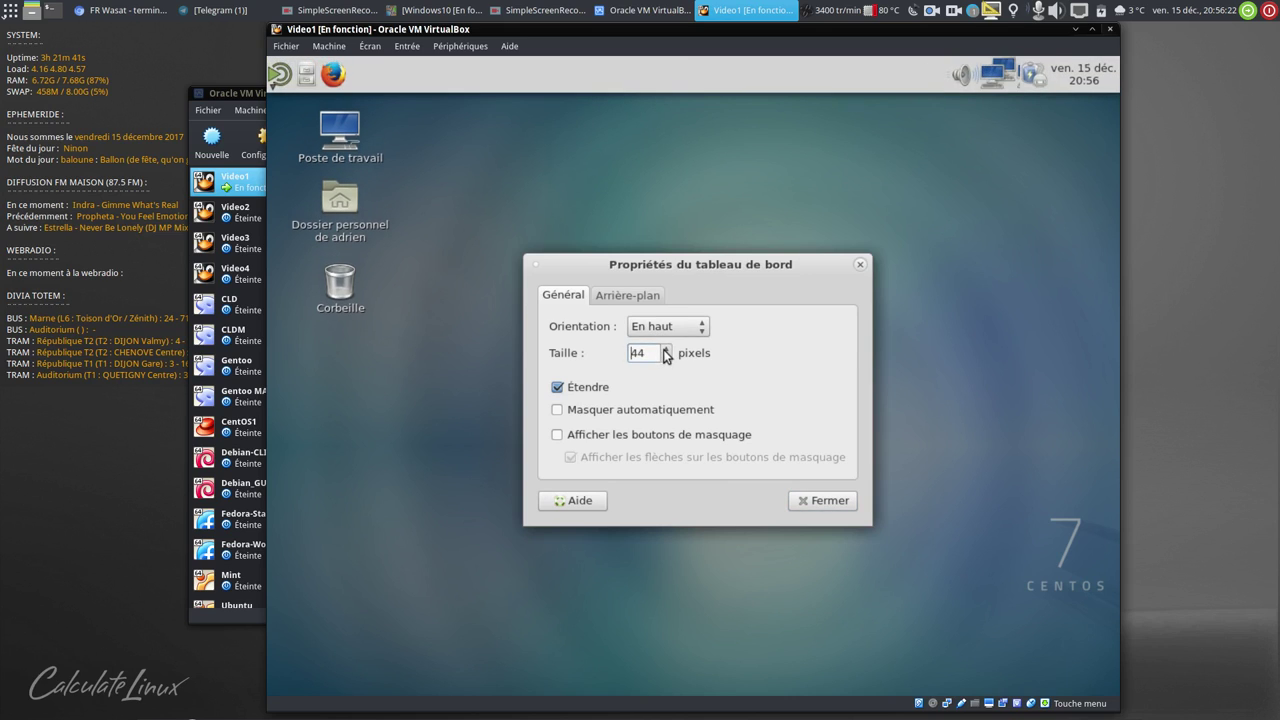
scroll(666, 355, up, 5)
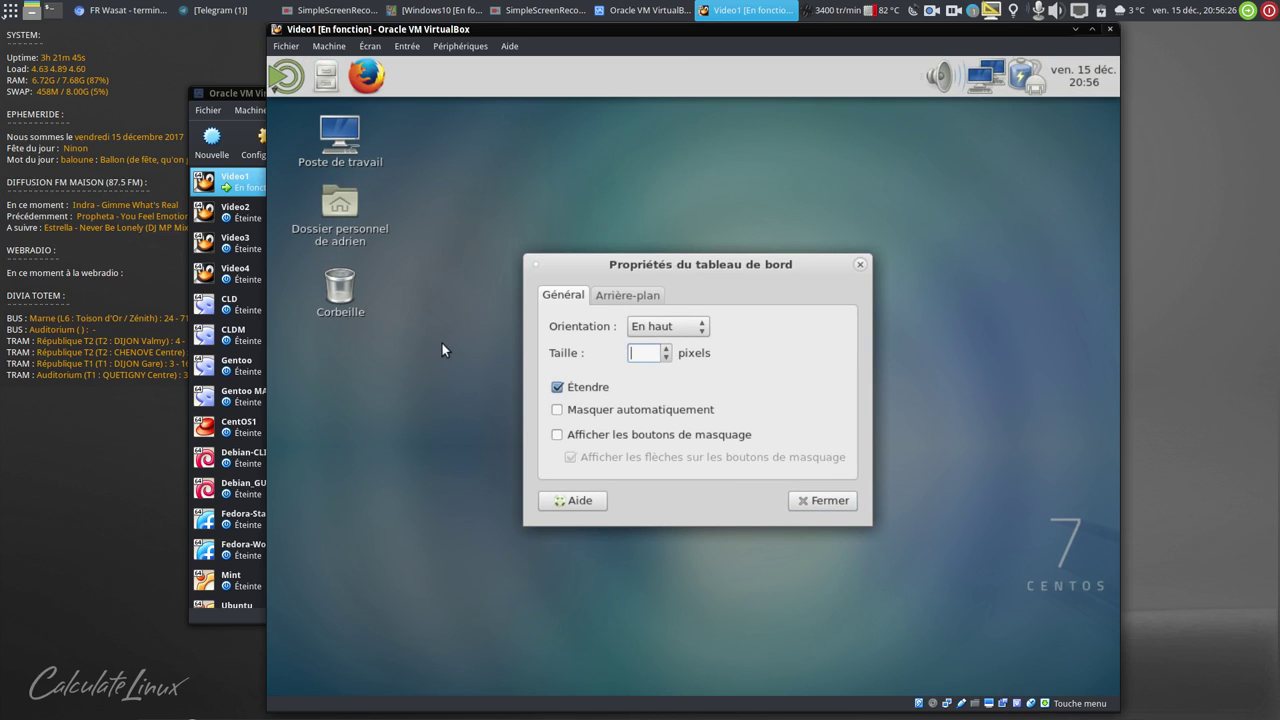
text(32)
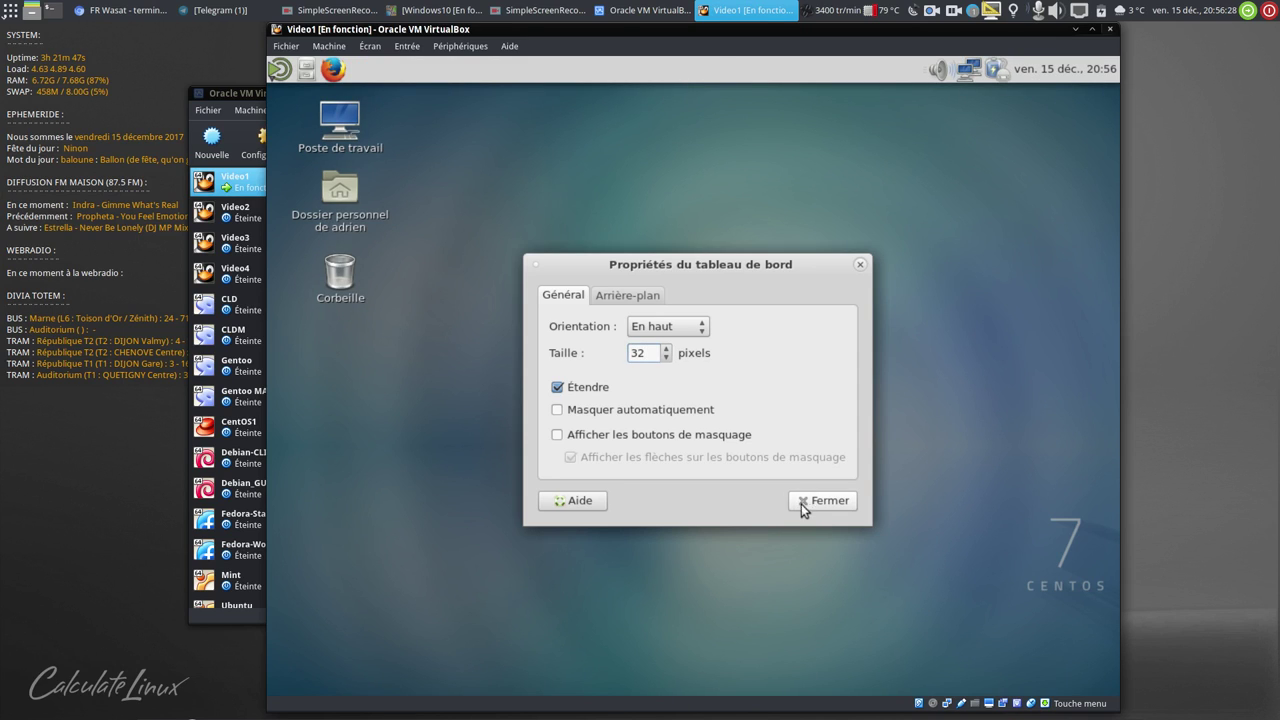
click(803, 501)
right_click(824, 61)
- Add Liste des fenêtres to the panel and move it next to the launchers
click(838, 70)
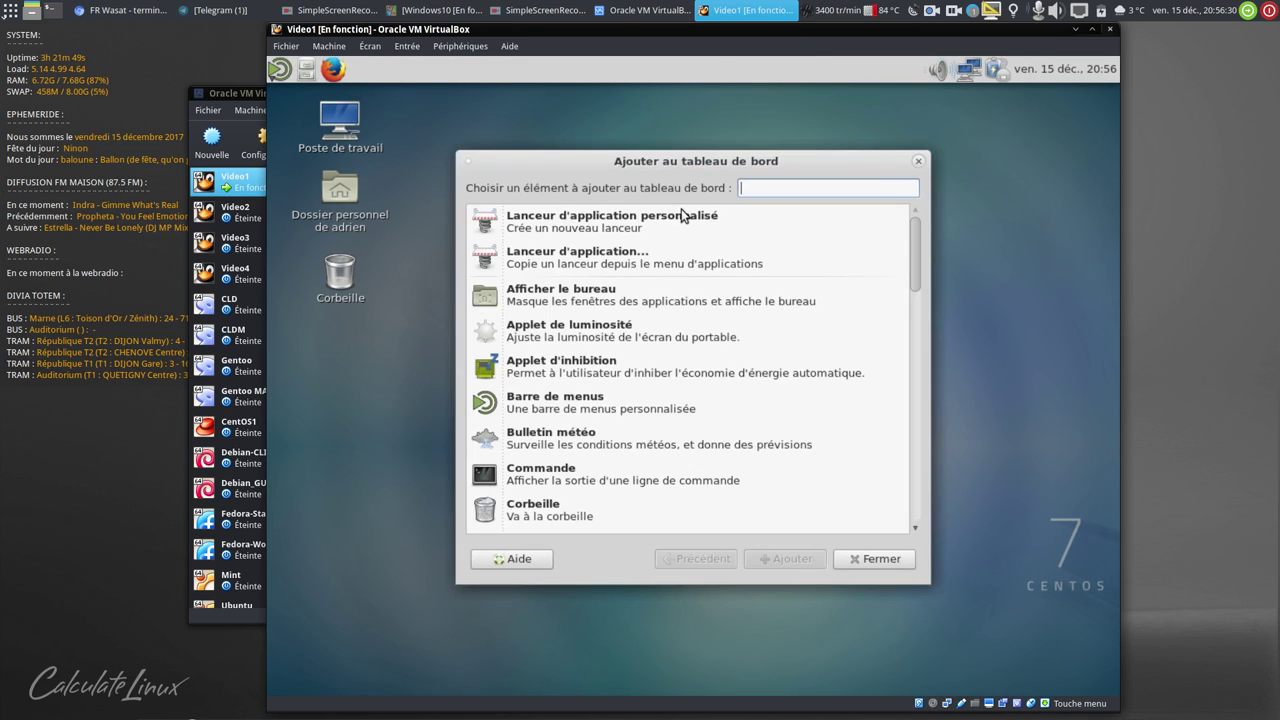
text(liste)
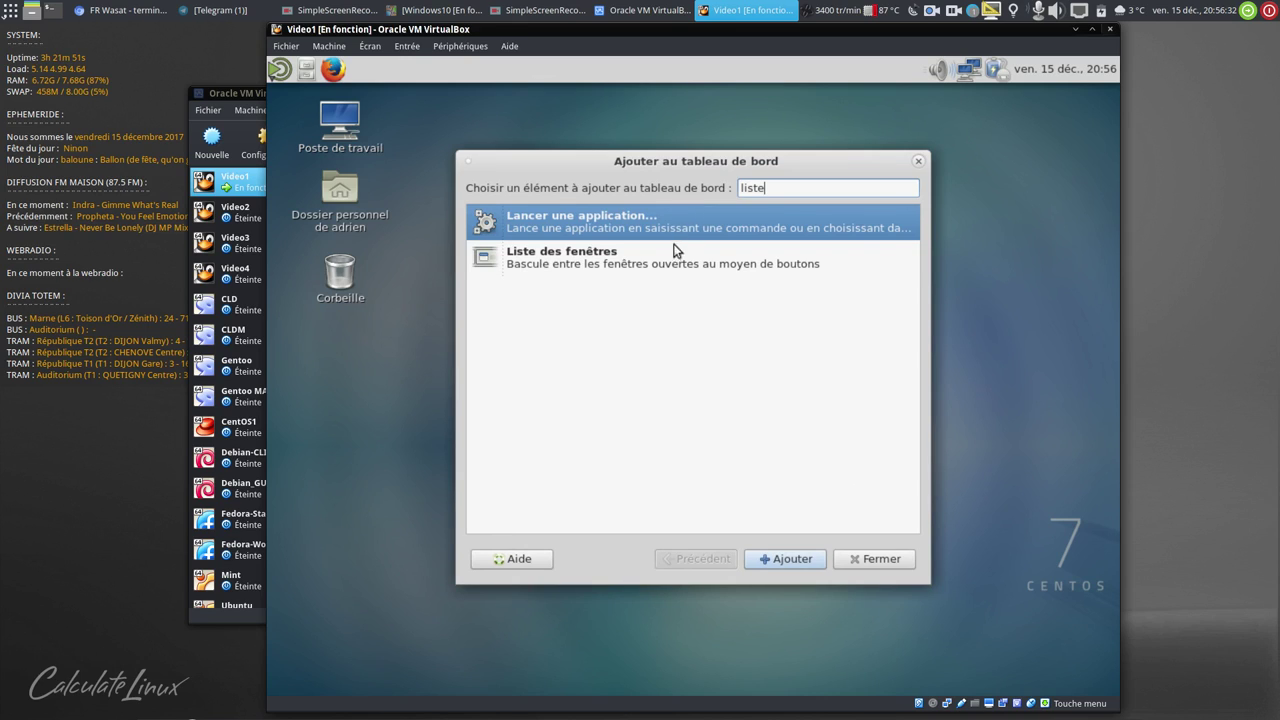
key(Down)
click(810, 557)
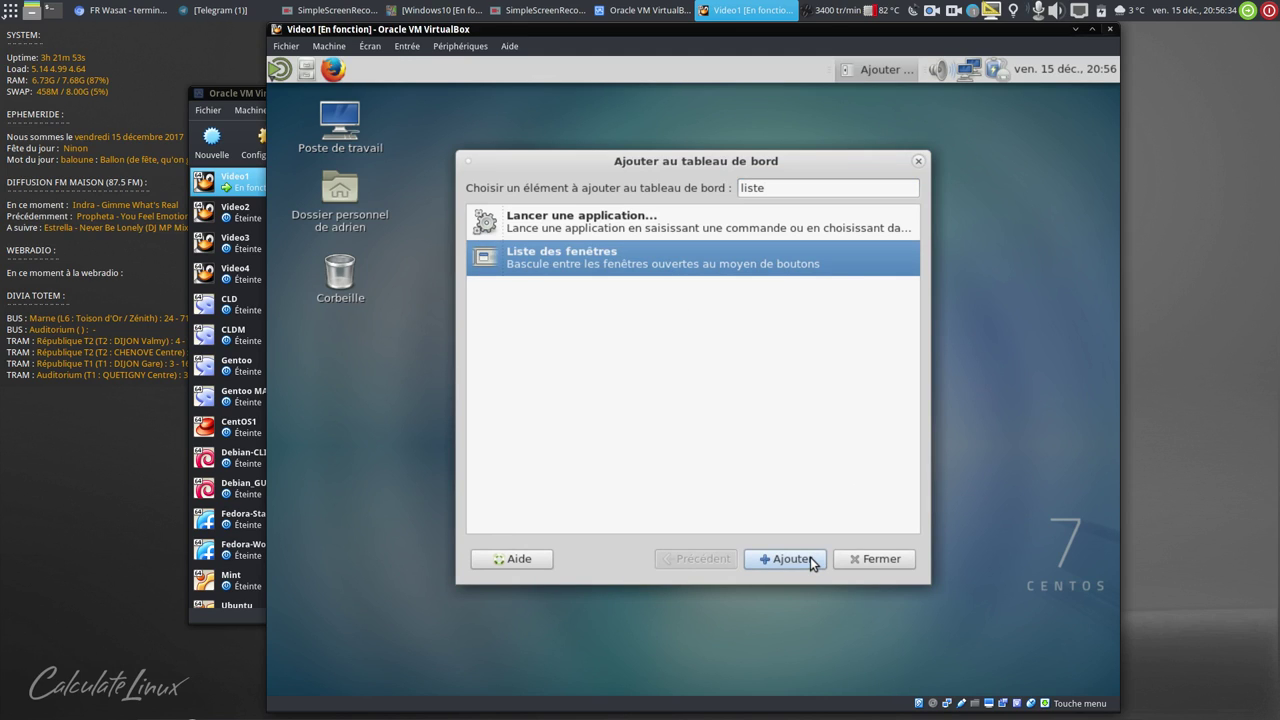
right_click(838, 70)
click(860, 191)
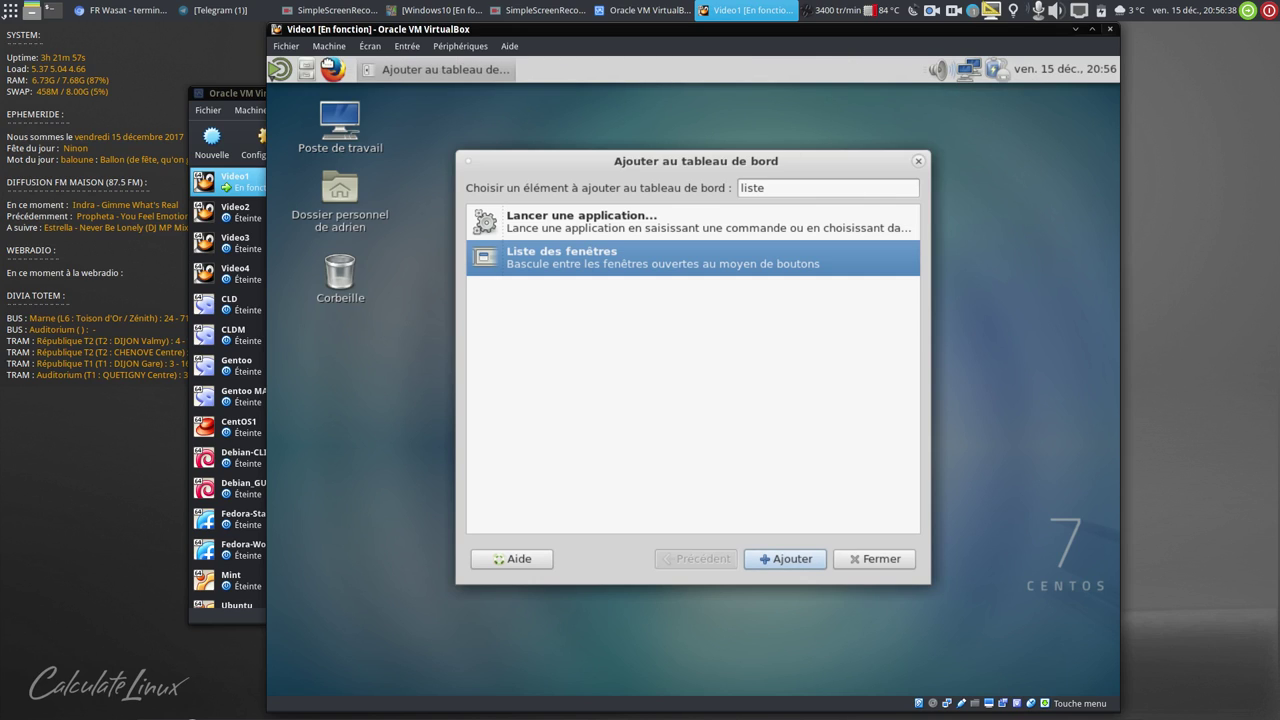
click(877, 558)
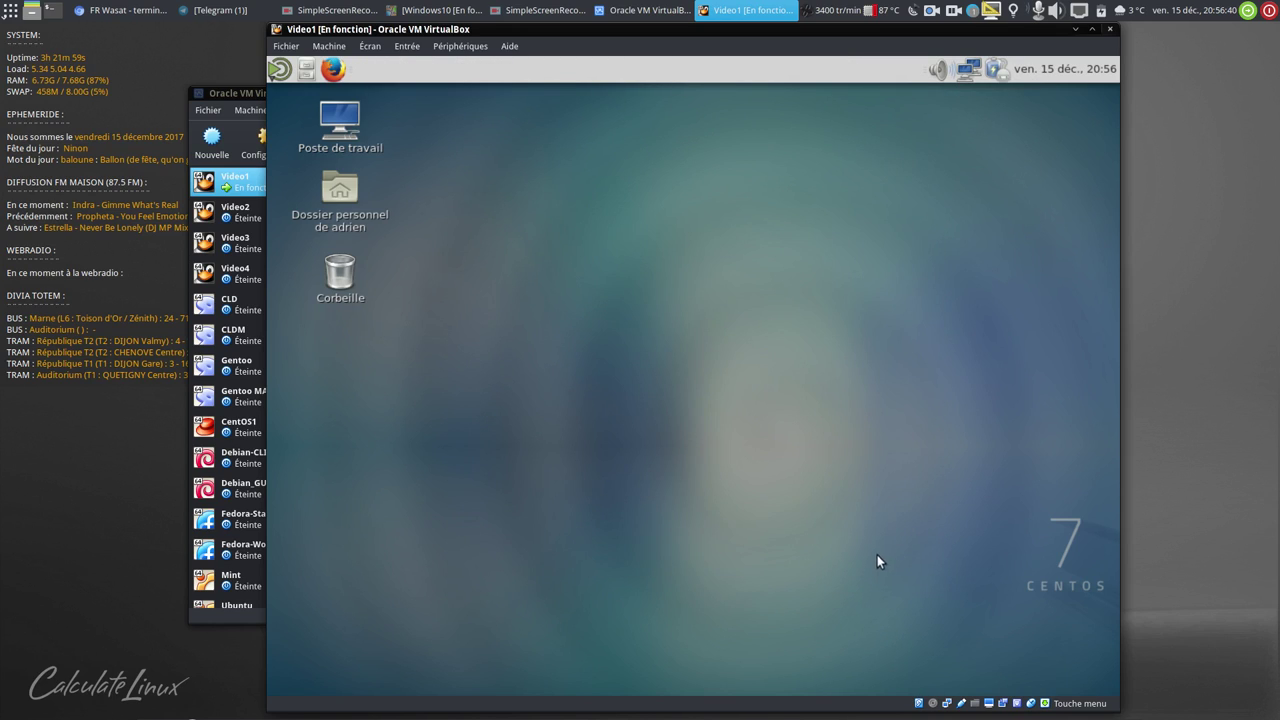
- Set the panel's Orientation to En bas in its properties
right_click(539, 58)
click(586, 83)
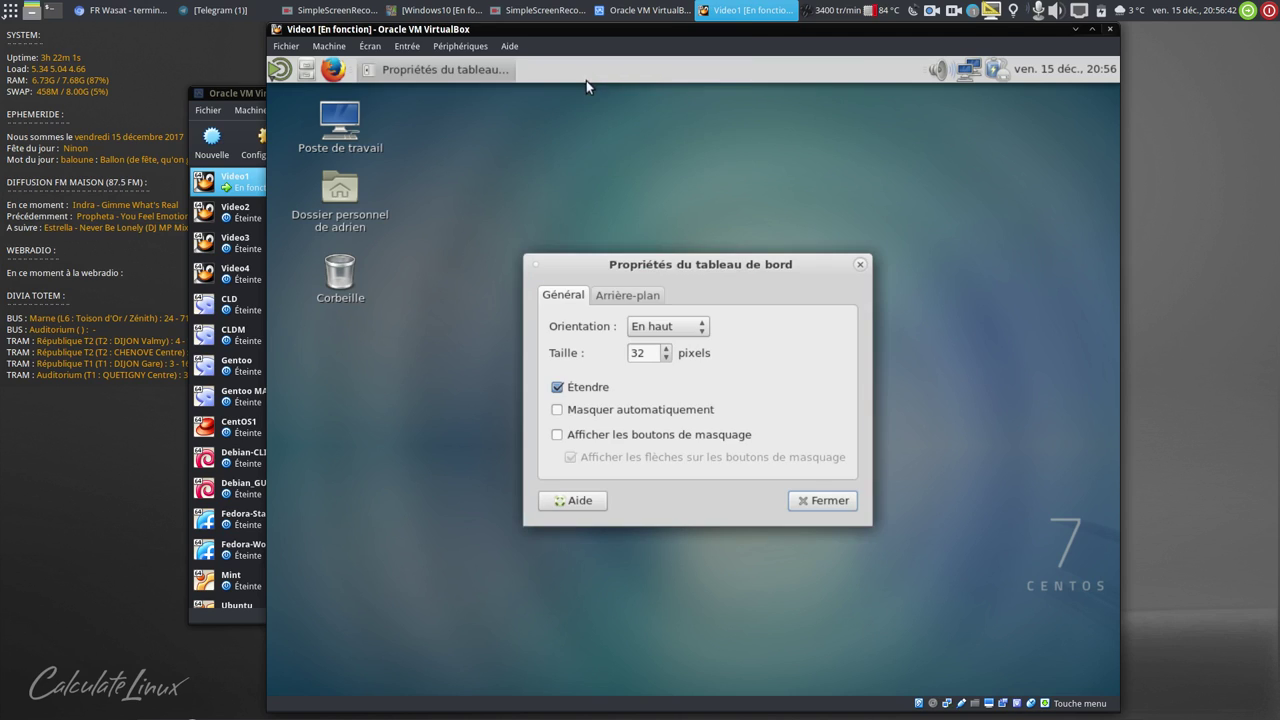
click(652, 325)
click(680, 348)
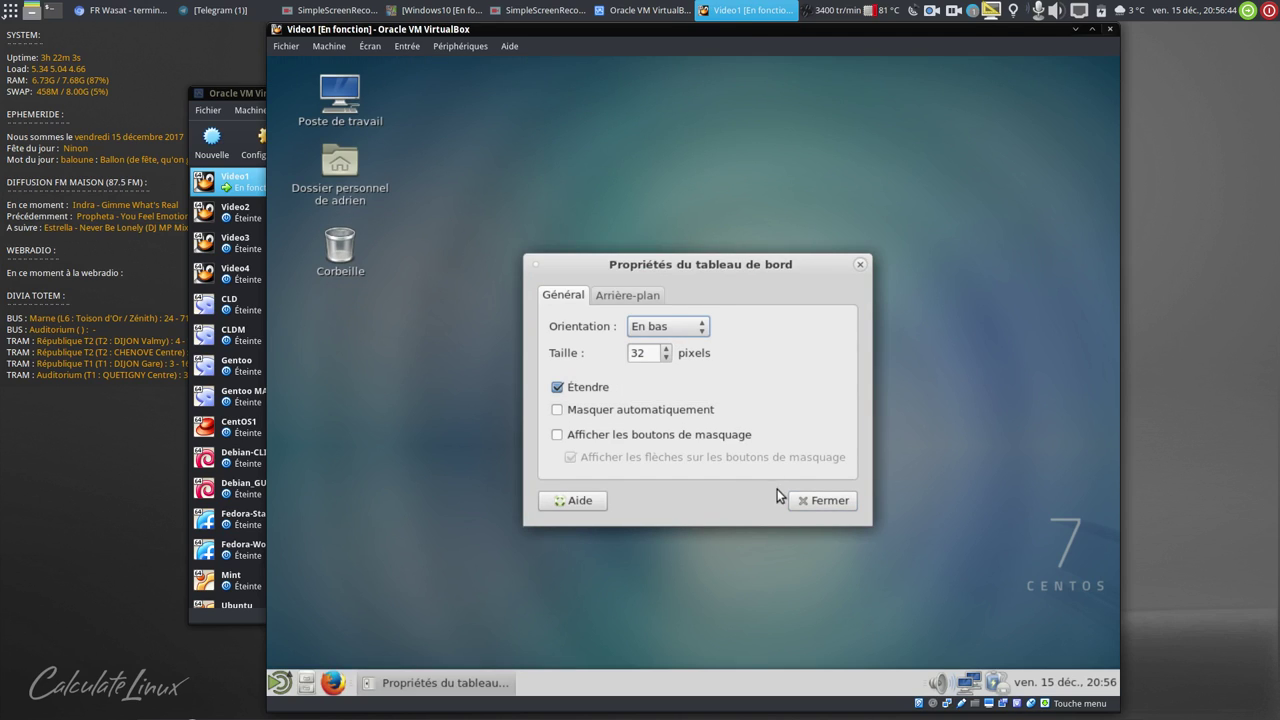
click(822, 500)
click(279, 682)
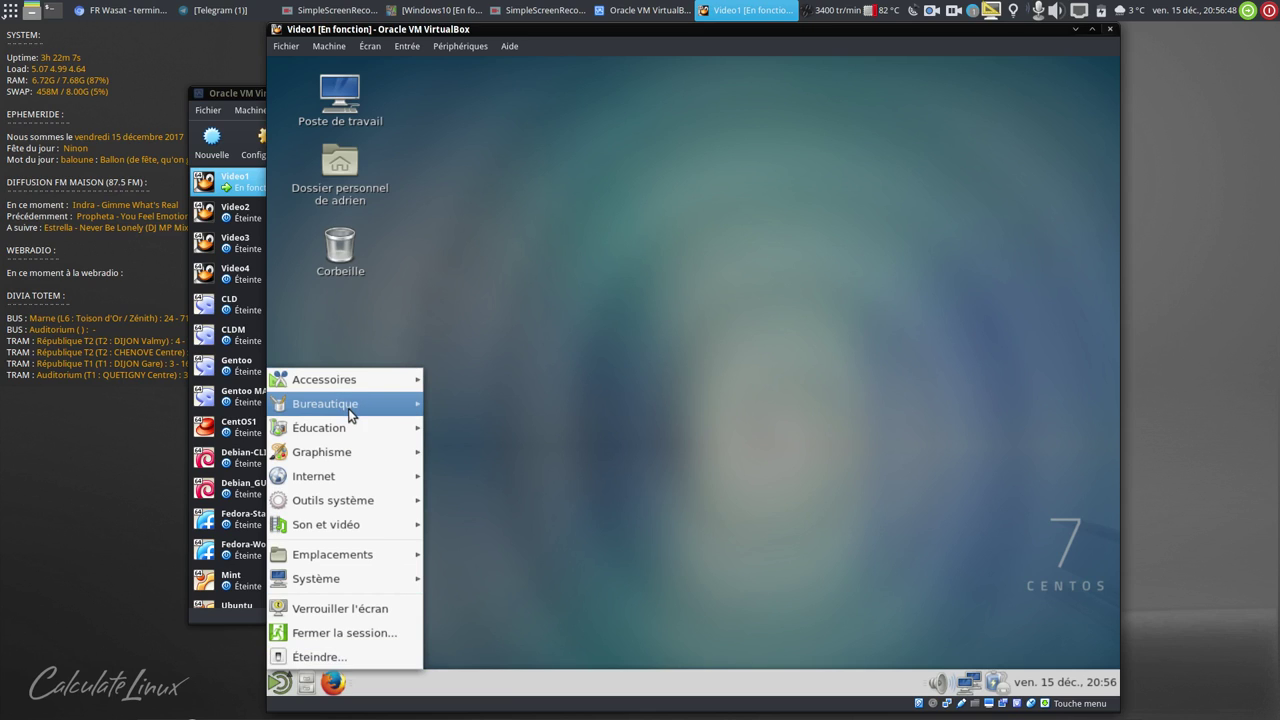
- Launch LibreOffice 5.4 Calc and view About LibreOffice showing version 5.4.3.2
mouse_move(508, 440)
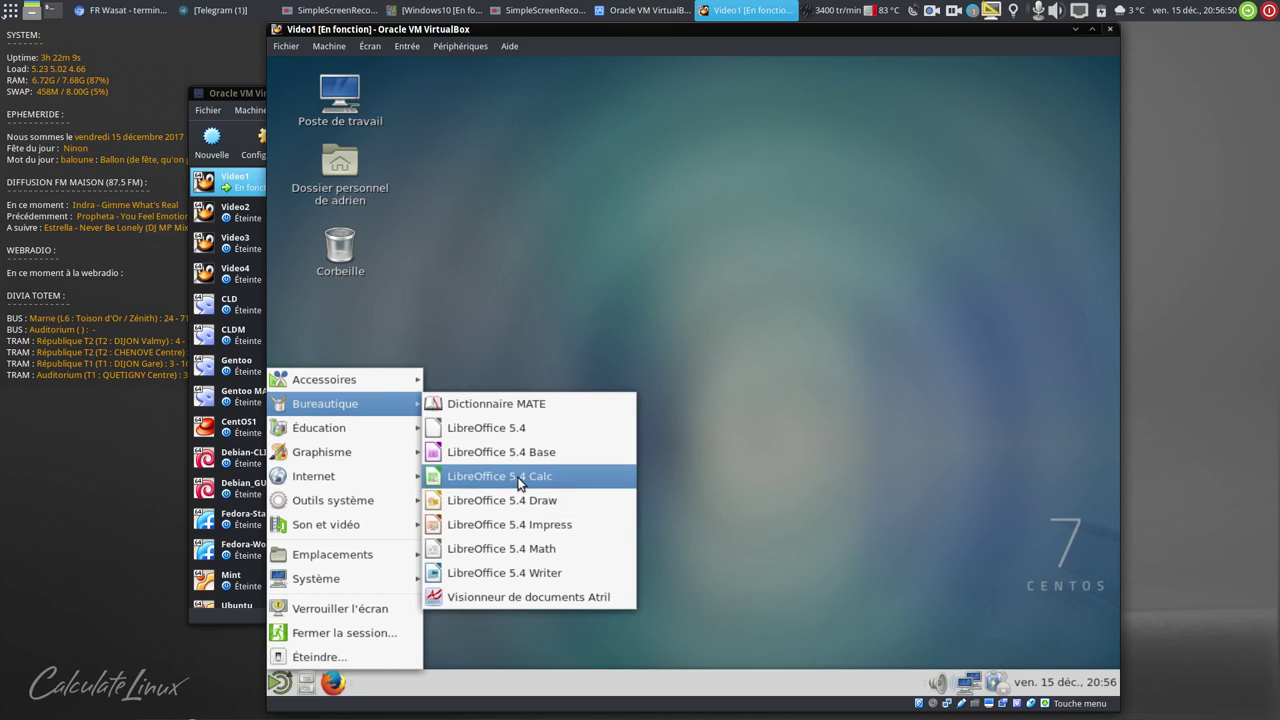
click(517, 477)
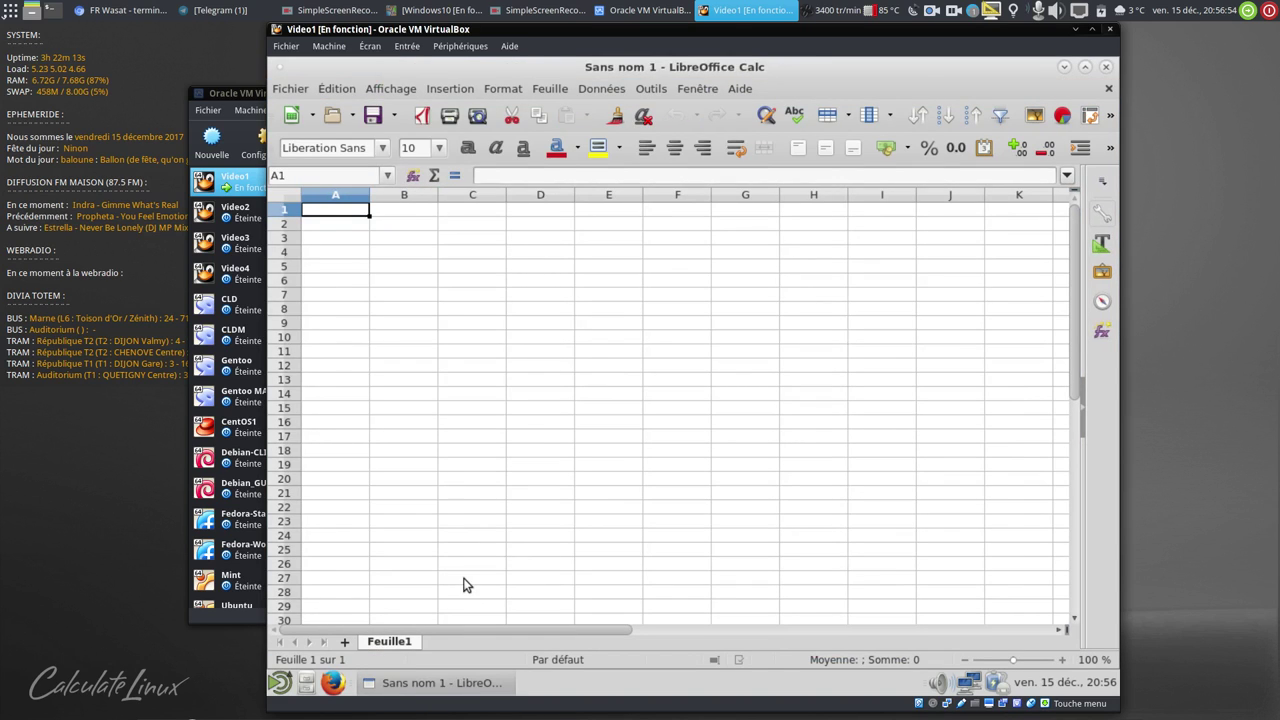
click(742, 89)
click(783, 271)
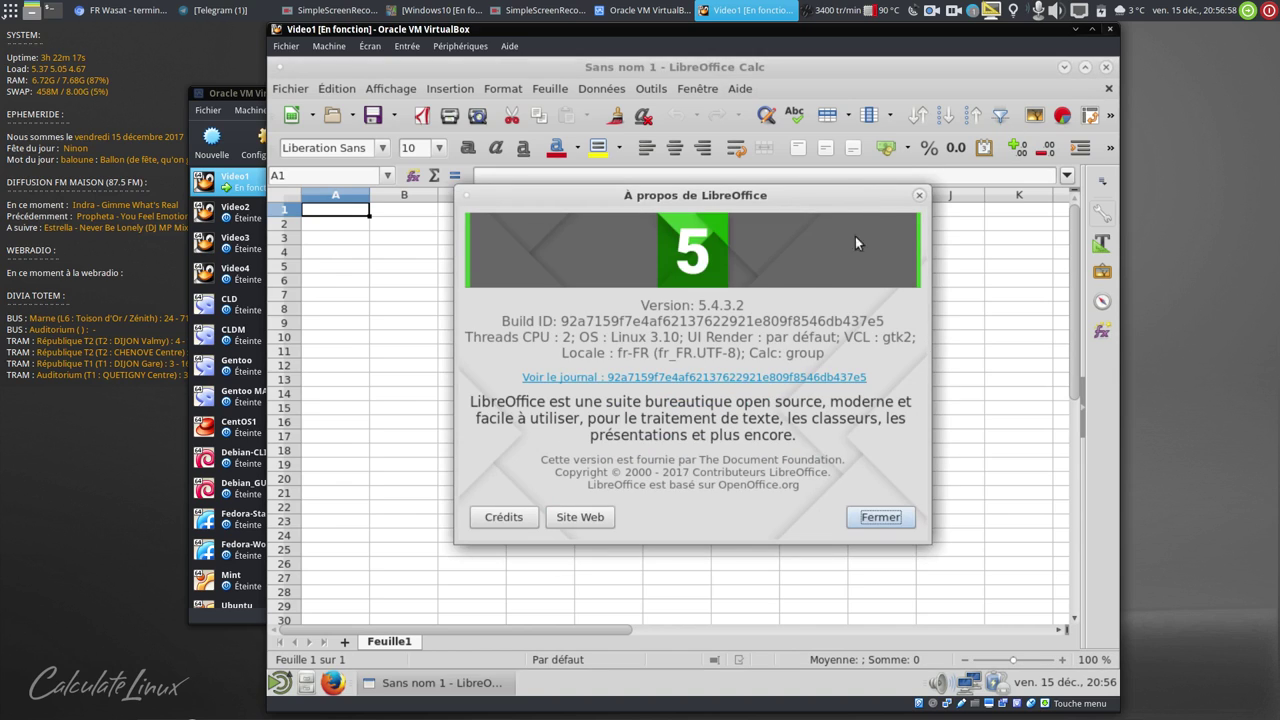
- Close the About window and Calc, then glance at the network connection menu
click(919, 196)
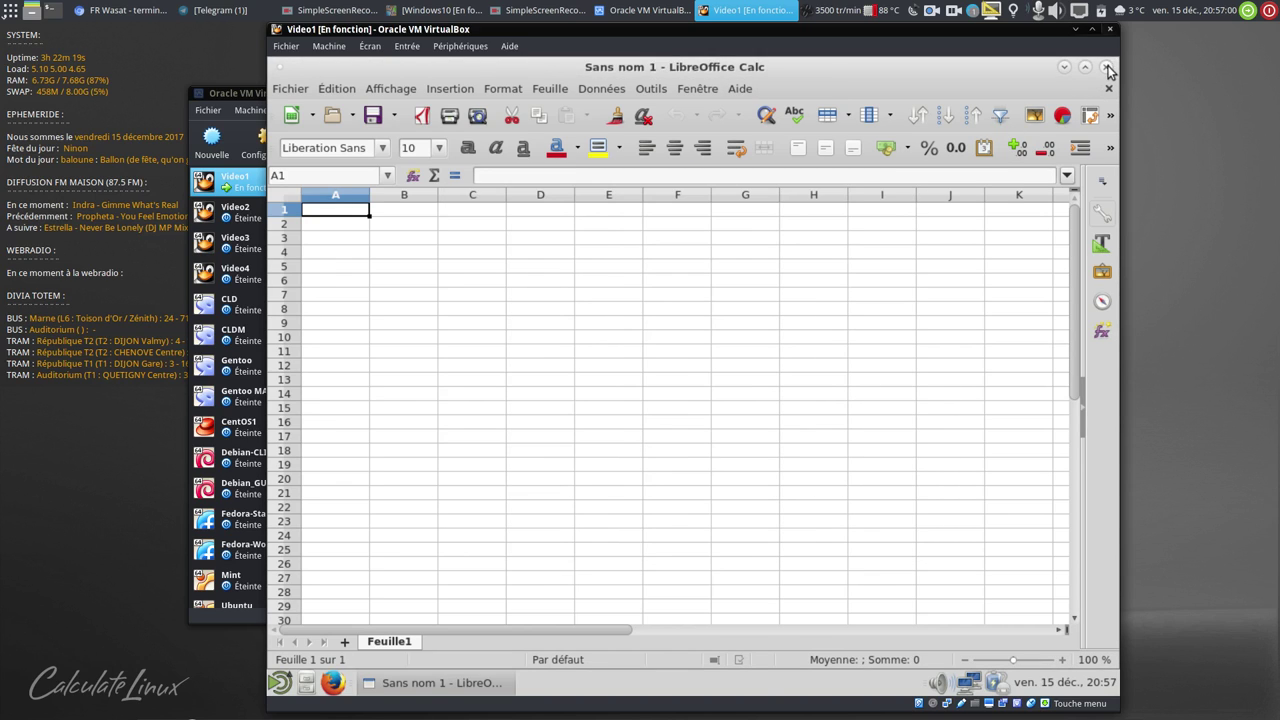
click(1107, 67)
click(971, 686)
click(935, 680)
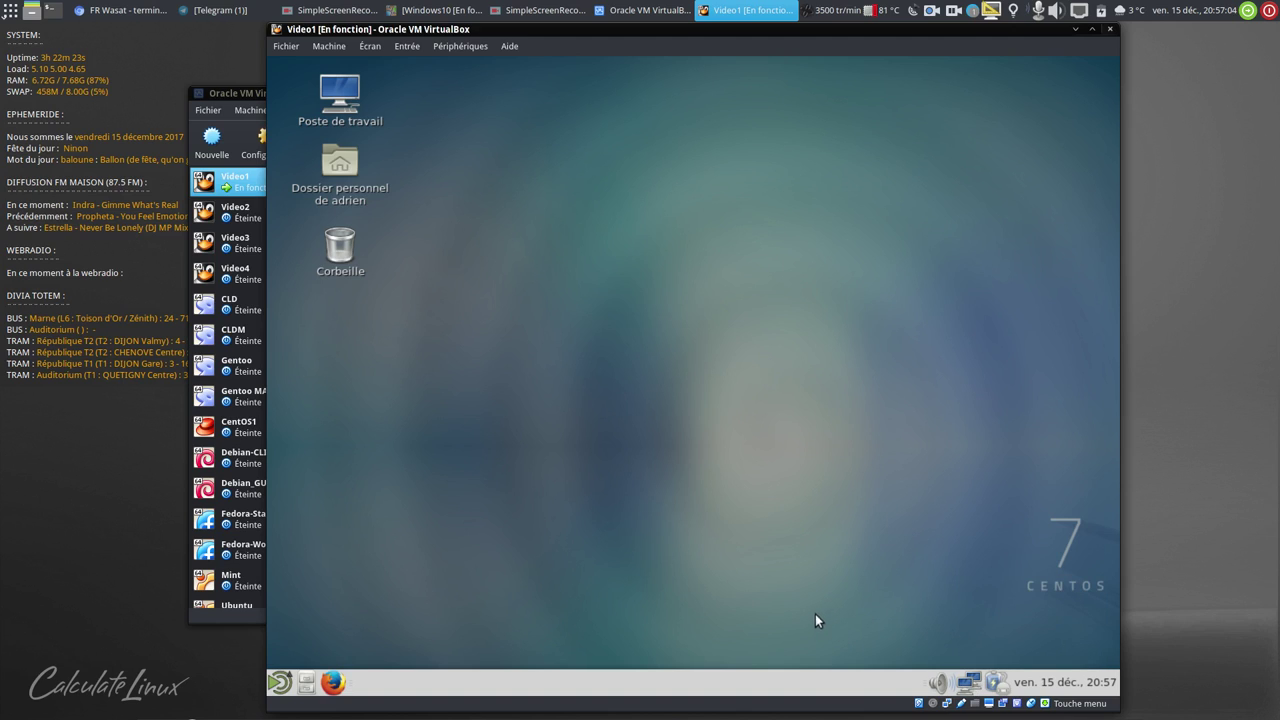
- Open Moniteur système MATE to review resource usage, then close it
click(279, 682)
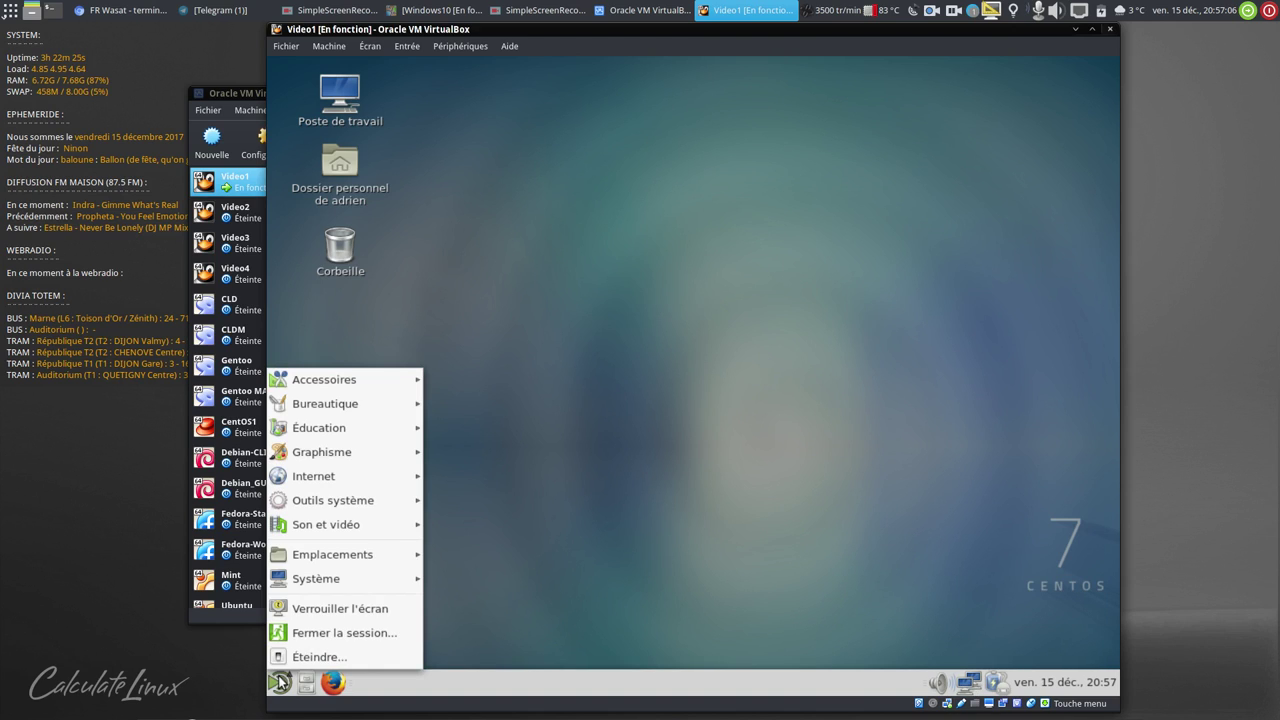
mouse_move(320, 500)
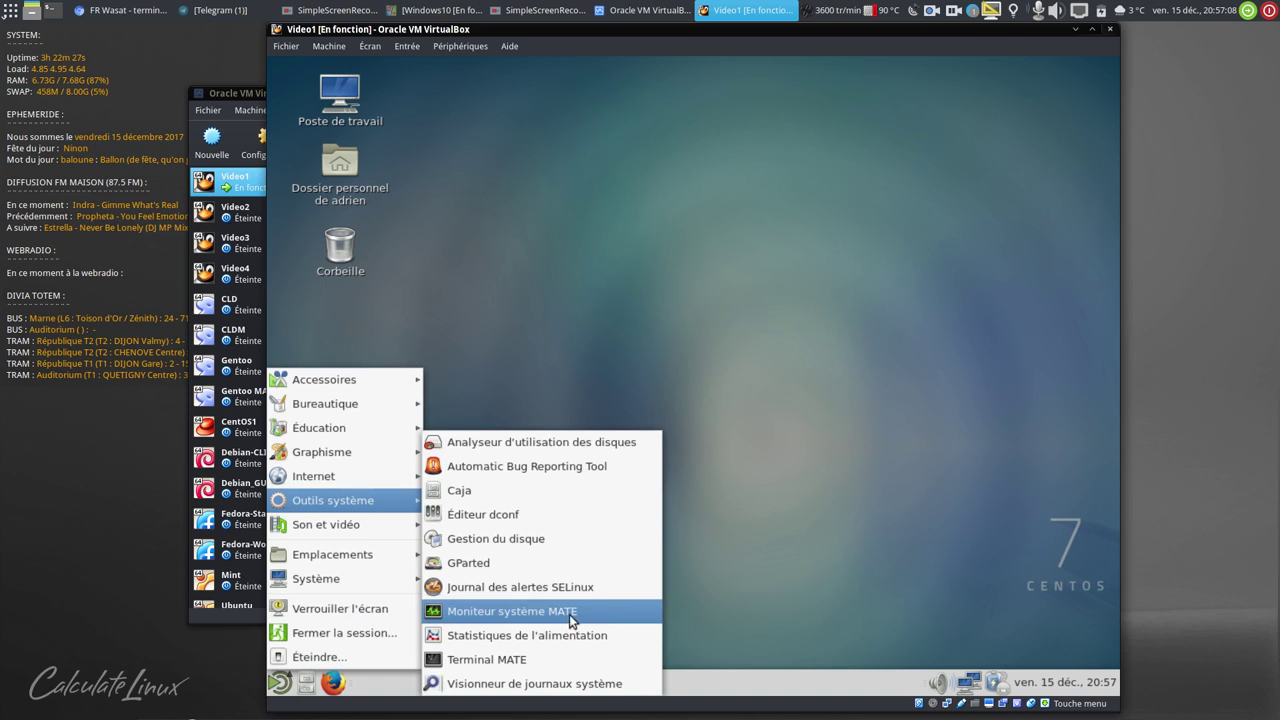
click(563, 607)
drag(582, 116, 662, 137)
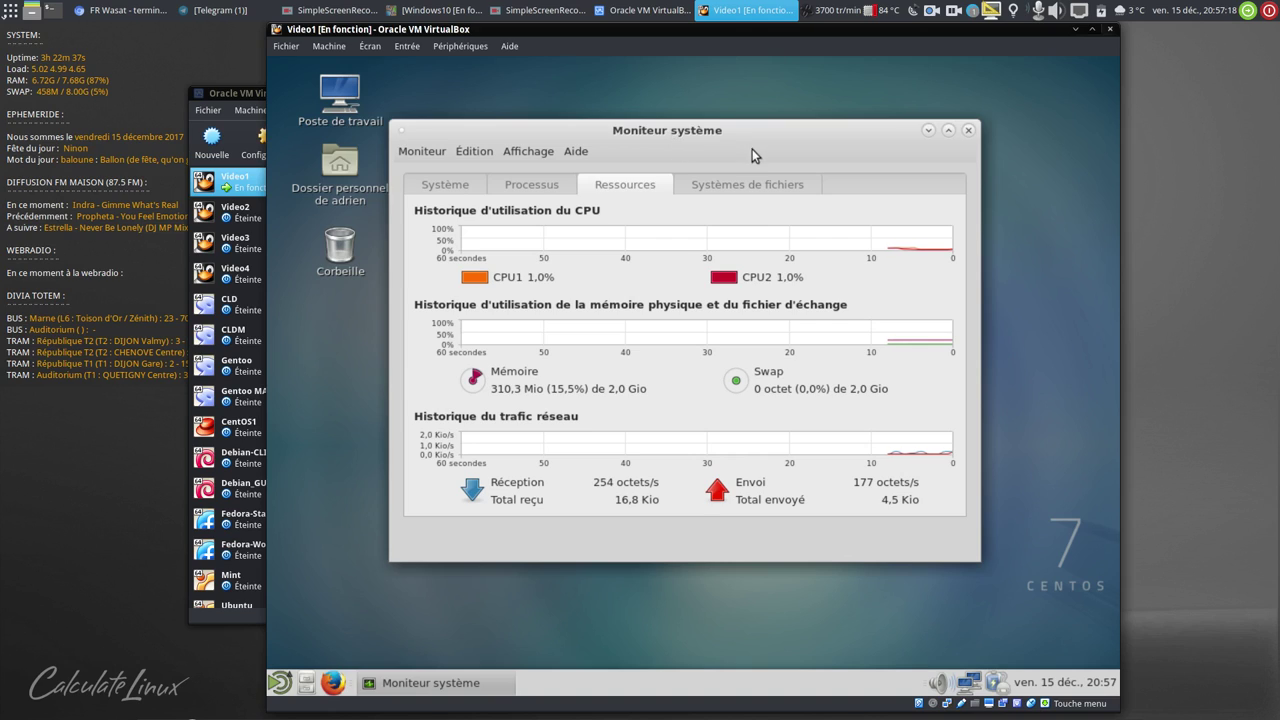
click(970, 131)
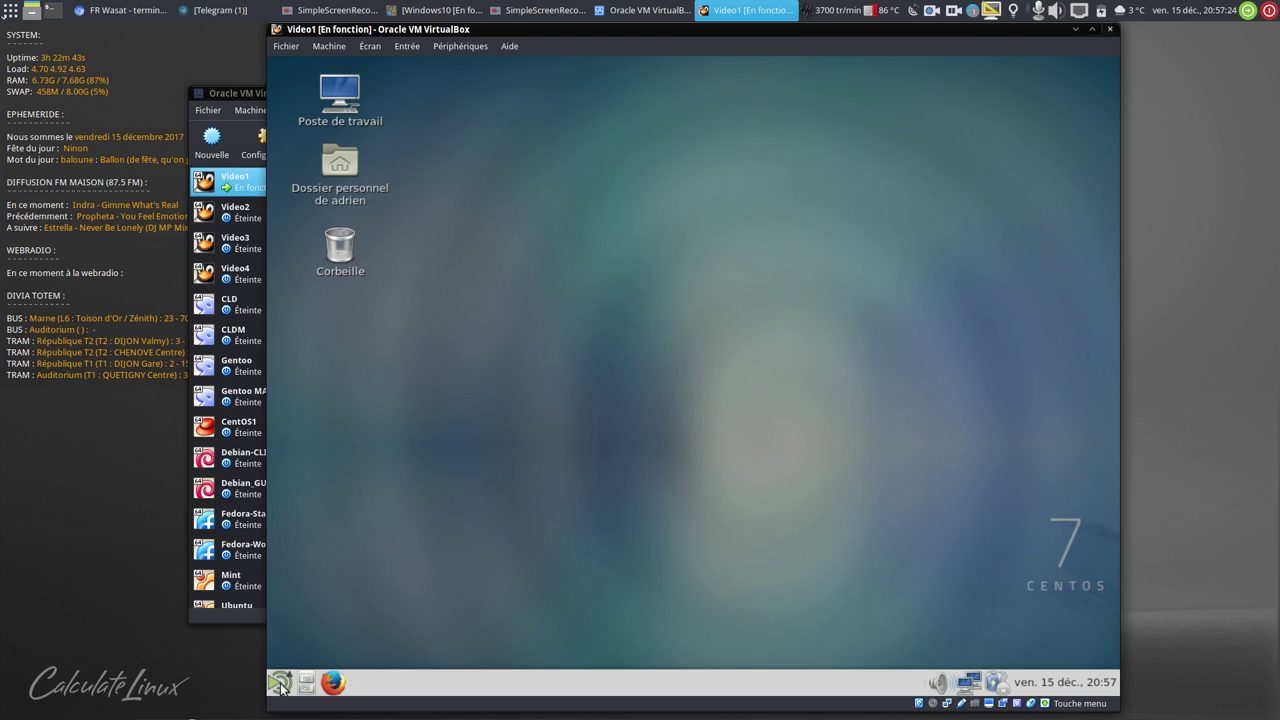
- Launch Terminal MATE from the Outils système submenu
click(280, 682)
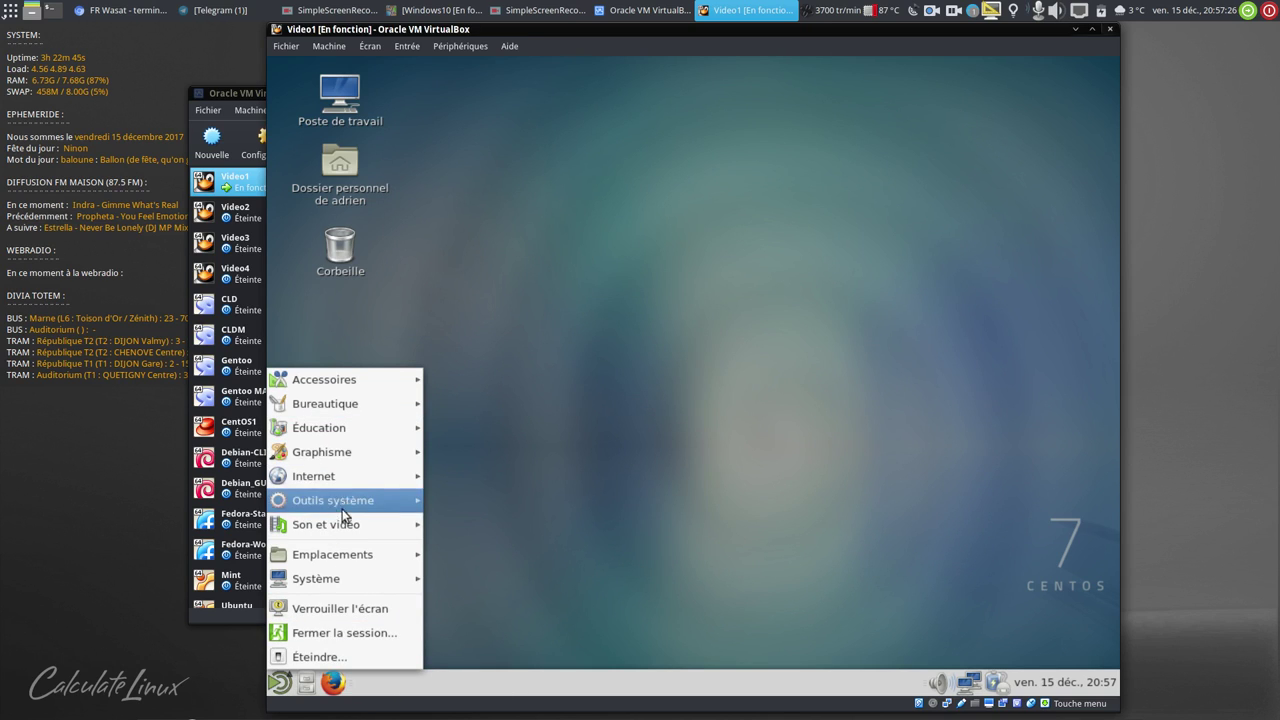
mouse_move(350, 500)
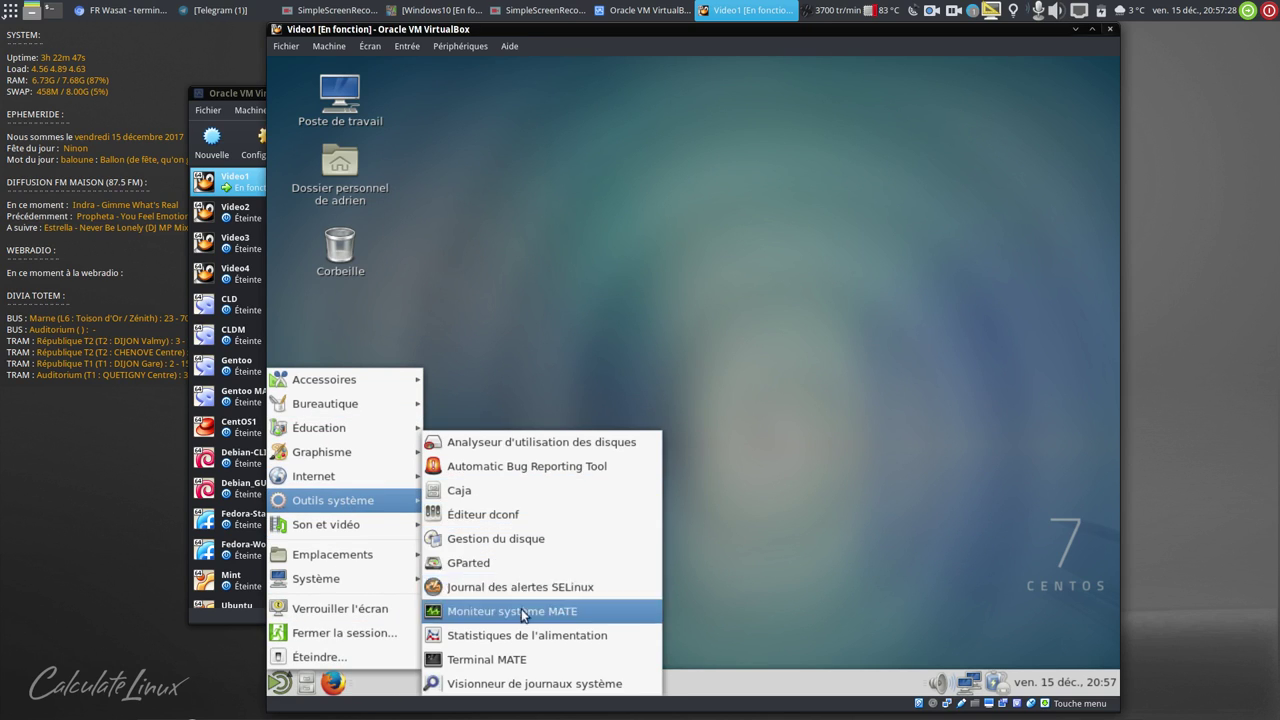
click(509, 655)
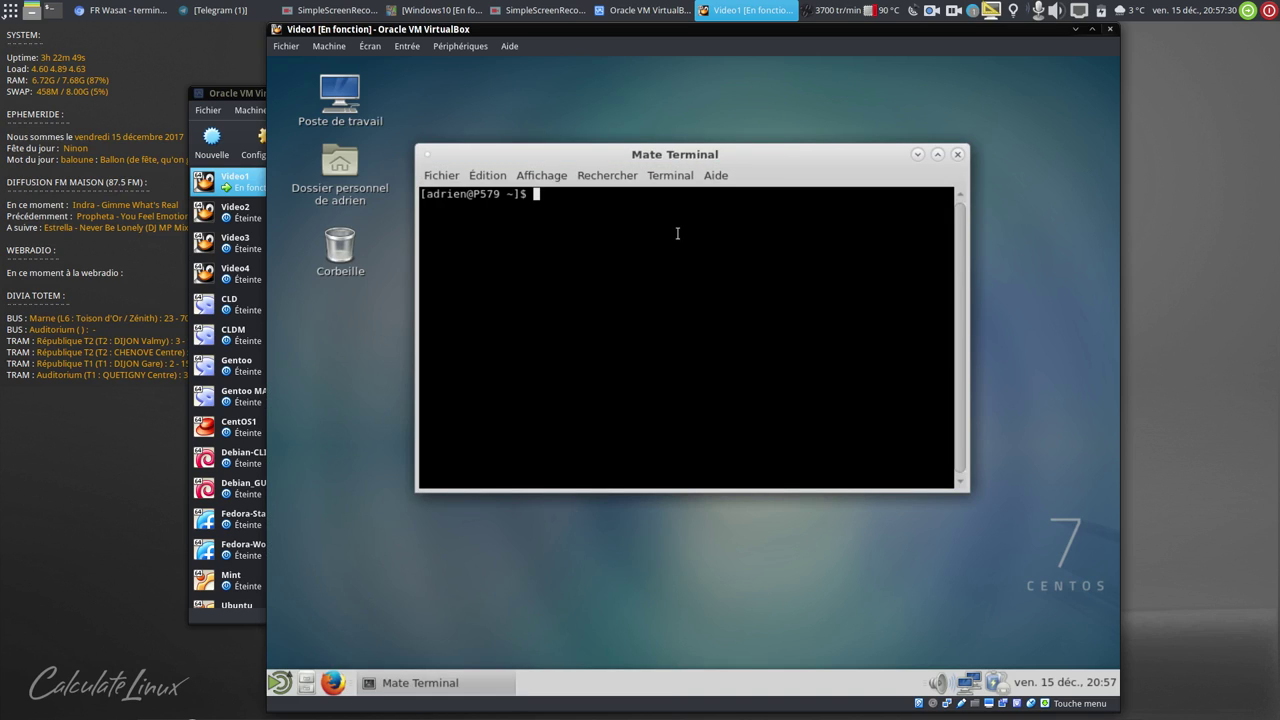
- Enlarge the terminal text, switch to root with su and the root password, and maximize the window
key(ctrl+plus)
text(s)
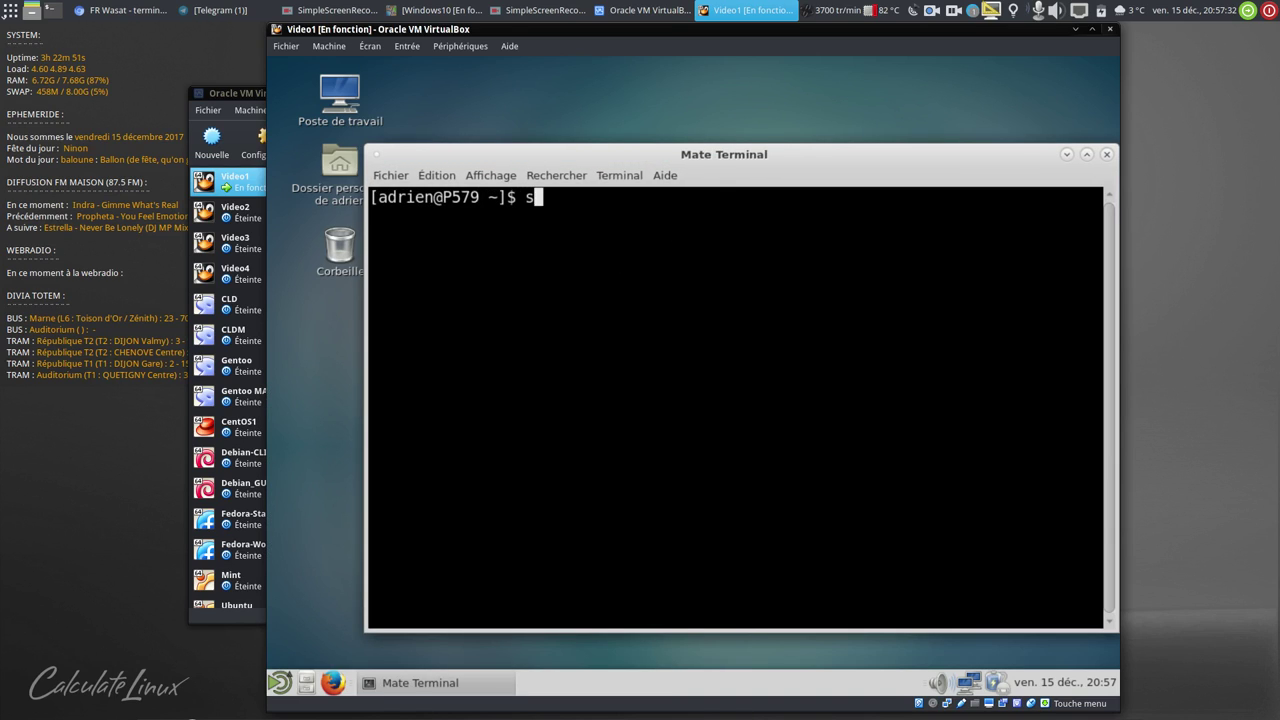
text(u)
key(Return)
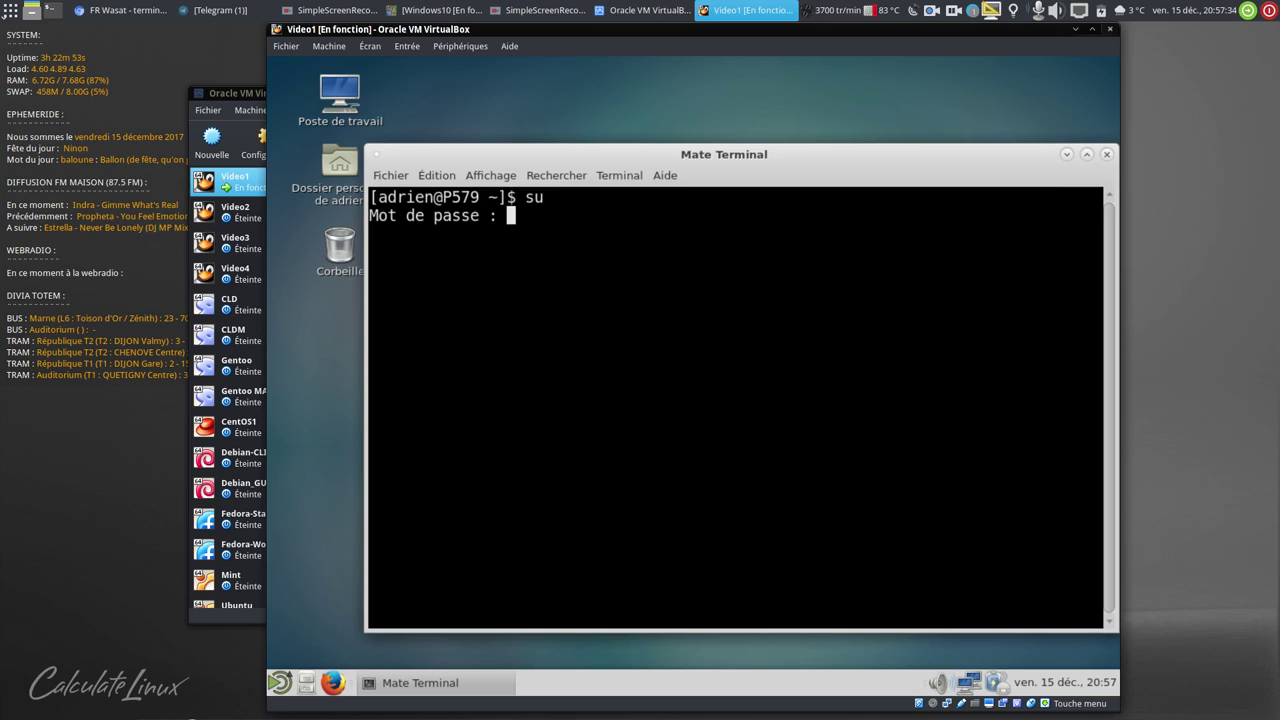
key(Return)
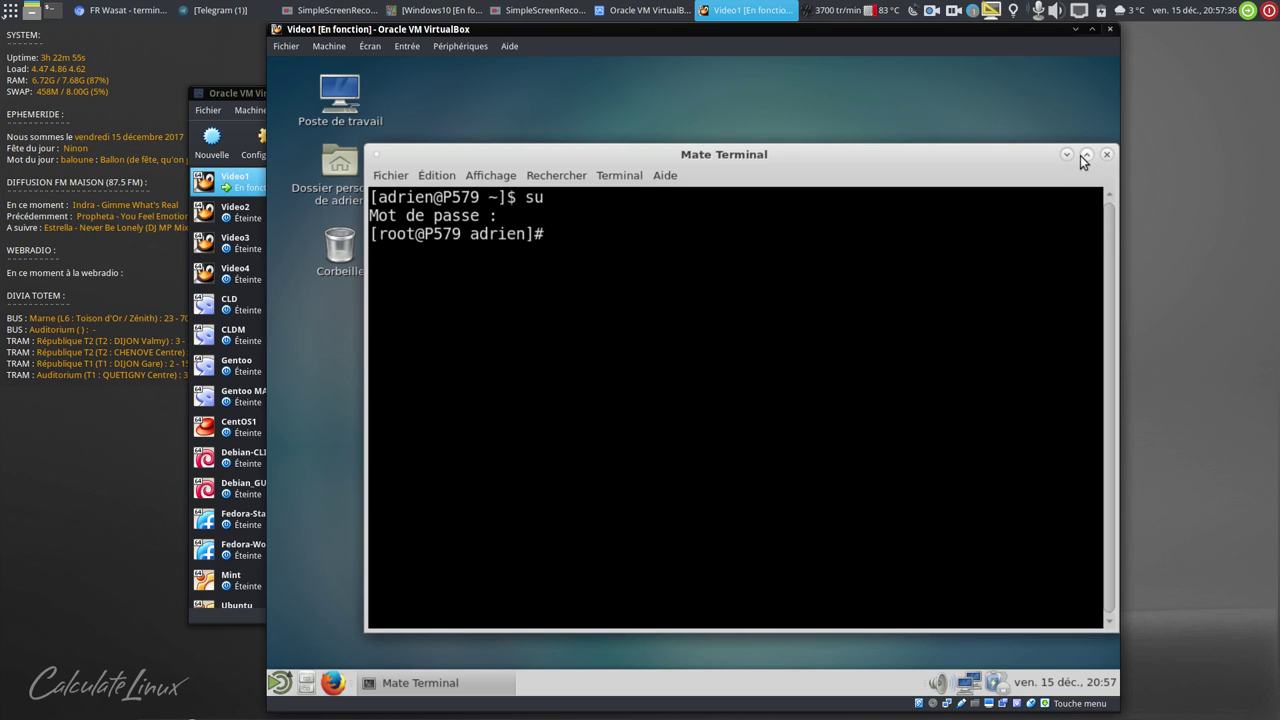
click(1085, 155)
- Run systemd-analyze blame to list service boot times, then quit the pager
text(systel)
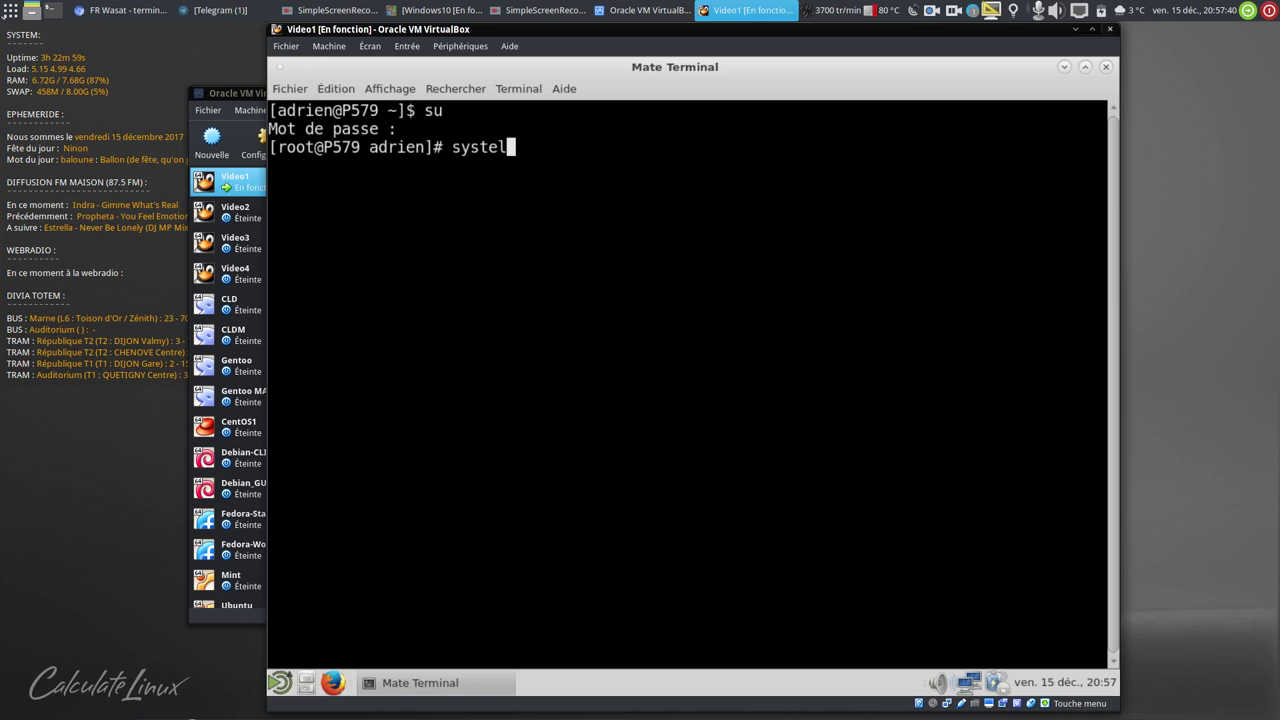
text(ctl)
key(BackSpace)
key(BackSpace)
key(BackSpace)
text(d-analyze blame)
key(Return)
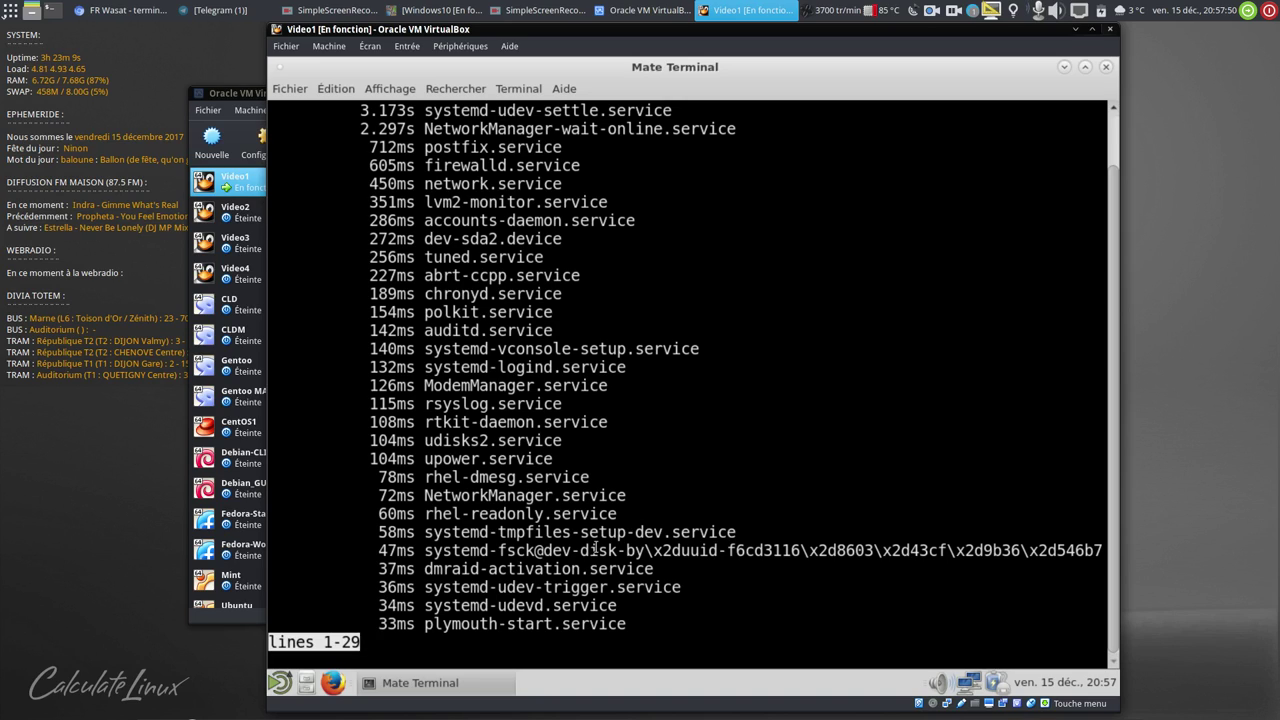
key(q)
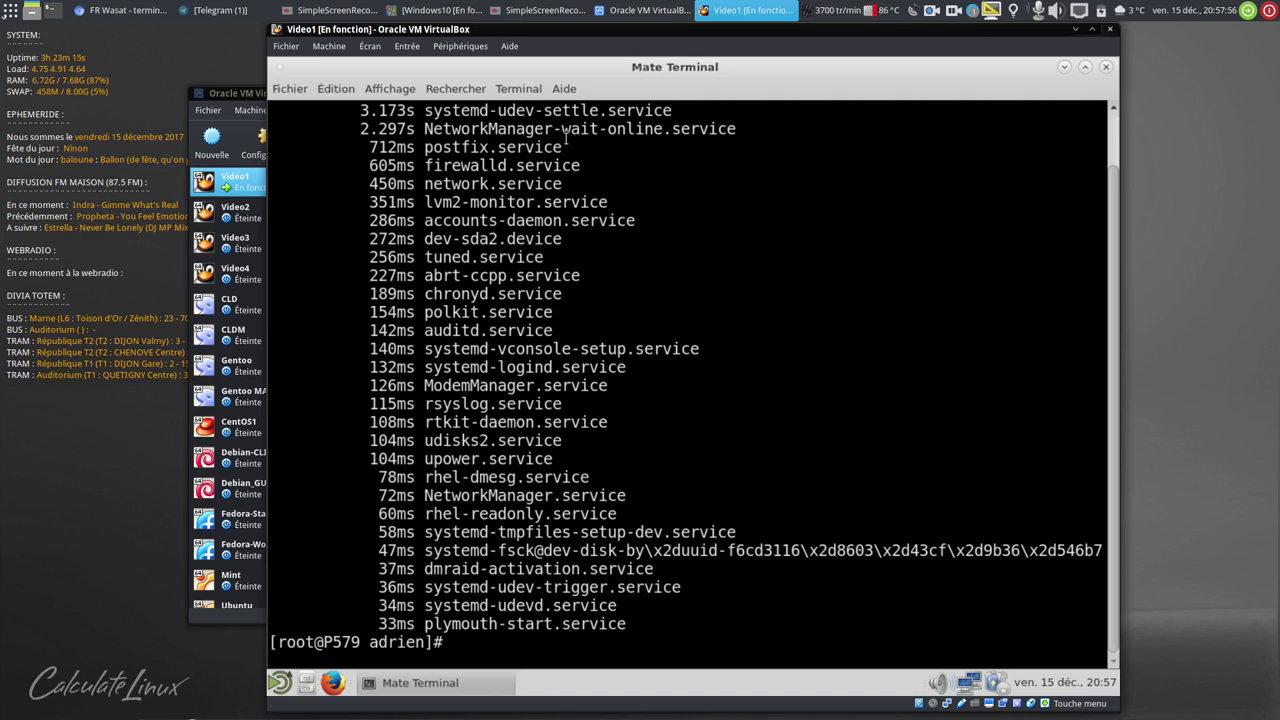
- Disable postfix.service at boot with systemctl disable
text(systelc)
key(BackSpace)
text(ctl d)
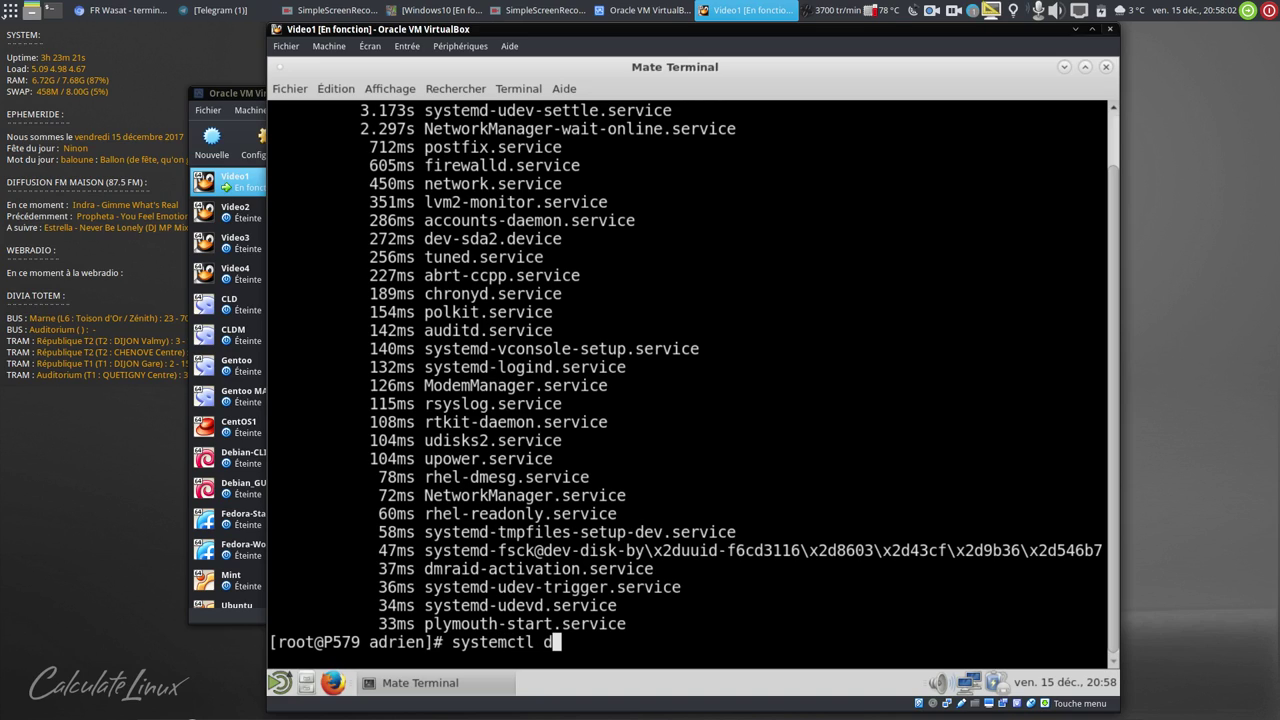
text(isable)
double_click(493, 148)
middle_click(730, 167)
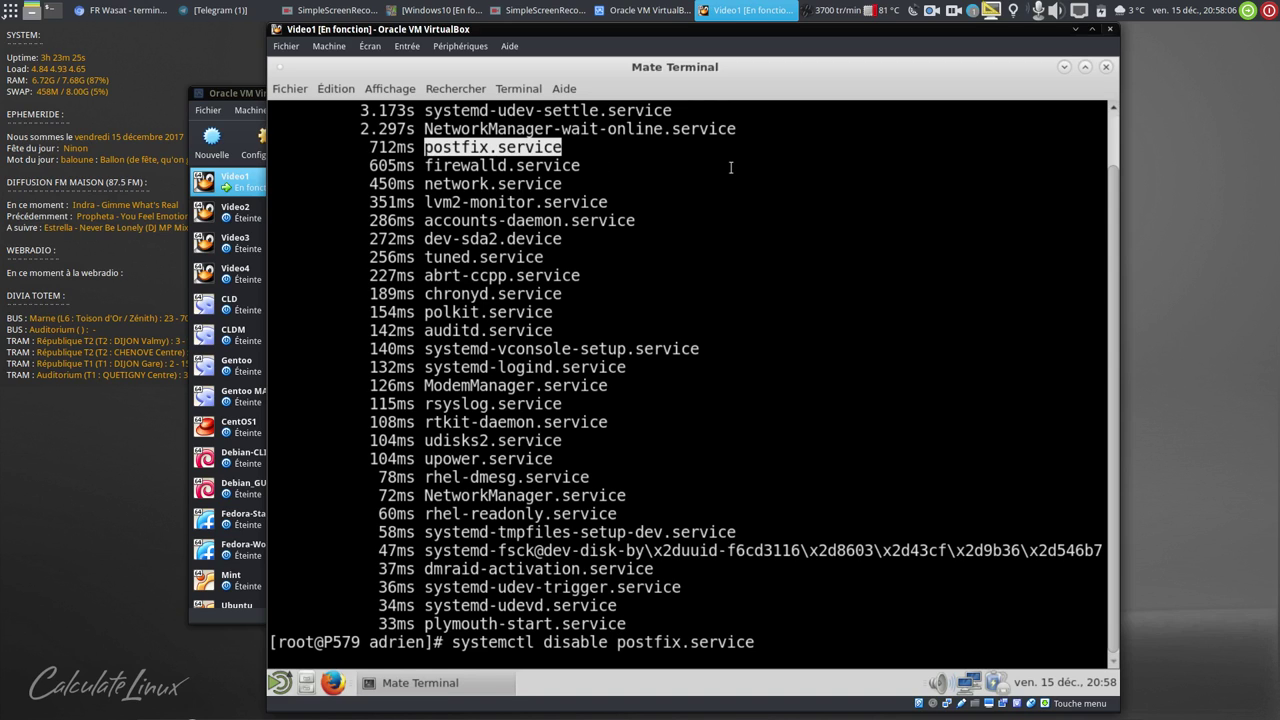
key(Return)
key(Up)
key(BackSpace)
key(BackSpace)
key(BackSpace)
key(BackSpace)
key(BackSpace)
key(BackSpace)
key(BackSpace)
key(BackSpace)
key(BackSpace)
key(BackSpace)
key(BackSpace)
key(BackSpace)
key(BackSpace)
key(BackSpace)
key(BackSpace)
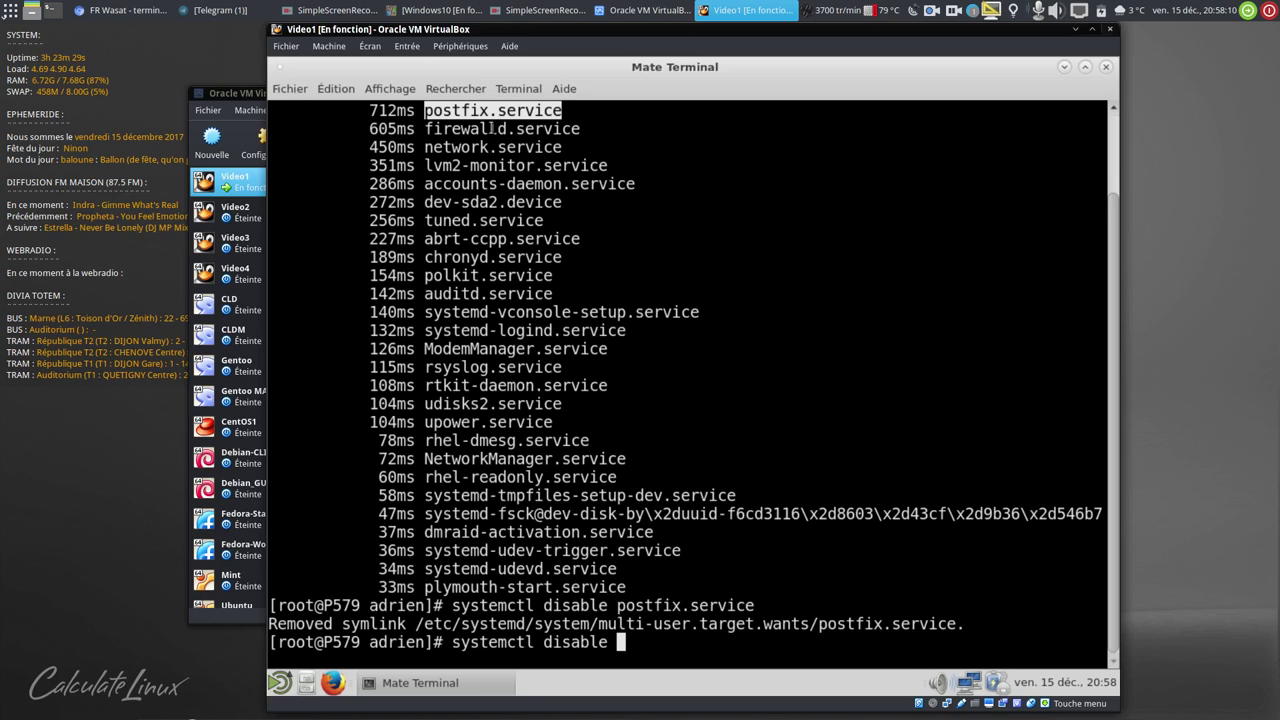
- Disable firewalld.service and lvm2-monitor.service at boot
double_click(491, 128)
middle_click(917, 195)
key(Return)
key(Up)
key(BackSpace)
key(BackSpace)
key(BackSpace)
key(BackSpace)
key(BackSpace)
key(BackSpace)
key(BackSpace)
key(BackSpace)
key(BackSpace)
key(BackSpace)
key(BackSpace)
key(BackSpace)
key(BackSpace)
key(BackSpace)
key(BackSpace)
key(BackSpace)
key(BackSpace)
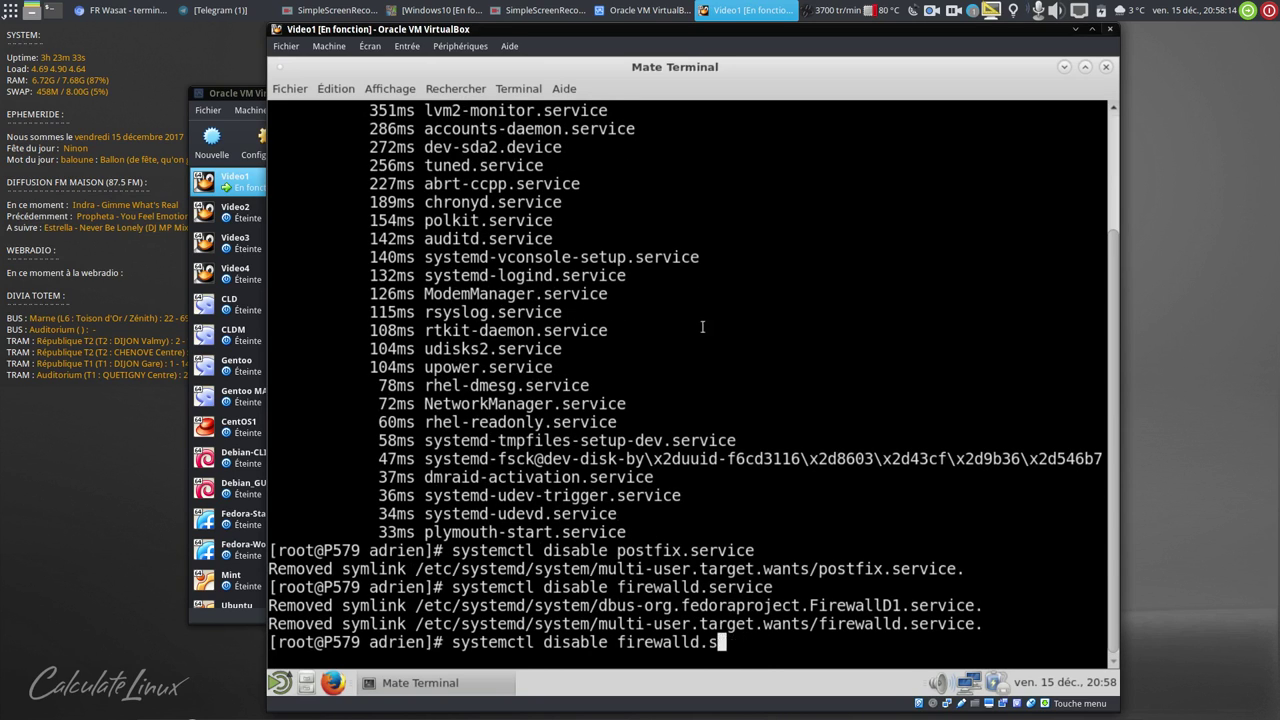
double_click(487, 111)
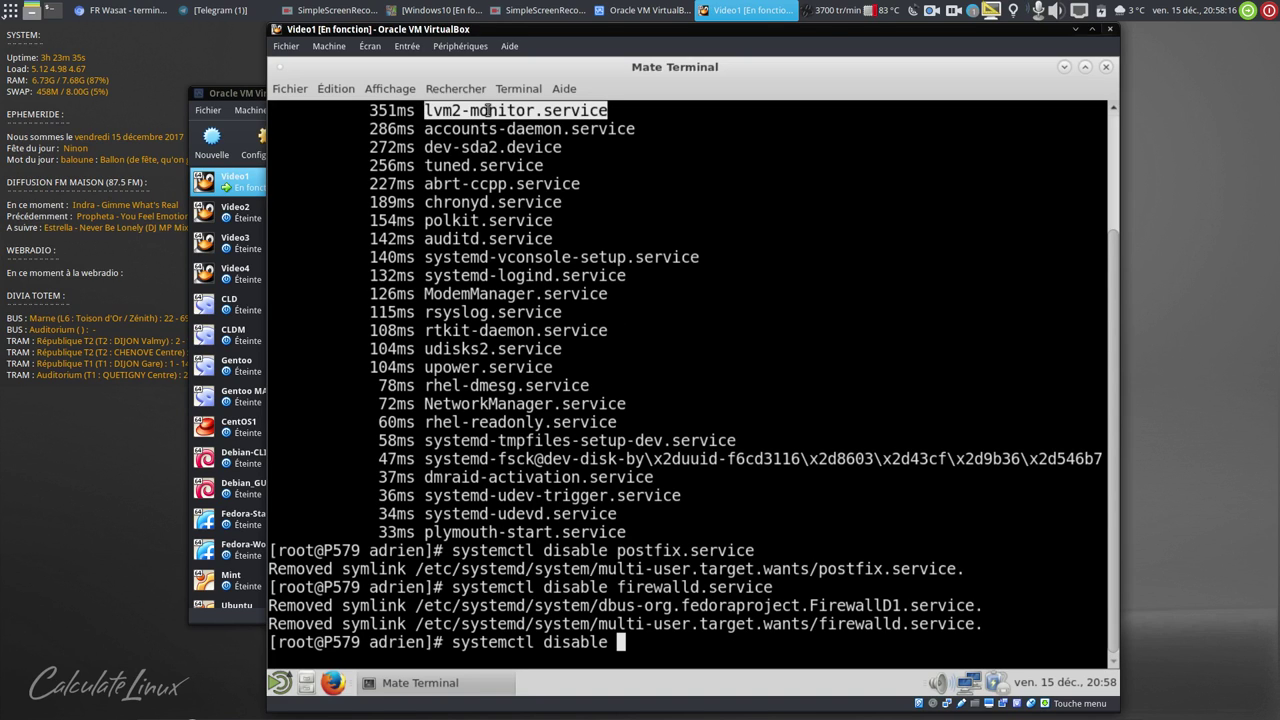
middle_click(862, 207)
key(Return)
key(Up)
key(BackSpace)
key(BackSpace)
key(BackSpace)
key(BackSpace)
key(BackSpace)
key(BackSpace)
key(BackSpace)
key(BackSpace)
key(BackSpace)
key(BackSpace)
key(BackSpace)
key(BackSpace)
key(BackSpace)
key(BackSpace)
key(BackSpace)
key(BackSpace)
key(BackSpace)
key(BackSpace)
key(BackSpace)
key(BackSpace)
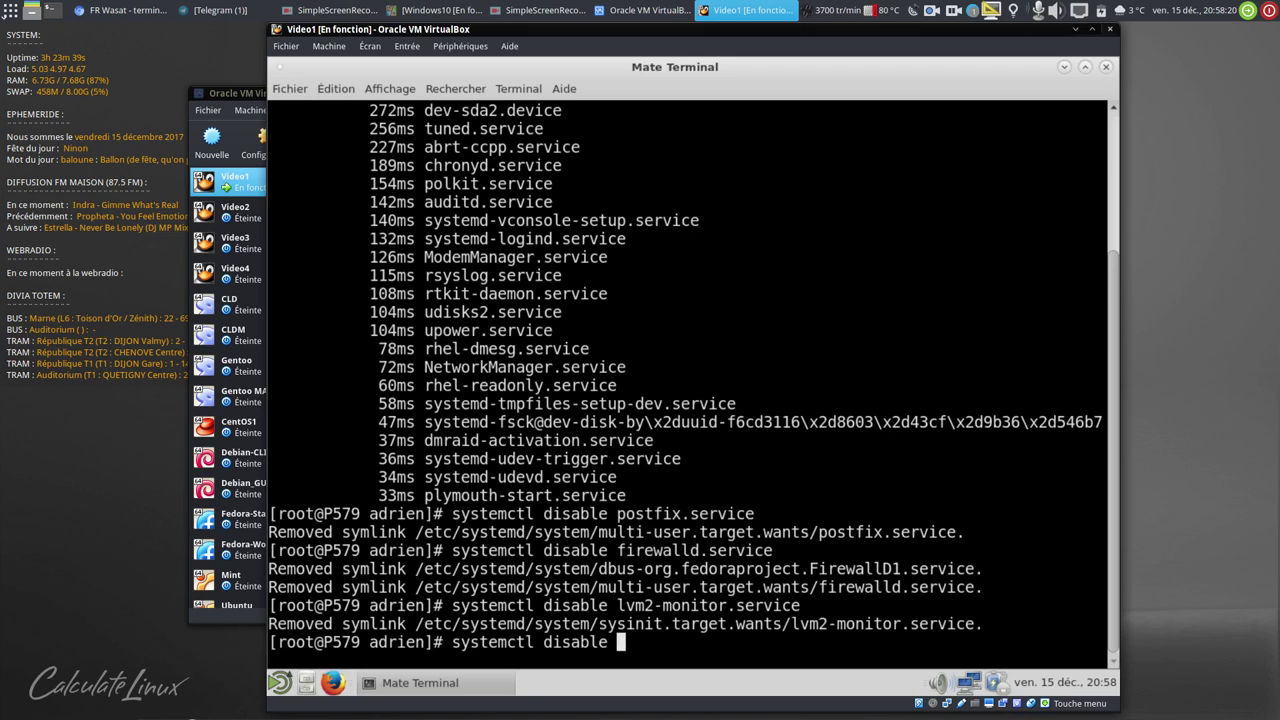
- Disable chronyd.service and ModemManager.service at boot
scroll(478, 200, up, 1)
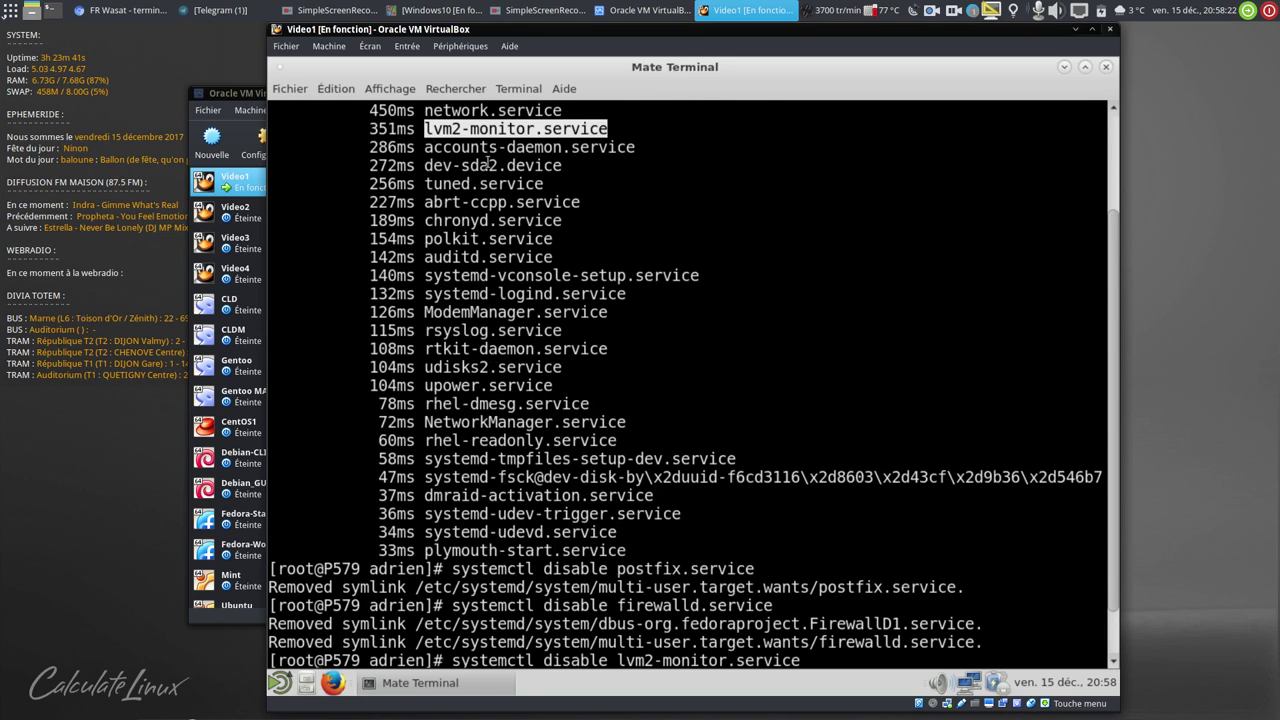
double_click(468, 220)
middle_click(1026, 267)
key(Return)
key(Up)
key(BackSpace)
key(BackSpace)
key(BackSpace)
key(BackSpace)
key(BackSpace)
key(BackSpace)
key(BackSpace)
key(BackSpace)
key(BackSpace)
key(BackSpace)
key(BackSpace)
key(BackSpace)
key(BackSpace)
key(BackSpace)
key(BackSpace)
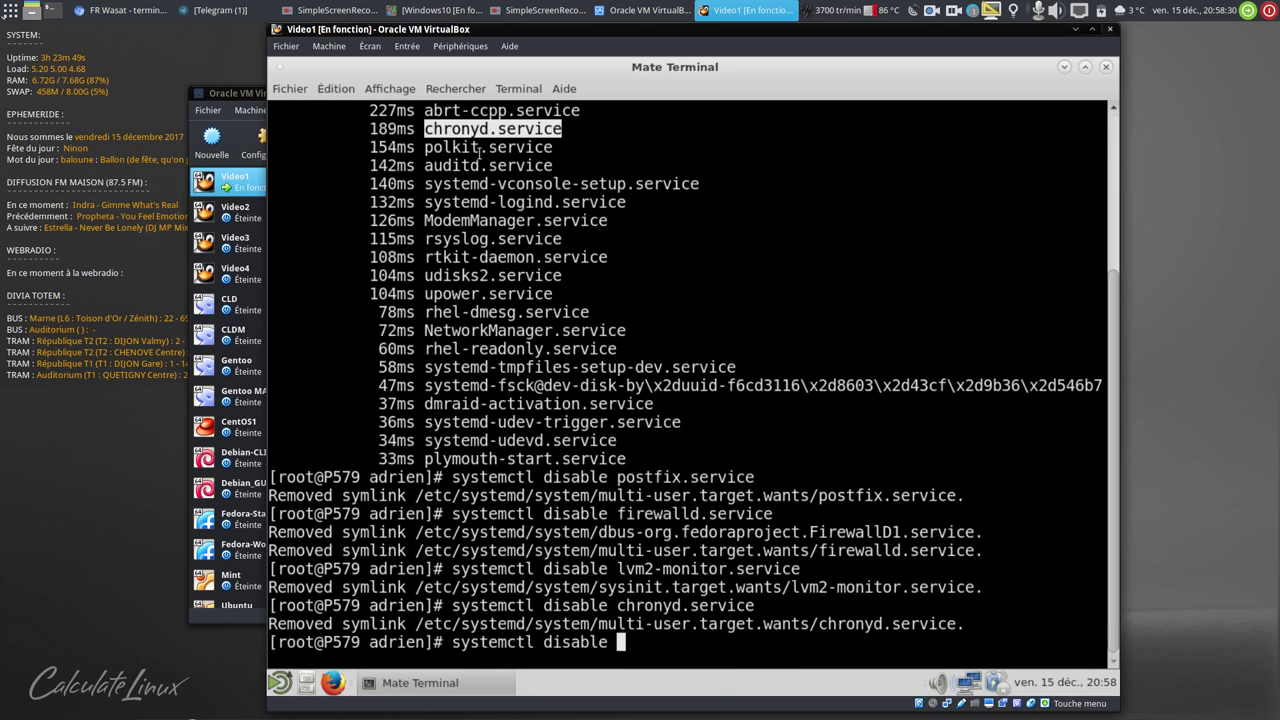
double_click(462, 215)
middle_click(777, 271)
key(Return)
key(Up)
key(BackSpace)
key(BackSpace)
key(BackSpace)
key(BackSpace)
key(BackSpace)
key(BackSpace)
key(BackSpace)
key(BackSpace)
key(BackSpace)
key(BackSpace)
key(BackSpace)
key(BackSpace)
key(BackSpace)
key(BackSpace)
key(BackSpace)
key(BackSpace)
key(BackSpace)
key(BackSpace)
key(BackSpace)
key(BackSpace)
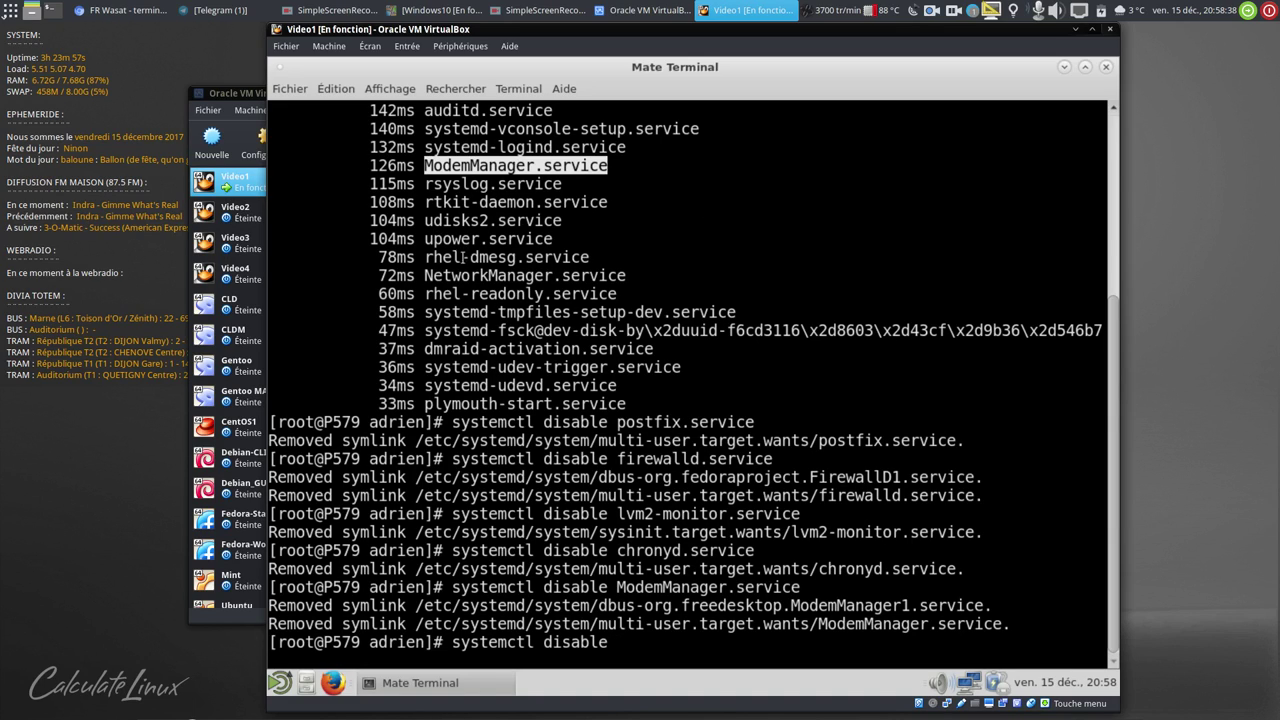
- Disable dmraid-activation.service, then reboot the VM
double_click(457, 348)
middle_click(737, 305)
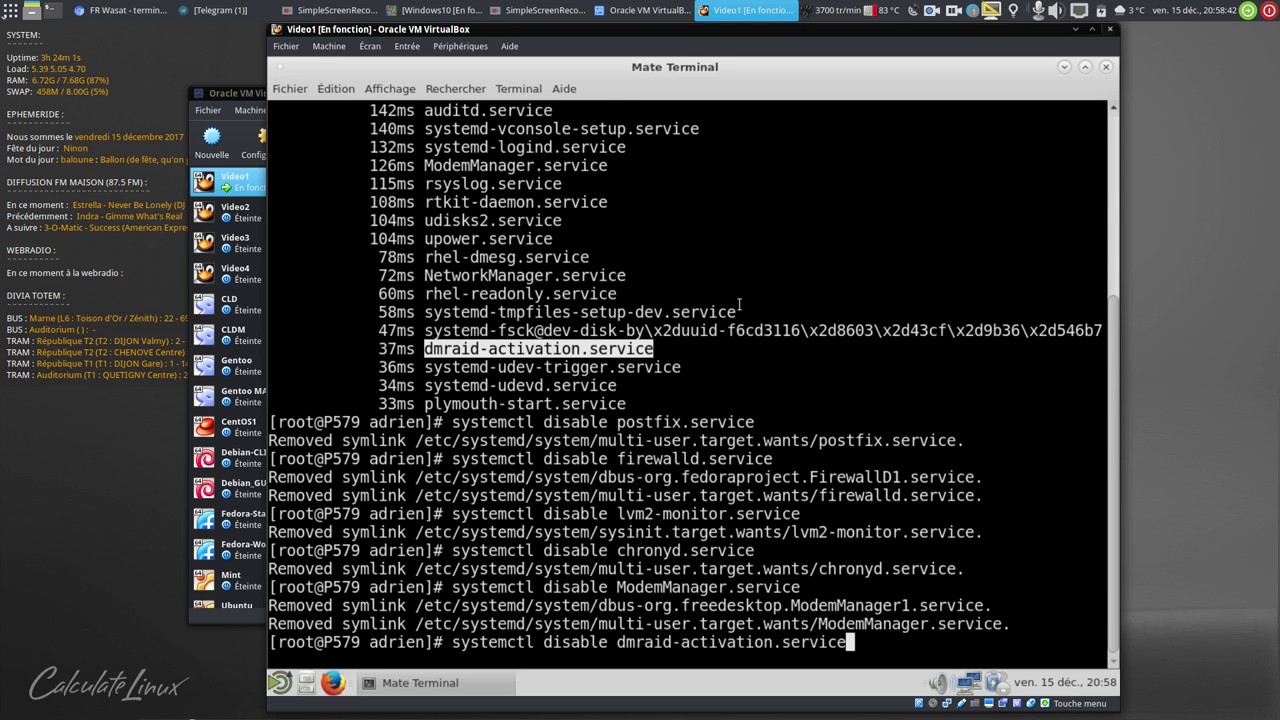
key(Return)
key(Up)
key(BackSpace)
key(BackSpace)
key(BackSpace)
key(BackSpace)
key(BackSpace)
key(BackSpace)
key(BackSpace)
key(BackSpace)
key(BackSpace)
key(BackSpace)
key(BackSpace)
key(BackSpace)
key(BackSpace)
key(BackSpace)
key(BackSpace)
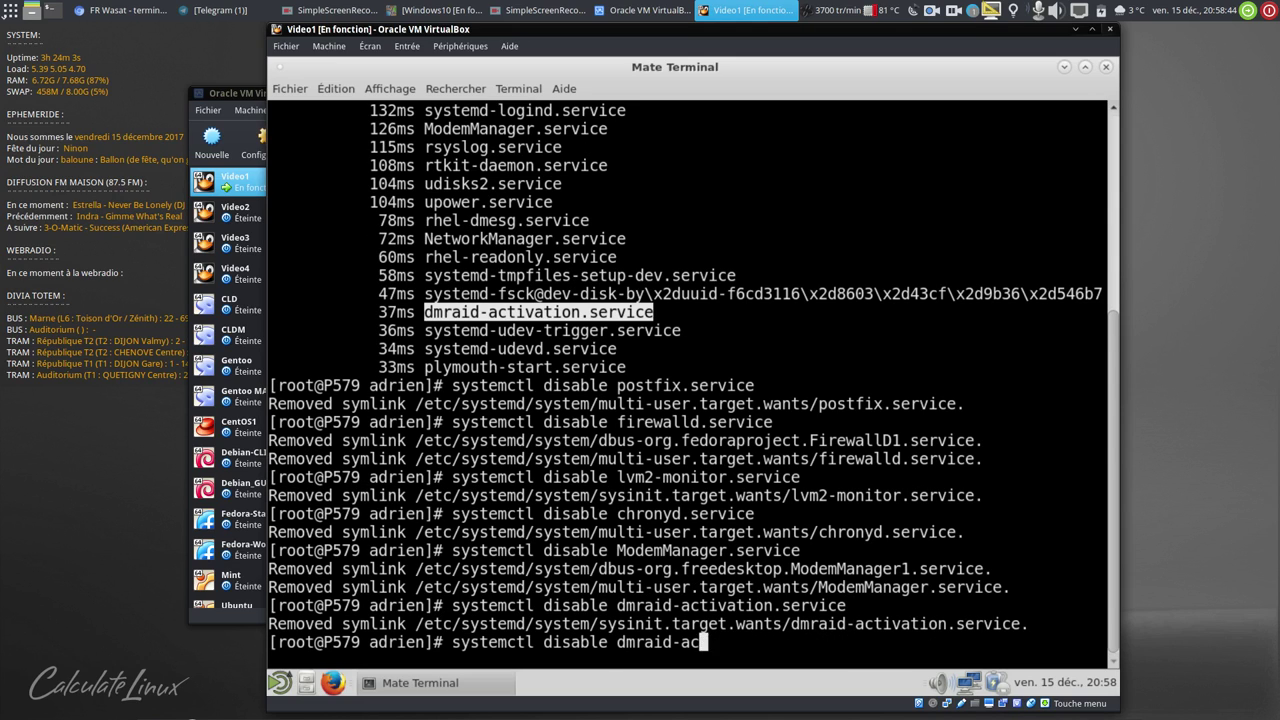
key(BackSpace)
key(BackSpace)
key(BackSpace)
key(BackSpace)
key(BackSpace)
key(BackSpace)
key(BackSpace)
key(BackSpace)
key(BackSpace)
key(BackSpace)
key(BackSpace)
key(BackSpace)
key(ctrl+c)
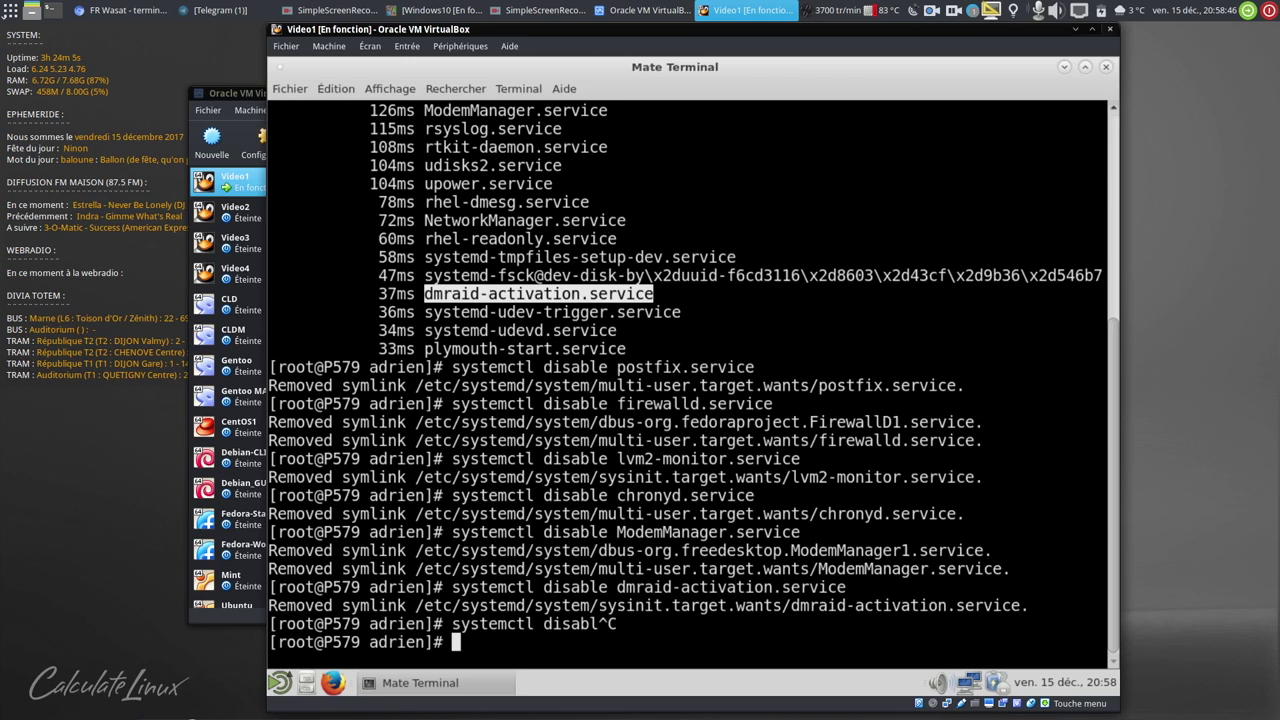
text(reboot)
key(Return)
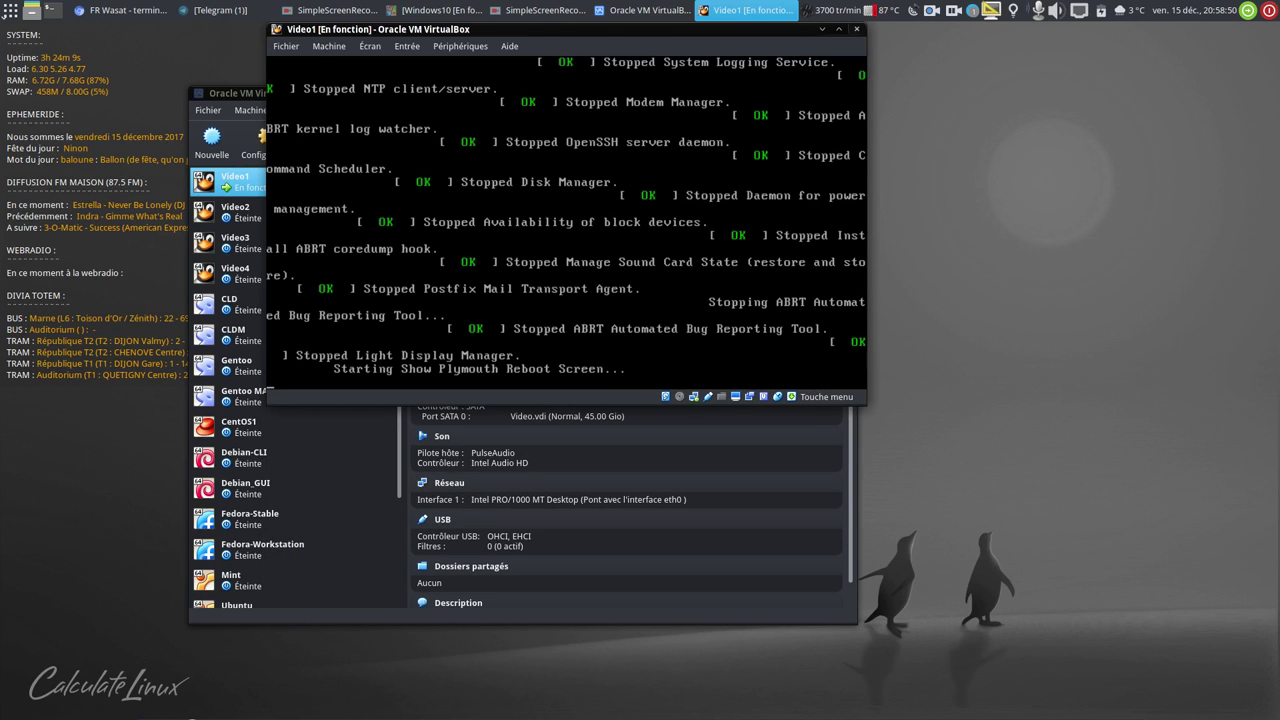
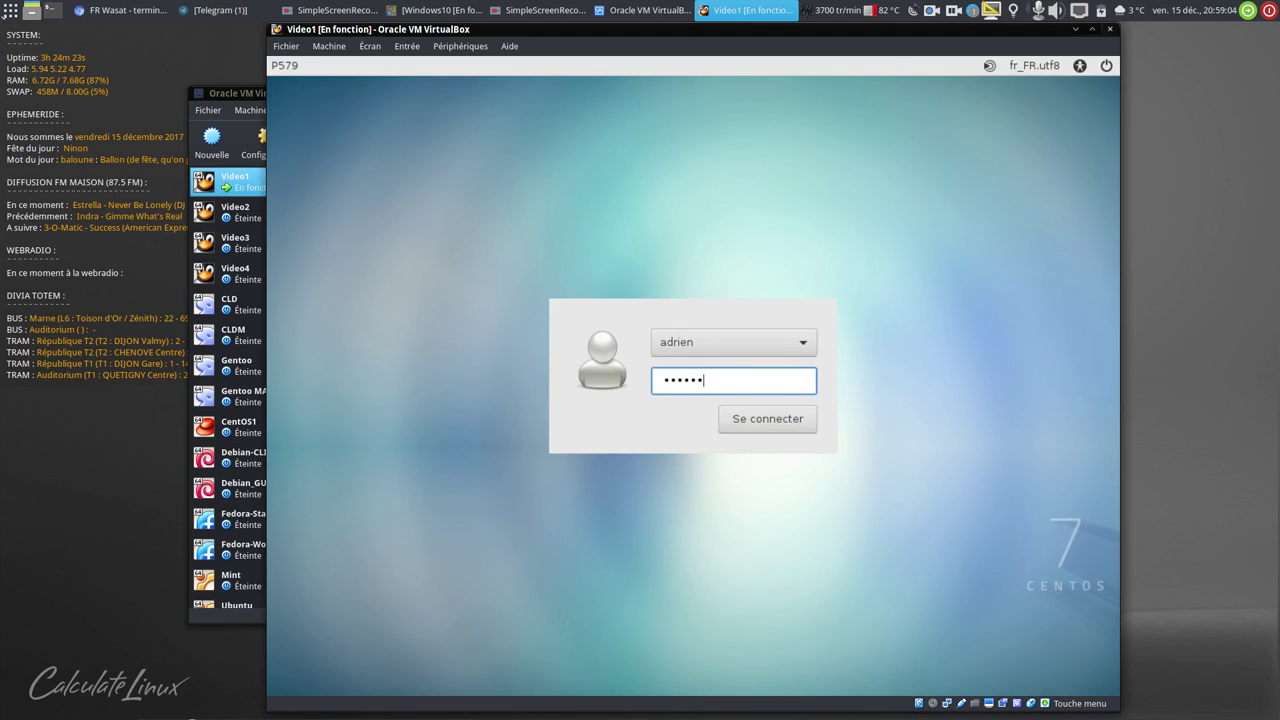
- Log in to the CentOS MATE desktop and briefly check the Moniteur système from Outils système
key(Return)
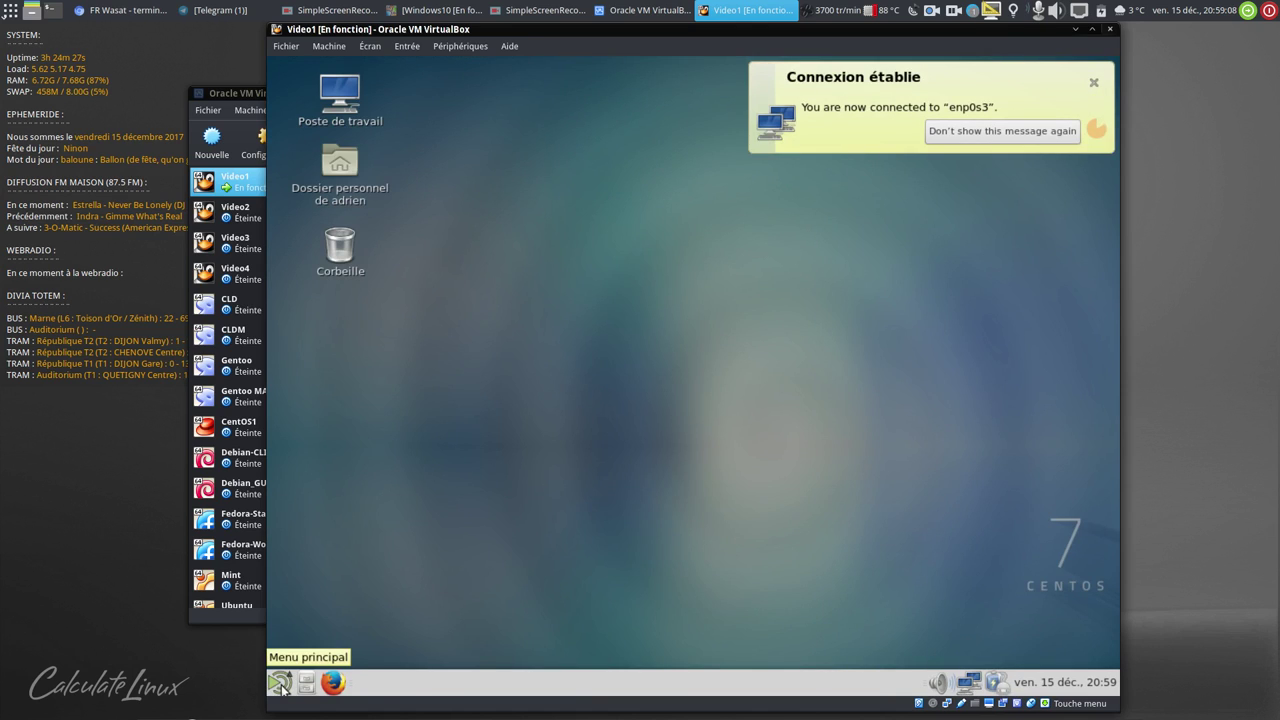
click(280, 686)
mouse_move(348, 500)
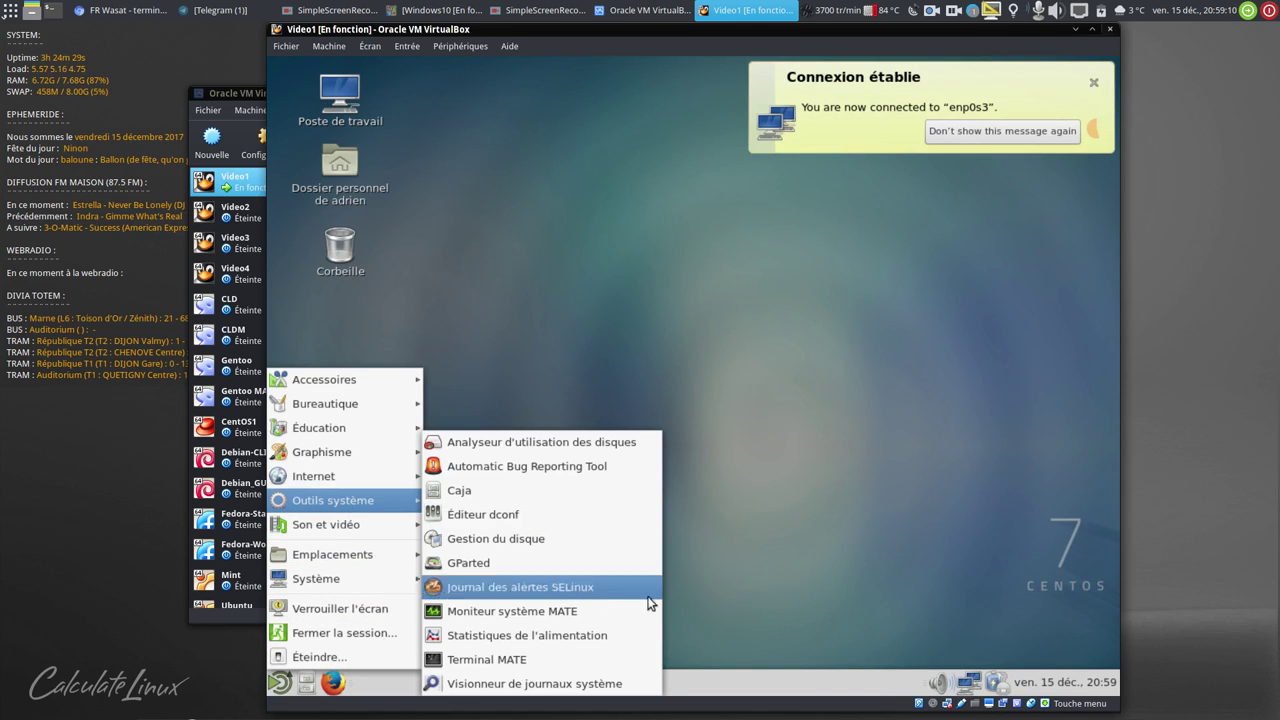
click(638, 602)
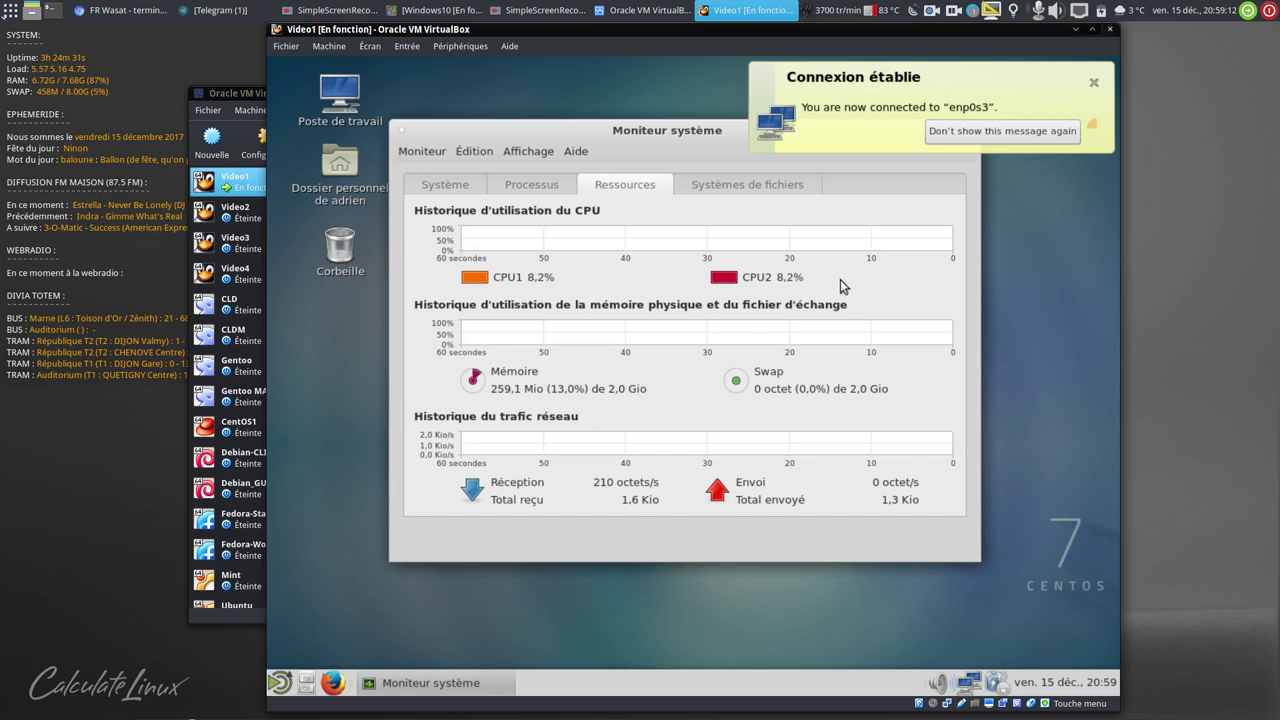
click(1093, 82)
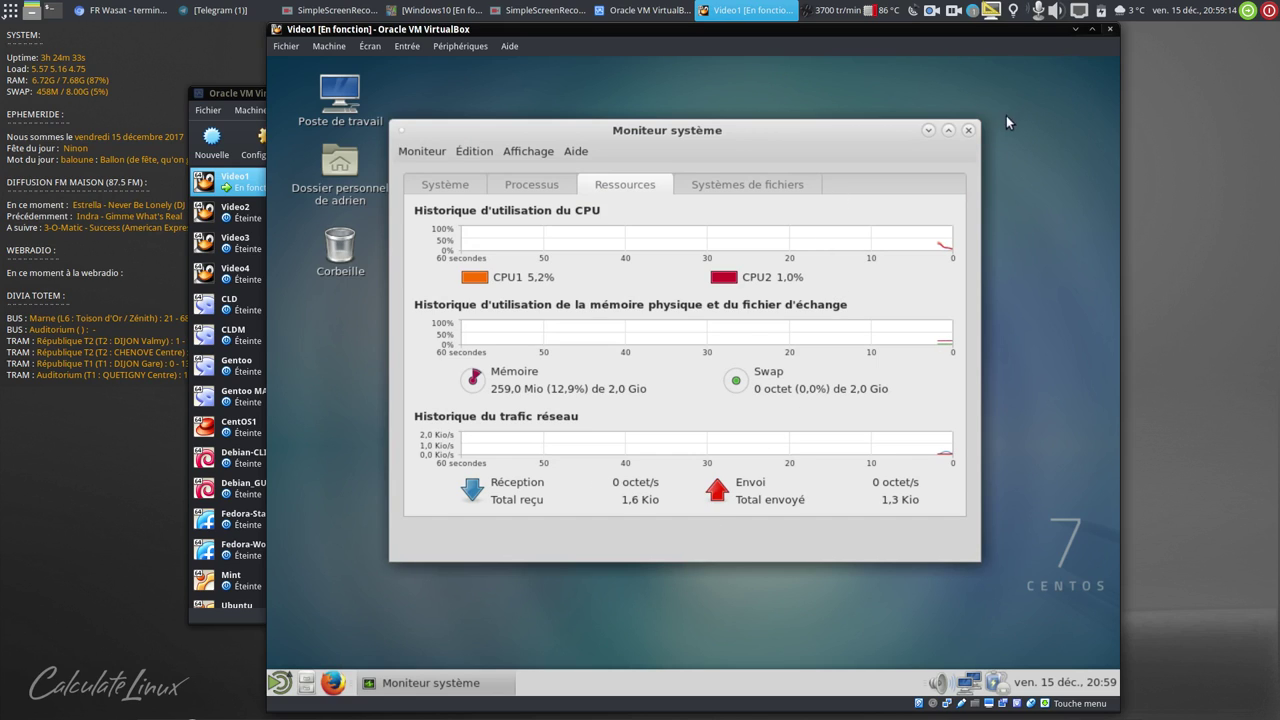
click(970, 130)
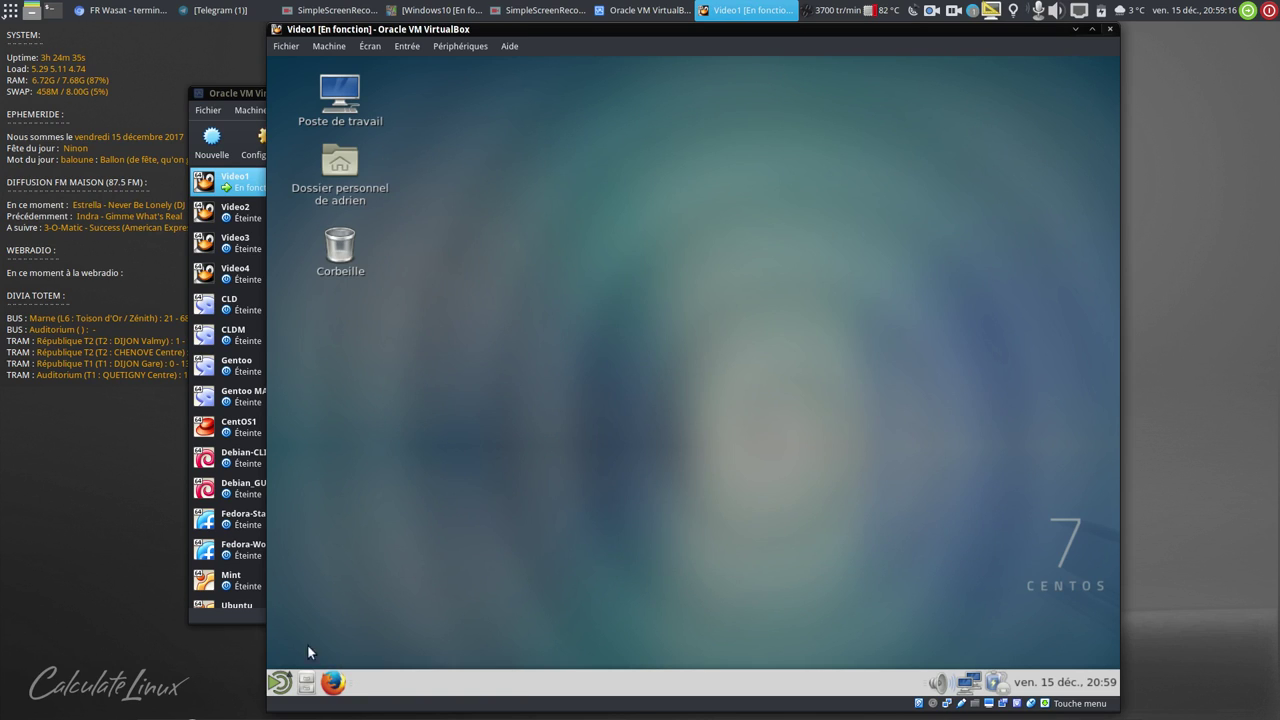
click(279, 682)
- Open Terminal MATE and run htop with enlarged text to view running processes
mouse_move(356, 500)
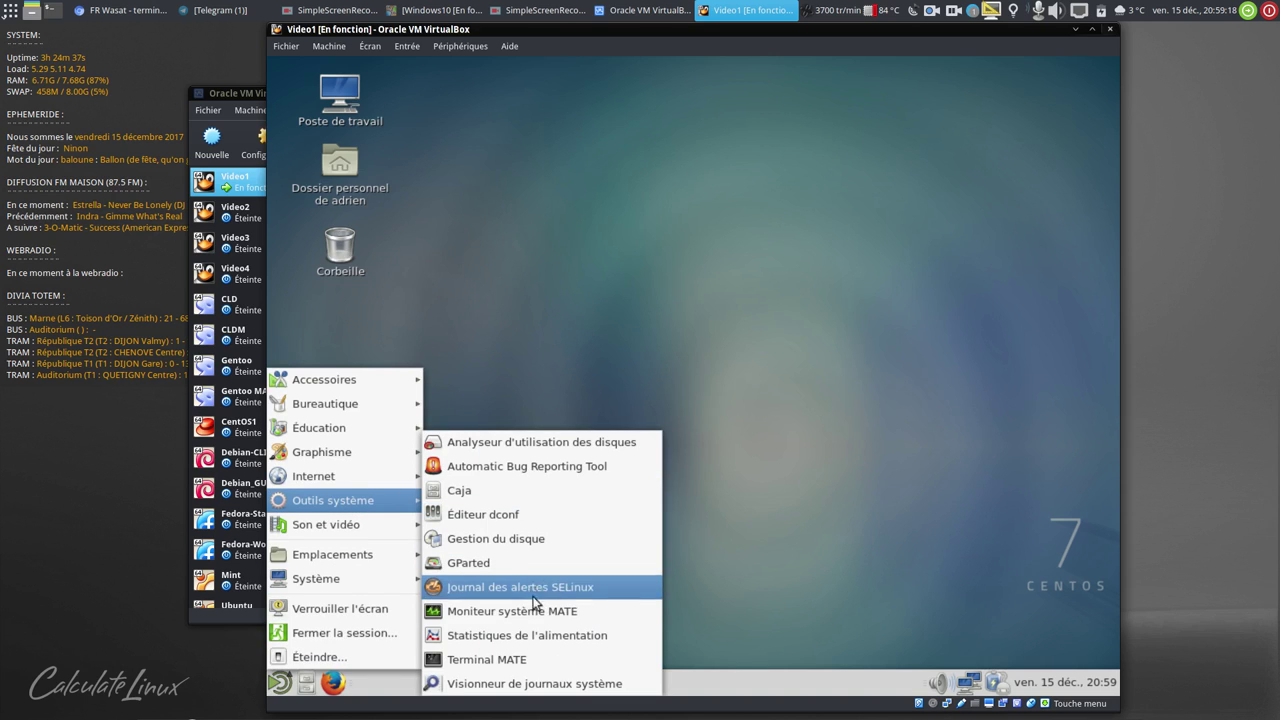
click(522, 659)
text(htop)
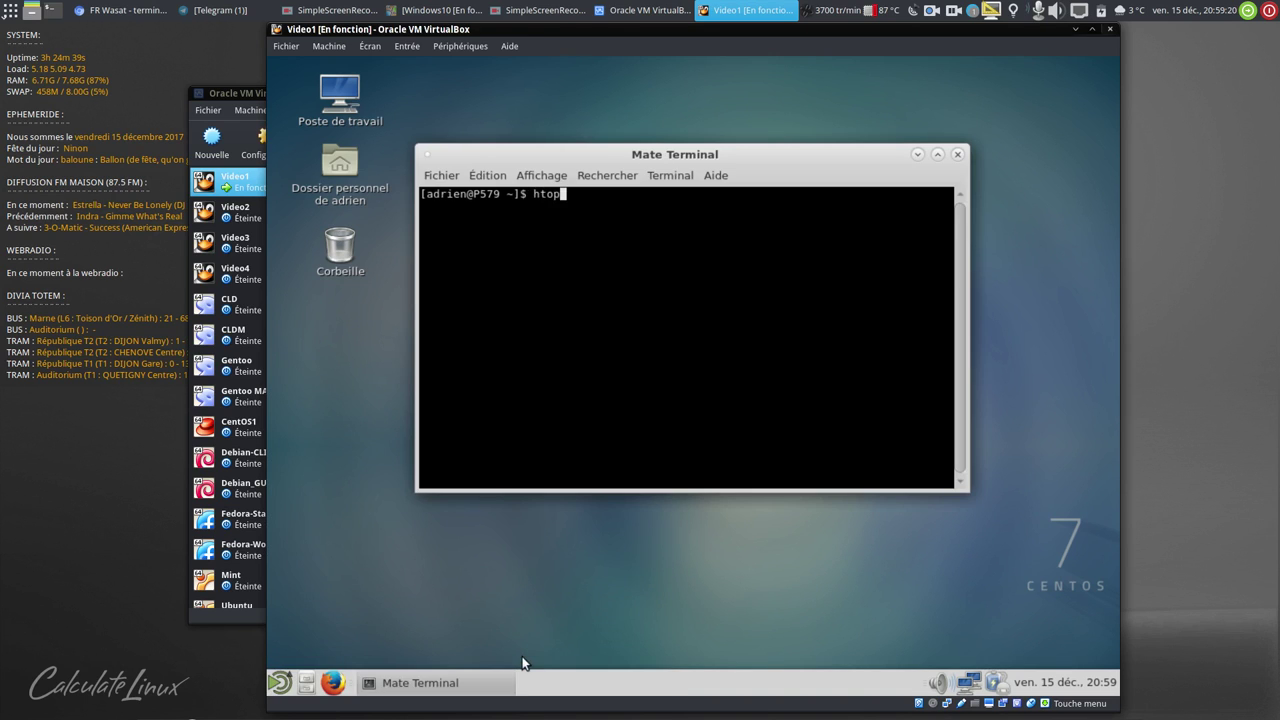
key(Return)
key(ctrl+plus)
key(ctrl+plus)
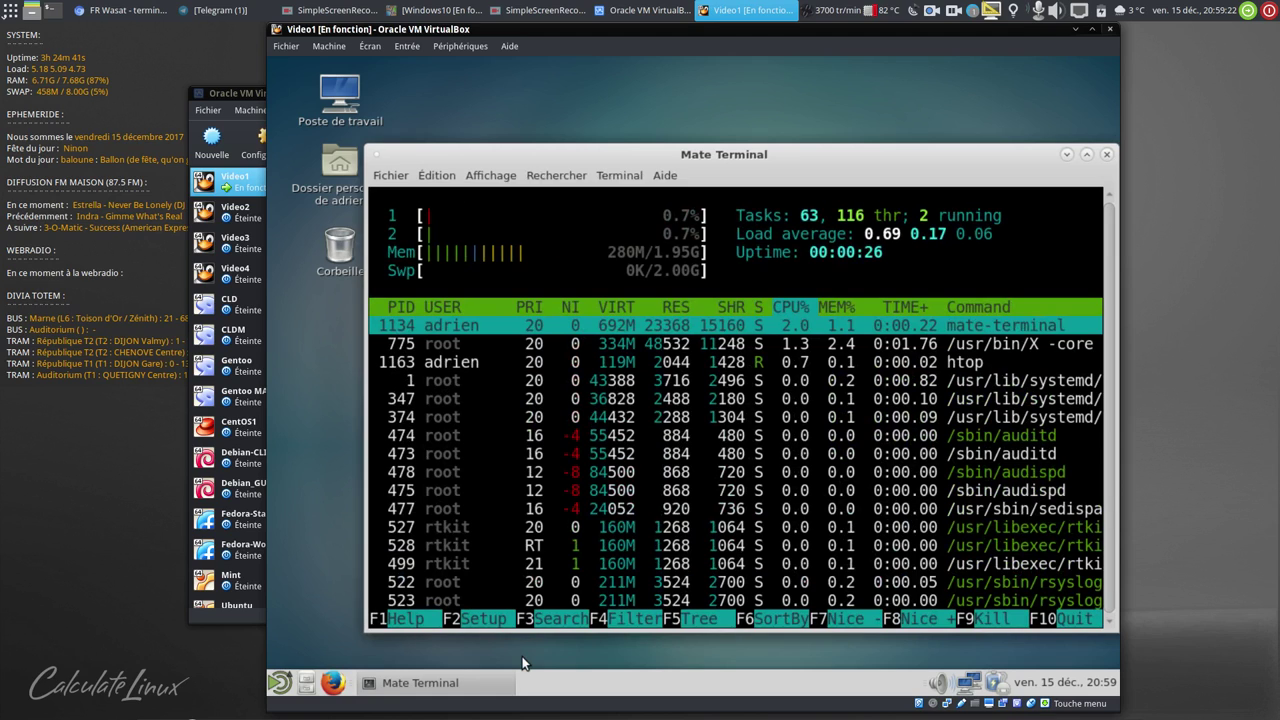
drag(698, 157, 668, 131)
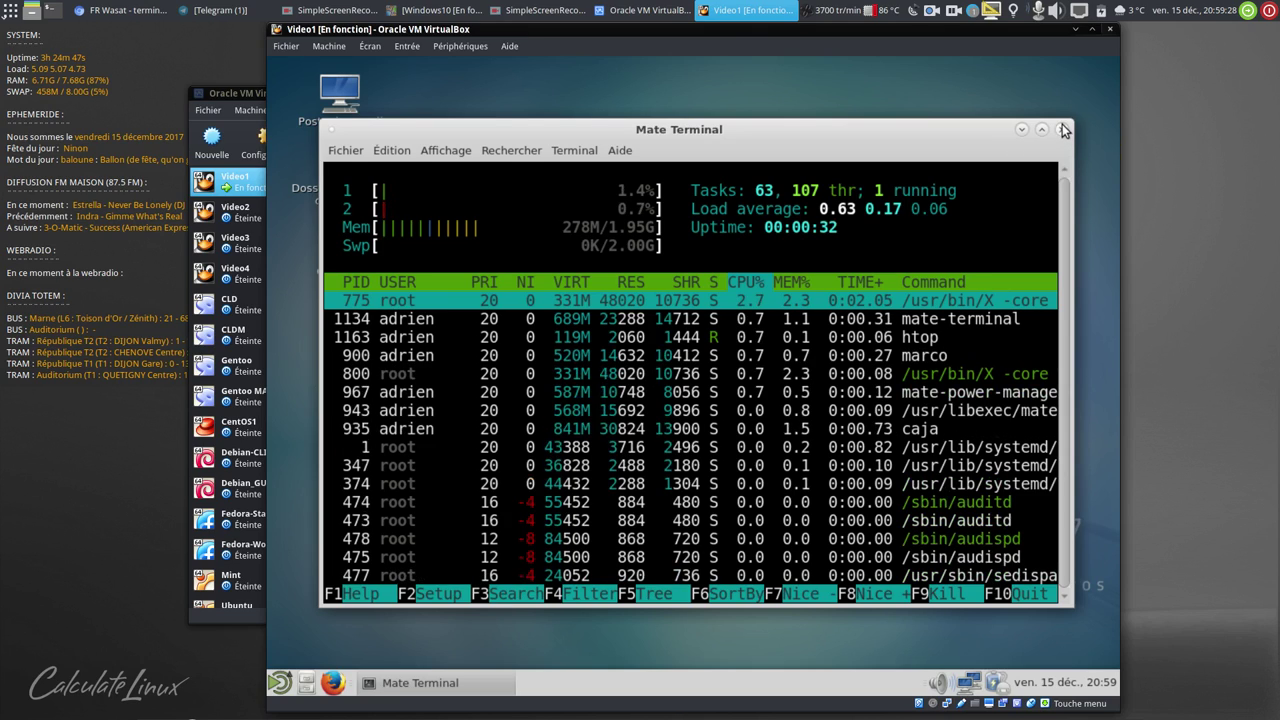
- Quit htop, run df -h for disk usage, close the terminal and start Firefox
text(qdf -h)
key(Return)
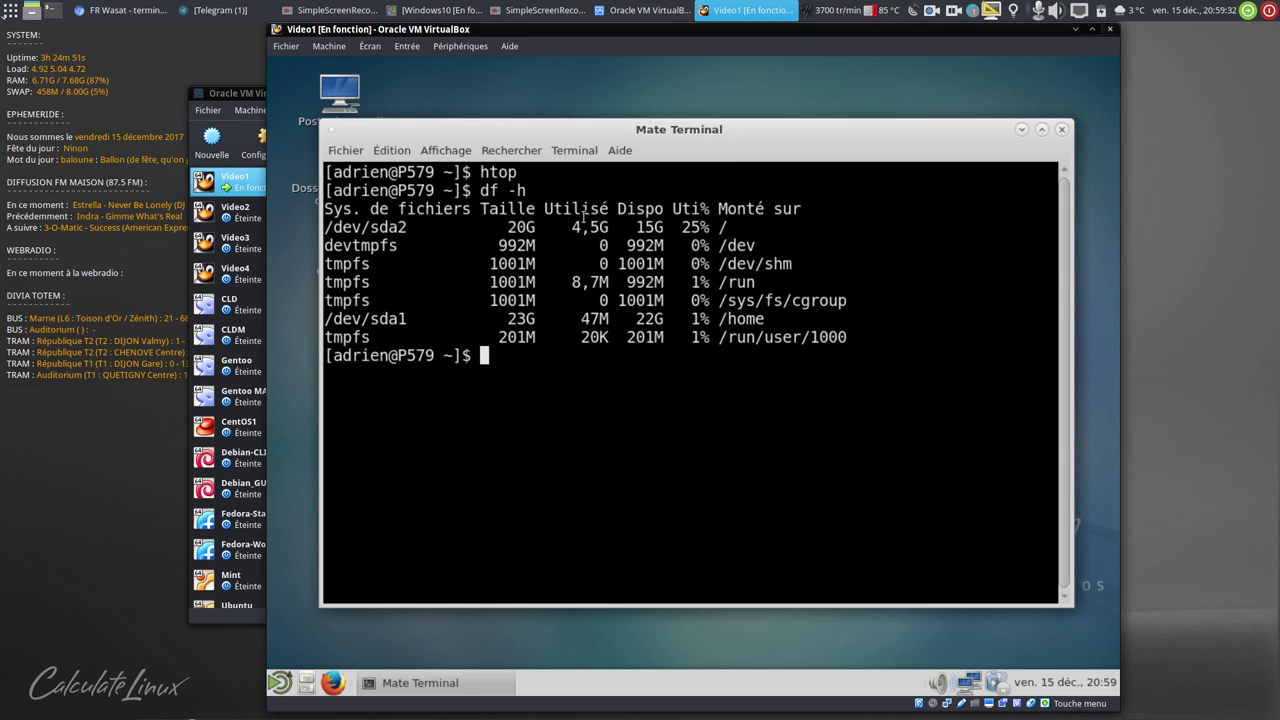
click(1064, 130)
click(333, 682)
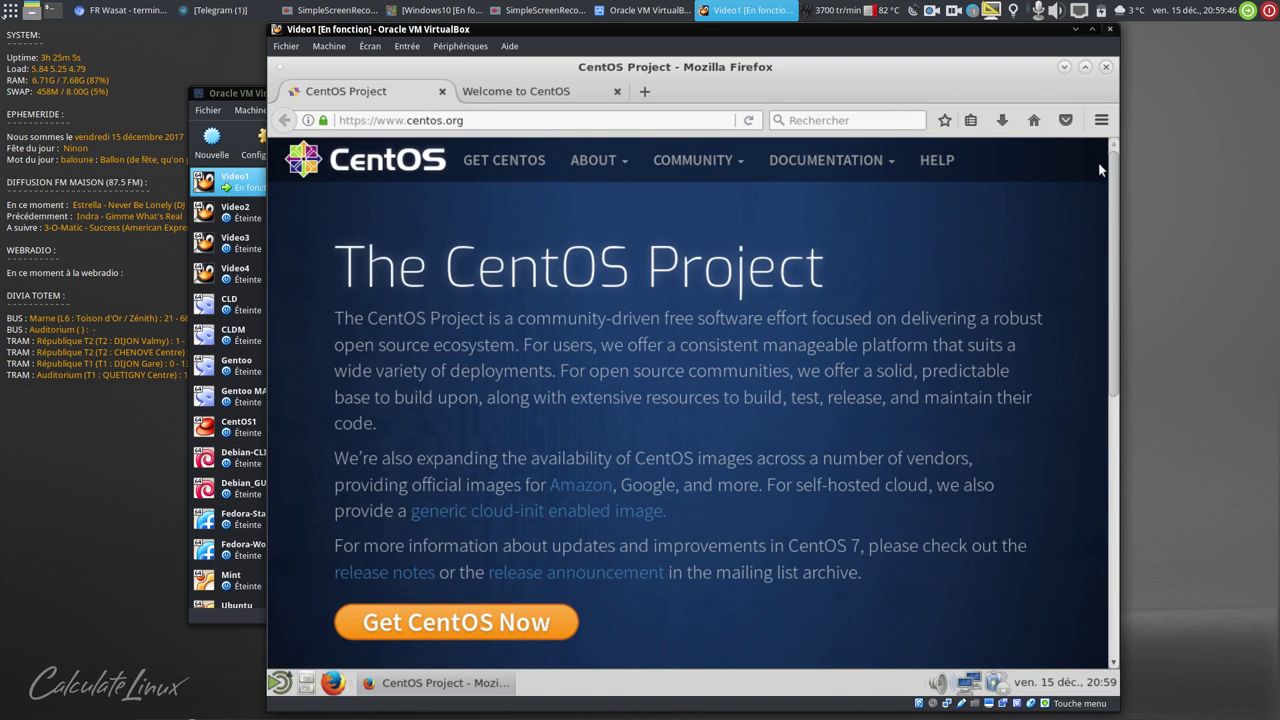
- Check in À propos de Firefox that the browser is Firefox ESR 52.5.1
click(1101, 121)
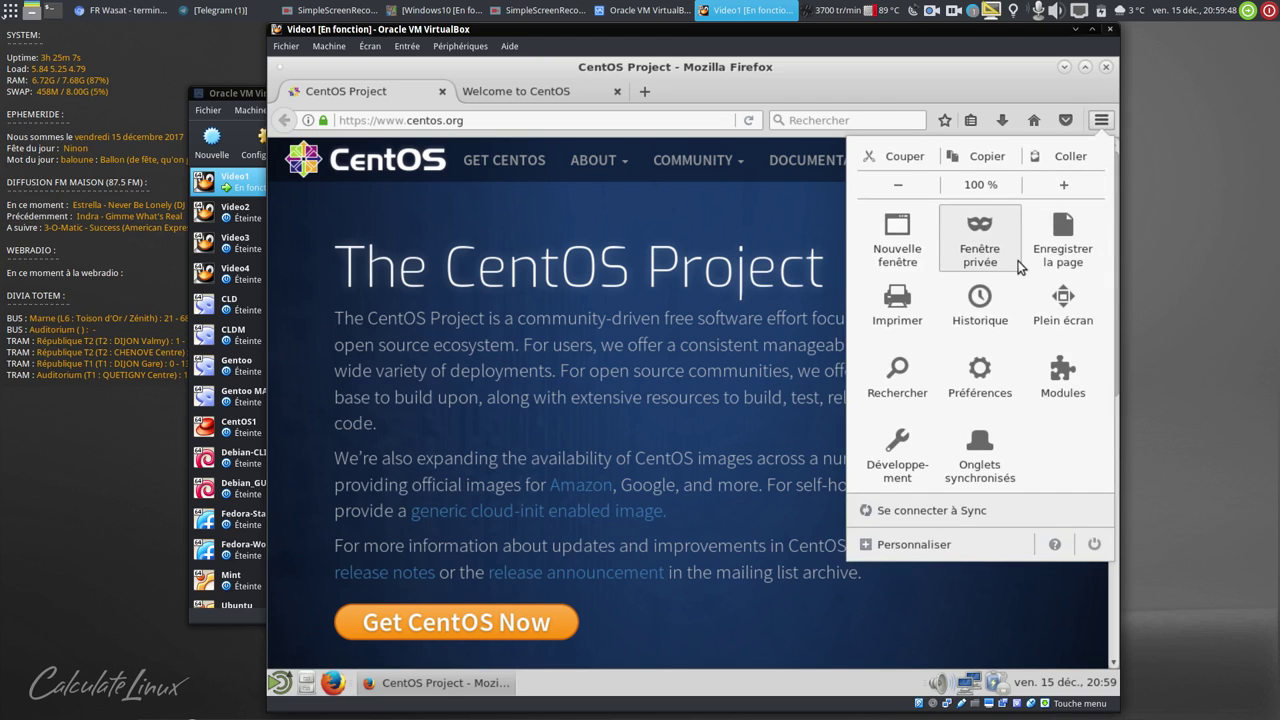
click(1057, 544)
click(955, 317)
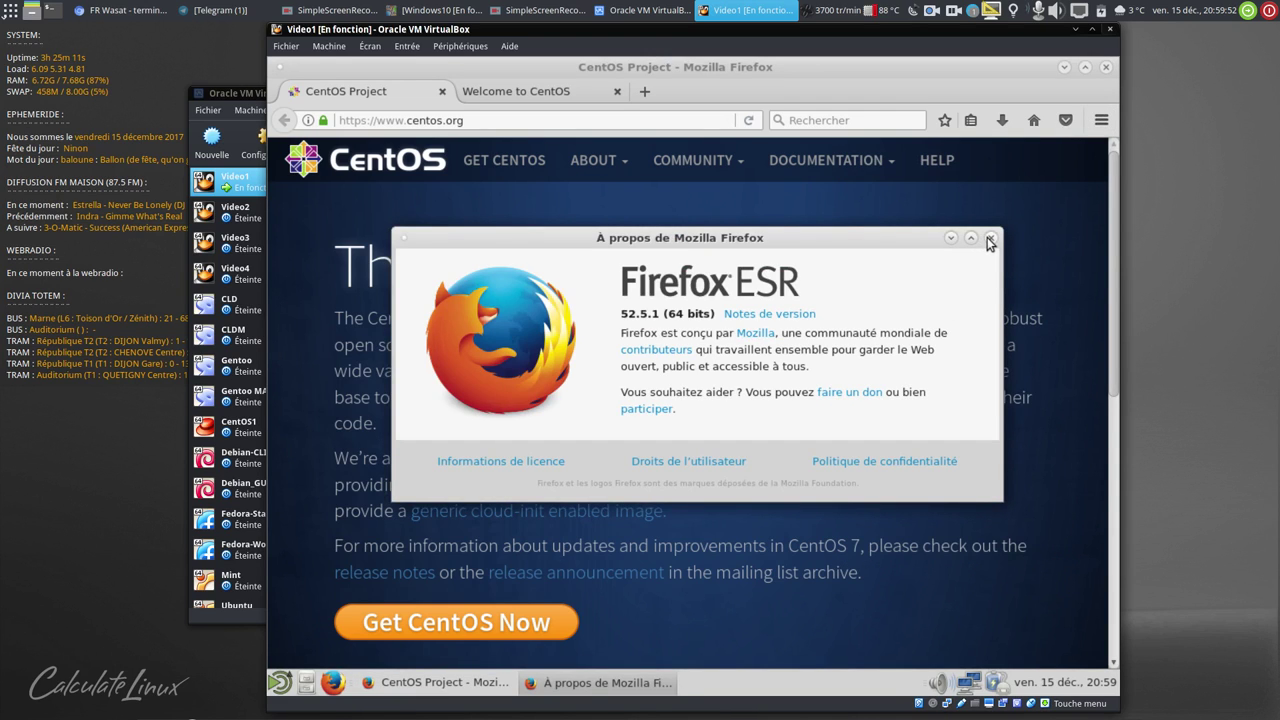
click(988, 238)
- Close Firefox along with both open tabs
click(1105, 66)
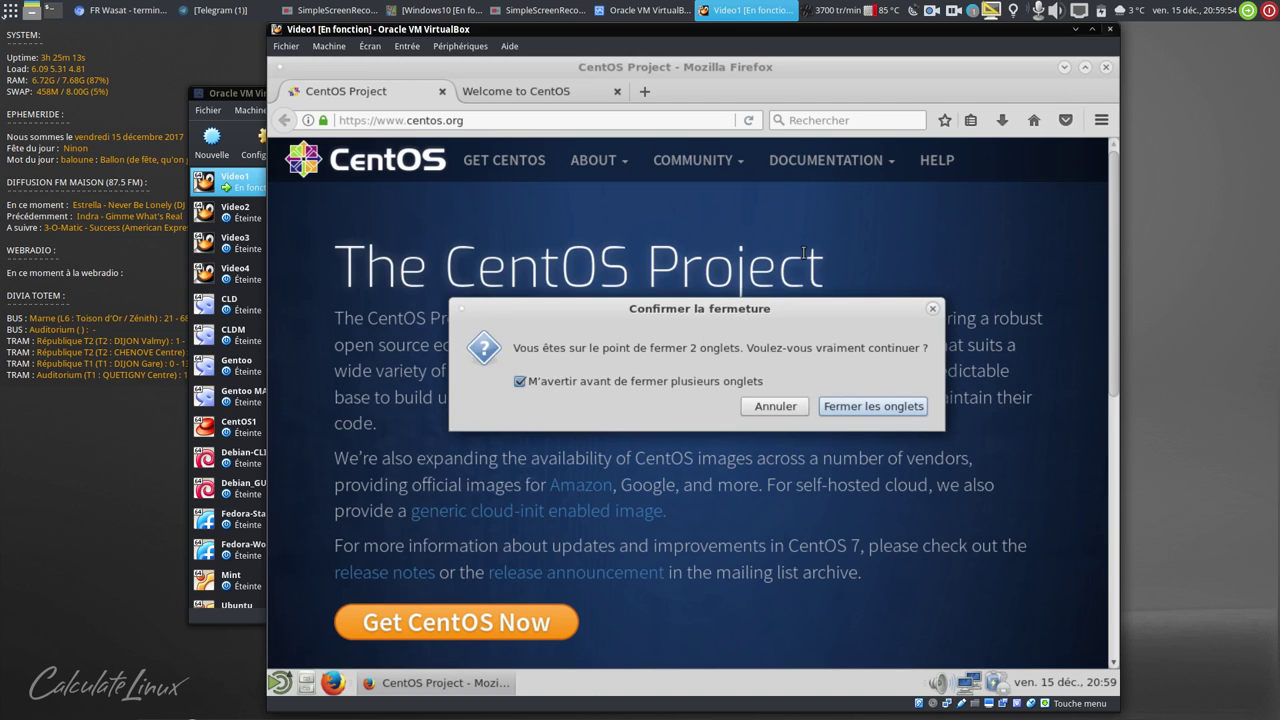
click(921, 384)
click(280, 682)
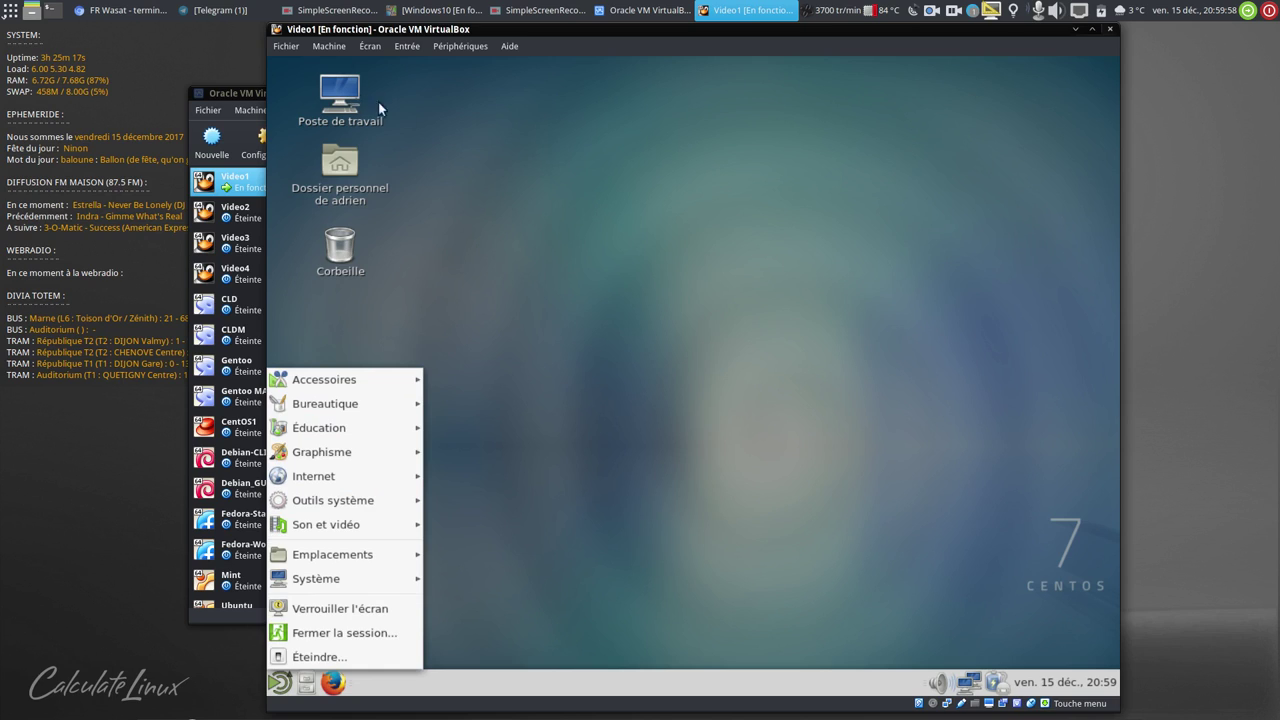
click(267, 173)
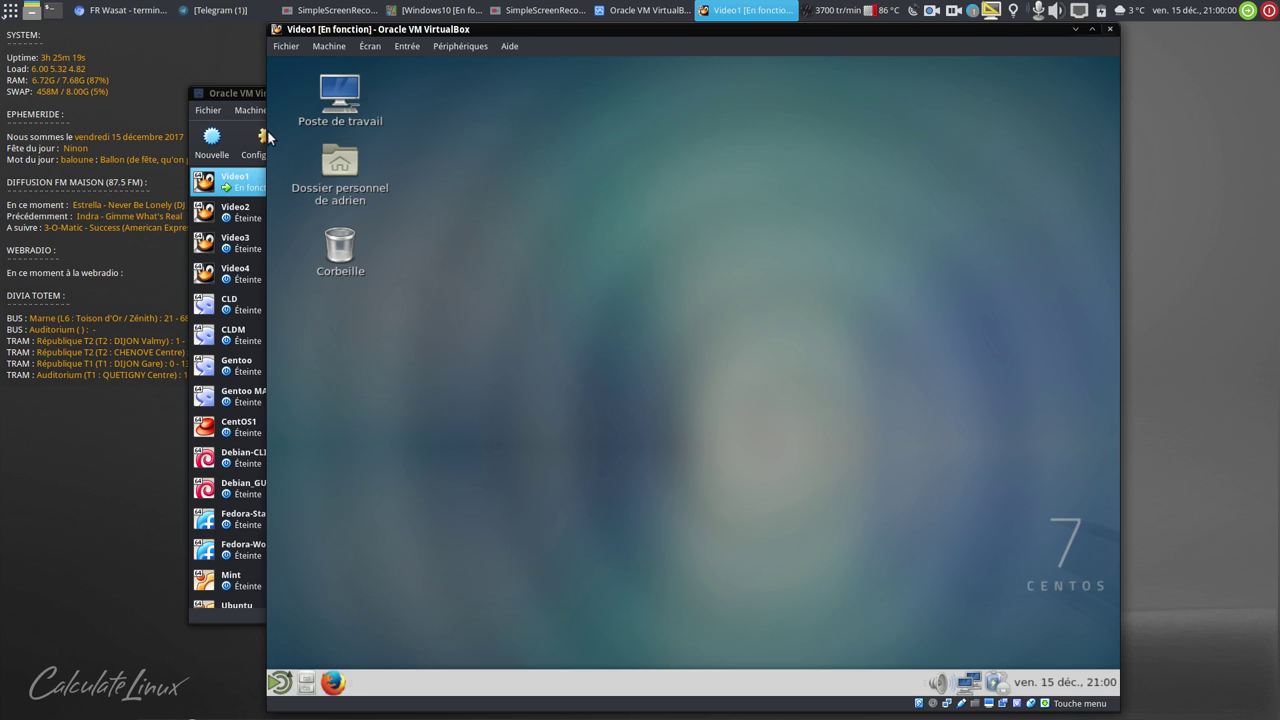
- Browse the Windows shares at smb://192.168.21.100 from the home folder, then close that window
click(338, 160)
double_click(338, 158)
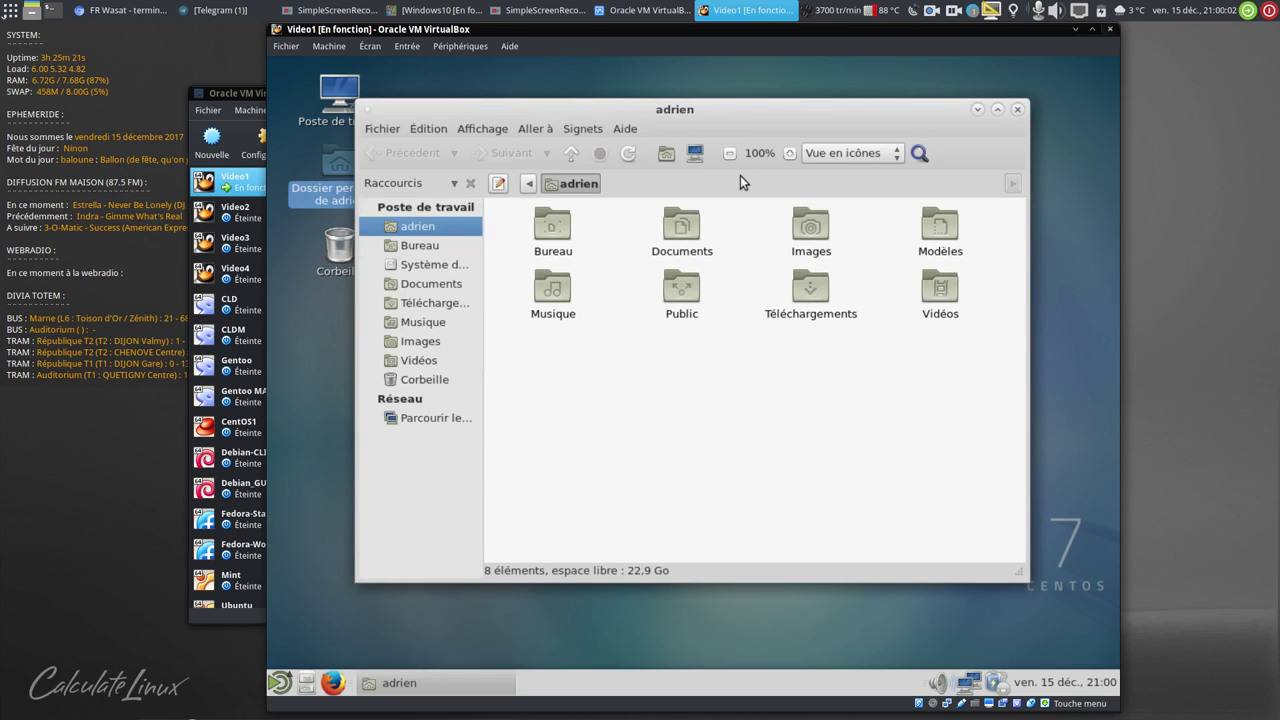
key(ctrl+l)
text(sm)
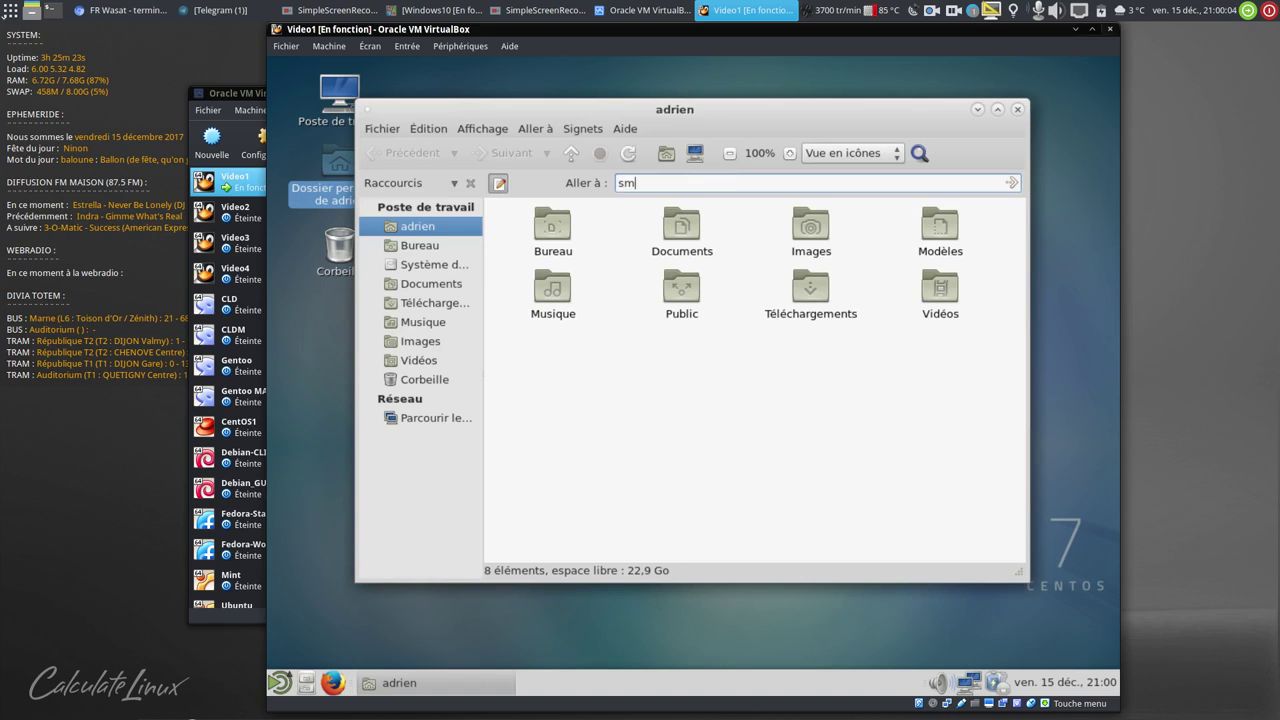
text(b://192.168.21.100)
key(Return)
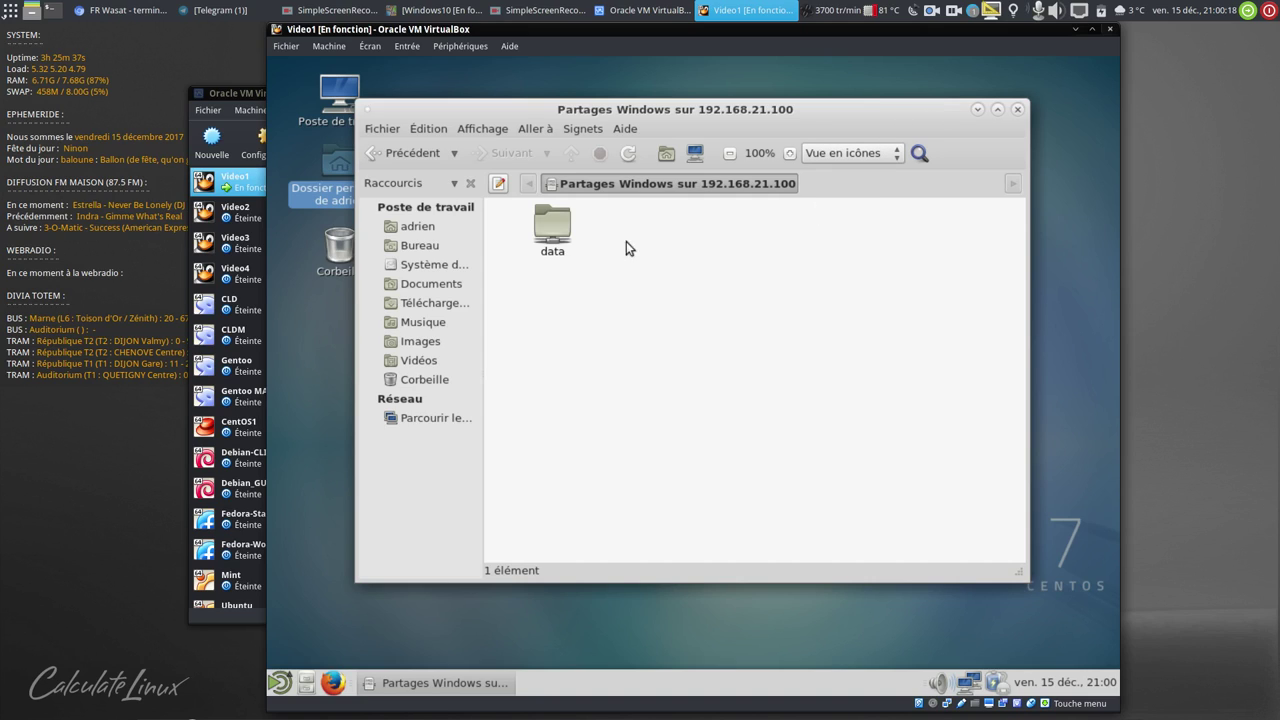
click(435, 417)
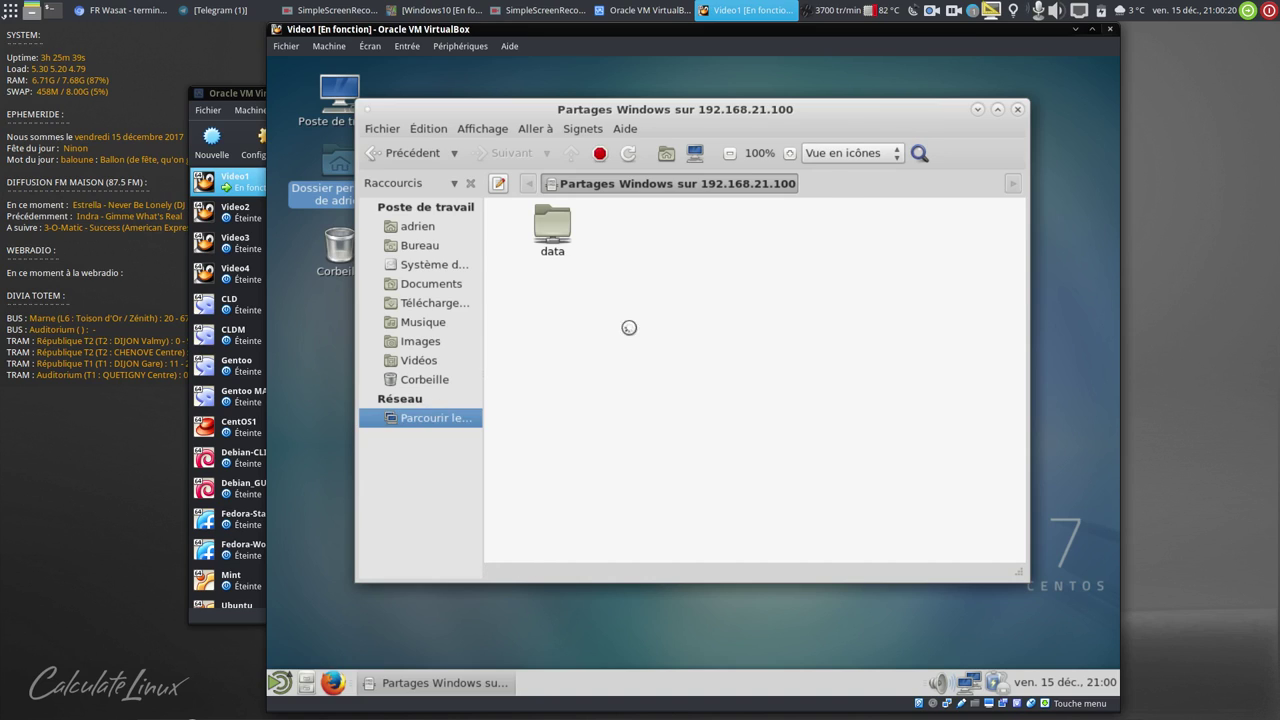
click(1018, 113)
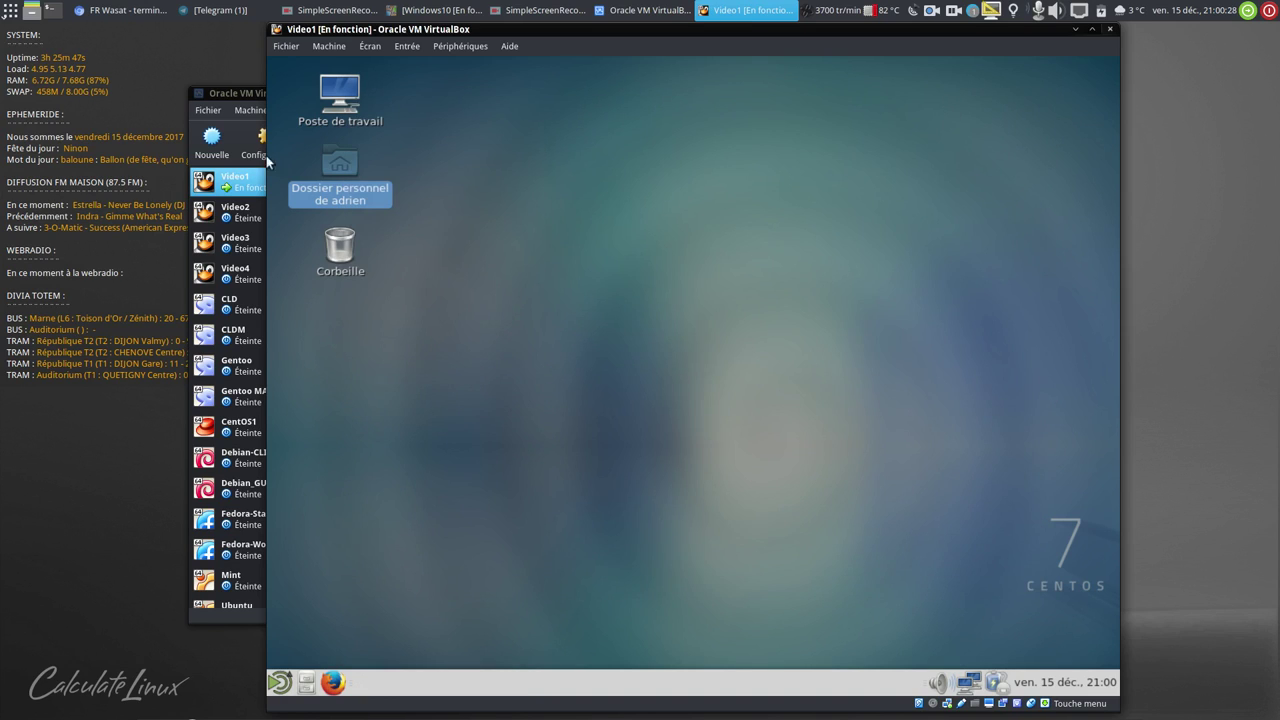
- Search Firefox for 'eol centos' and open the CentOS wiki About/Product result
click(333, 682)
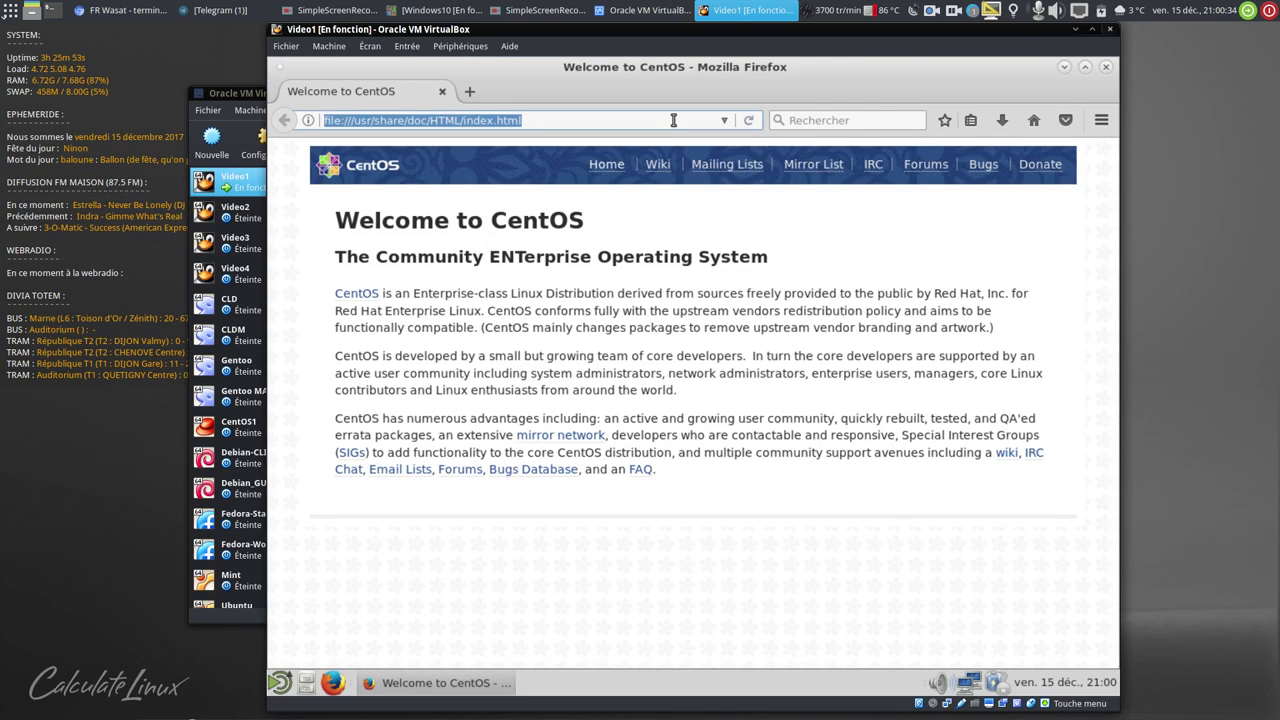
text(eol)
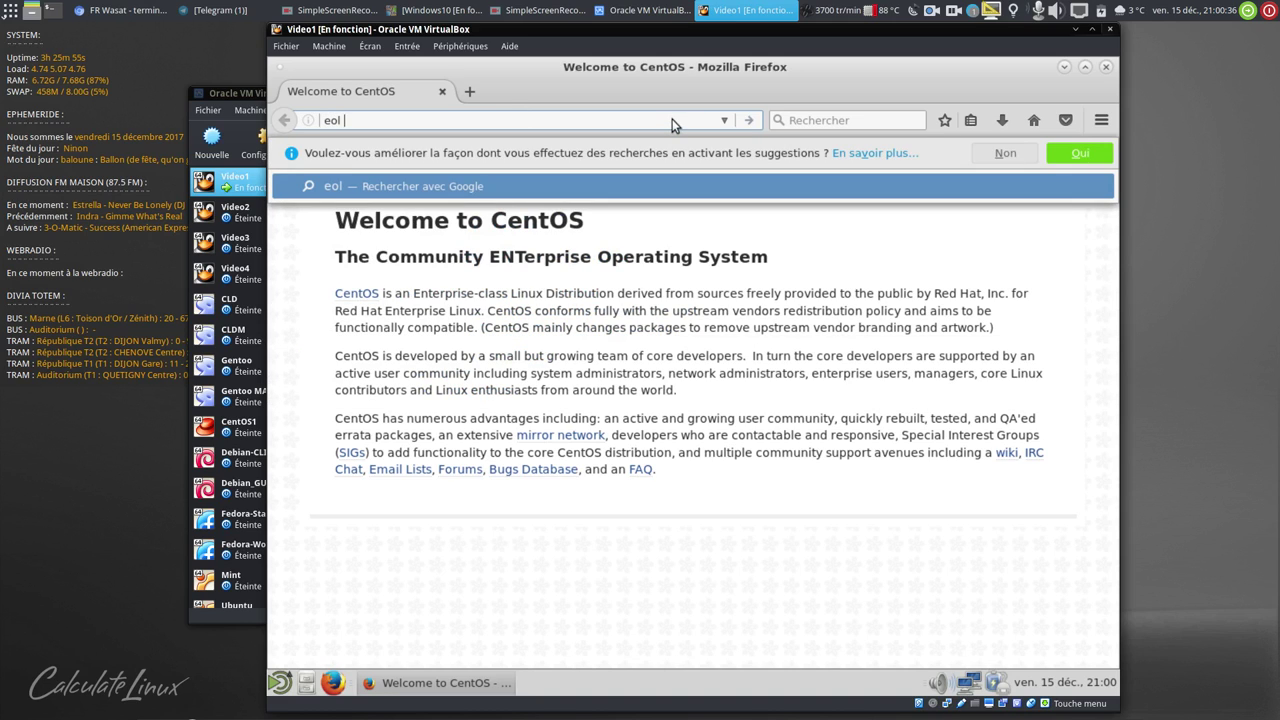
text( centos)
key(Return)
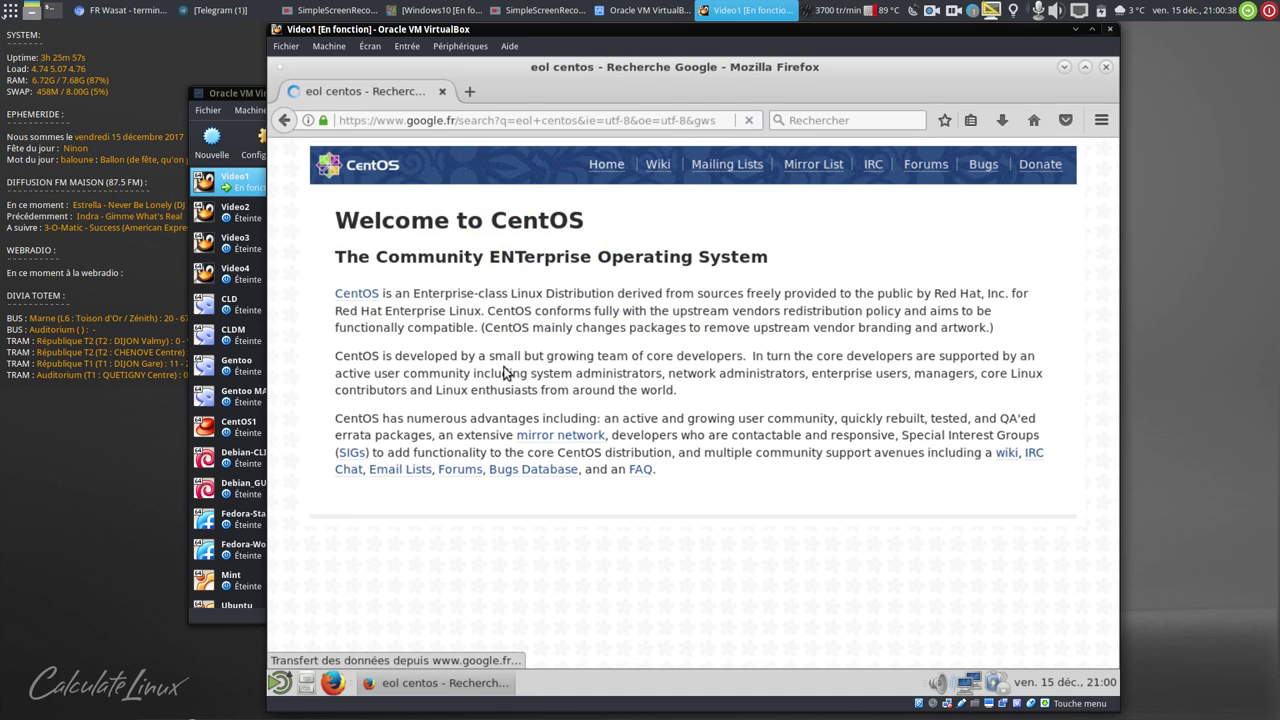
click(503, 435)
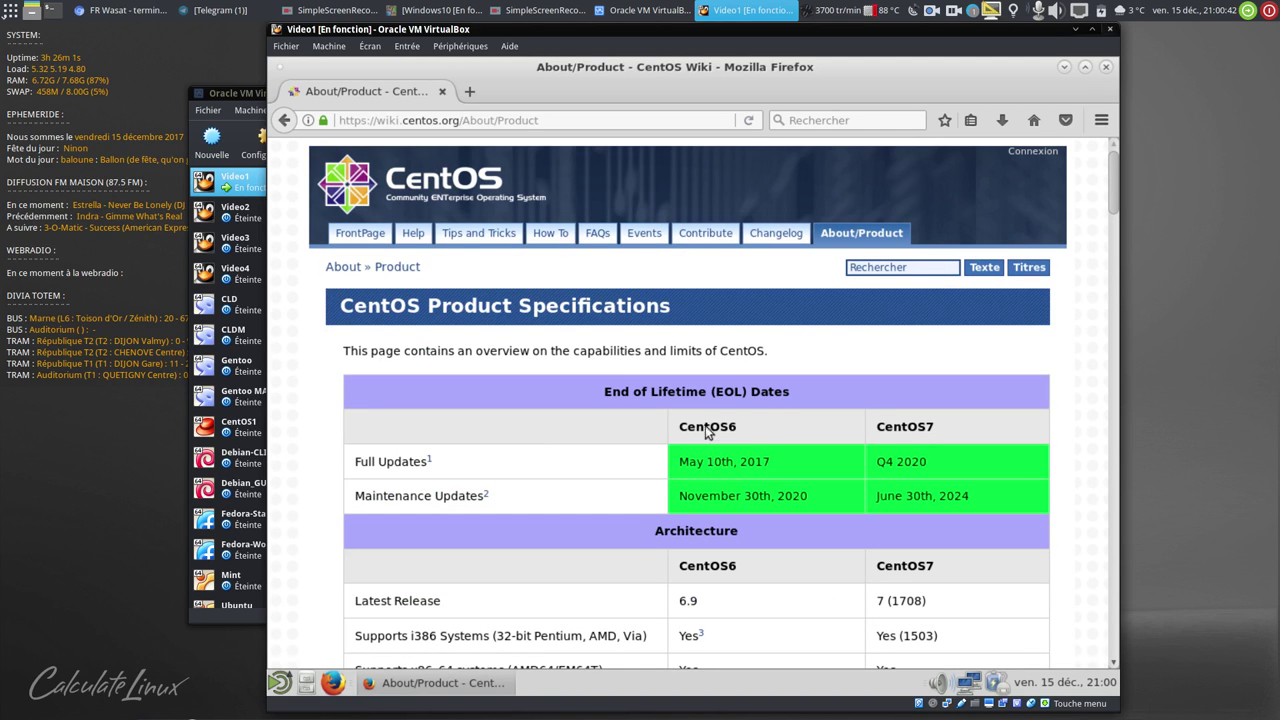
- Read through the CentOS6 vs CentOS7 product tables, highlighting the i386 row, then close Firefox
scroll(777, 430, down, 3)
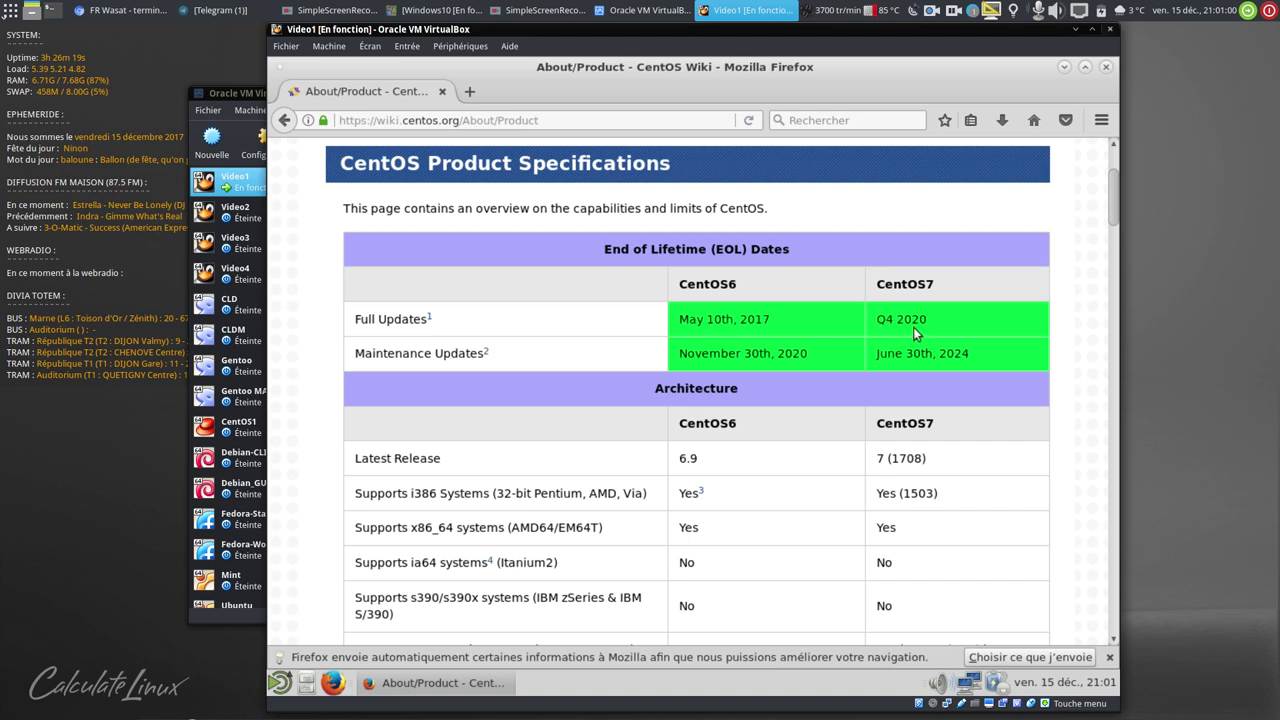
scroll(1011, 246, down, 3)
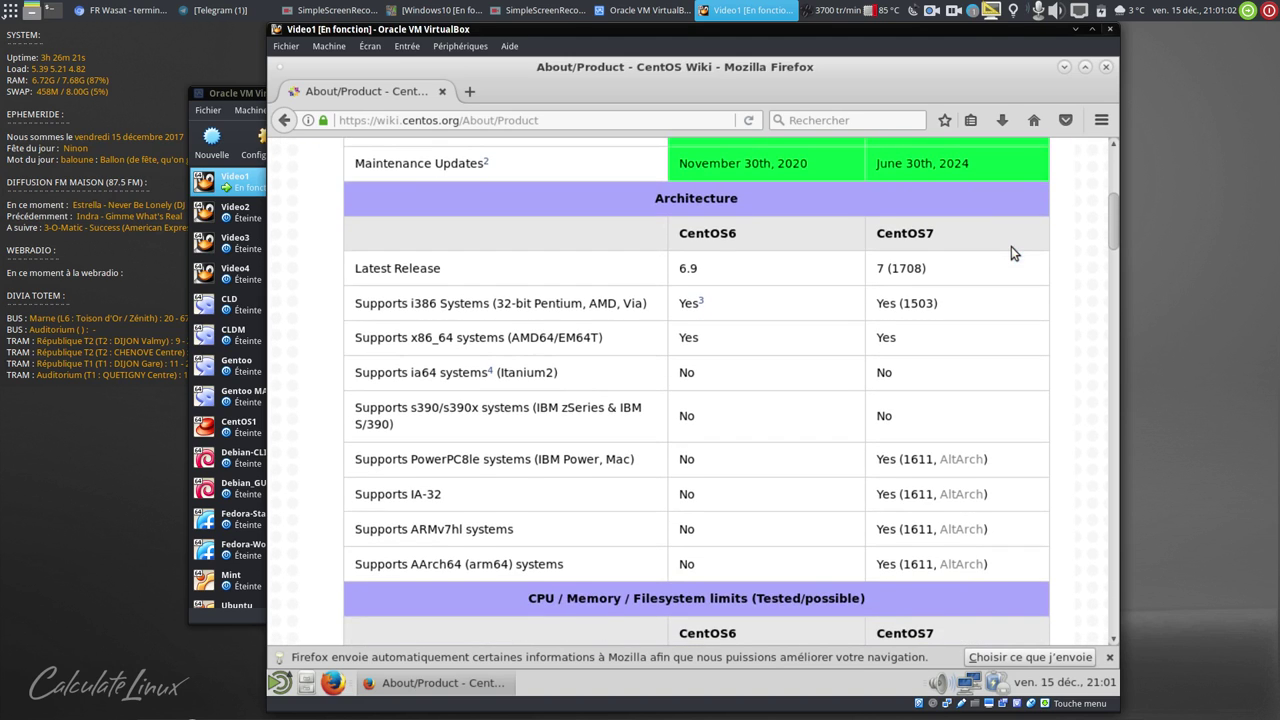
scroll(986, 225, up, 3)
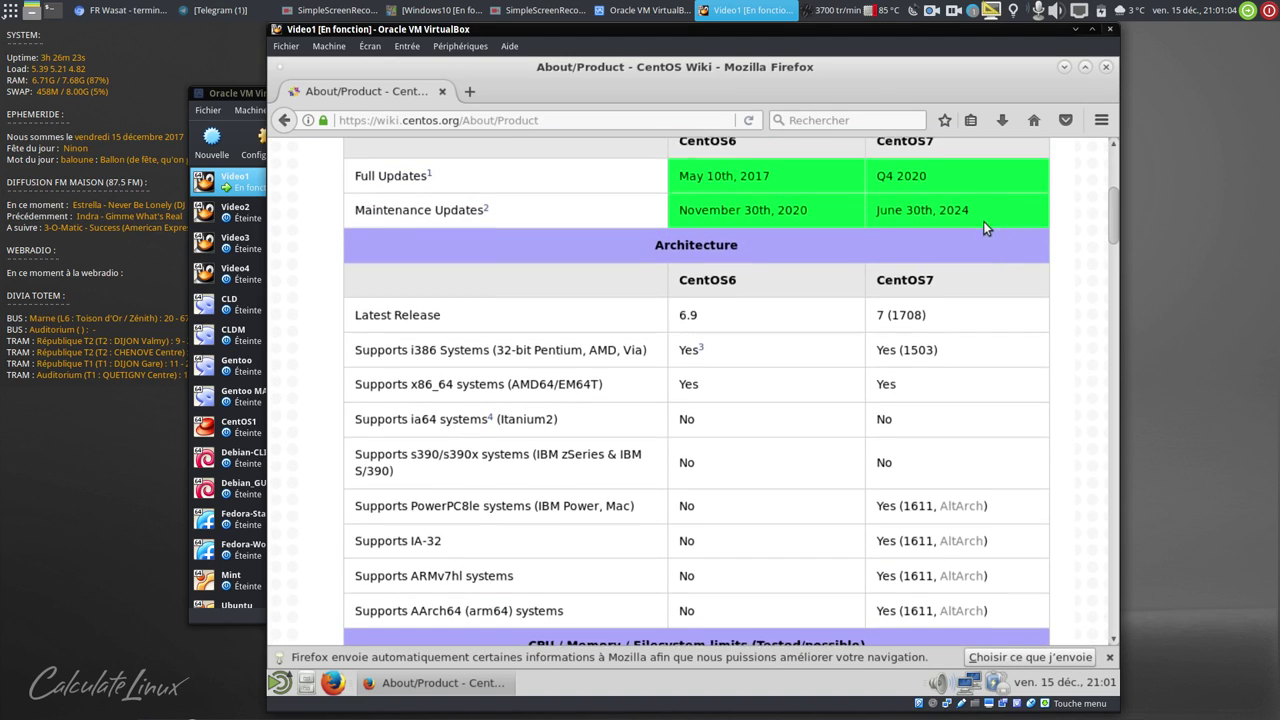
scroll(983, 221, down, 7)
scroll(983, 221, down, 5)
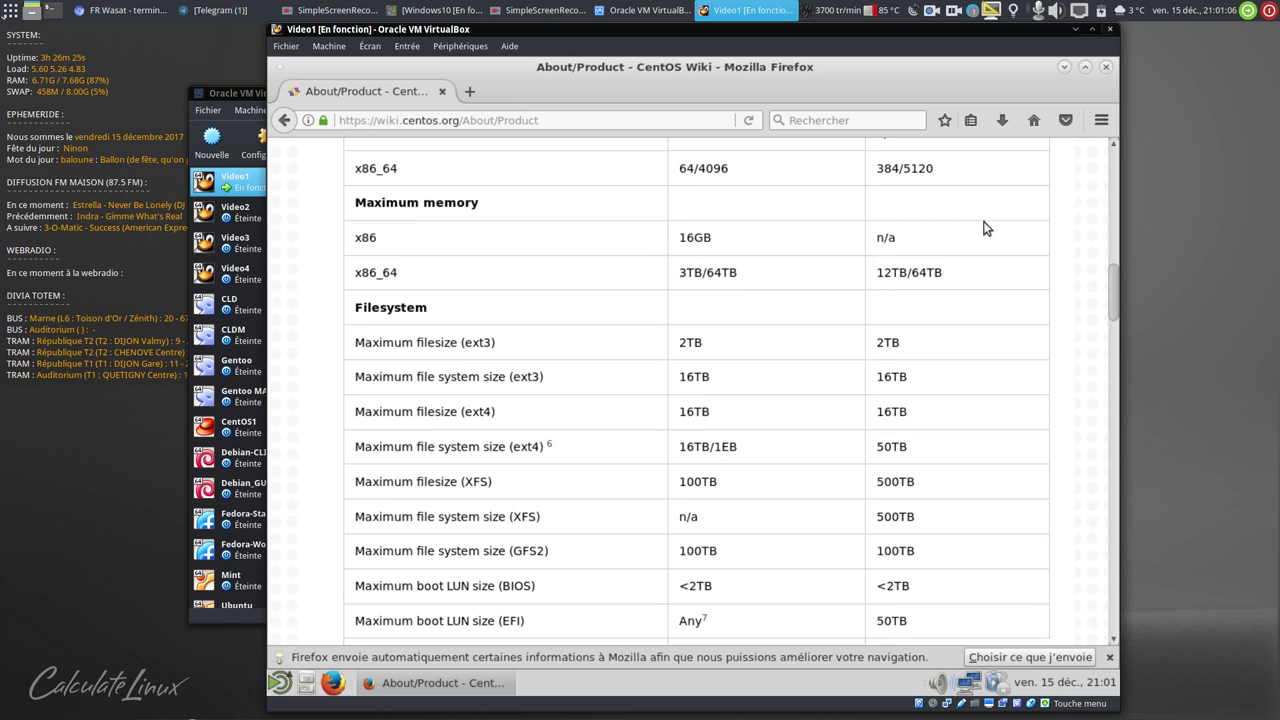
scroll(983, 228, up, 7)
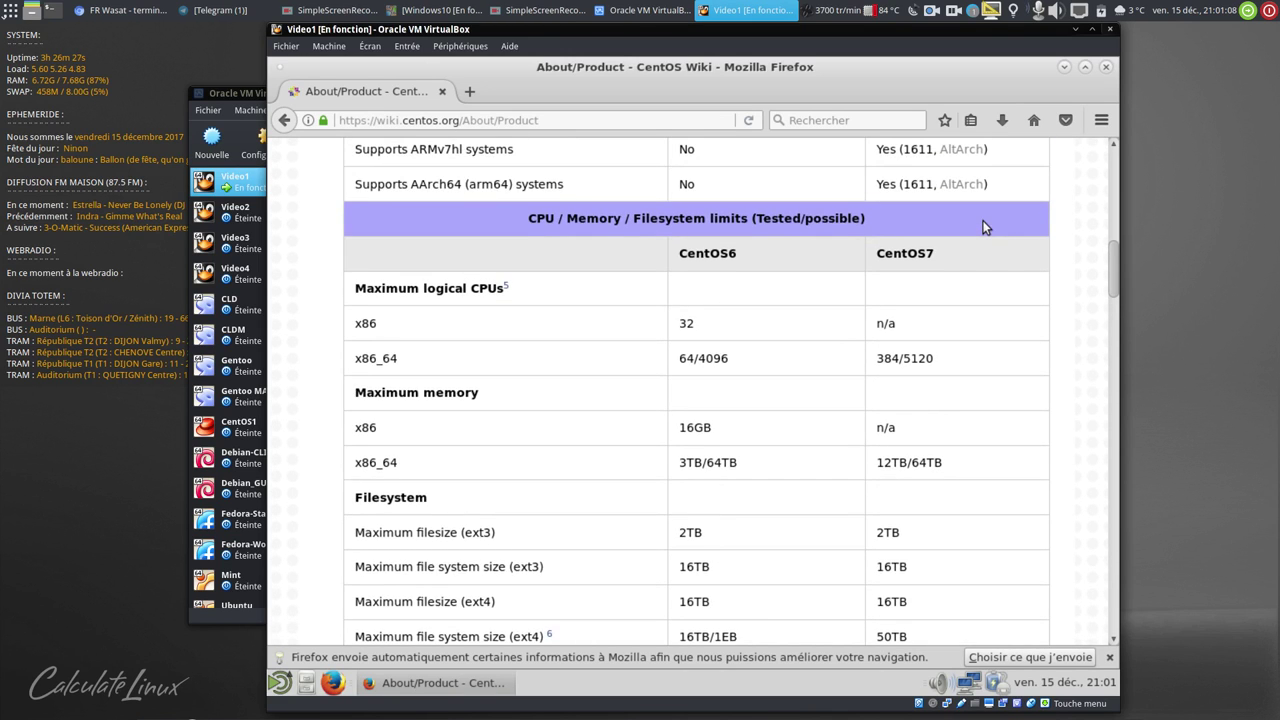
scroll(983, 228, up, 3)
scroll(983, 228, up, 3)
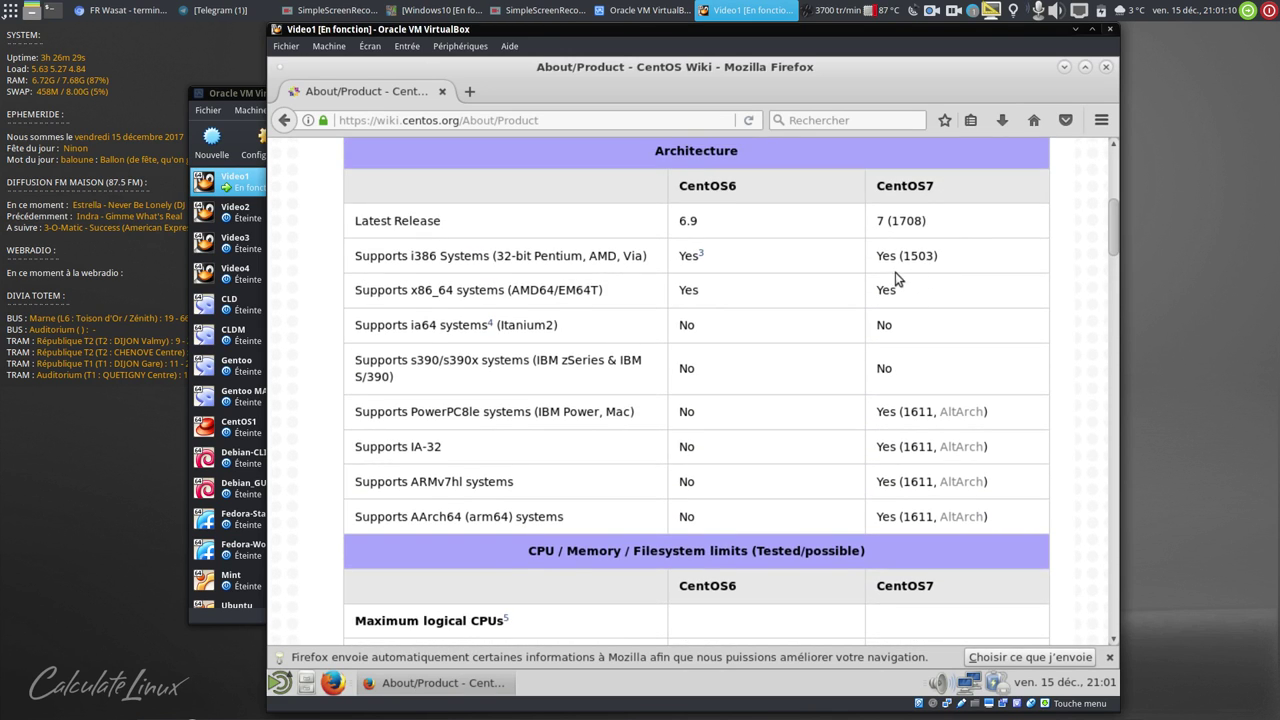
drag(377, 256, 558, 256)
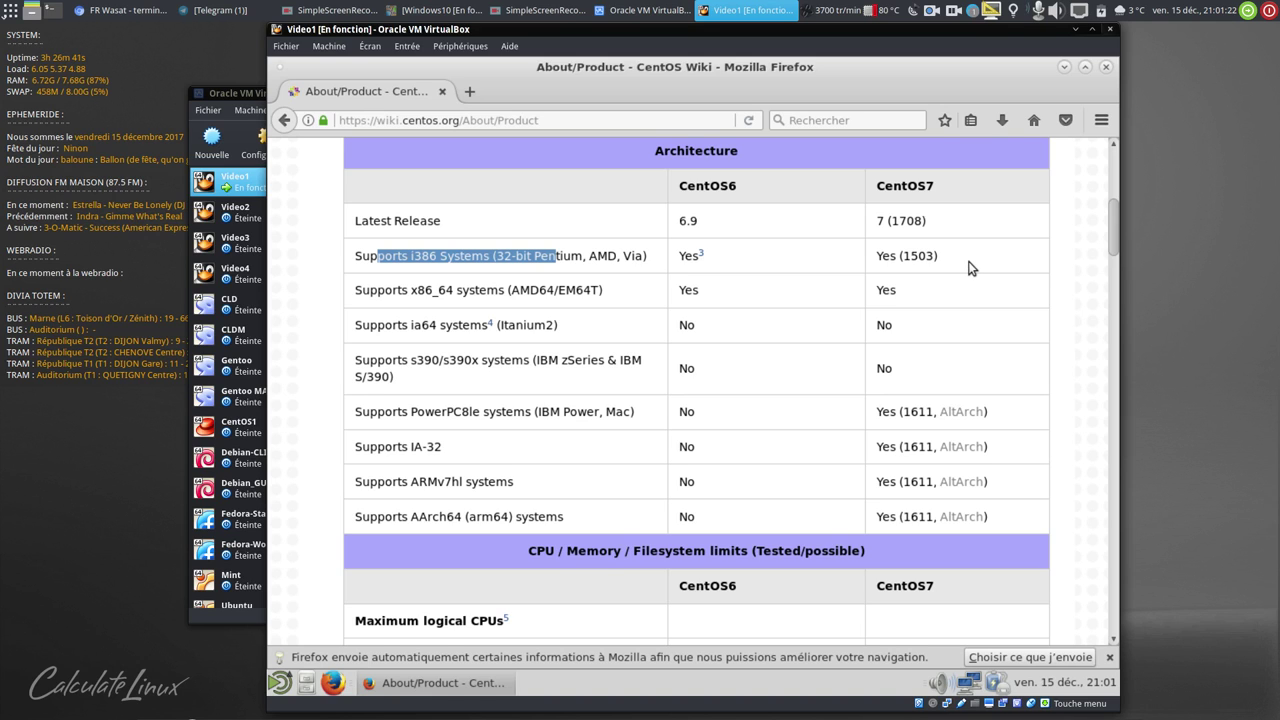
scroll(965, 268, down, 9)
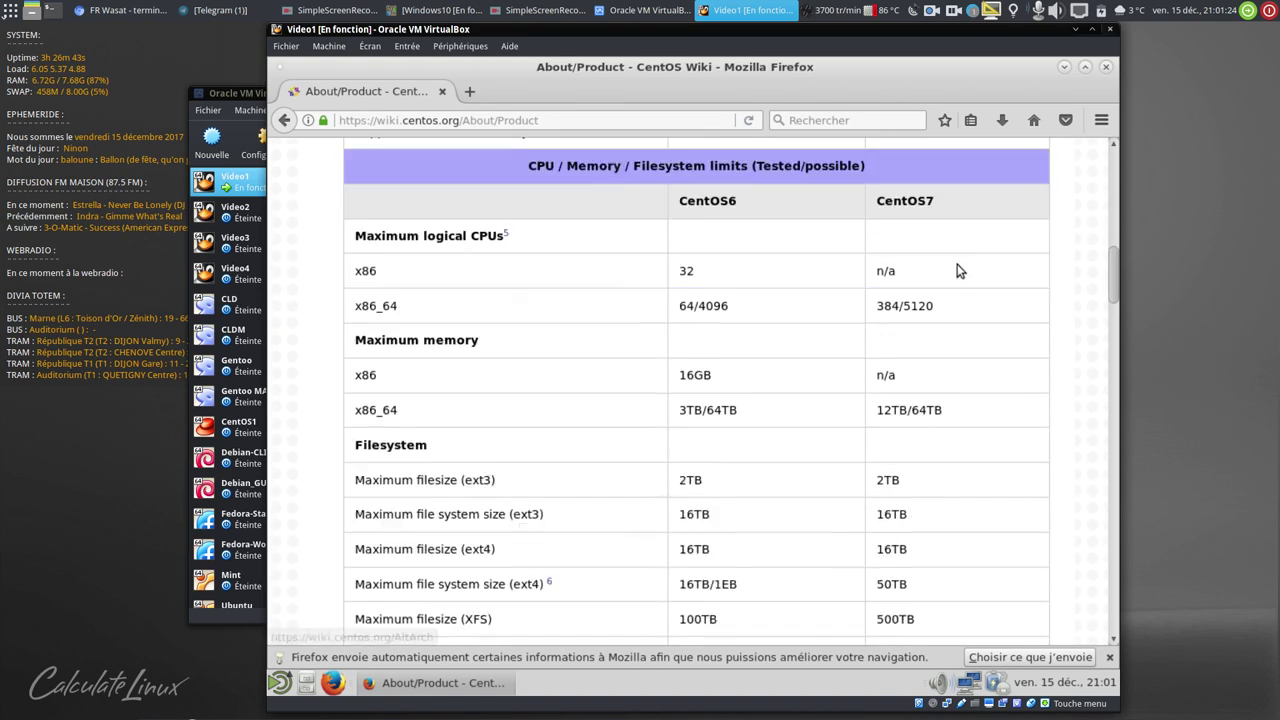
scroll(957, 268, down, 15)
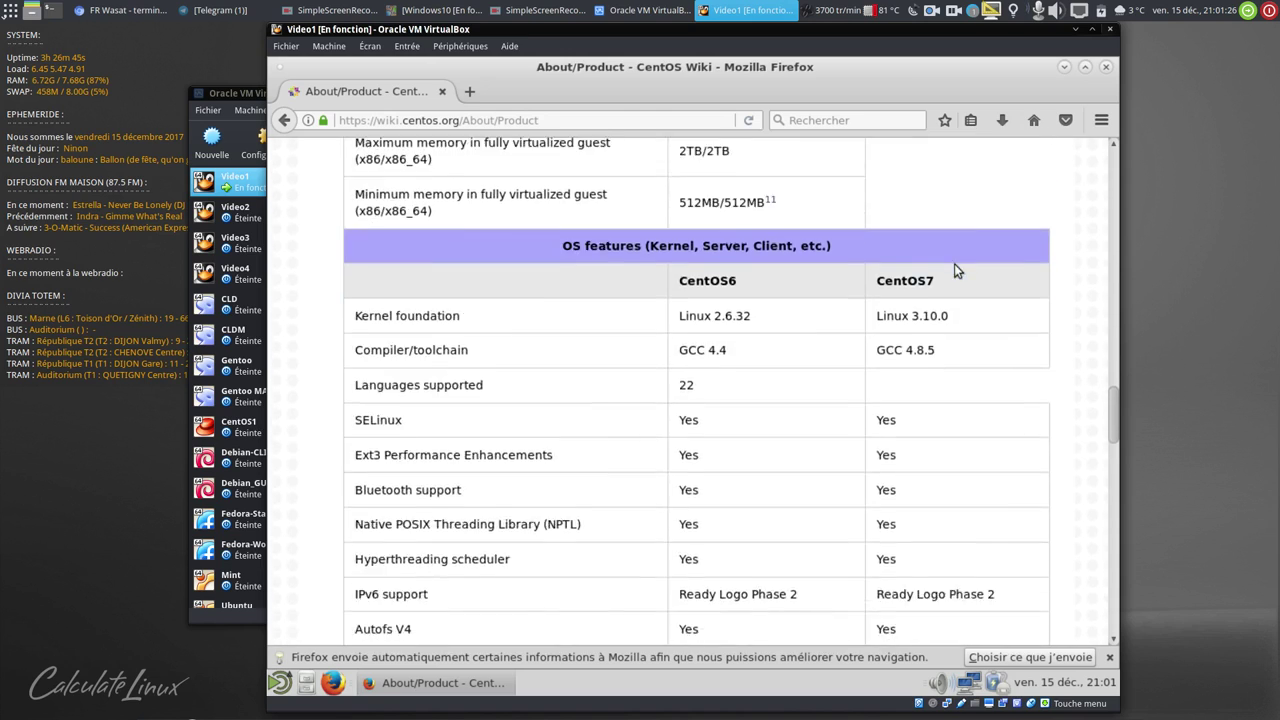
click(1106, 66)
- Power off the Video1 guest using Éteindre from the MATE menu
click(280, 682)
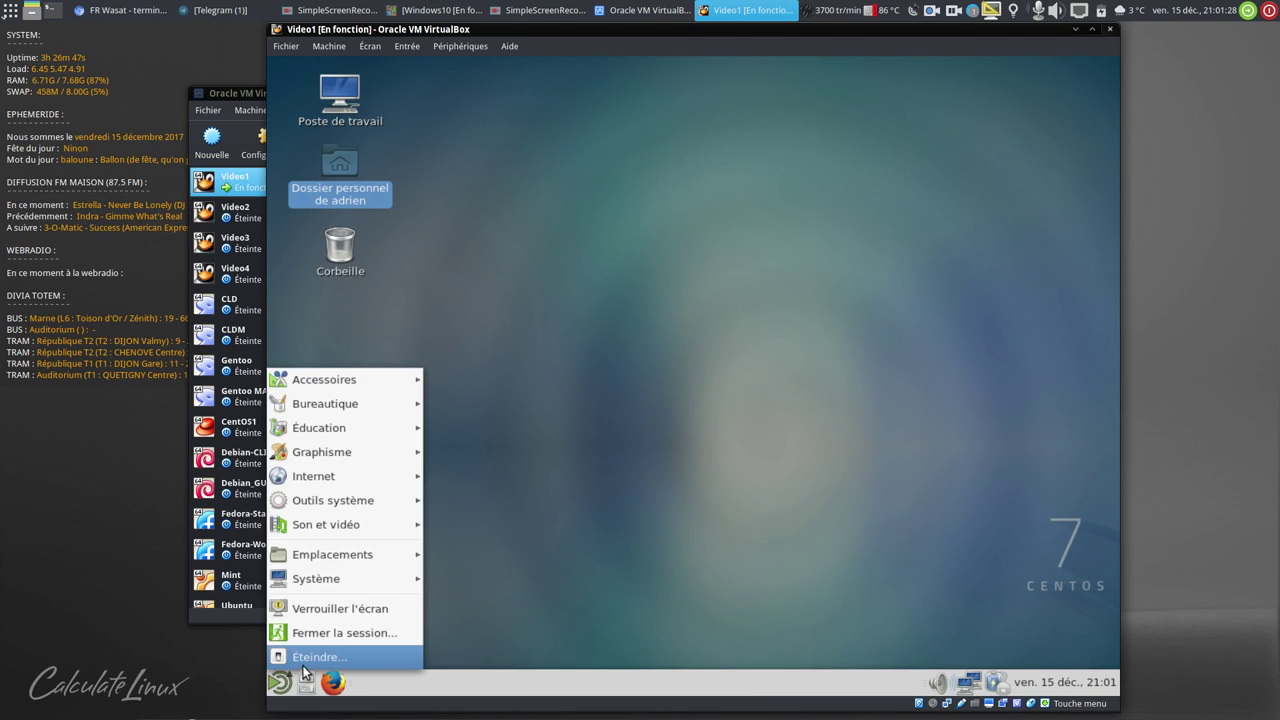
click(300, 654)
click(845, 436)
scroll(811, 455, down, 1)
click(465, 53)
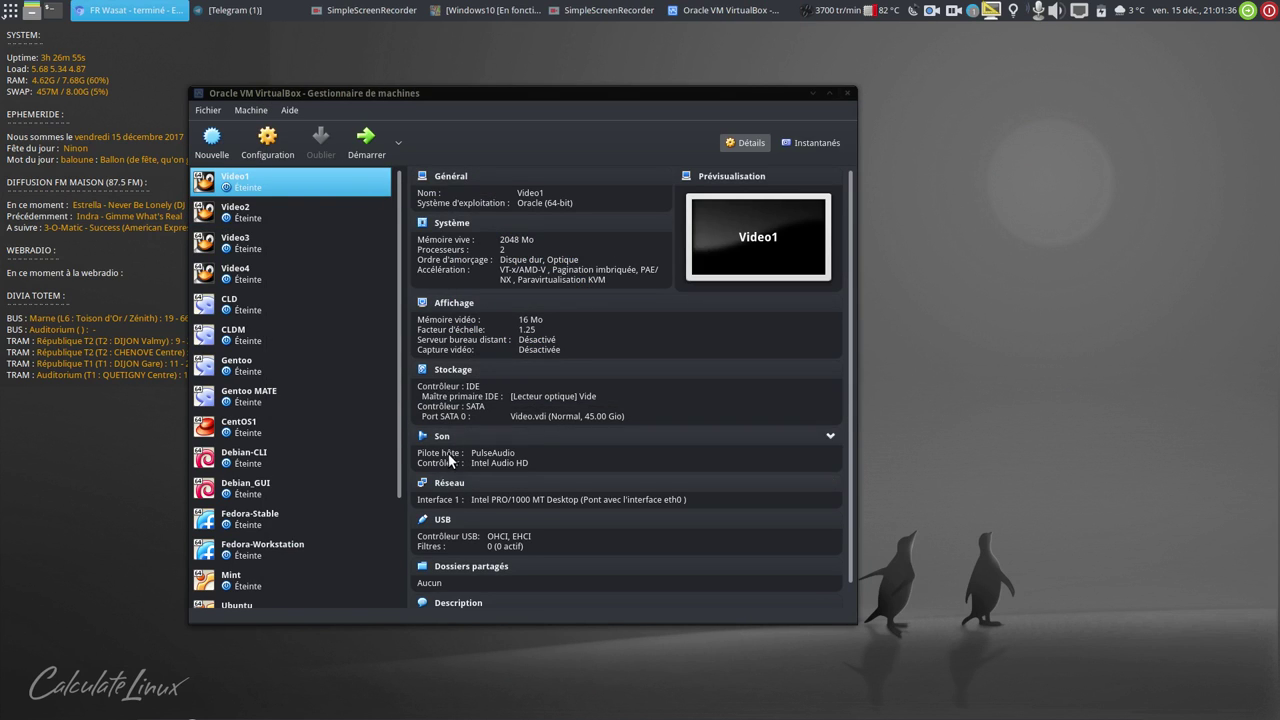
- Review Video1's Affichage settings tabs (screen, remote desktop, video capture) and cancel without changes
click(450, 304)
click(450, 304)
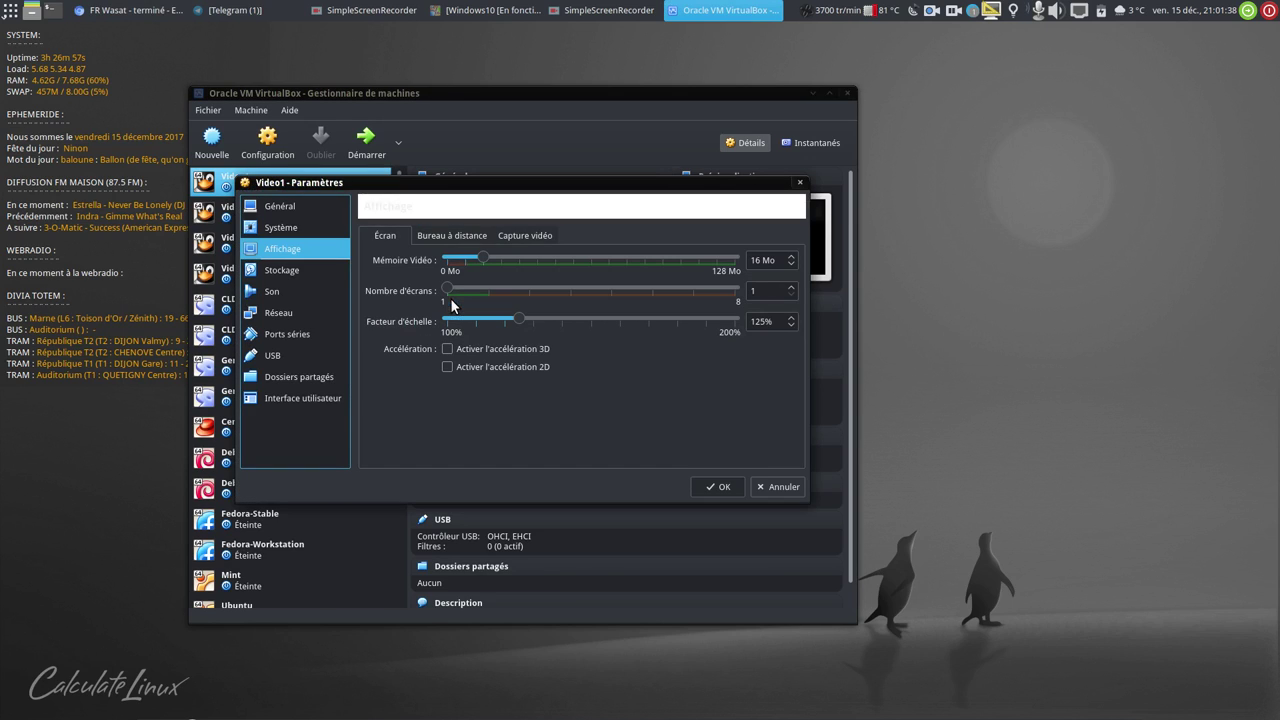
click(461, 235)
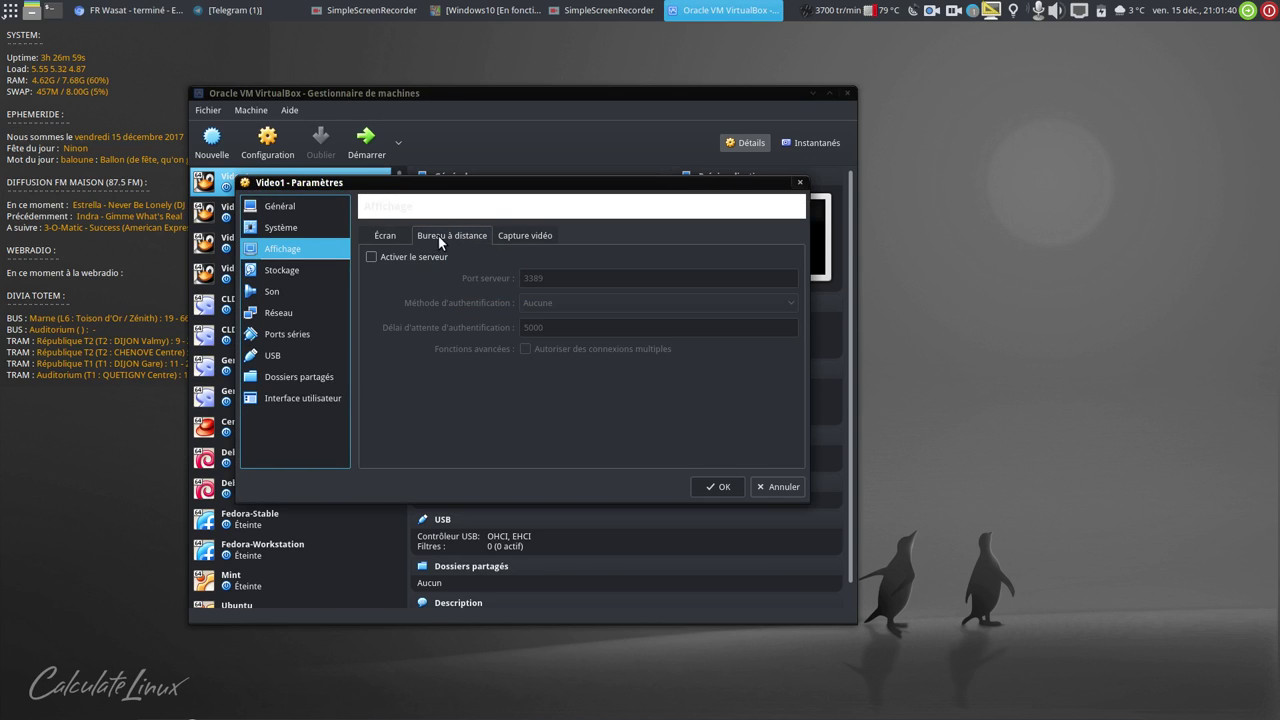
click(389, 236)
scroll(462, 235, down, 2)
click(385, 235)
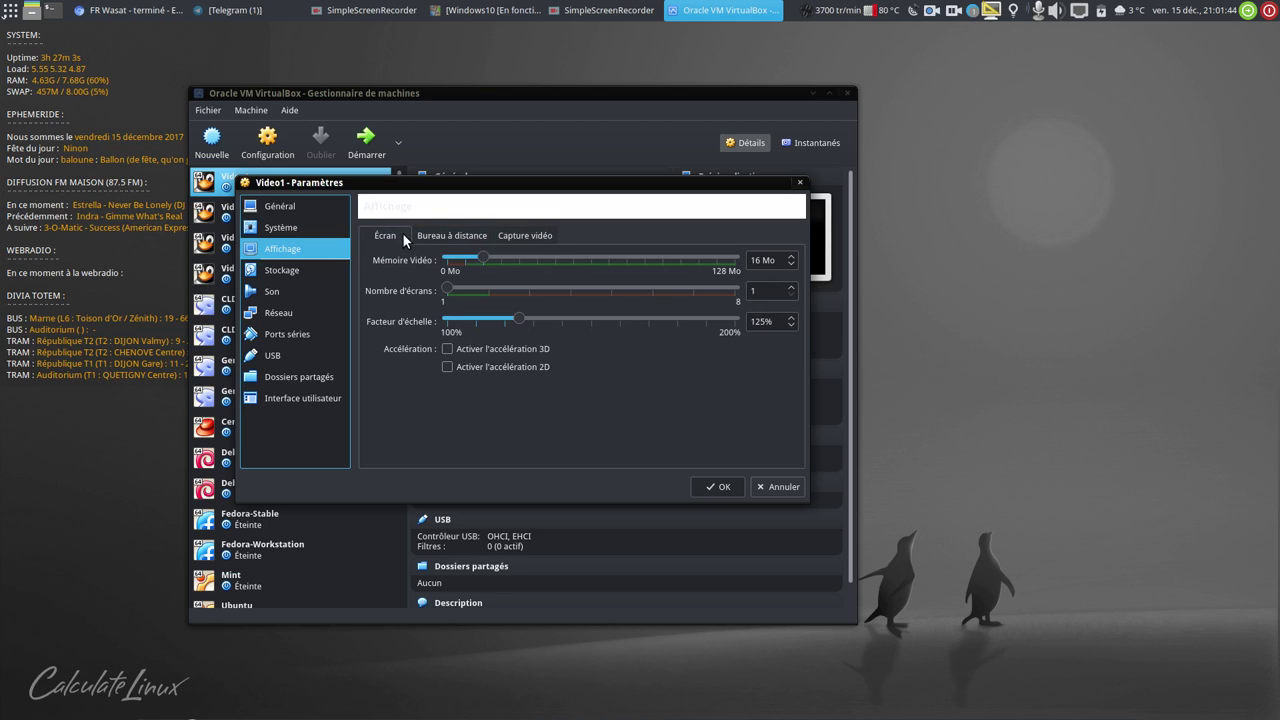
click(764, 487)
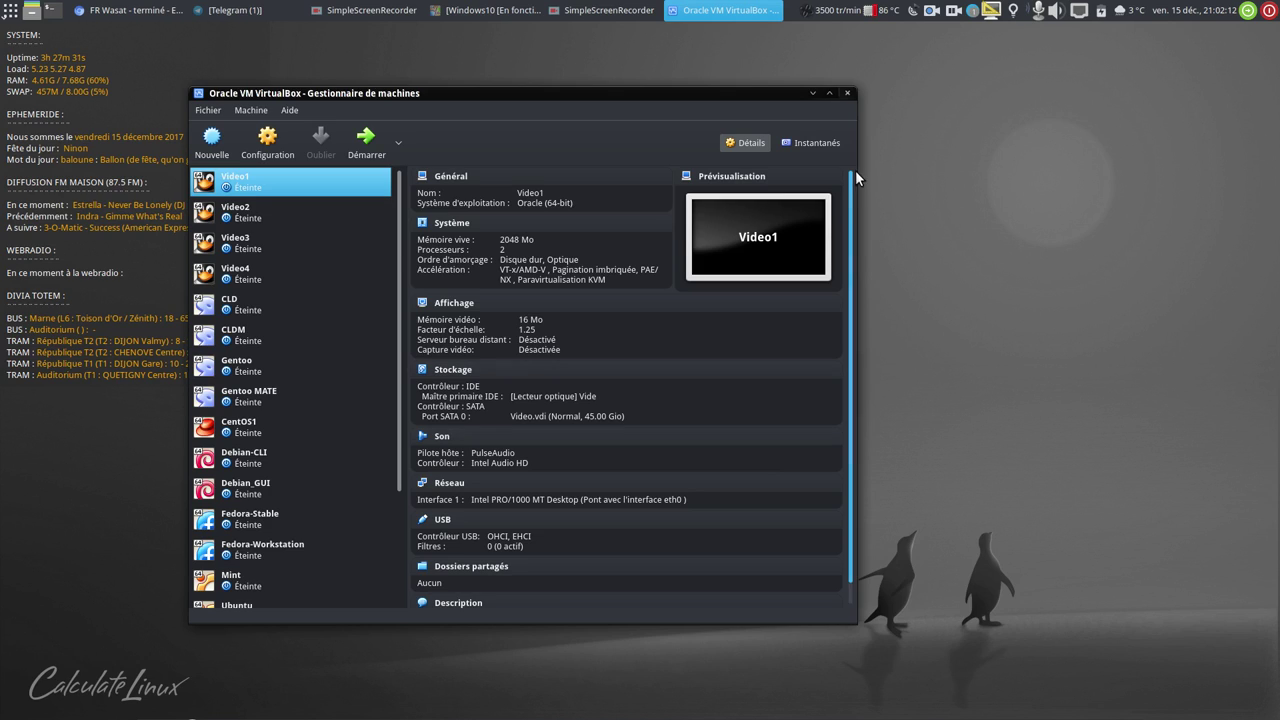
- Close the VirtualBox manager and move the SimpleScreenRecorder window up and left
click(847, 96)
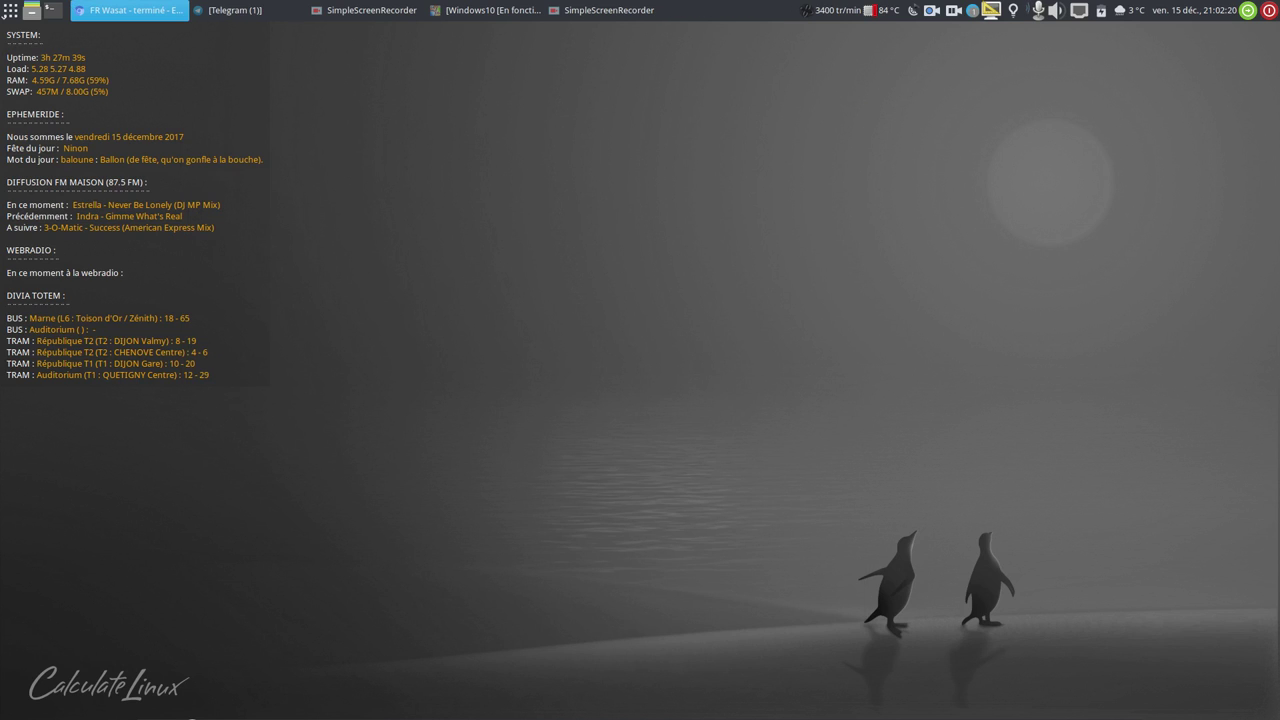
click(609, 10)
drag(857, 188, 760, 153)
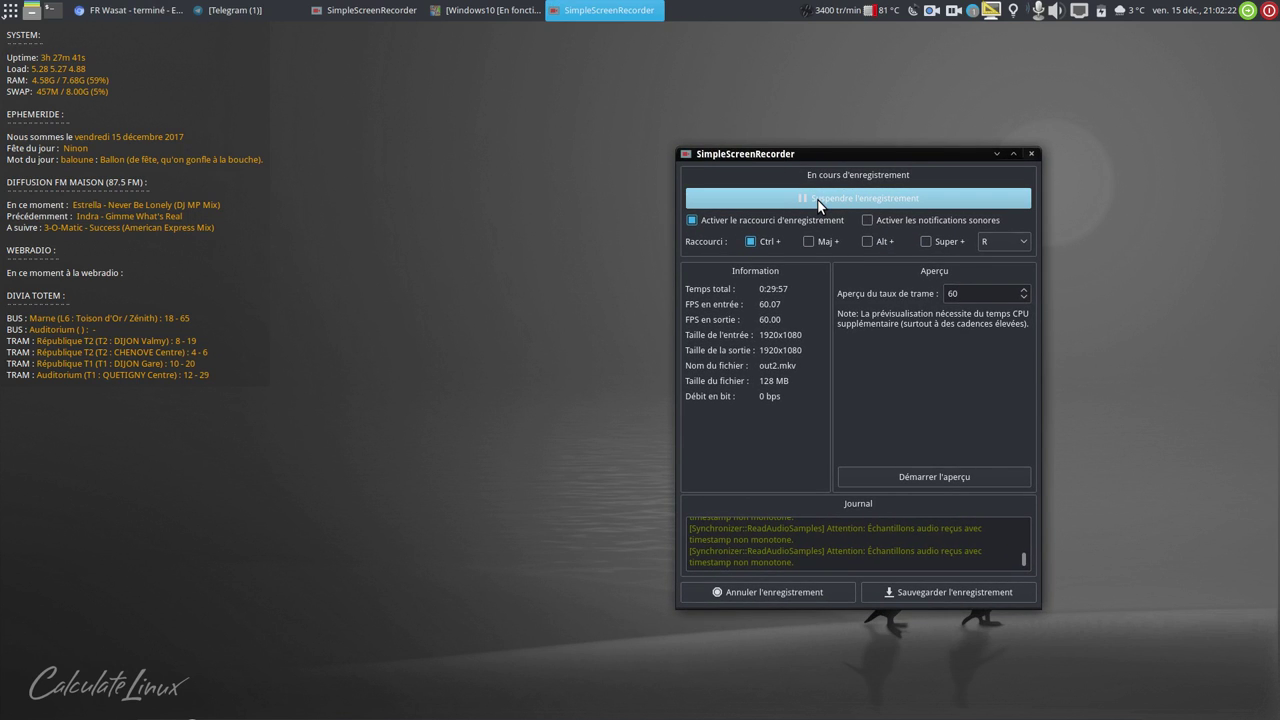